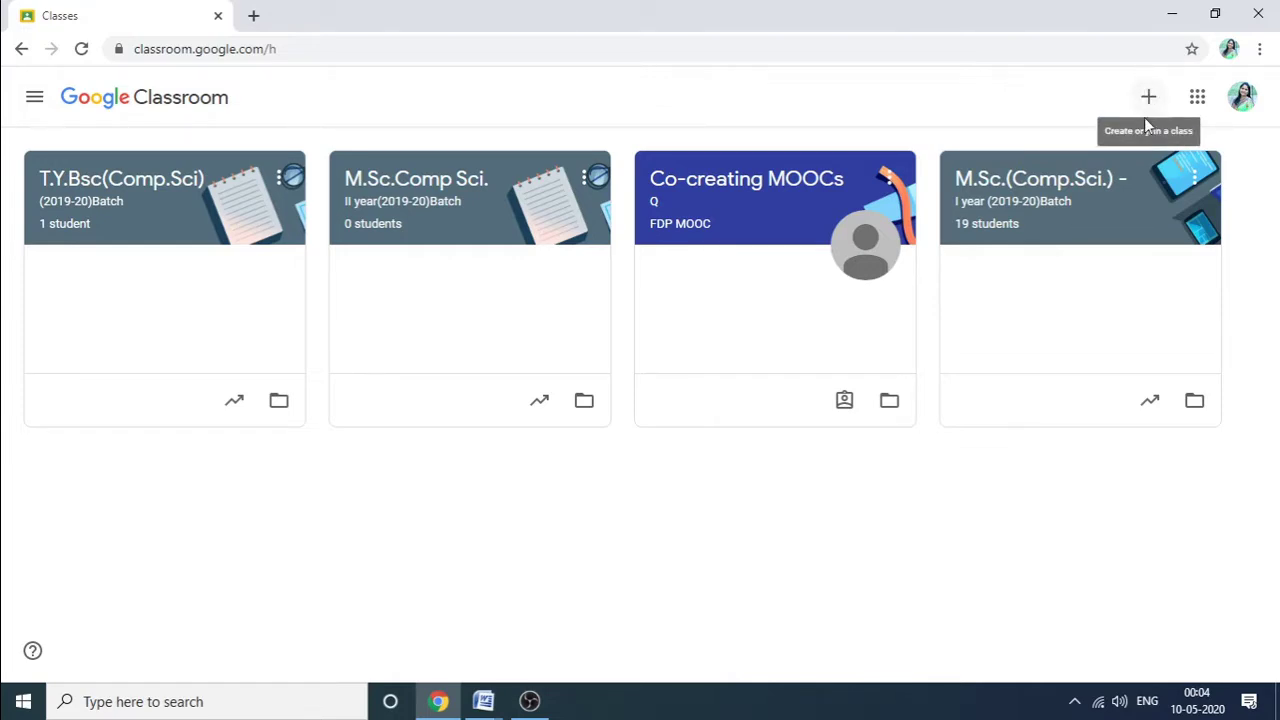
Open the T.Y.Bsc(Comp.Sci) class and view its list of teachers and students
{"action": "left_click", "coordinate": [1148, 100]}
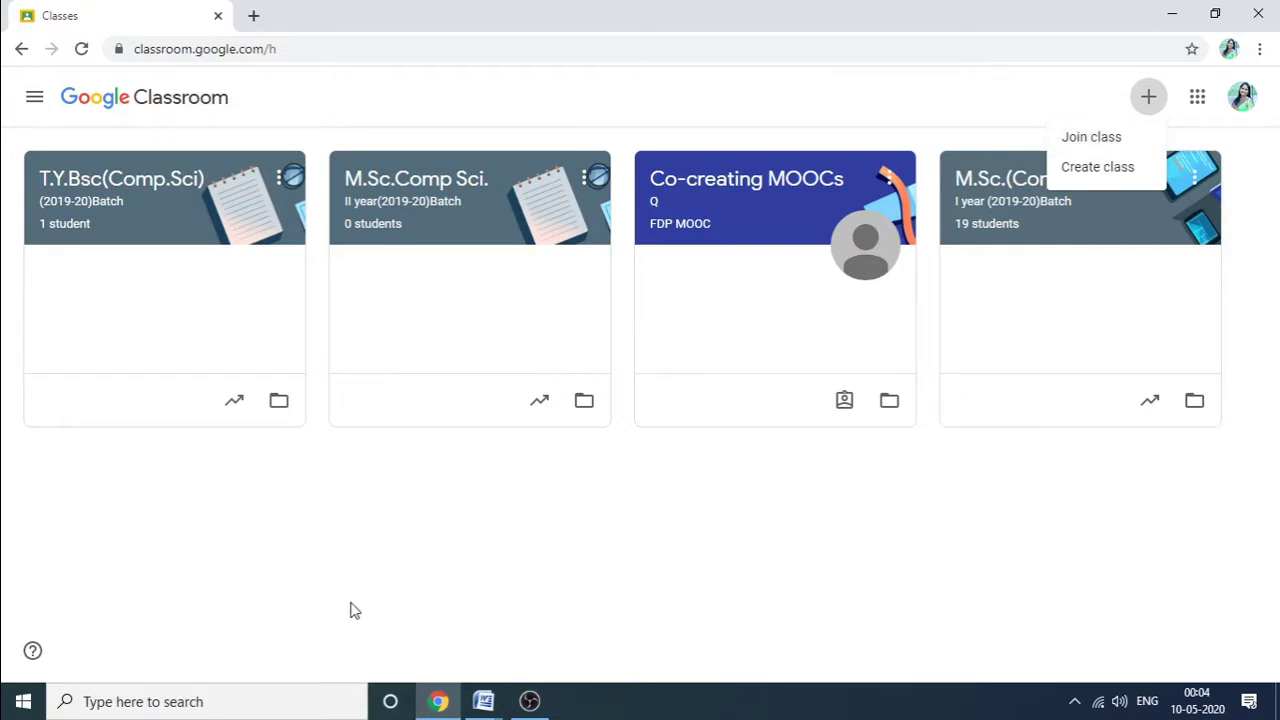
{"action": "left_click", "coordinate": [92, 203]}
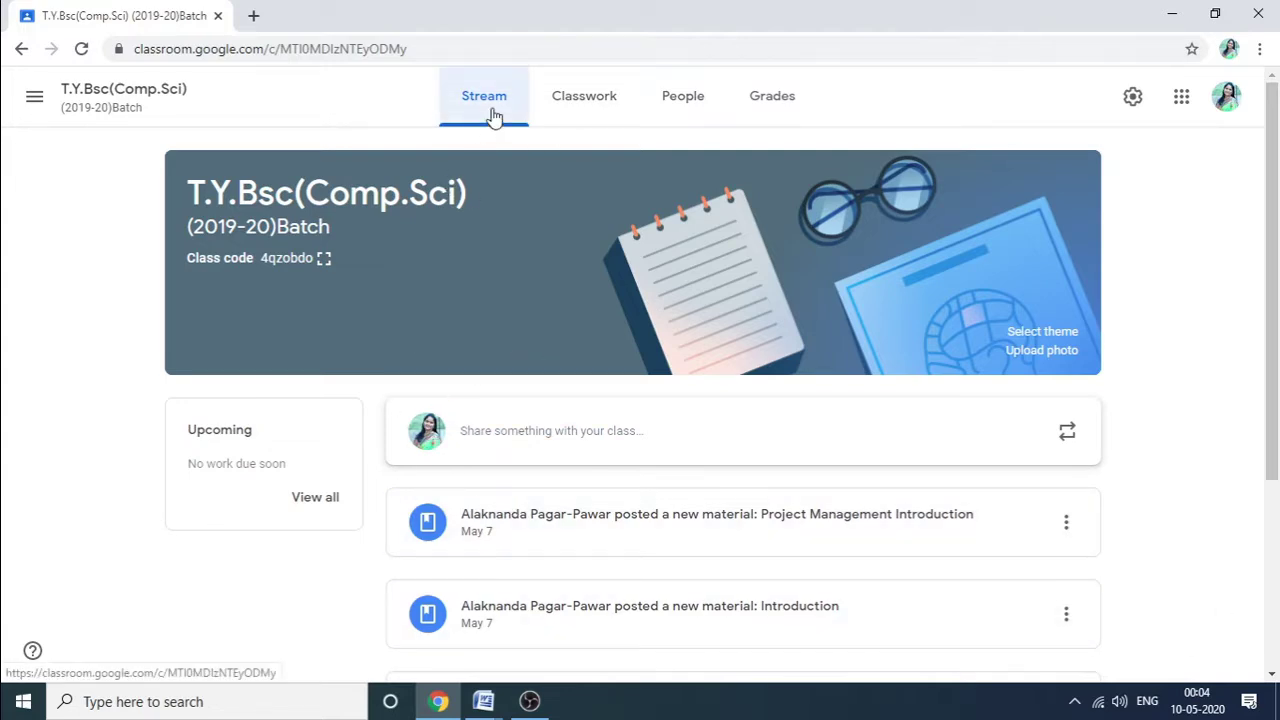
{"action": "left_click", "coordinate": [683, 104]}
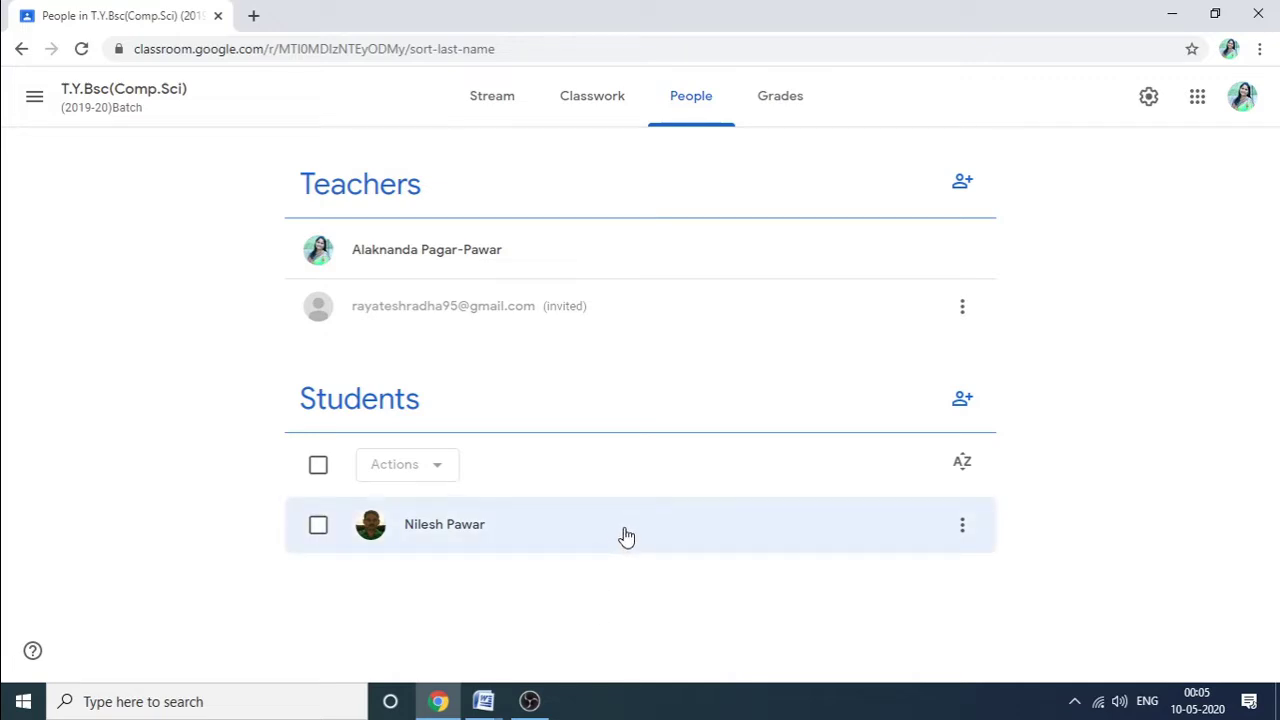
Review the class's classwork topics, expanding the Introduction and Project Management Introduction materials to see their attachments
{"action": "left_click", "coordinate": [586, 110]}
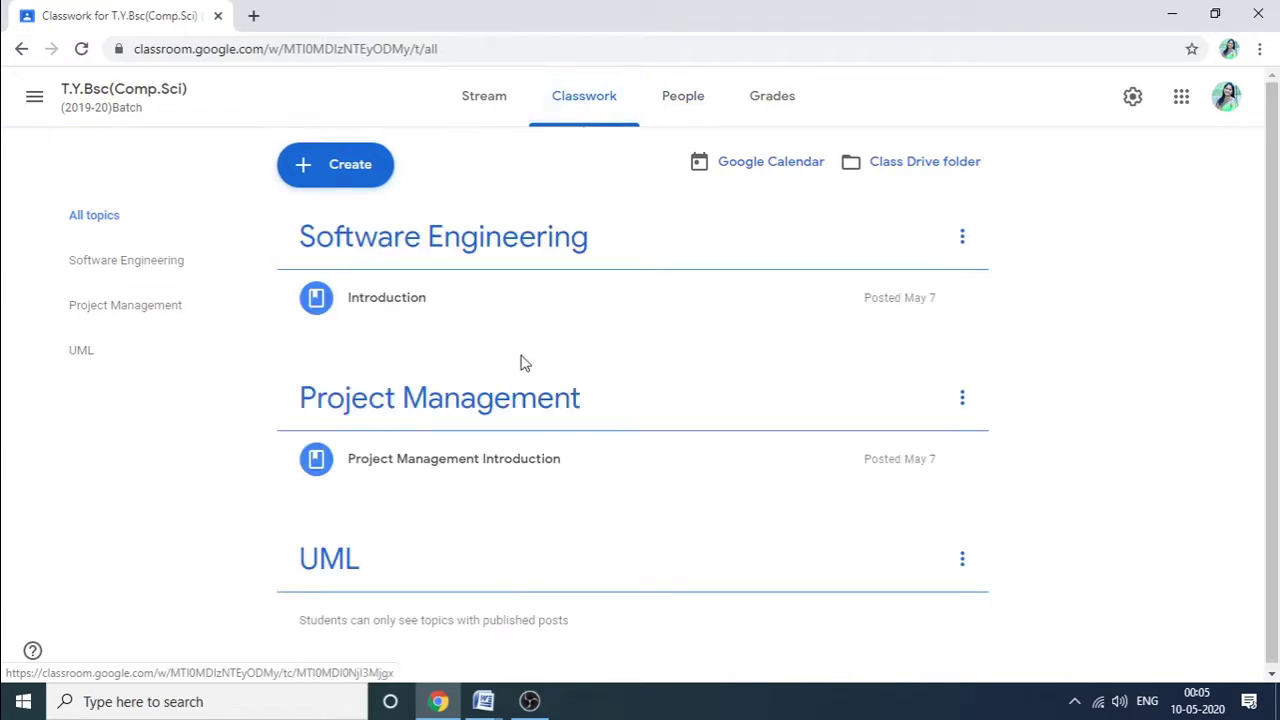
{"action": "left_click", "coordinate": [487, 308]}
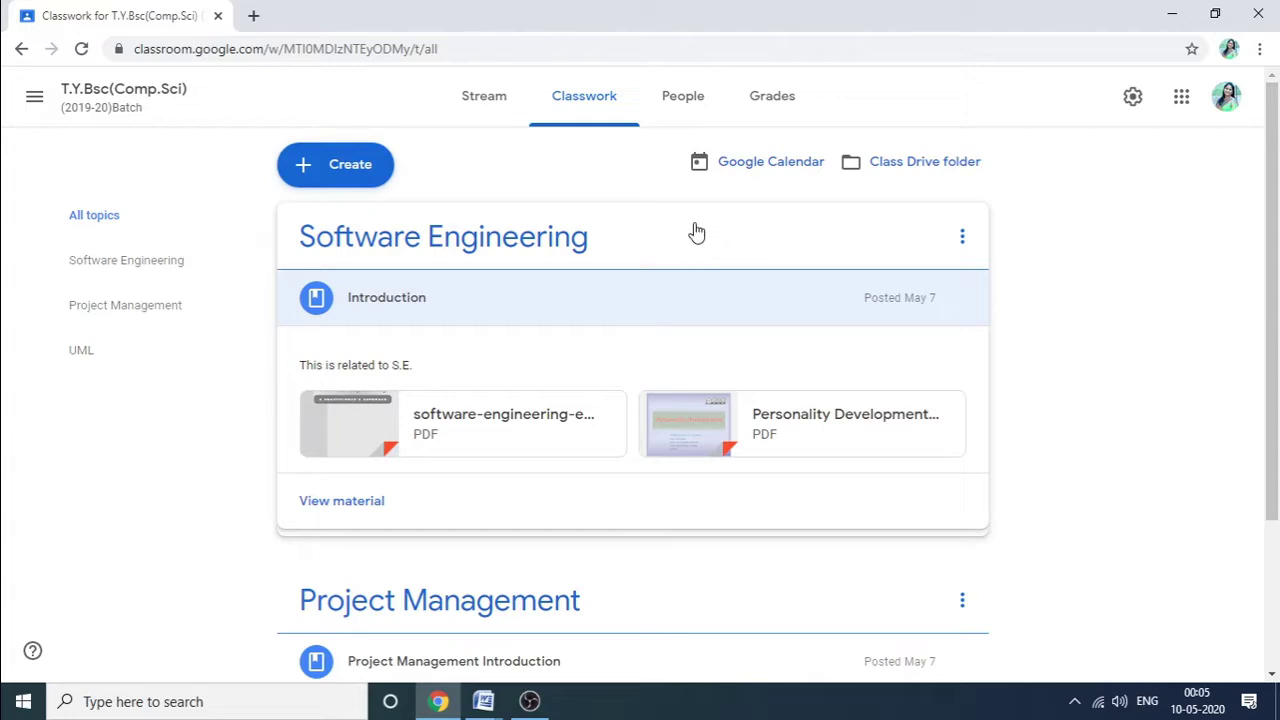
{"action": "scroll", "coordinate": [606, 597], "scroll_direction": "down", "scroll_amount": 2}
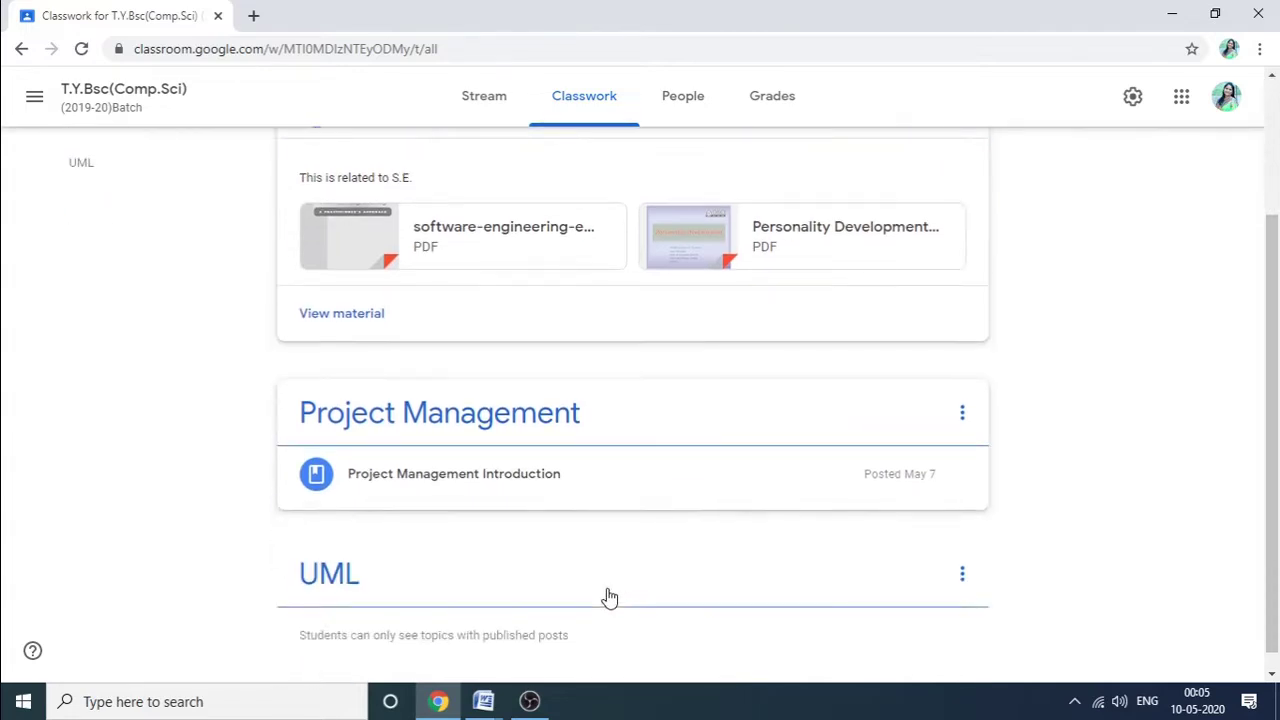
{"action": "left_click", "coordinate": [617, 492]}
{"action": "scroll", "coordinate": [618, 550], "scroll_direction": "down", "scroll_amount": 2}
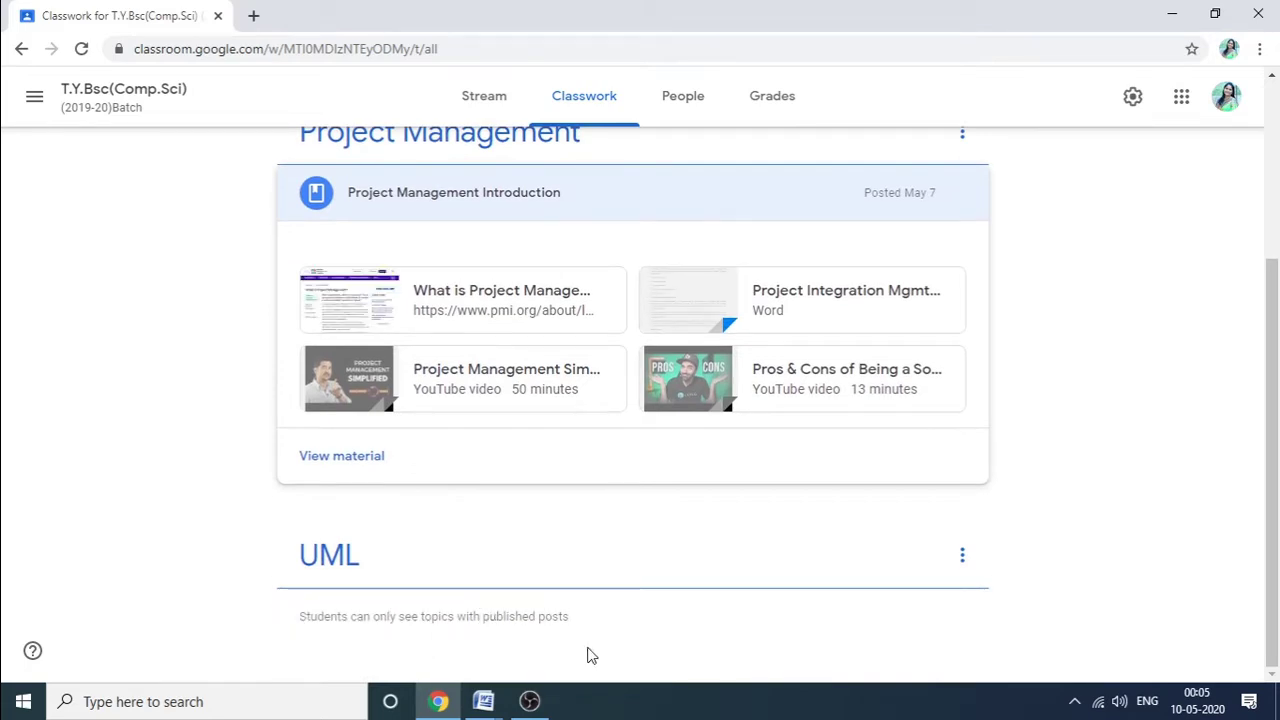
{"action": "scroll", "coordinate": [446, 614], "scroll_direction": "up", "scroll_amount": 3}
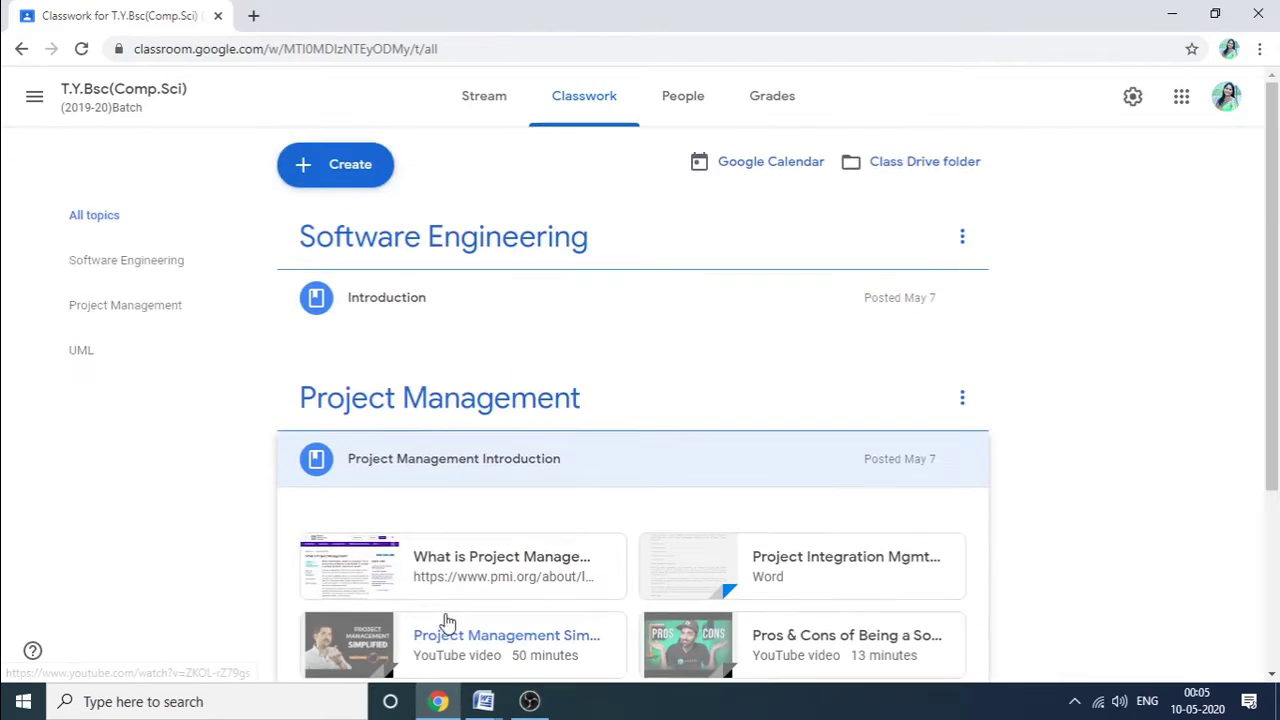
Create a new assignment in the class's classwork and title it "Assignment 1 S.E."
{"action": "left_click", "coordinate": [333, 170]}
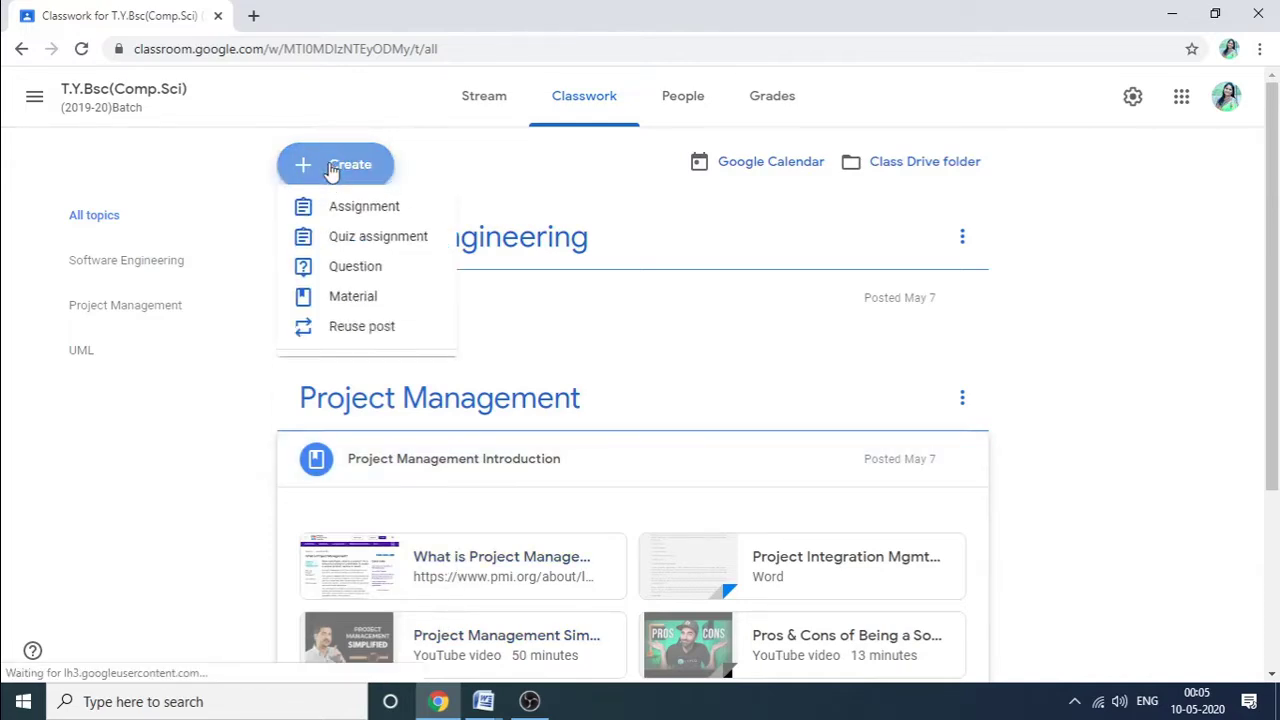
{"action": "left_click", "coordinate": [356, 222]}
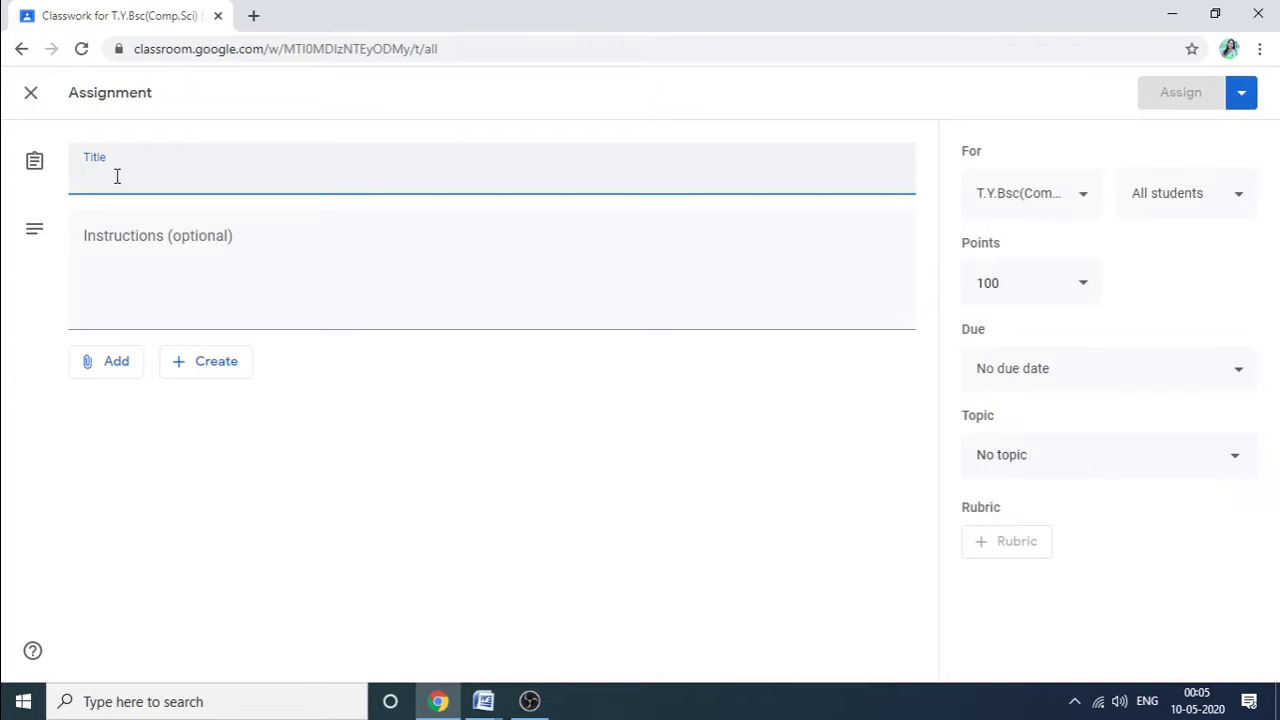
{"action": "type", "text": "As"}
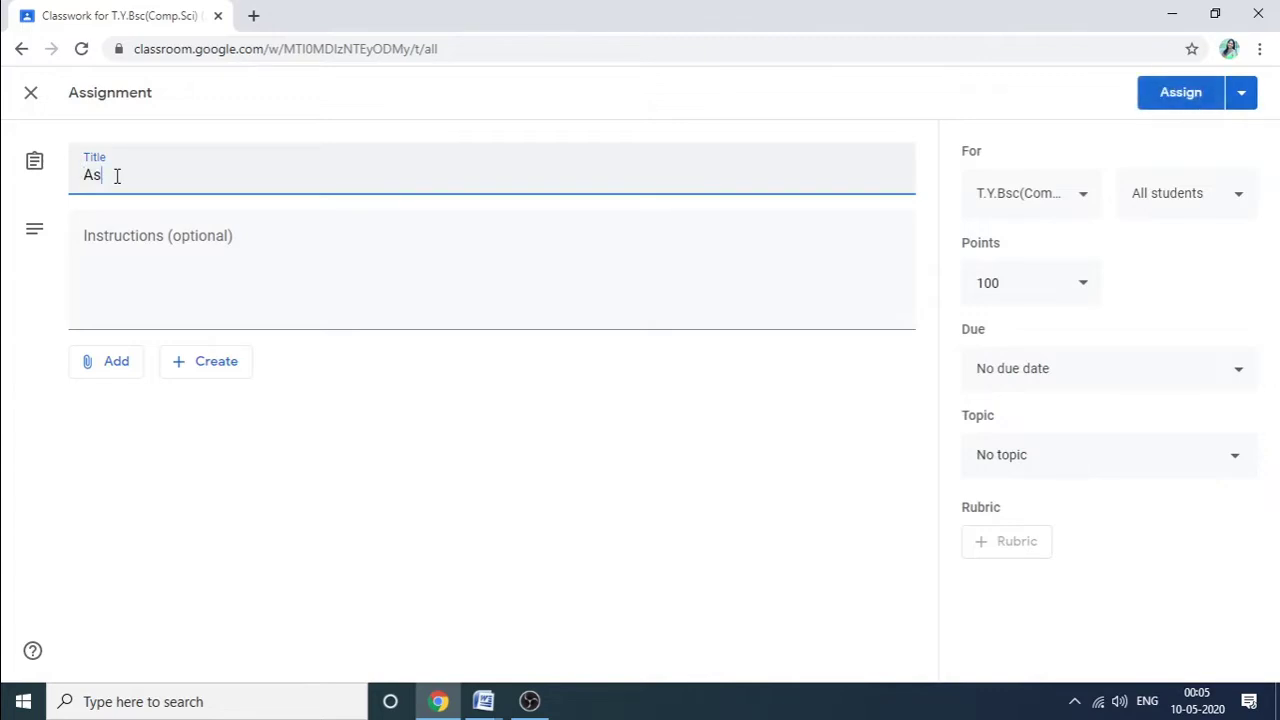
{"action": "type", "text": "ssignment "}
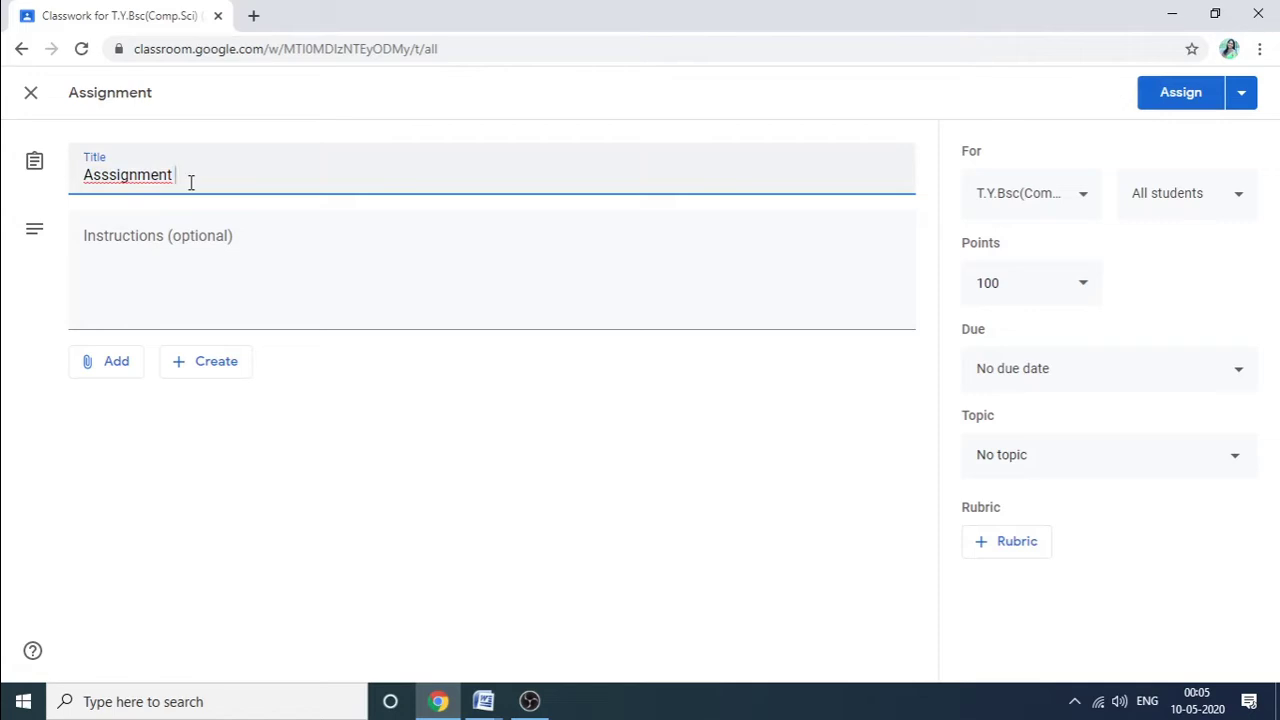
{"action": "type", "text": "1"}
{"action": "right_click", "coordinate": [146, 177]}
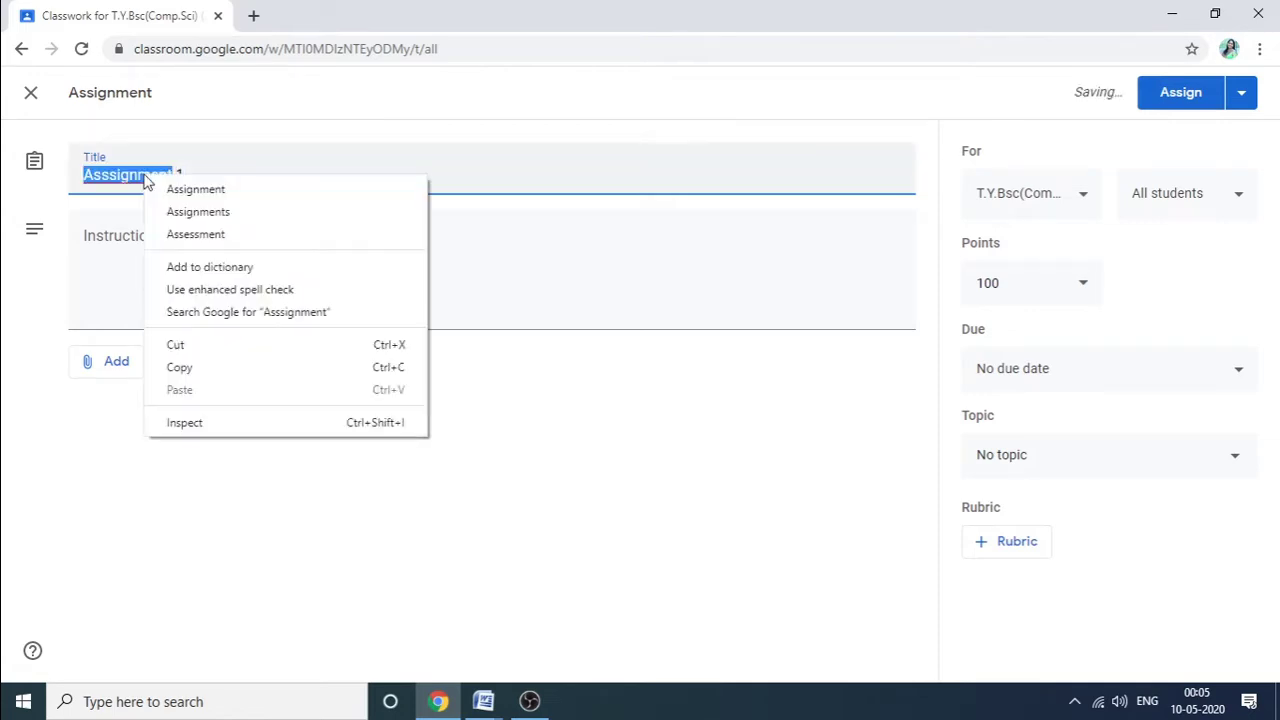
{"action": "left_click", "coordinate": [195, 189]}
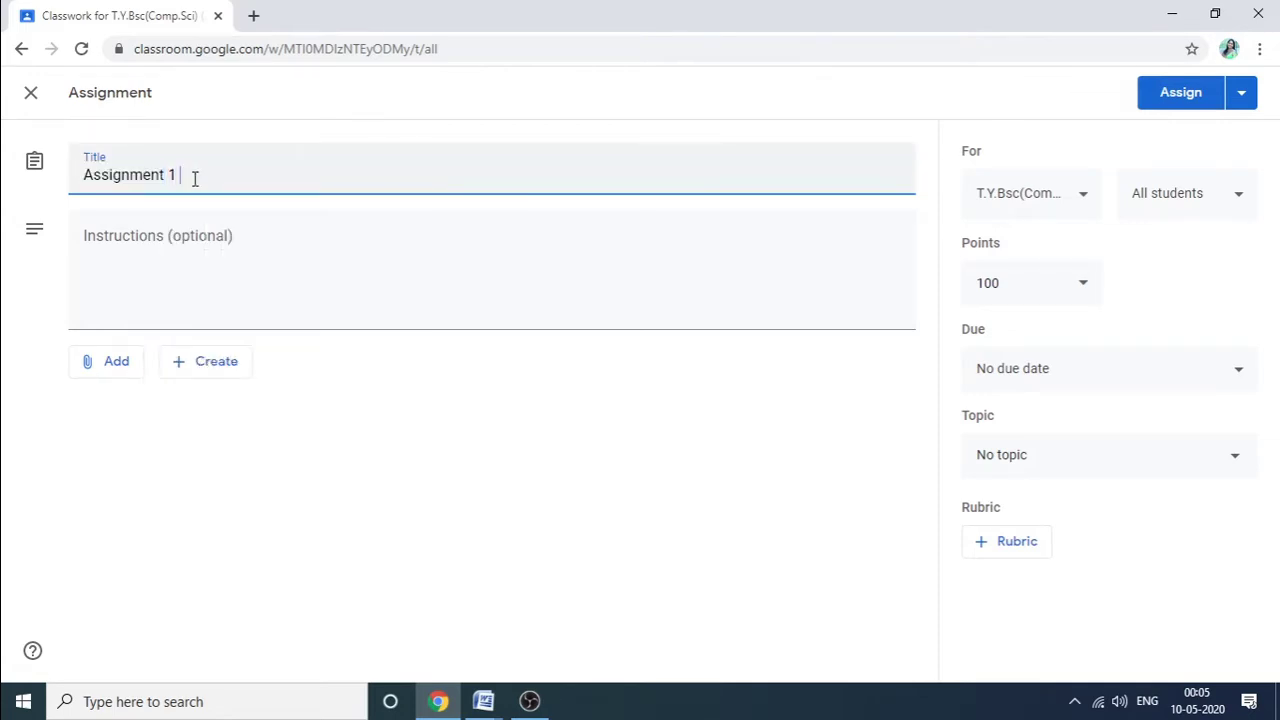
{"action": "type", "text": "S.E."}
Enter "It is mandatory." as the assignment's instructions, with the spelling corrected
{"action": "left_click", "coordinate": [146, 236]}
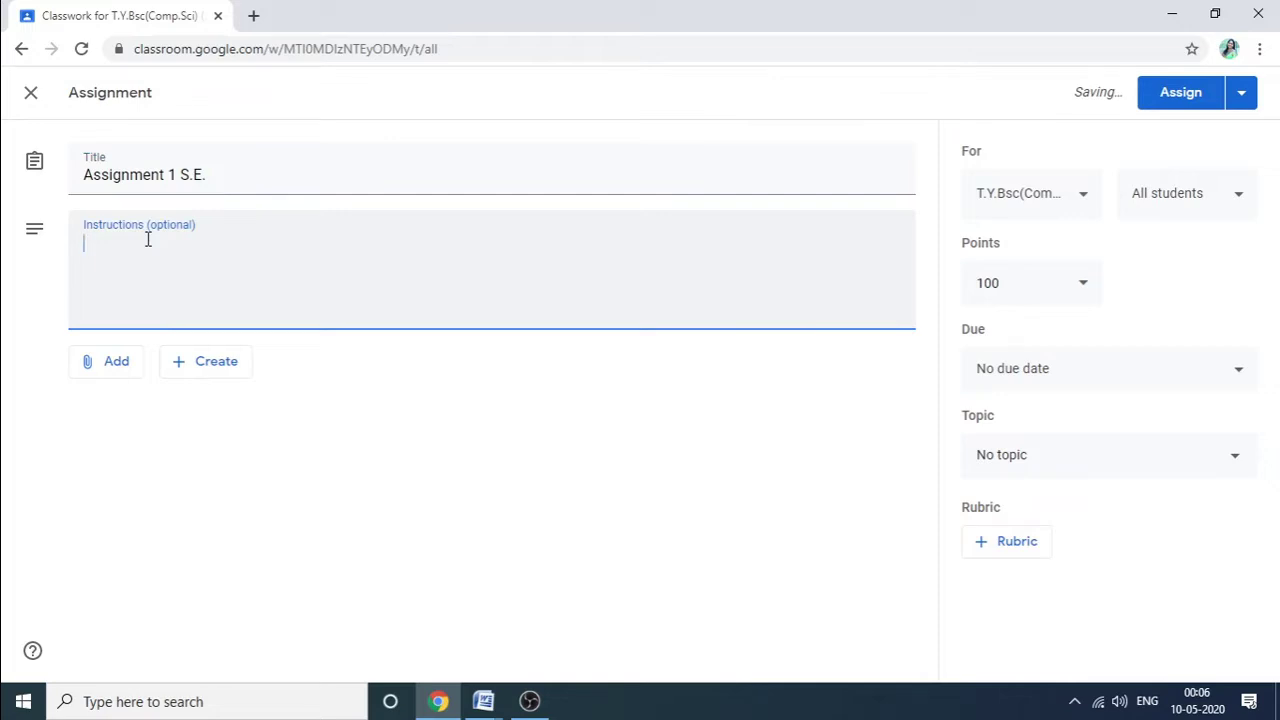
{"action": "type", "text": "It is mandato"}
{"action": "key", "text": "BackSpace"}
{"action": "type", "text": "ary"}
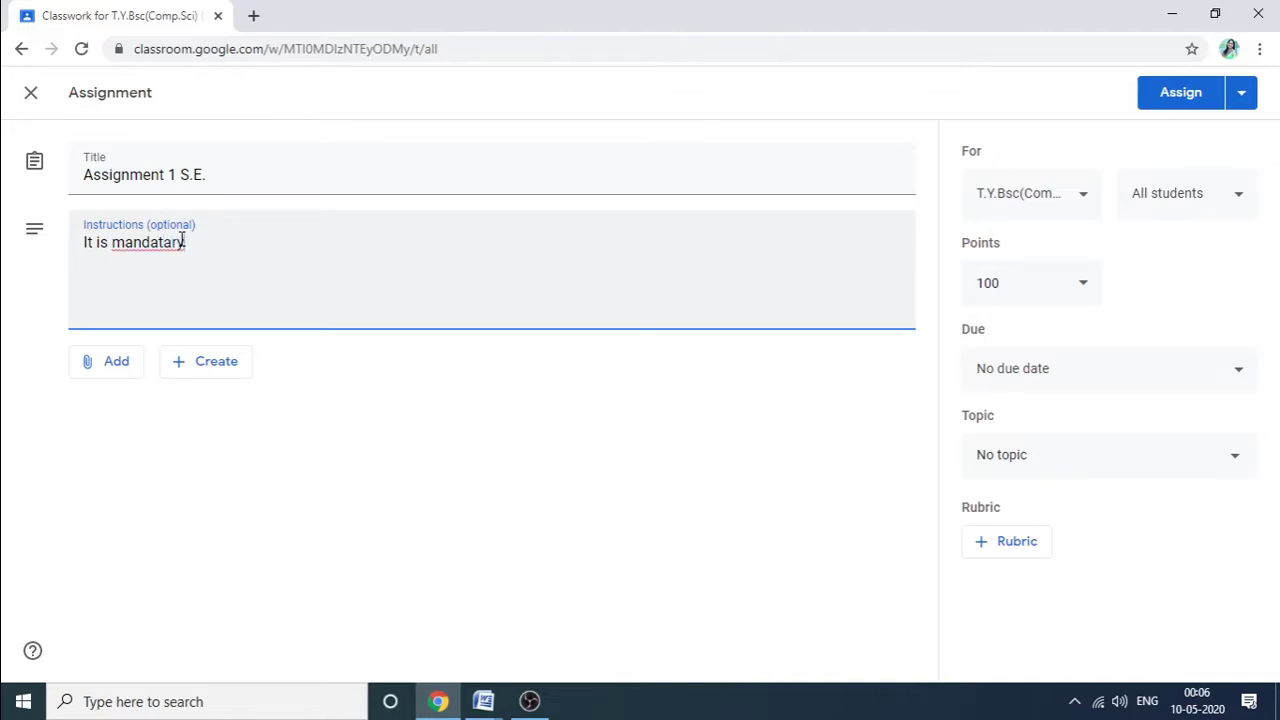
{"action": "type", "text": "."}
{"action": "right_click", "coordinate": [135, 246]}
{"action": "left_click", "coordinate": [150, 264]}
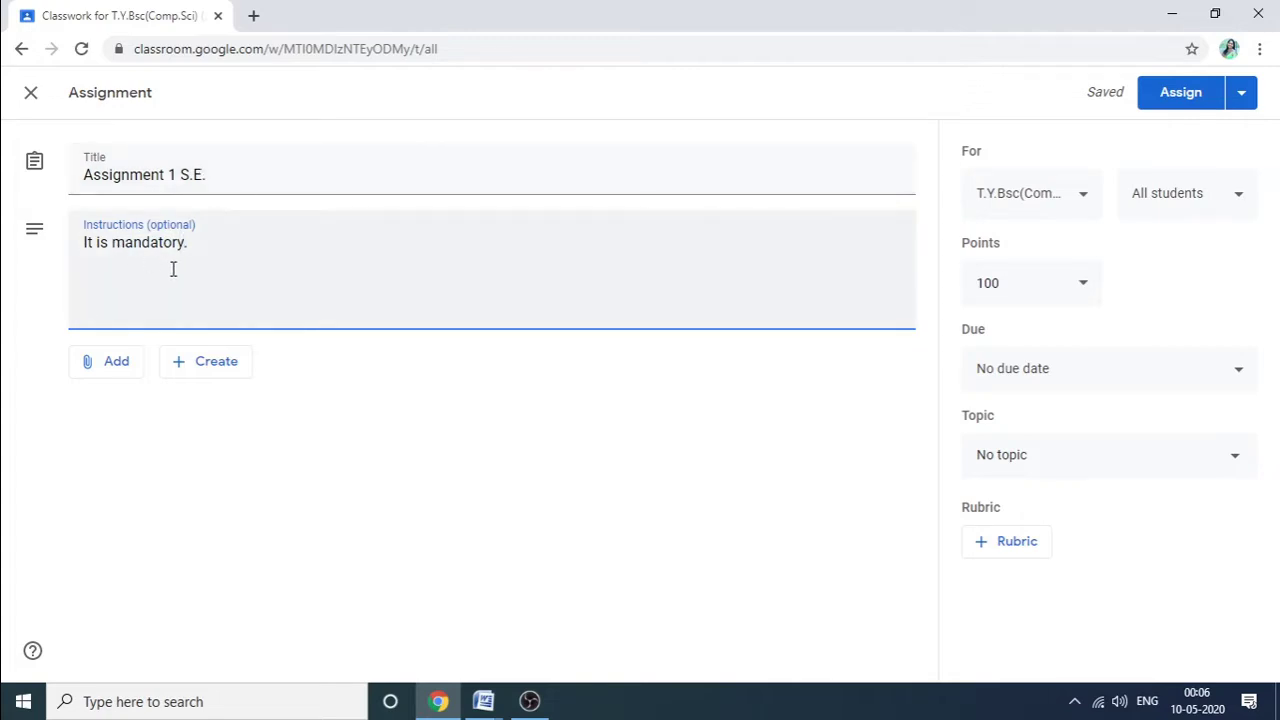
Attach the Word file SPM_Assignment-1 from the Related1 folder of Google Classroom Training on the Desktop to the assignment
{"action": "left_click", "coordinate": [97, 368]}
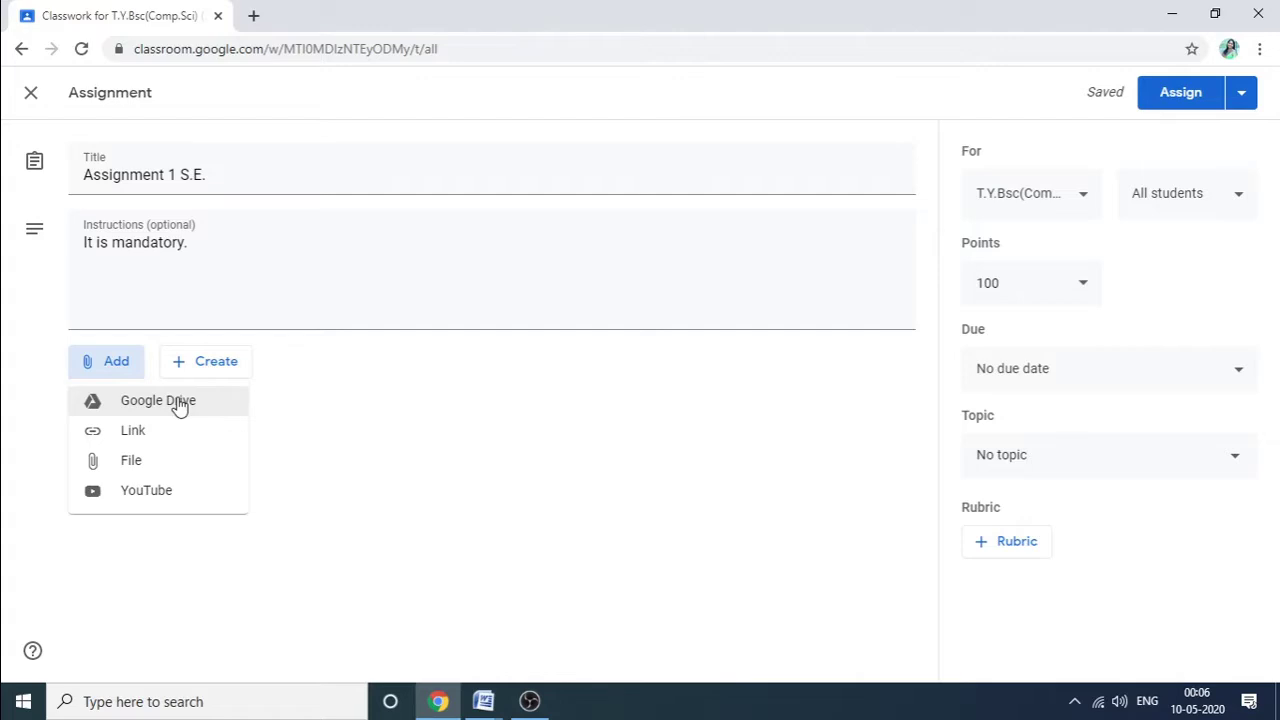
{"action": "left_click", "coordinate": [134, 468]}
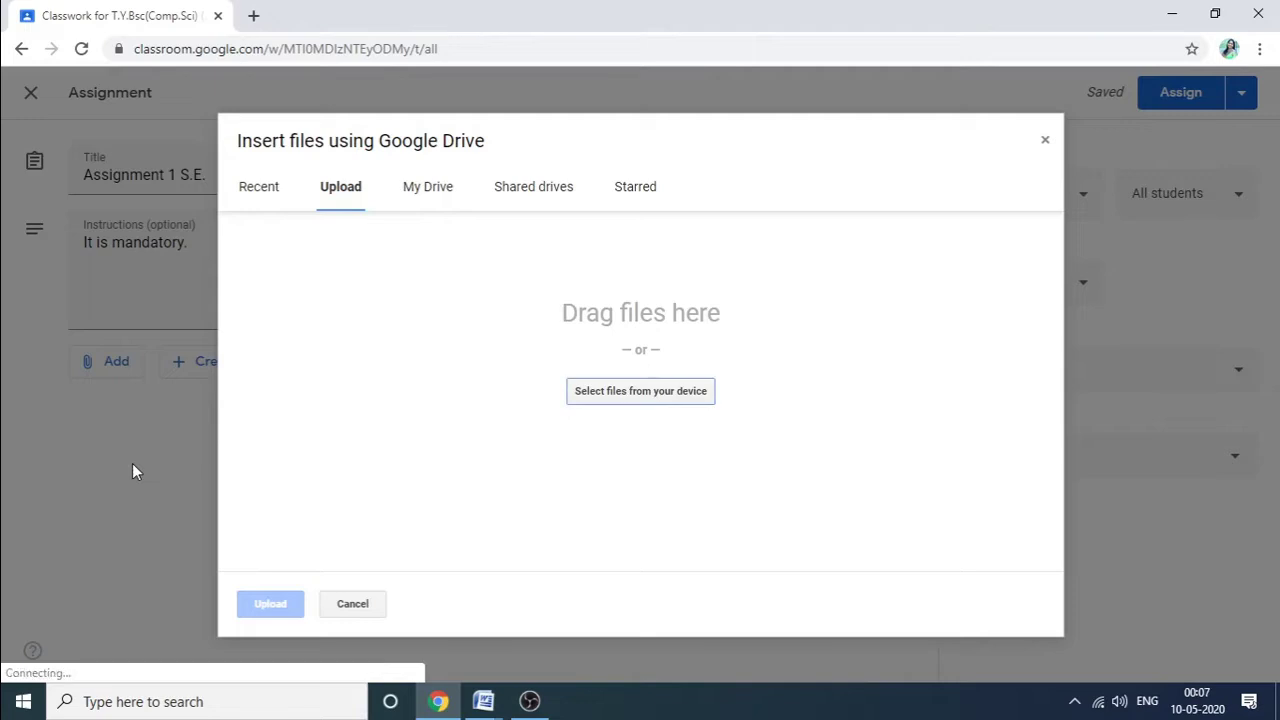
{"action": "left_click", "coordinate": [639, 392]}
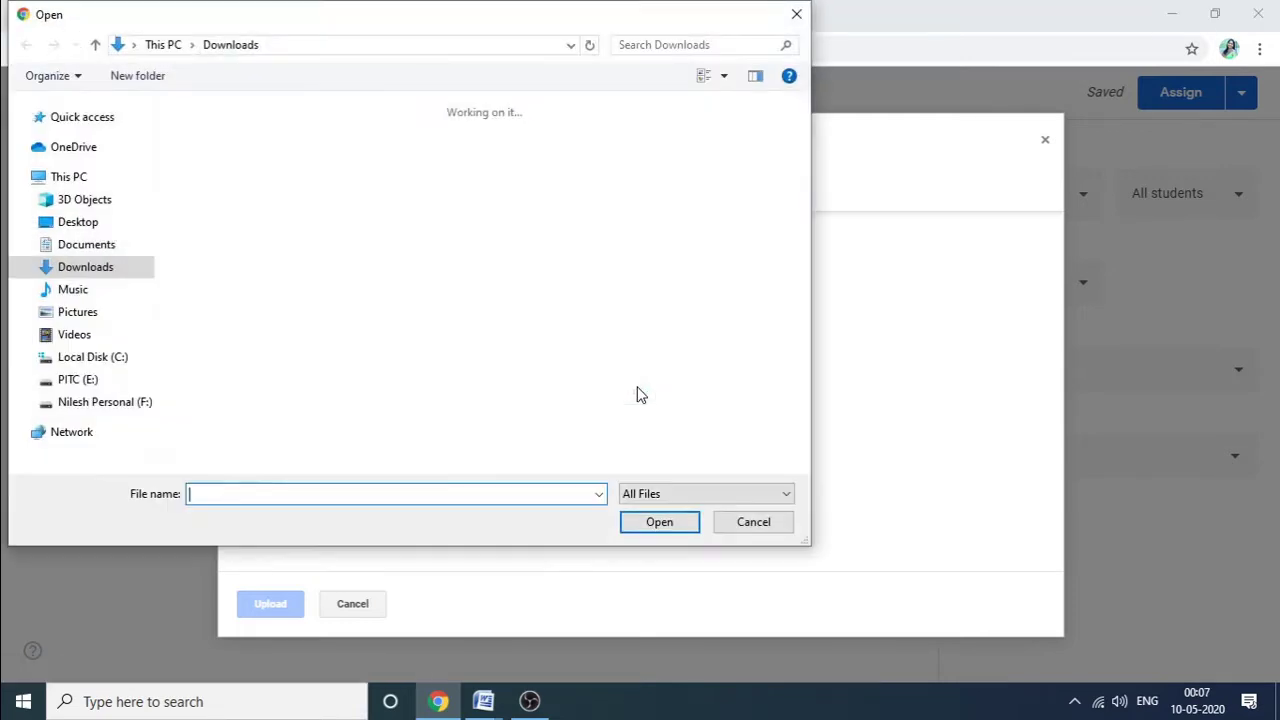
{"action": "scroll", "coordinate": [474, 345], "scroll_direction": "down", "scroll_amount": 10}
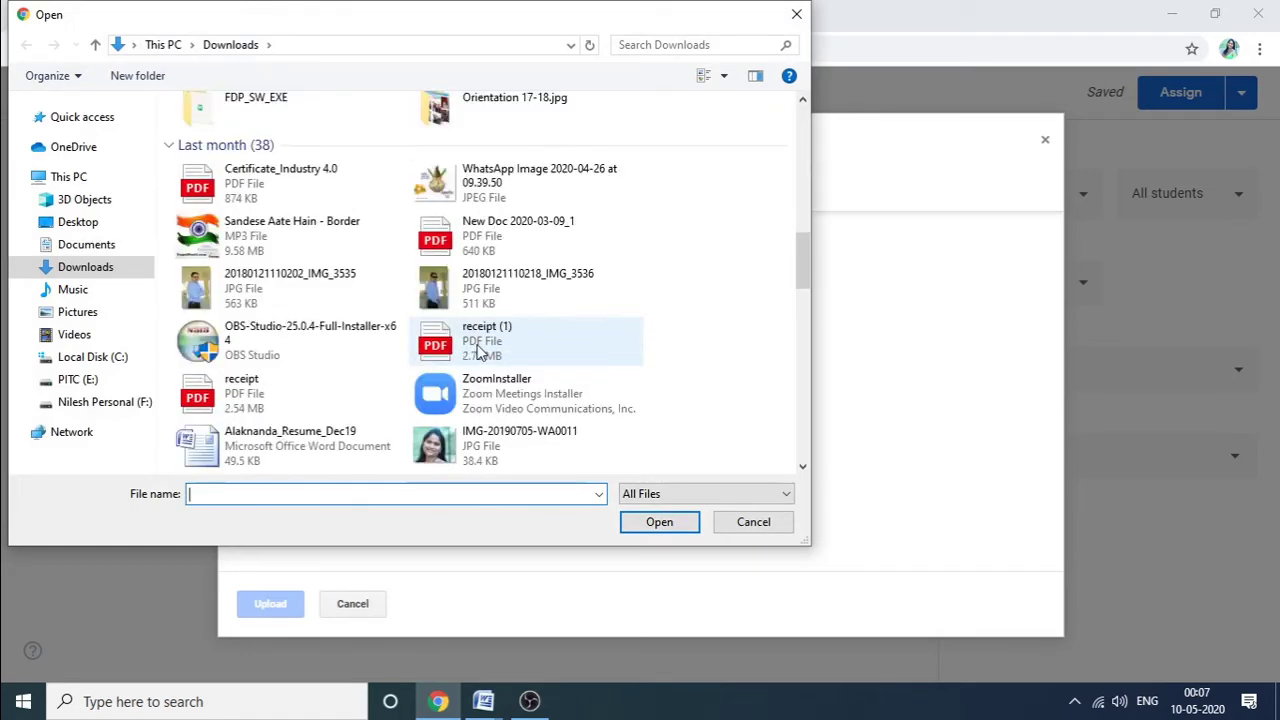
{"action": "left_click", "coordinate": [87, 228]}
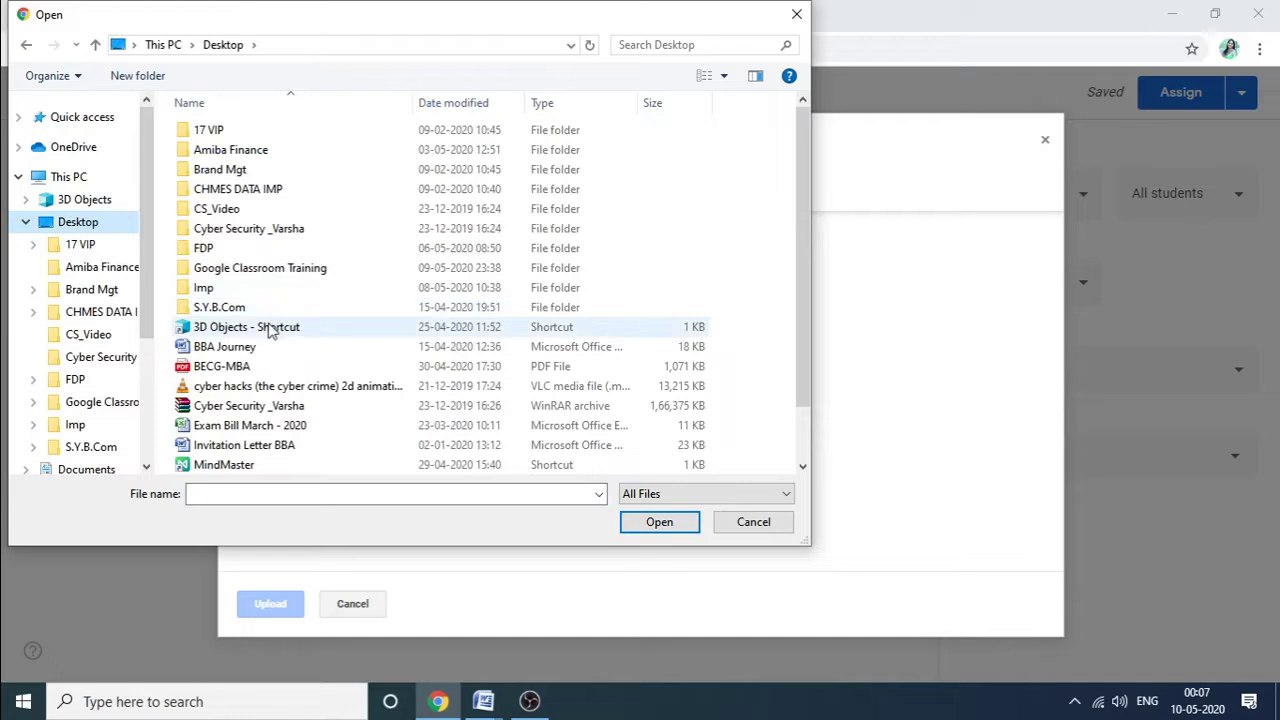
{"action": "scroll", "coordinate": [240, 300], "scroll_direction": "down", "scroll_amount": 1}
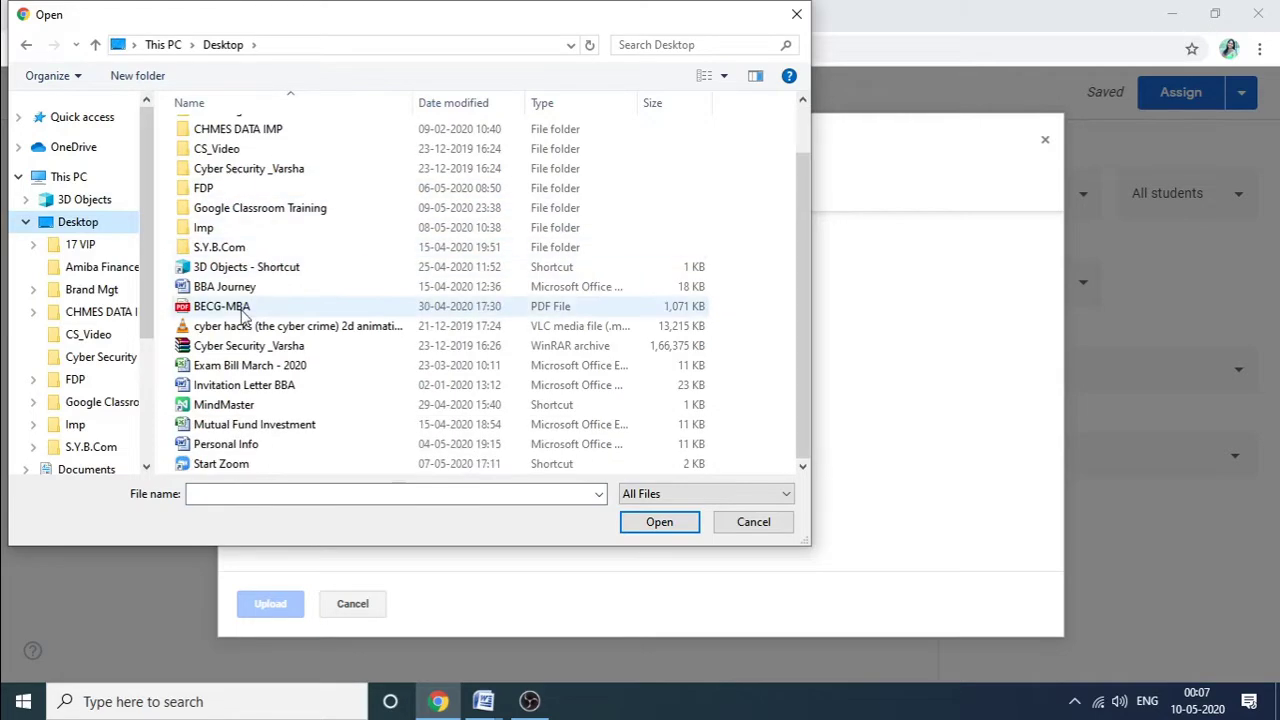
{"action": "double_click", "coordinate": [265, 208]}
{"action": "double_click", "coordinate": [230, 172]}
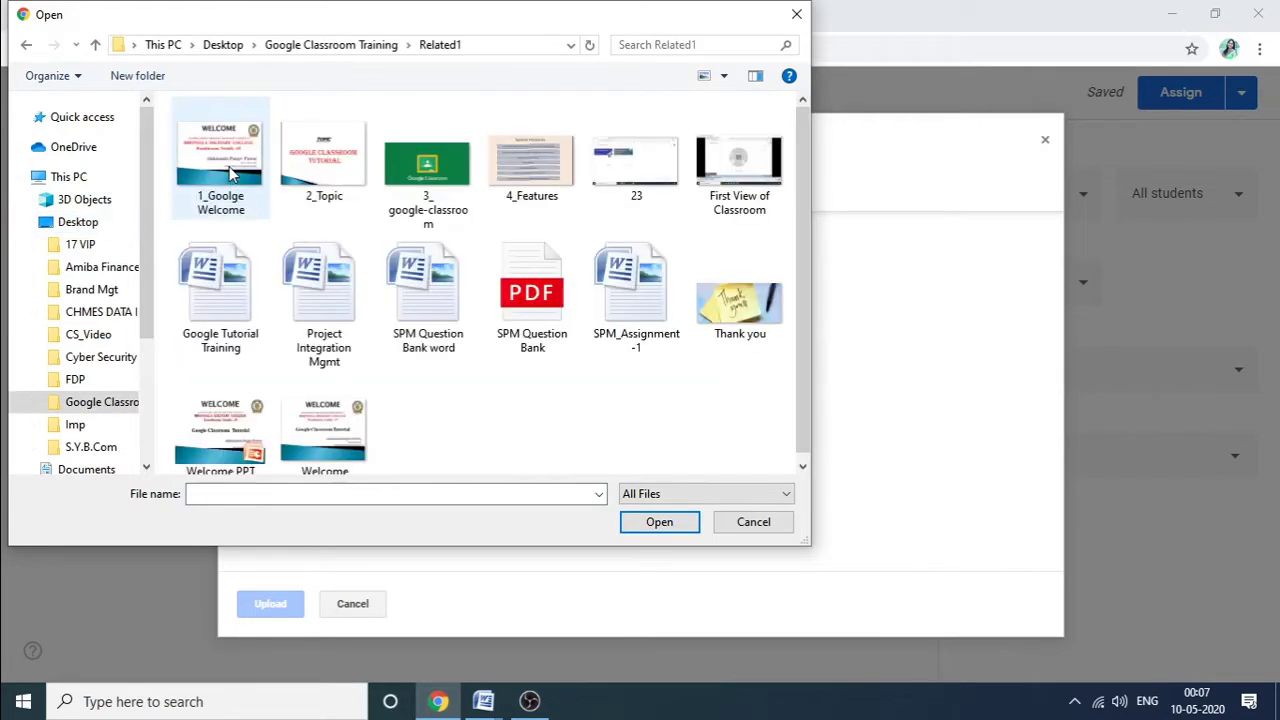
{"action": "left_click", "coordinate": [613, 316]}
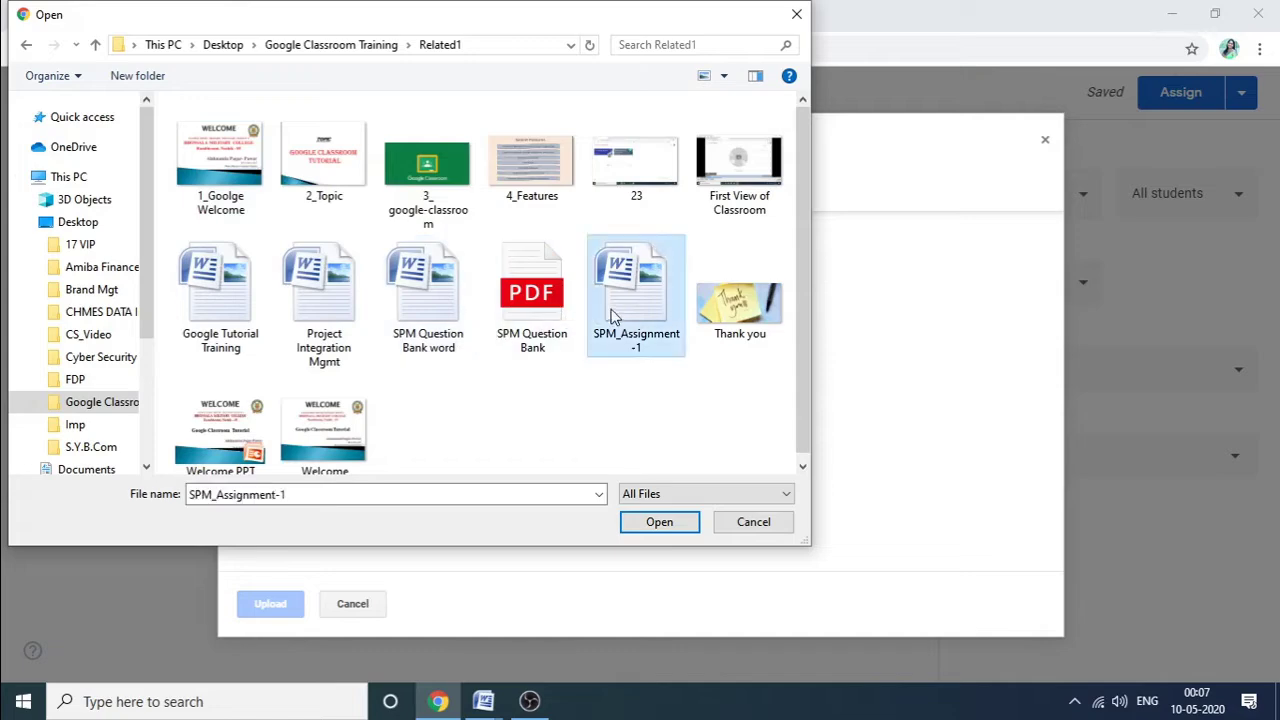
{"action": "left_click", "coordinate": [670, 527]}
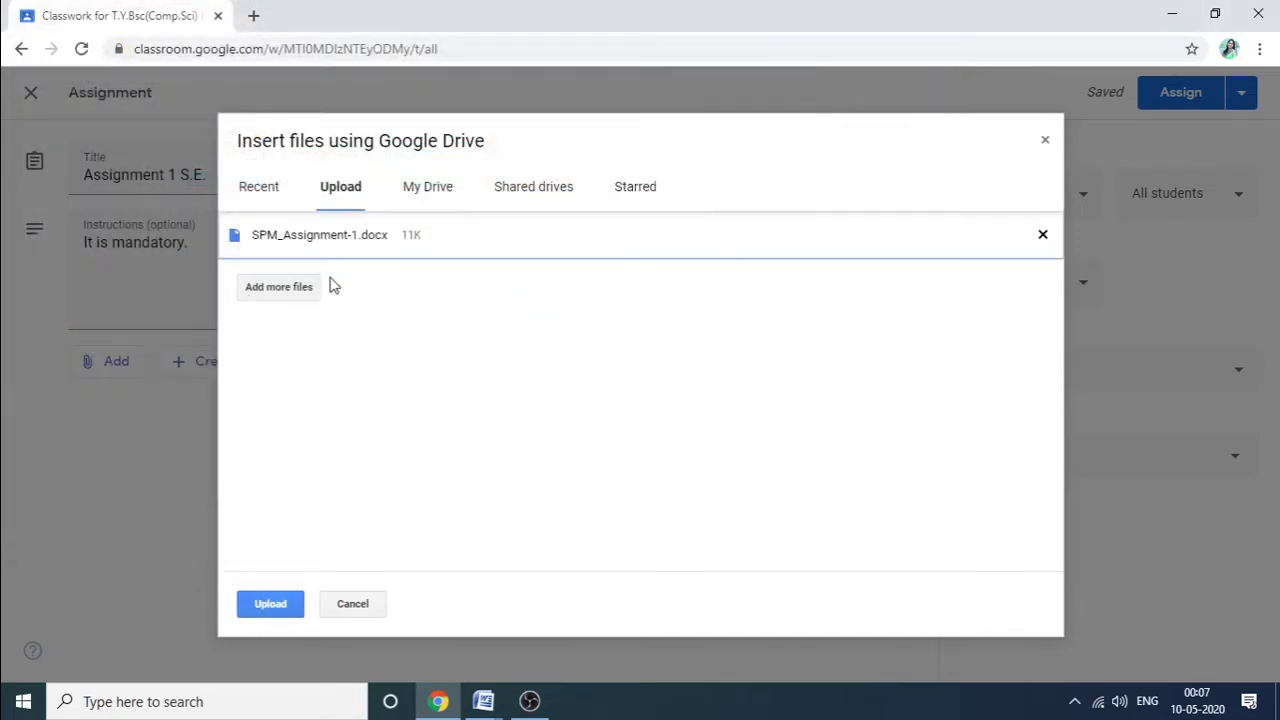
{"action": "left_click", "coordinate": [264, 614]}
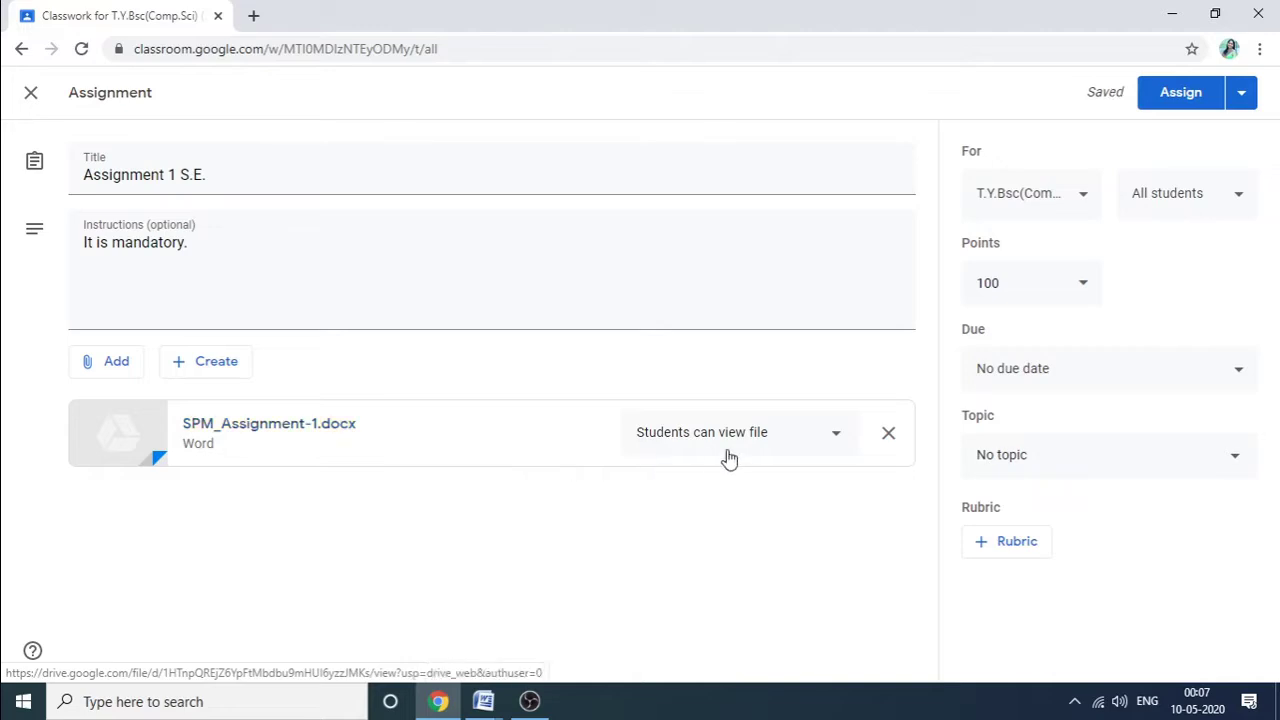
Check the questions in the SPM_Assignment-1 document in Word and set the attachment's permission to "Students can edit file"
{"action": "left_click", "coordinate": [834, 437]}
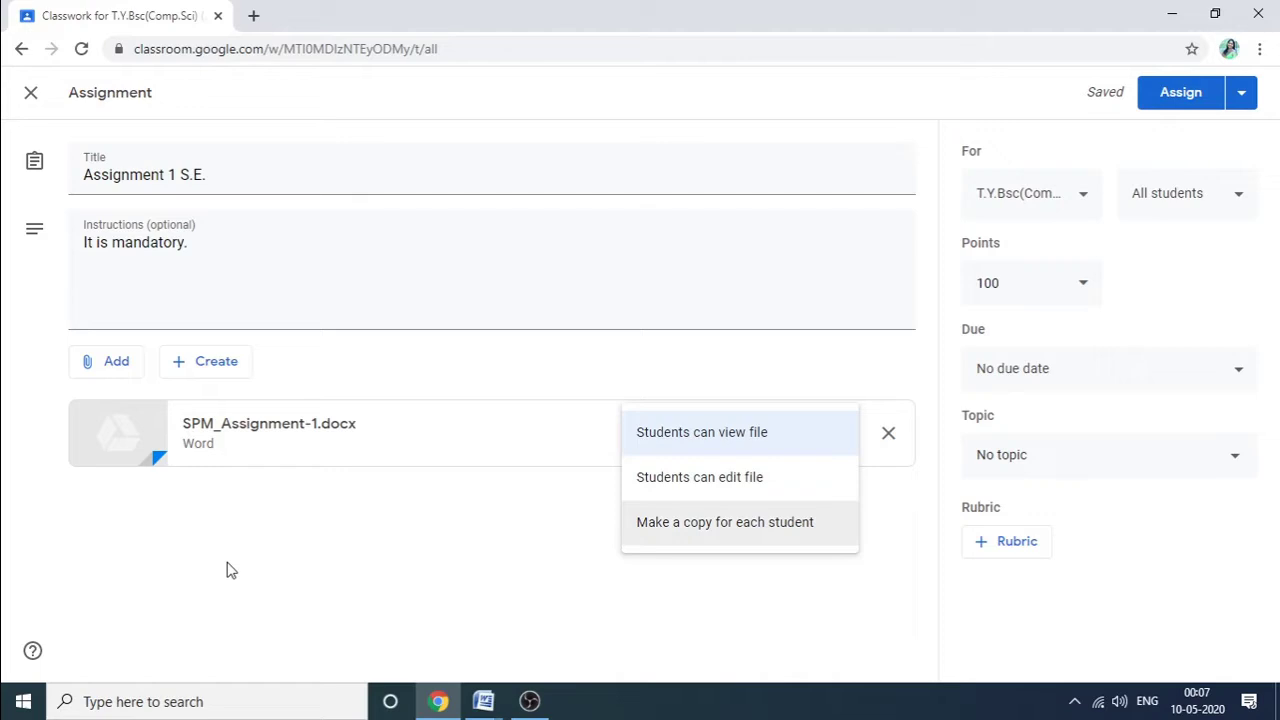
{"action": "mouse_move", "coordinate": [503, 708]}
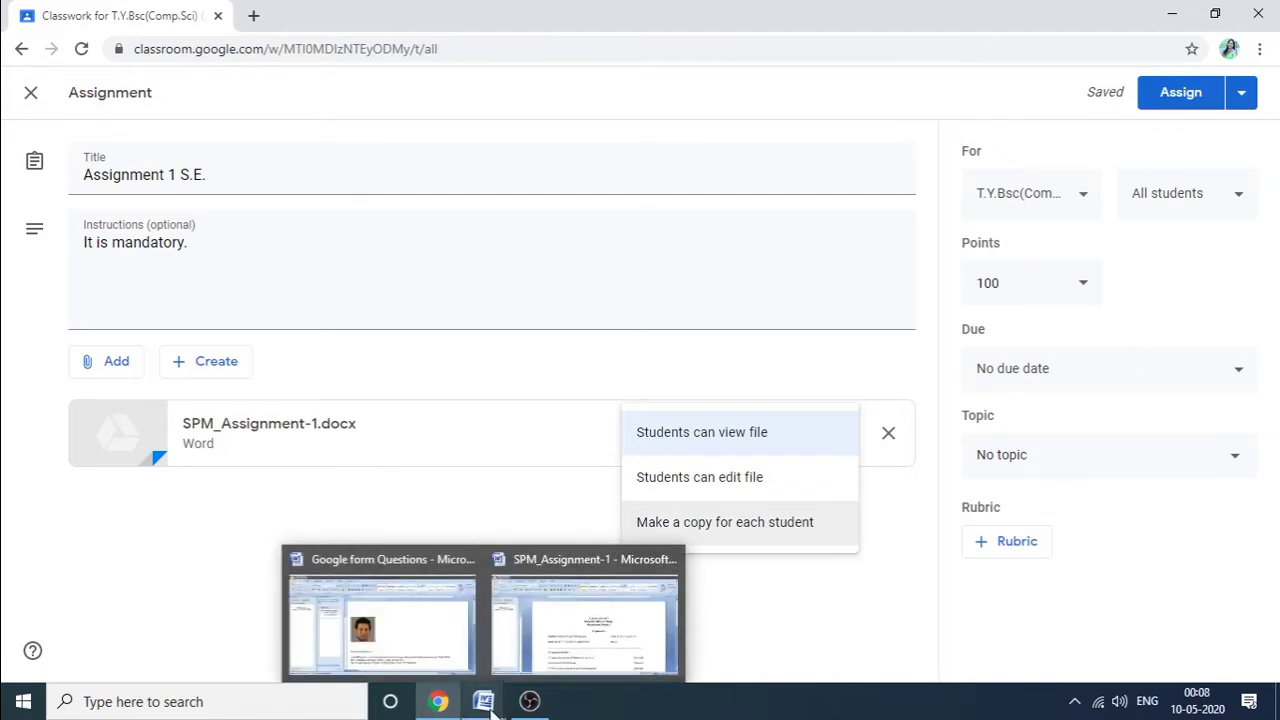
{"action": "left_click", "coordinate": [556, 660]}
{"action": "scroll", "coordinate": [614, 400], "scroll_direction": "down", "scroll_amount": 4}
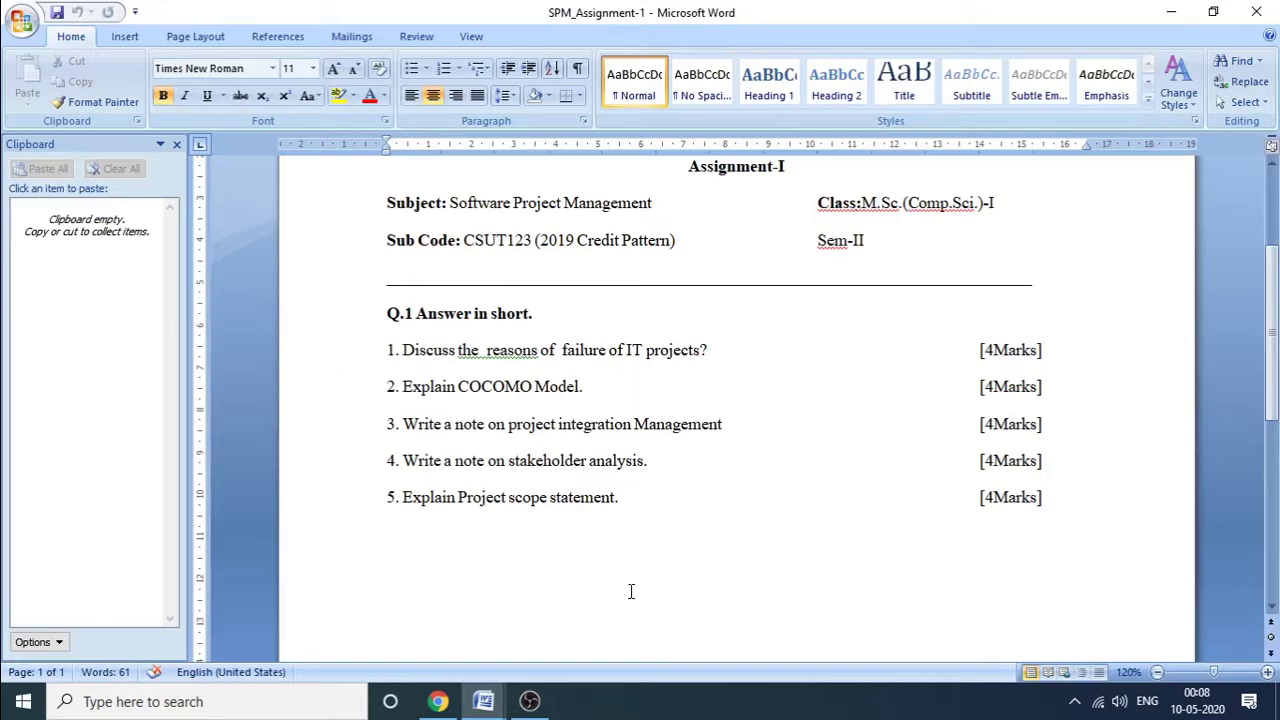
{"action": "left_click", "coordinate": [1171, 12]}
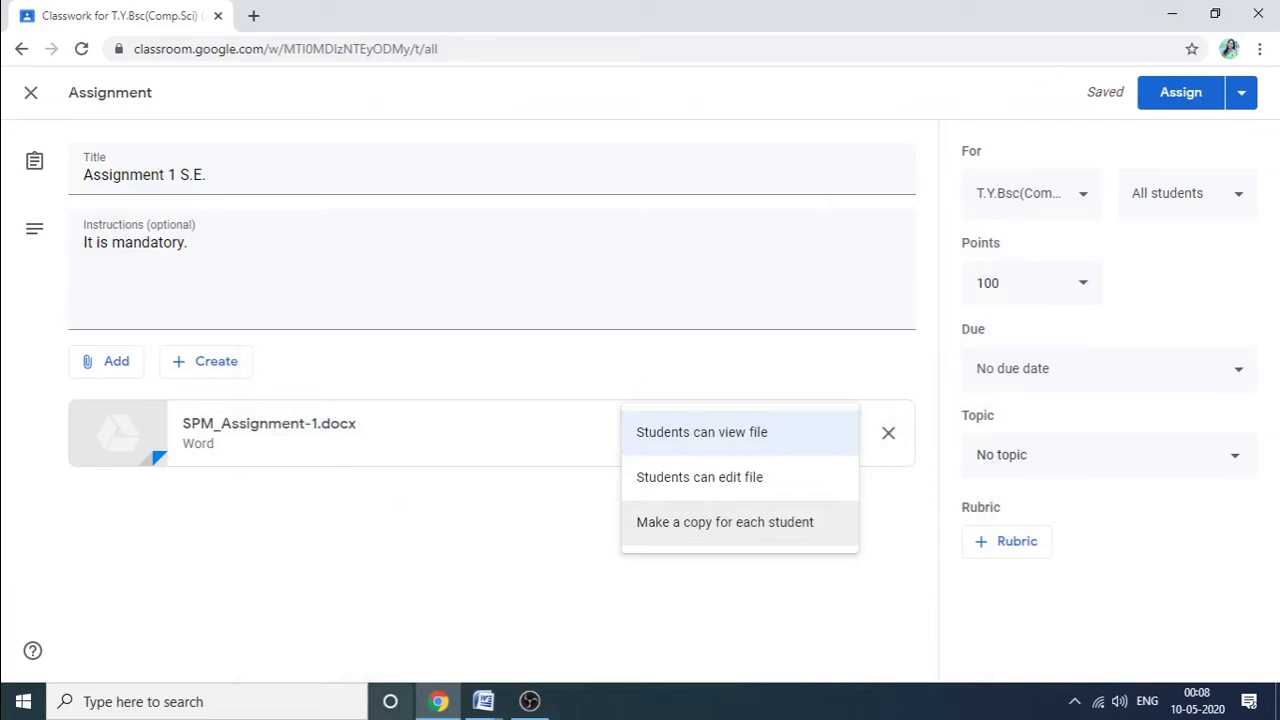
{"action": "left_click", "coordinate": [661, 487]}
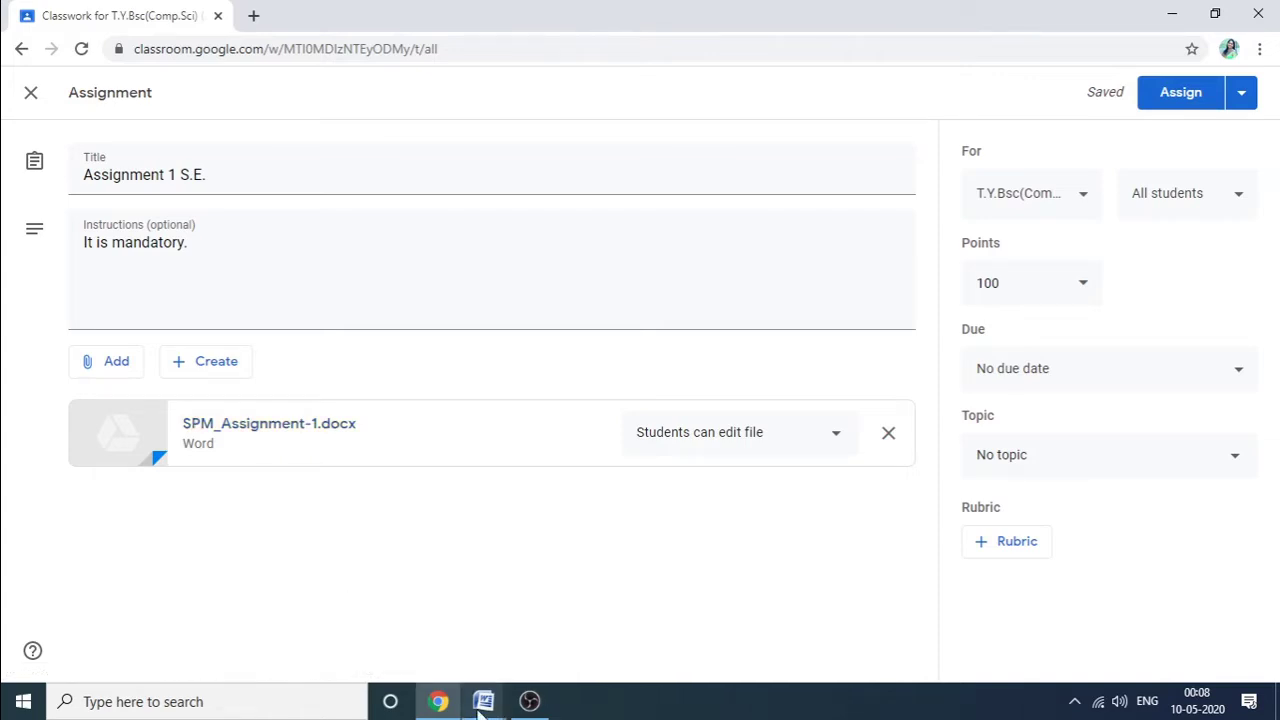
Switch to the SPM_Assignment-1 document in Word and enter the sample answer "hgjhgj" on a new line below question 1
{"action": "mouse_move", "coordinate": [483, 701]}
{"action": "left_click", "coordinate": [605, 660]}
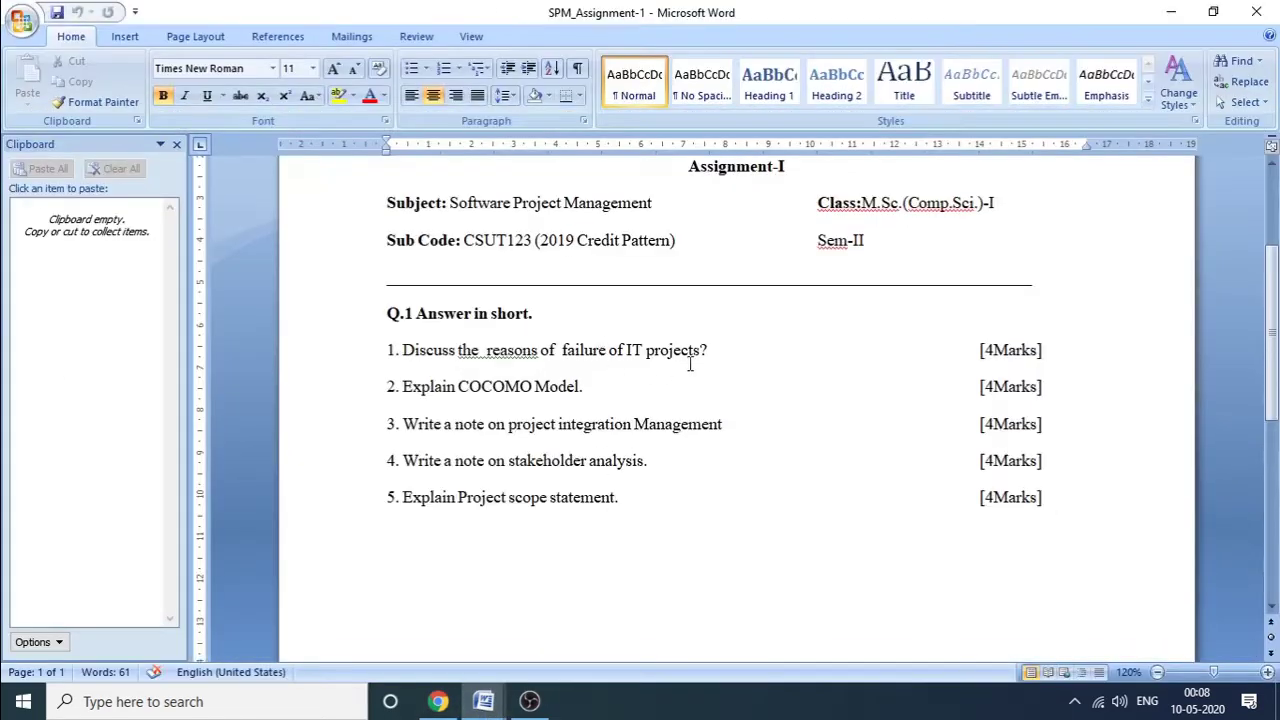
{"action": "left_click", "coordinate": [847, 369]}
{"action": "key", "text": "Return"}
{"action": "type", "text": "hgjhgj [4Marks"}
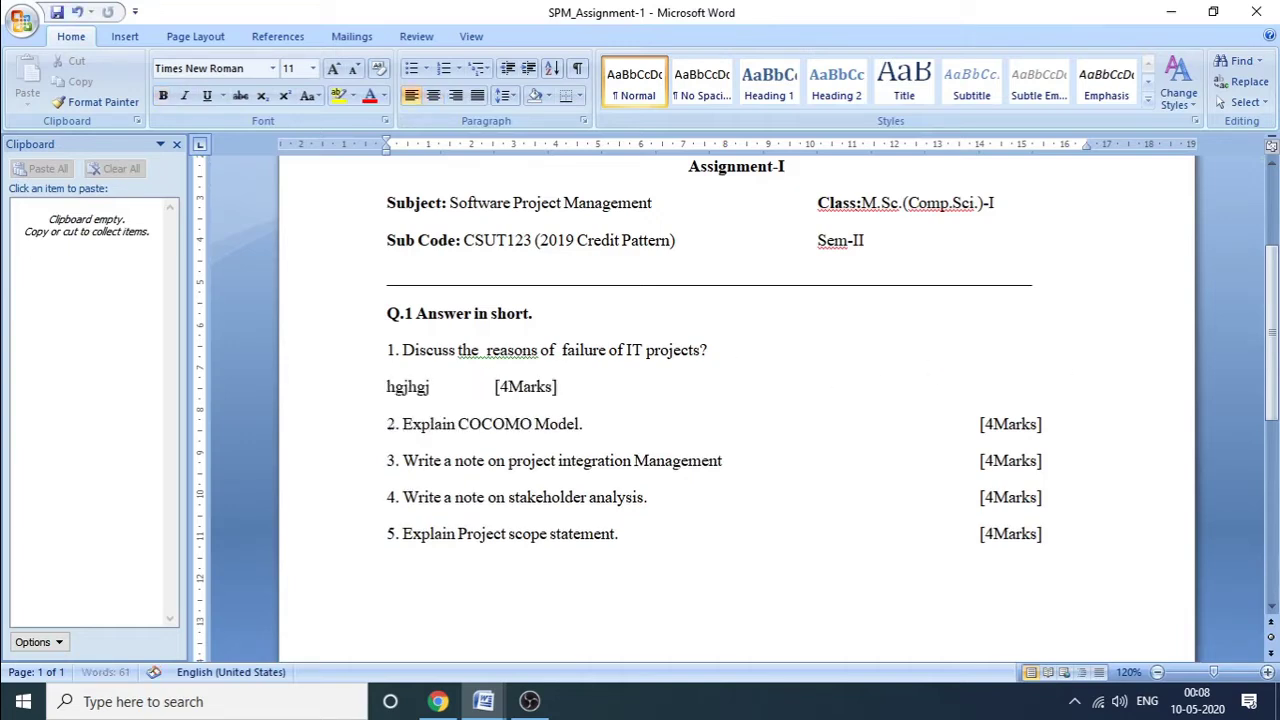
Remove the sample answer and its extra line below question 1, save the document and return to the Classroom assignment
{"action": "key", "text": "BackSpace"}
{"action": "key", "text": "BackSpace"}
{"action": "key", "text": "BackSpace"}
{"action": "key", "text": "BackSpace"}
{"action": "key", "text": "BackSpace"}
{"action": "key", "text": "BackSpace"}
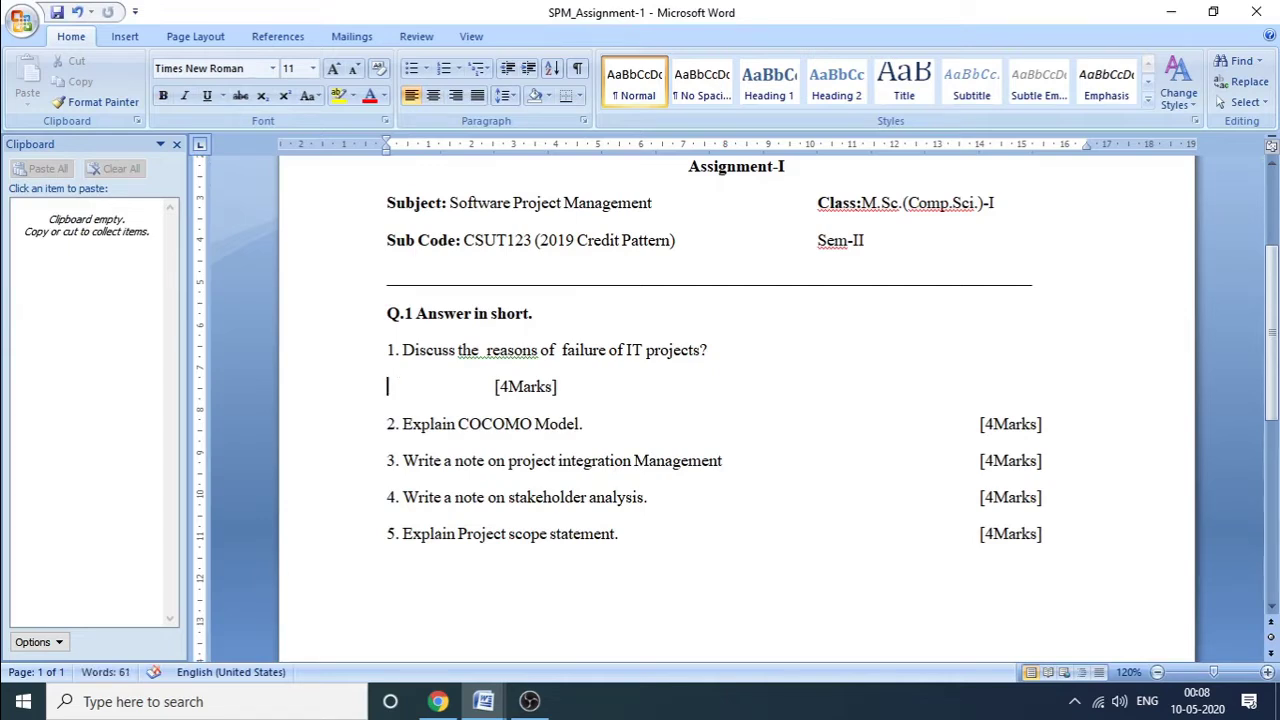
{"action": "key", "text": "BackSpace"}
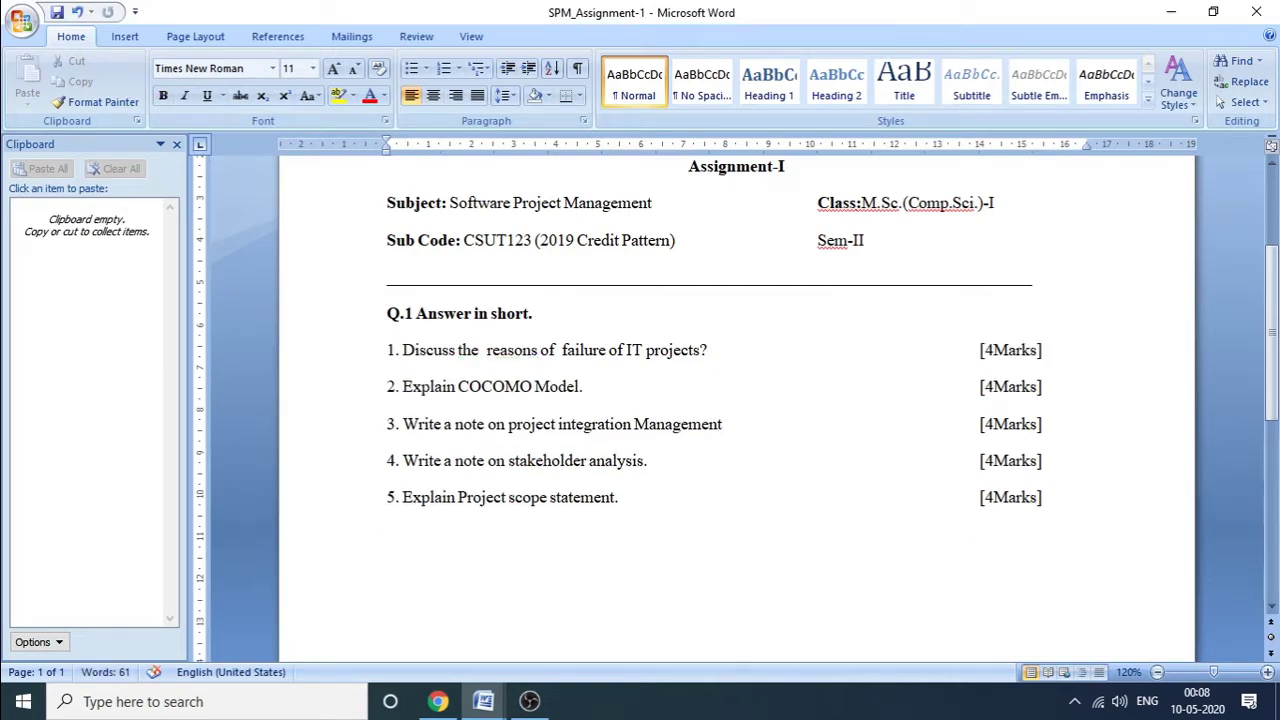
{"action": "key", "text": "ctrl+s"}
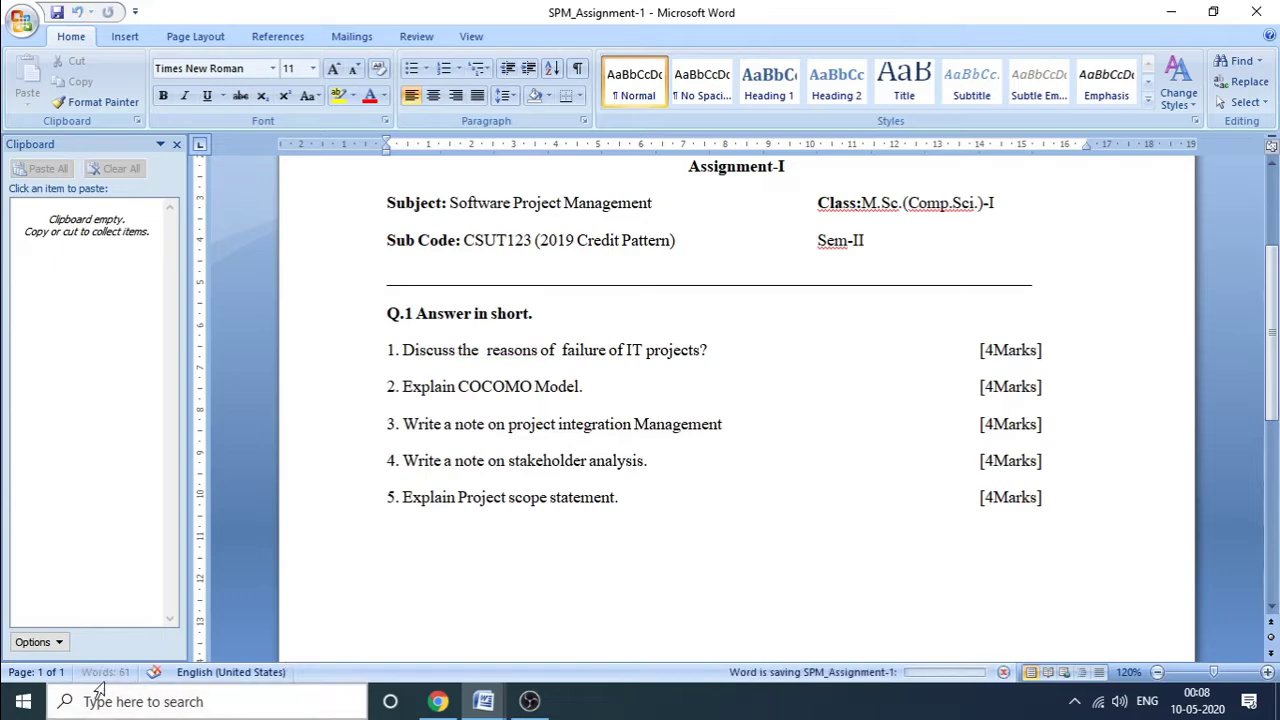
{"action": "left_click", "coordinate": [1171, 12]}
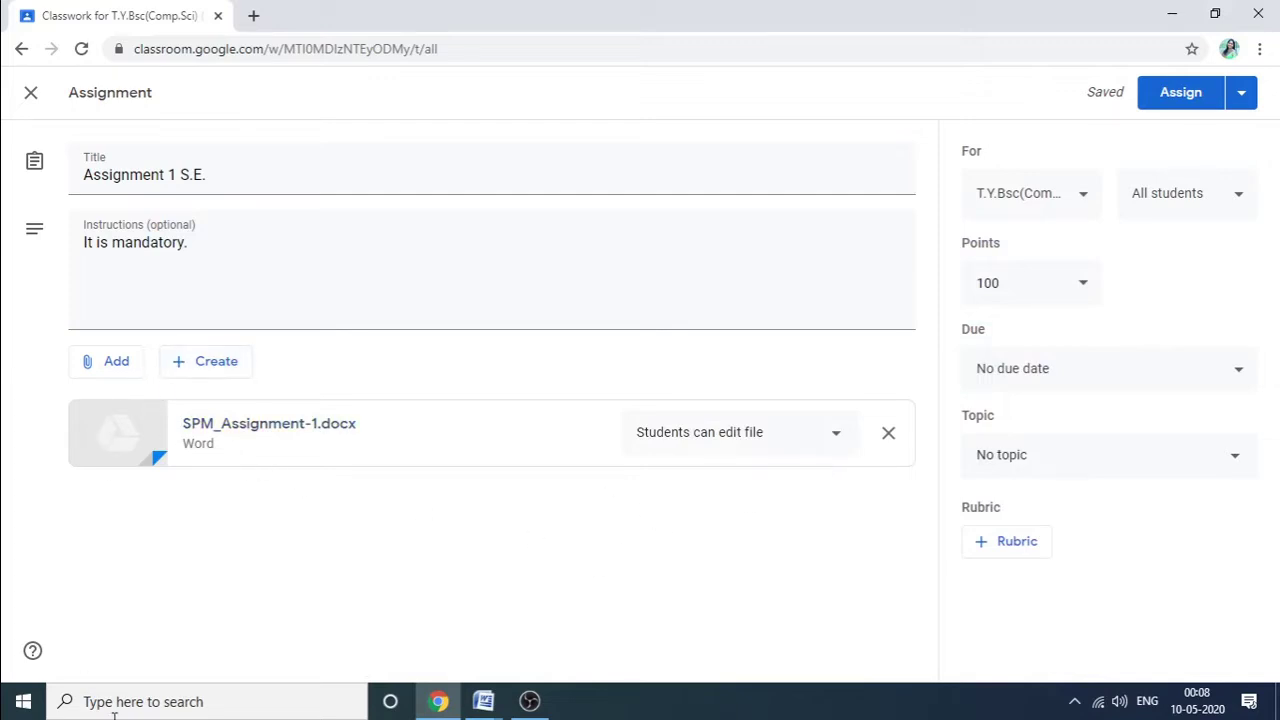
Set the assignment's due date to May 12, 2020 with the due time 11:59 PM
{"action": "left_click", "coordinate": [1023, 284]}
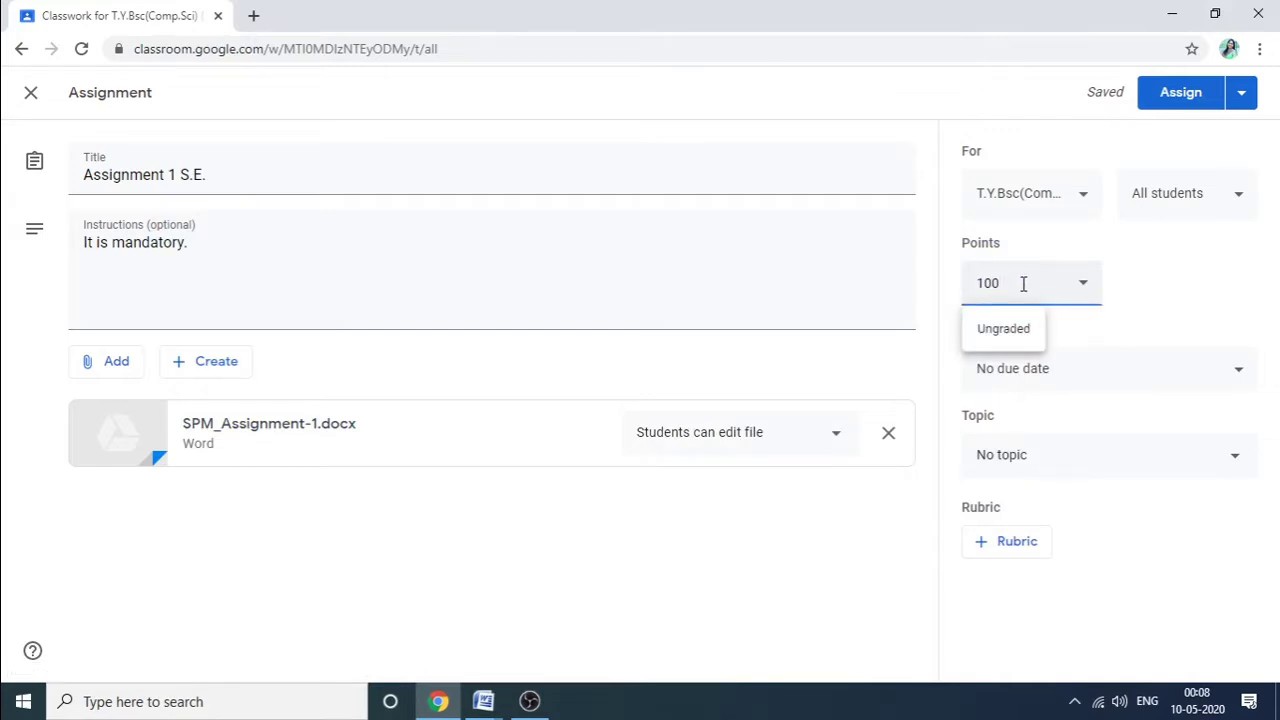
{"action": "left_click", "coordinate": [1237, 380]}
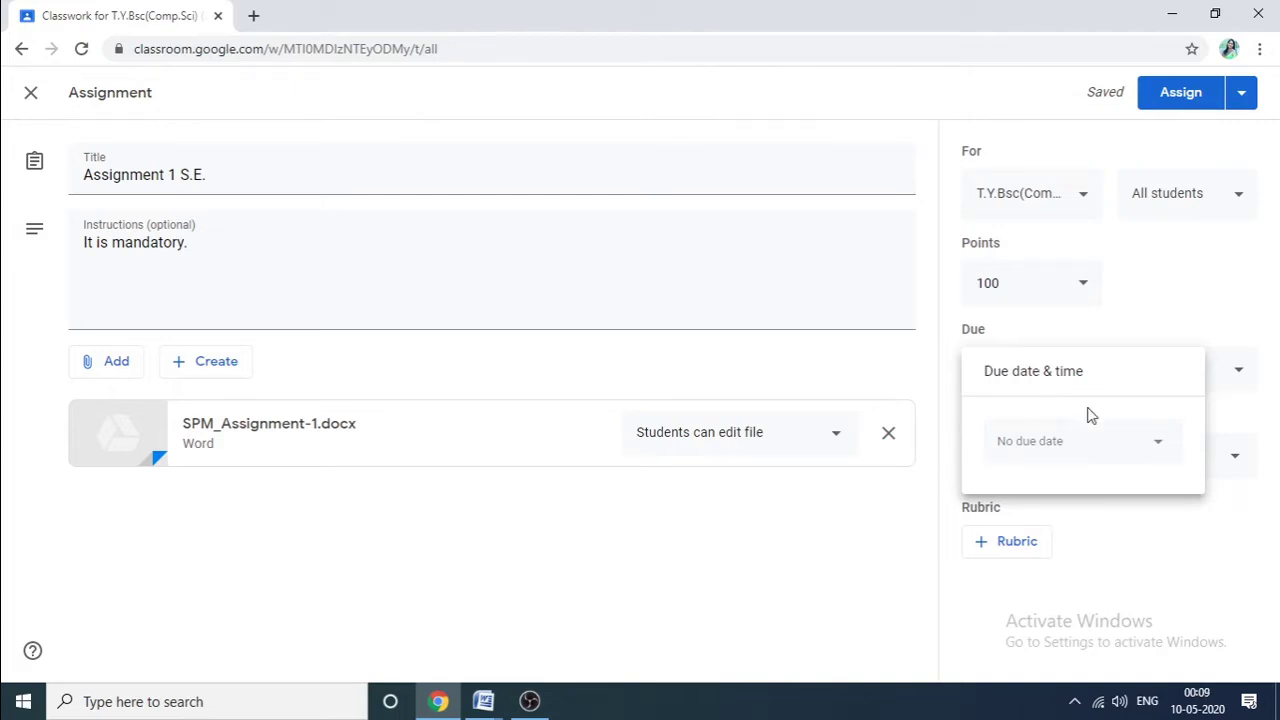
{"action": "left_click", "coordinate": [1160, 447]}
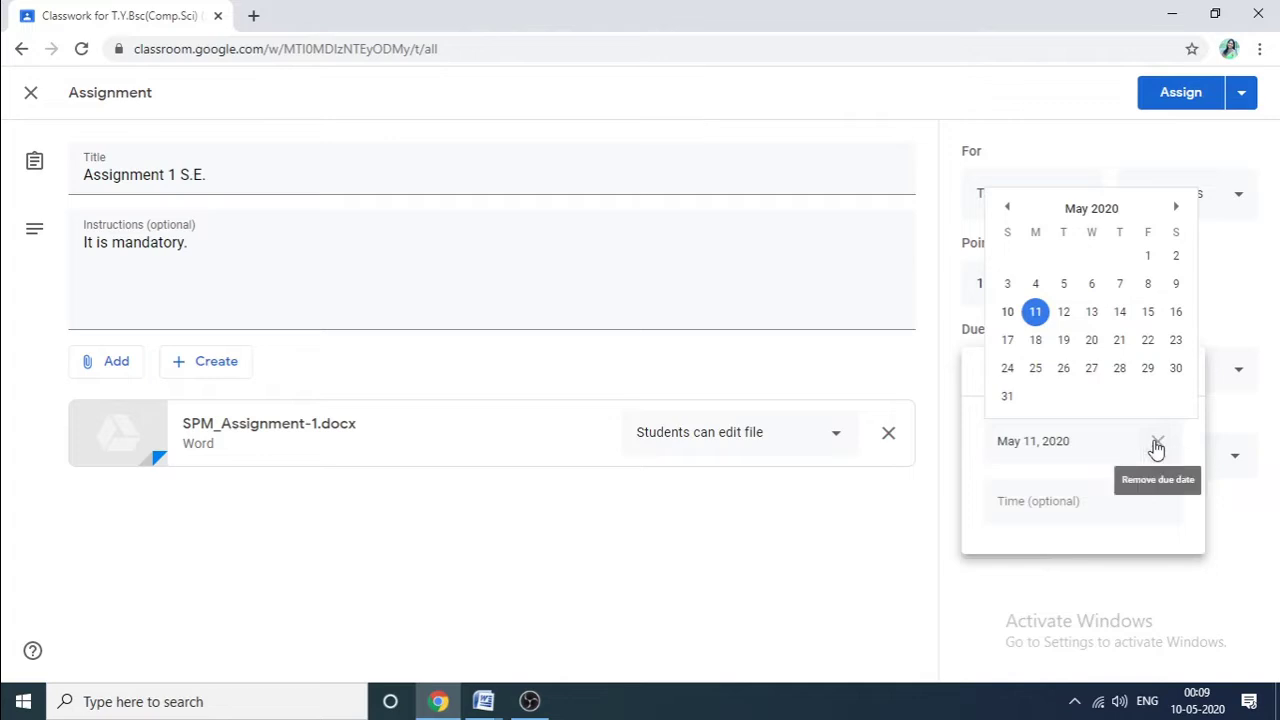
{"action": "left_click", "coordinate": [1064, 314]}
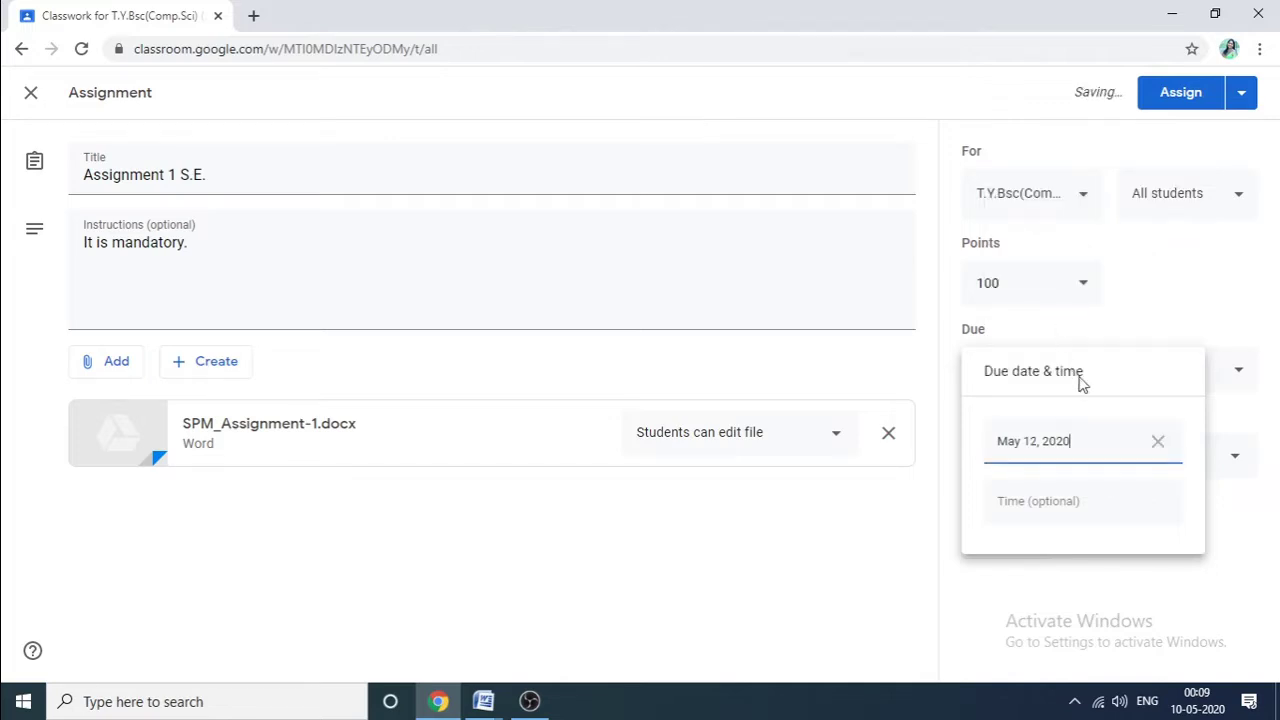
{"action": "left_click", "coordinate": [1092, 446]}
{"action": "key", "text": "BackSpace"}
{"action": "key", "text": "BackSpace"}
{"action": "key", "text": "BackSpace"}
{"action": "key", "text": "BackSpace"}
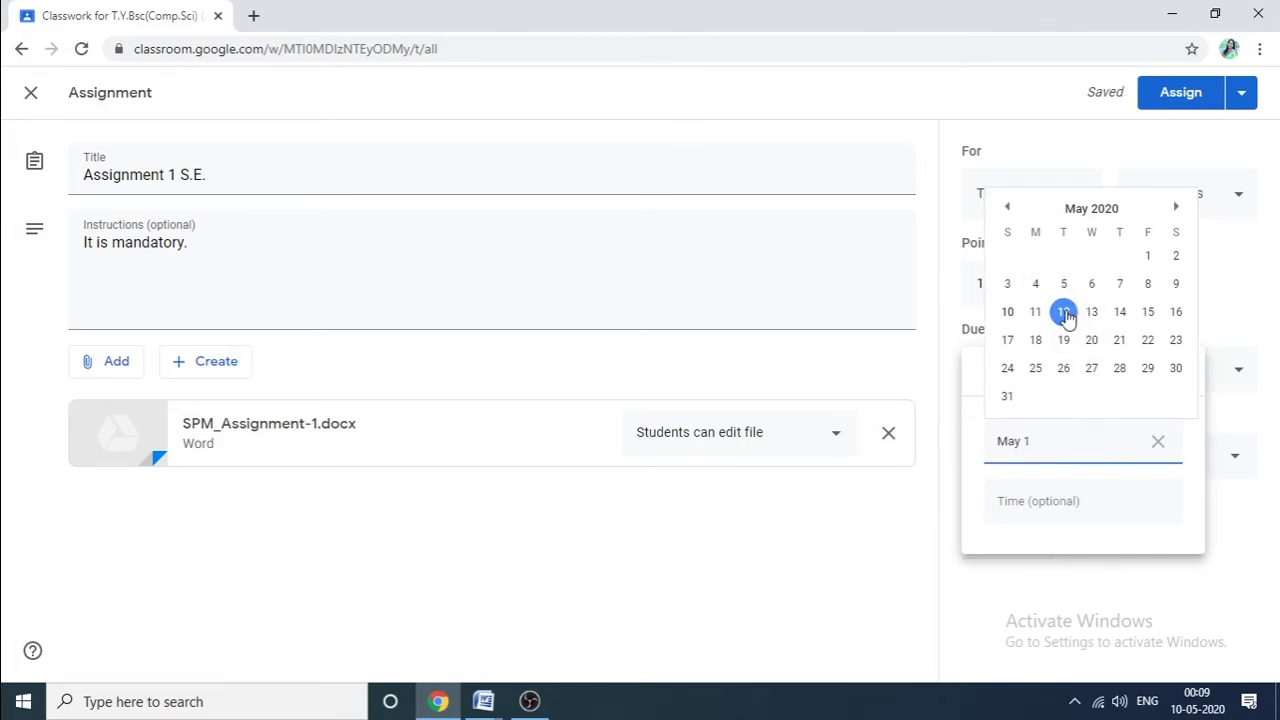
{"action": "left_click", "coordinate": [1040, 448]}
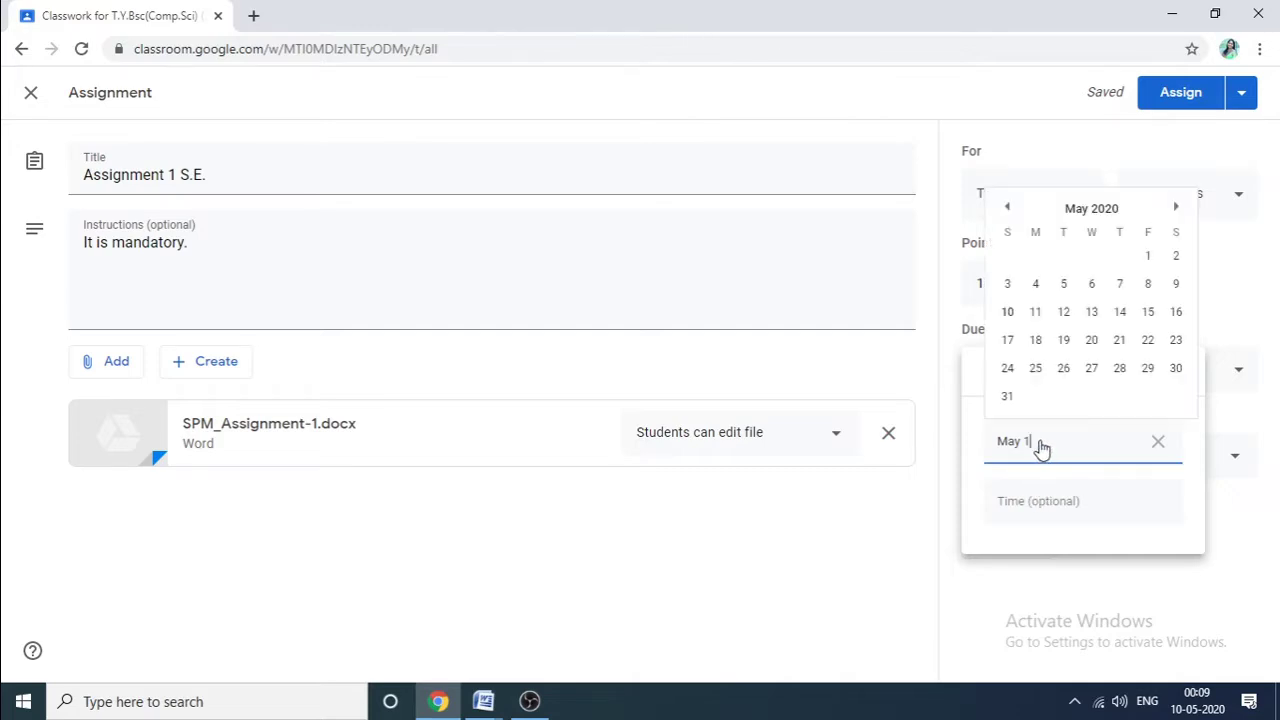
{"action": "left_click", "coordinate": [1063, 312]}
{"action": "left_click", "coordinate": [1033, 502]}
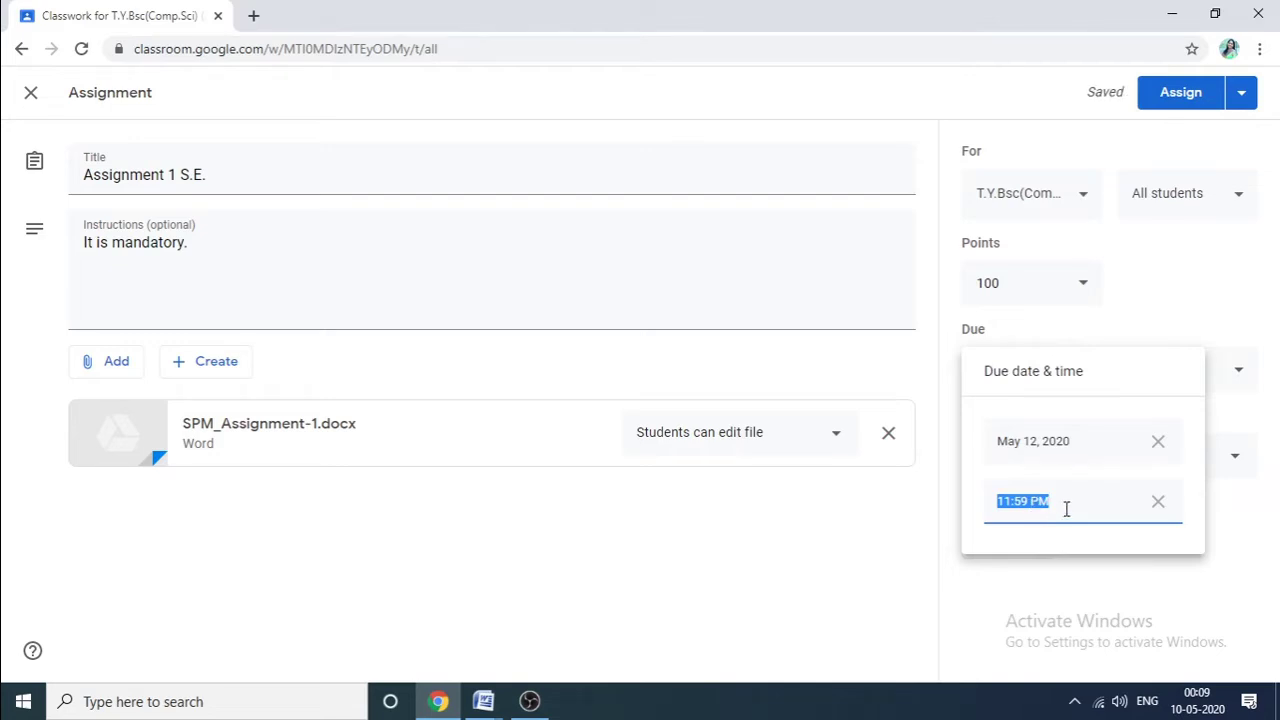
{"action": "left_click", "coordinate": [855, 537]}
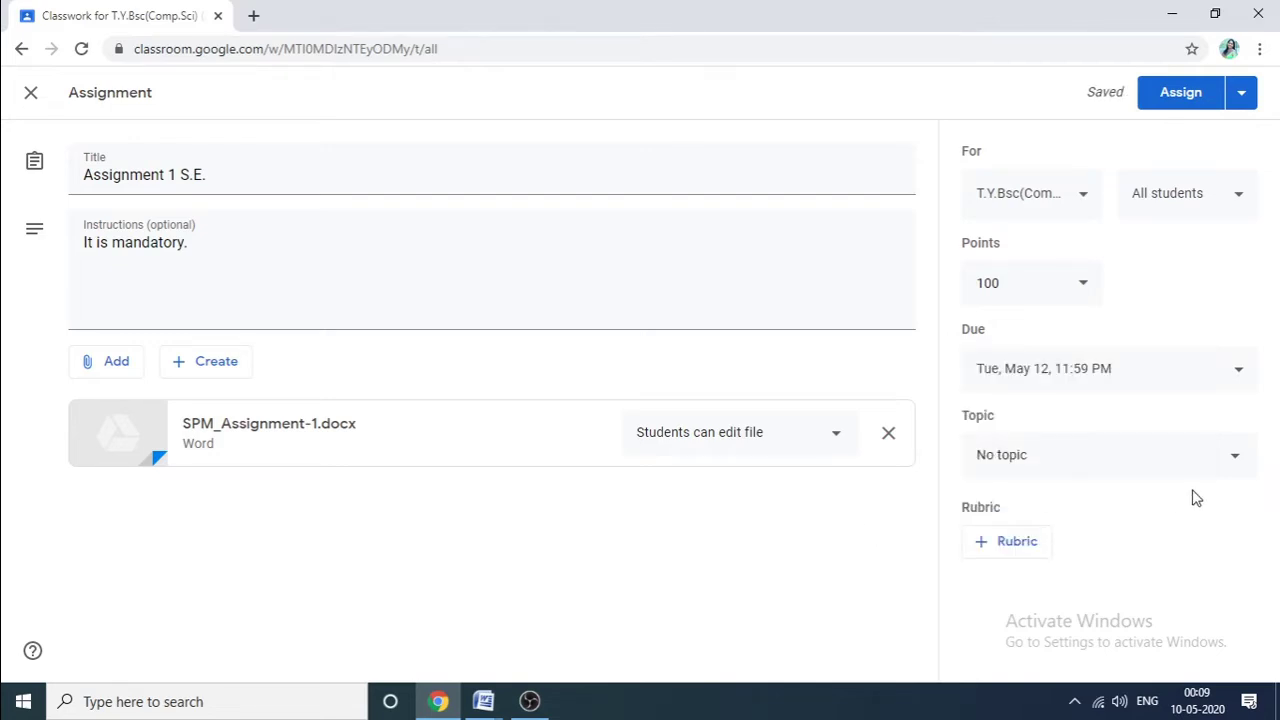
File the assignment under the Project Management topic and assign it to all students of T.Y.Bsc(Comp.Sci)
{"action": "left_click", "coordinate": [1236, 460]}
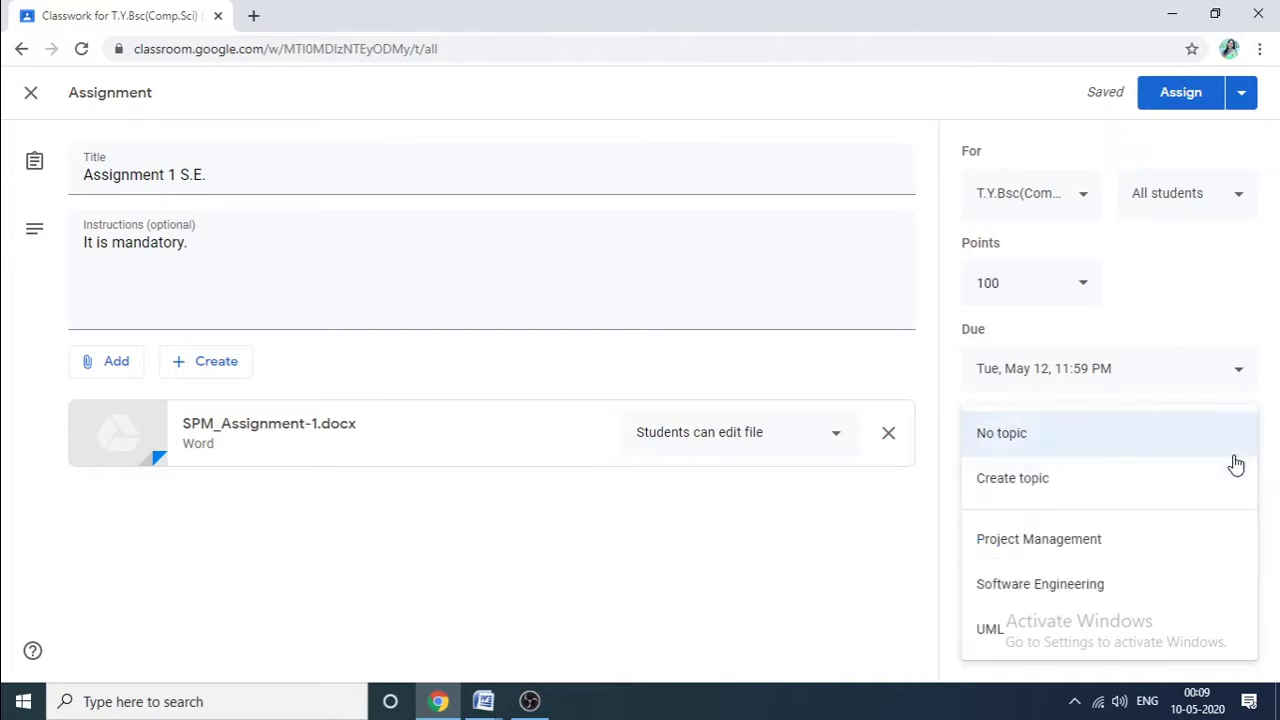
{"action": "left_click", "coordinate": [1037, 540]}
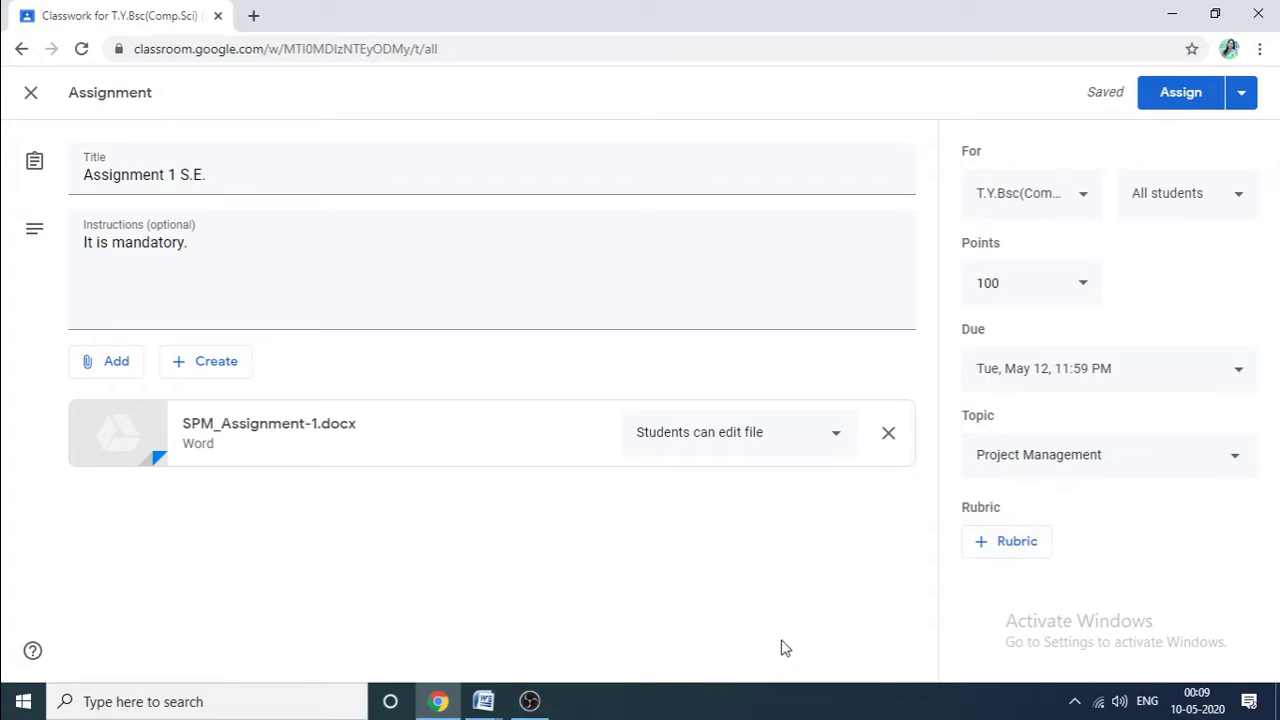
{"action": "left_click", "coordinate": [1085, 200]}
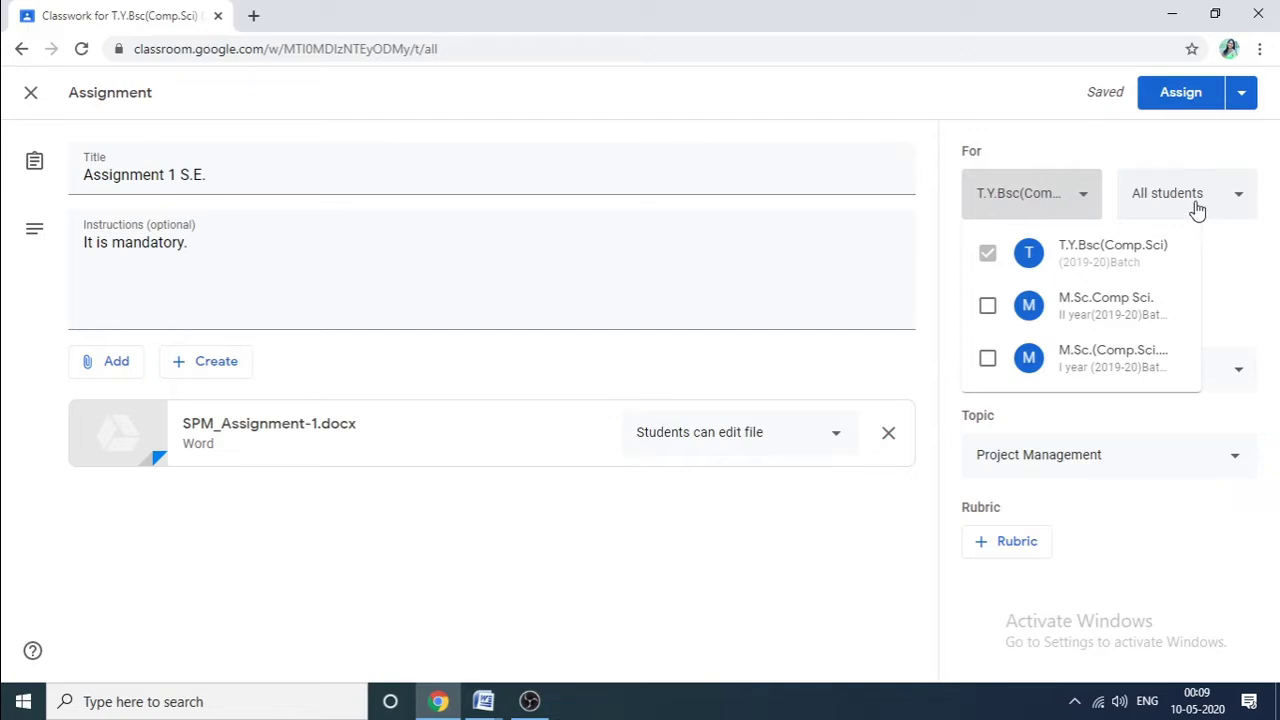
{"action": "left_click", "coordinate": [354, 611]}
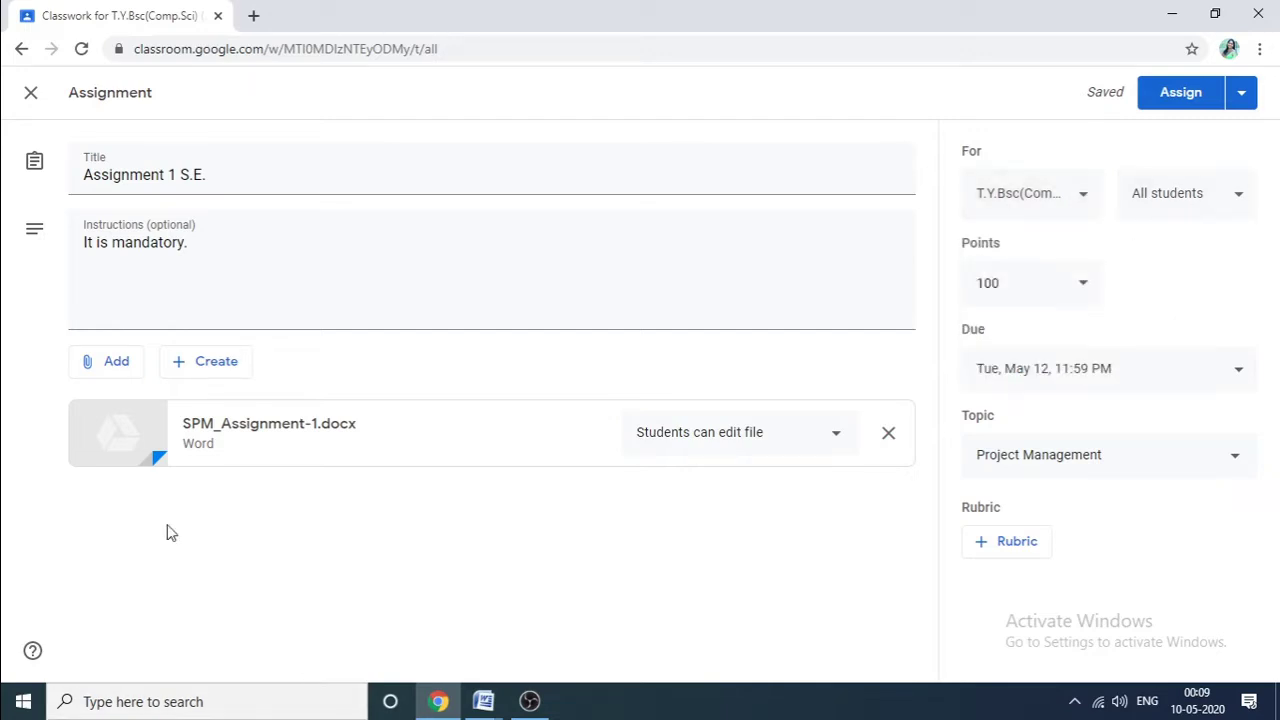
{"action": "left_click", "coordinate": [1163, 100]}
{"action": "left_click", "coordinate": [1172, 100]}
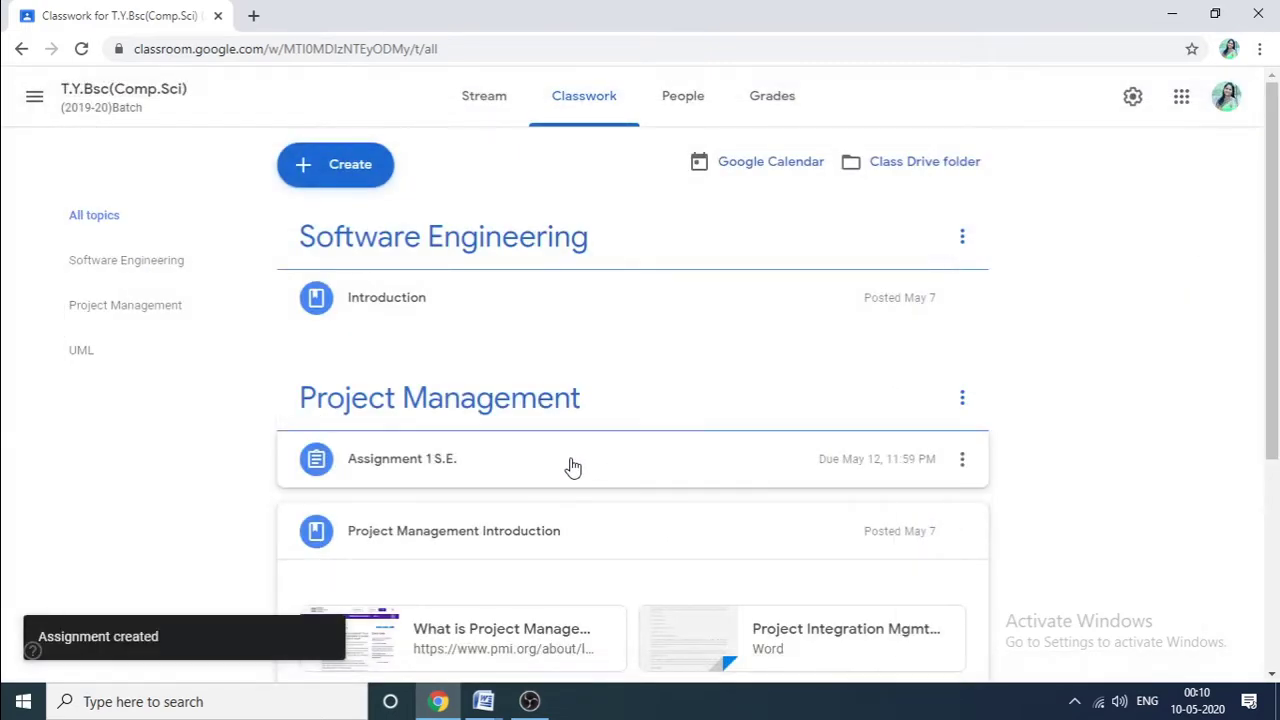
Check the posted assignment in the class's Stream and view all upcoming work
{"action": "left_click", "coordinate": [484, 104]}
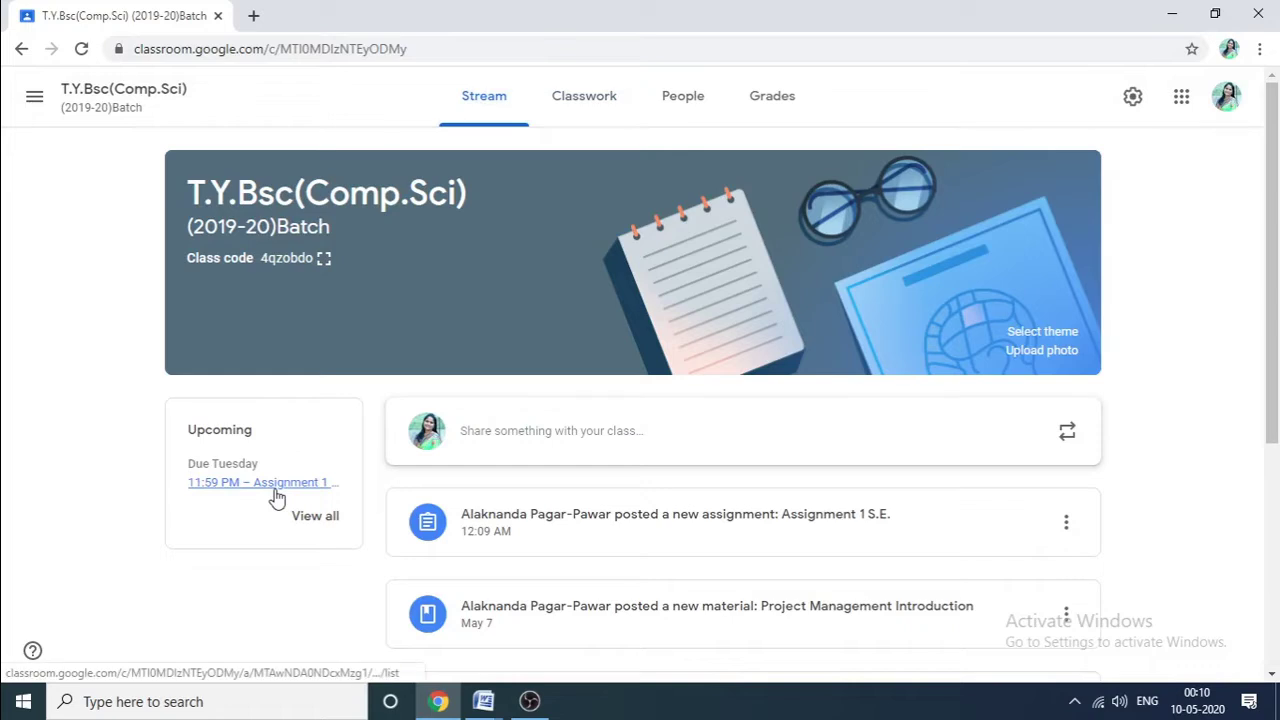
{"action": "left_click", "coordinate": [314, 520]}
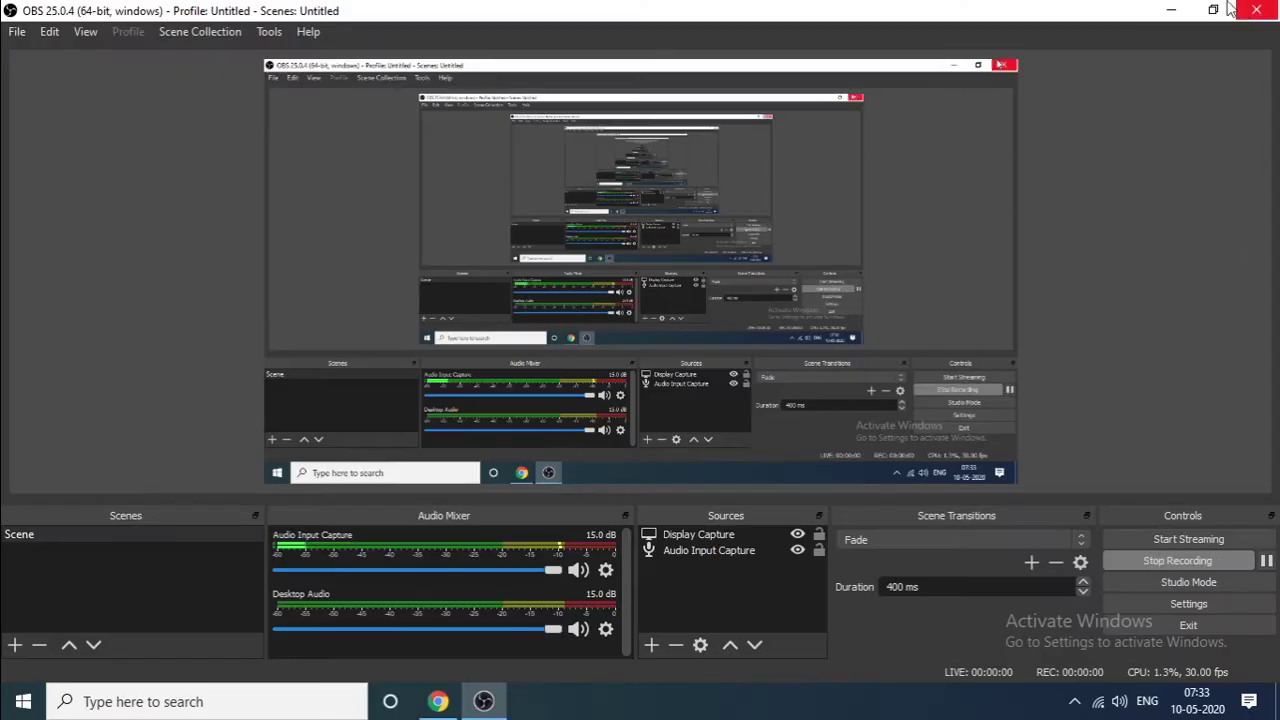
Create a quiz assignment in the T.Y.Bsc(Comp.Sci) classwork and title it "S.E. Quiz"
{"action": "left_click", "coordinate": [1171, 10]}
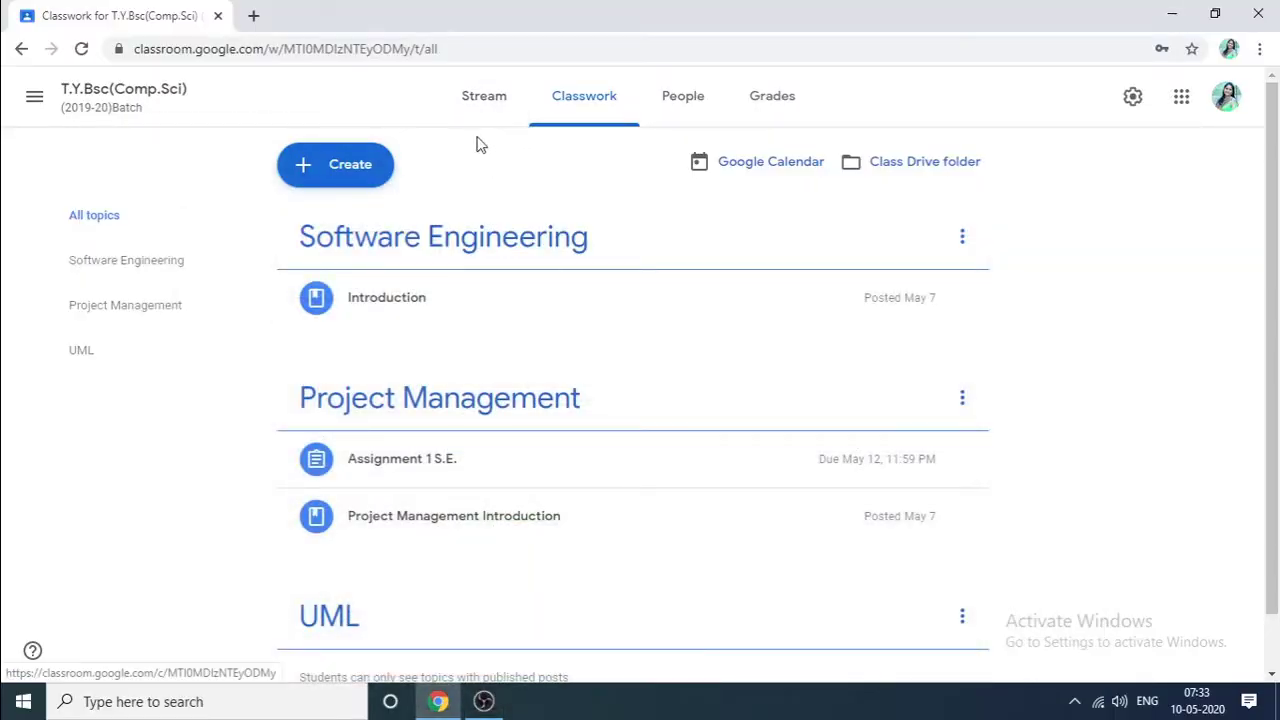
{"action": "left_click", "coordinate": [329, 172]}
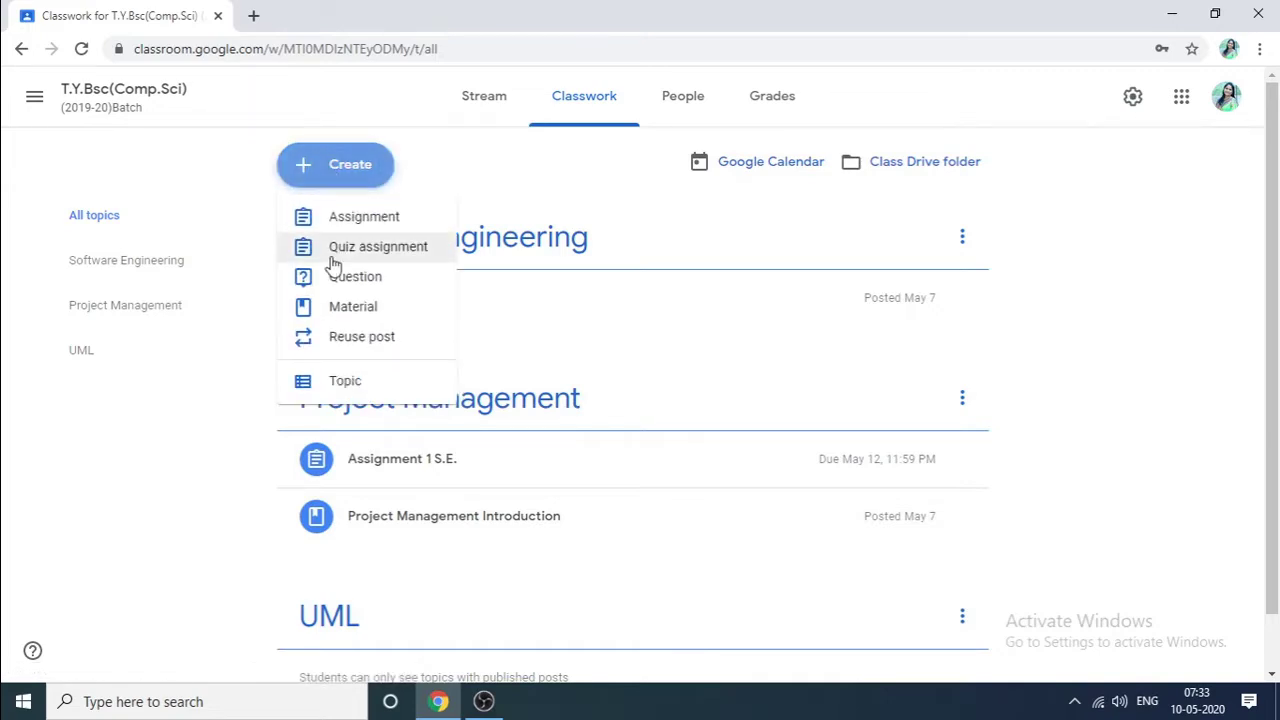
{"action": "left_click", "coordinate": [338, 257]}
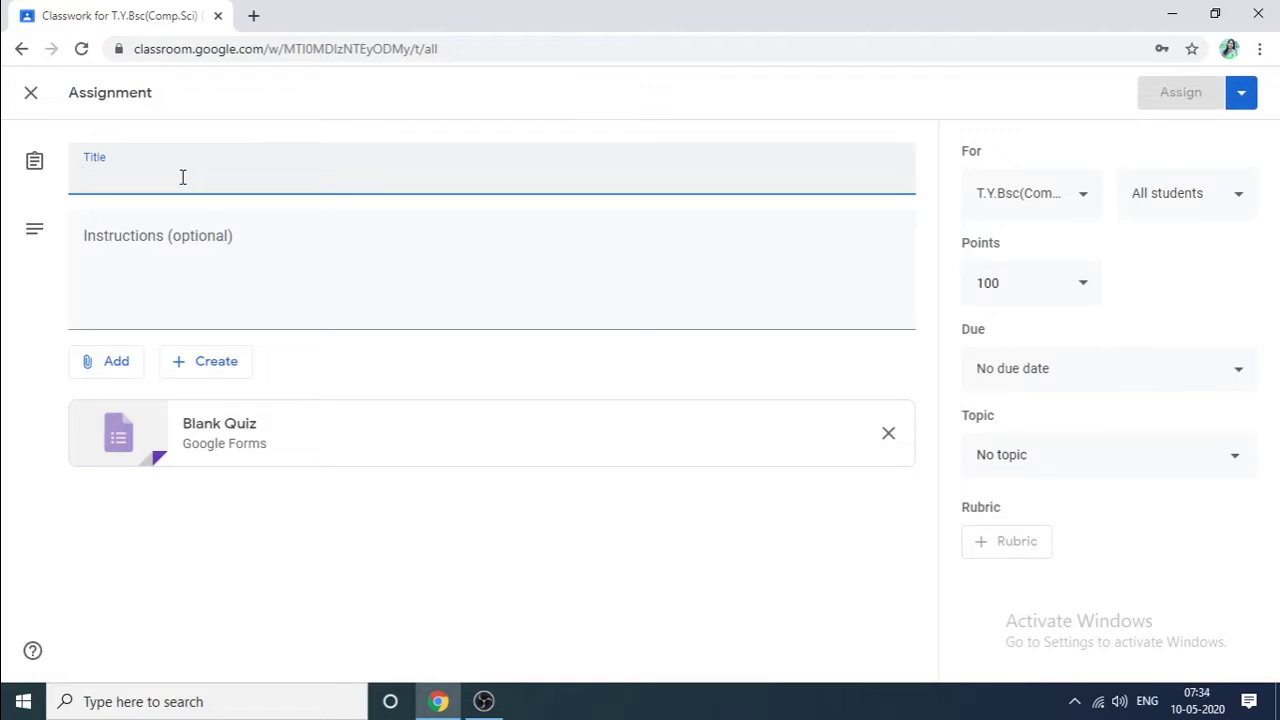
{"action": "type", "text": "S.E"}
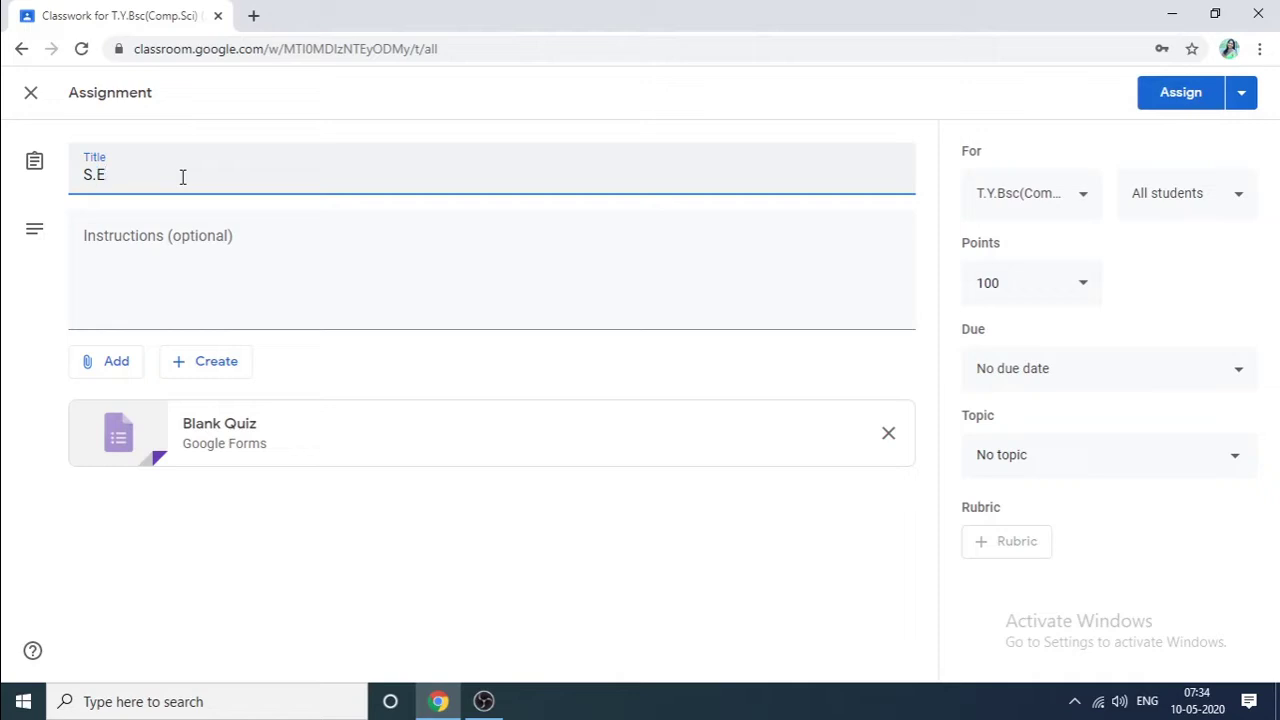
{"action": "type", "text": ". Quiz"}
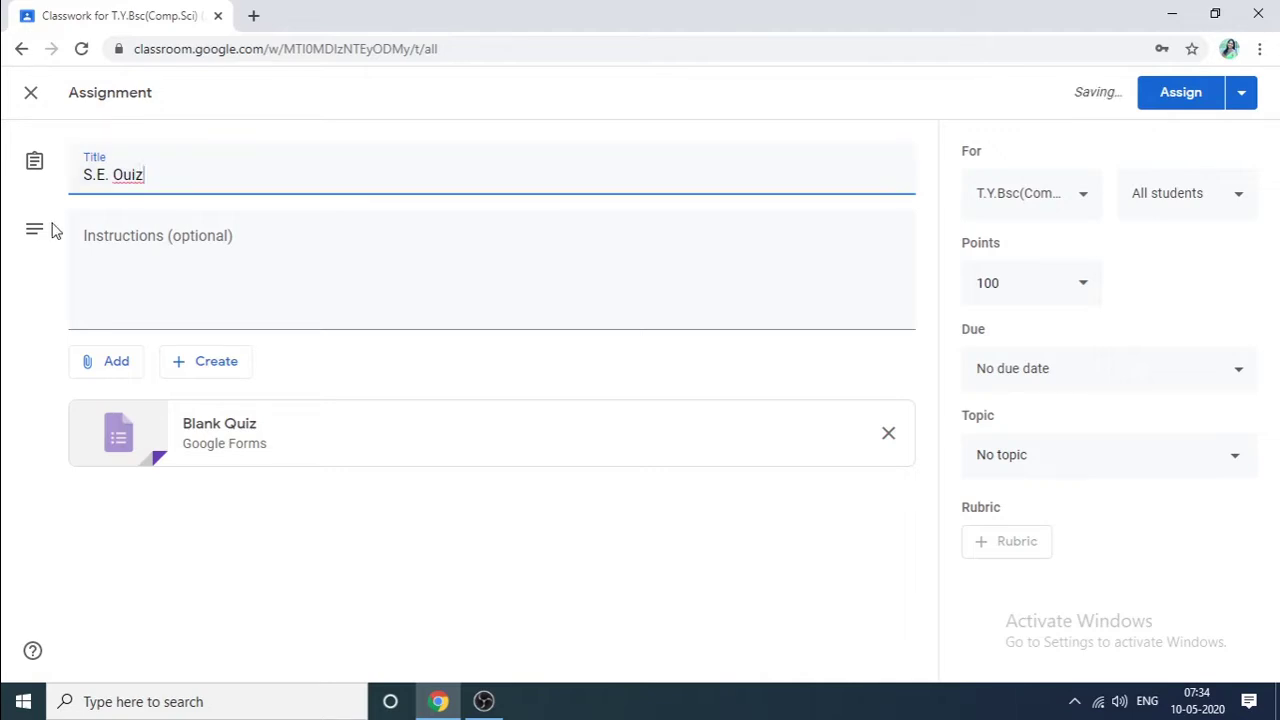
{"action": "right_click", "coordinate": [131, 180]}
{"action": "left_click", "coordinate": [191, 164]}
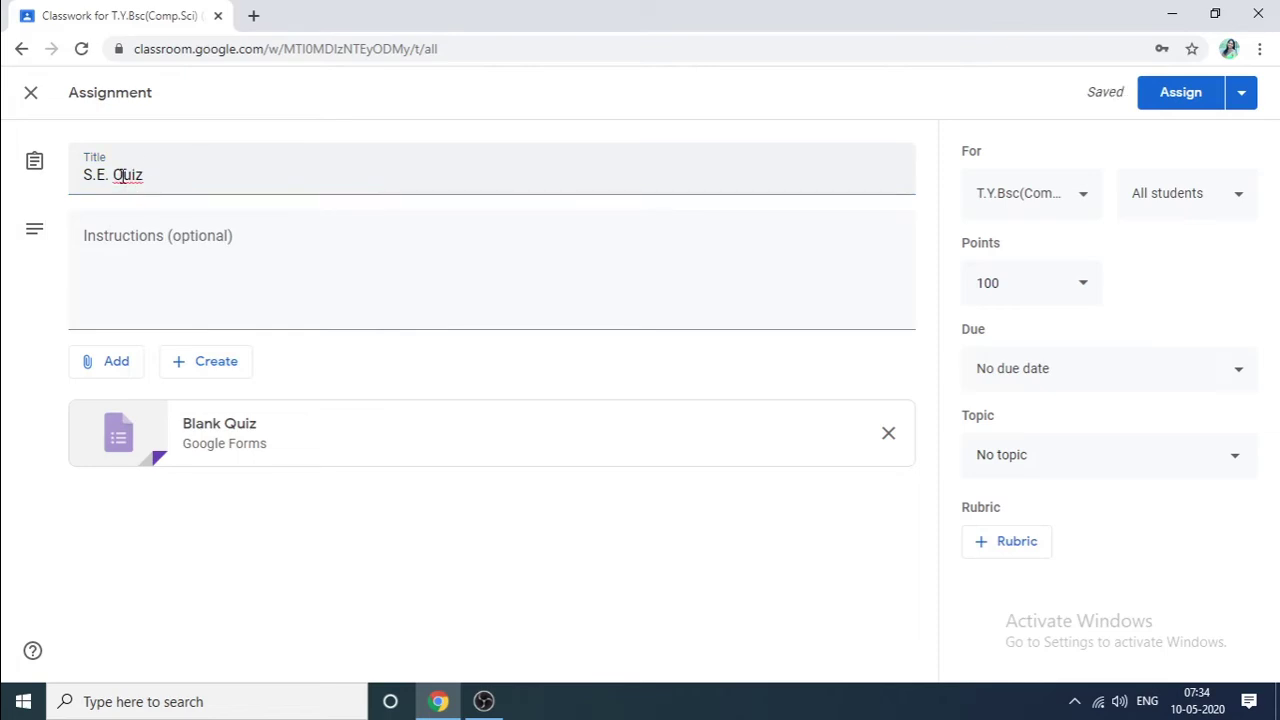
{"action": "double_click", "coordinate": [125, 175]}
{"action": "key", "text": "BackSpace"}
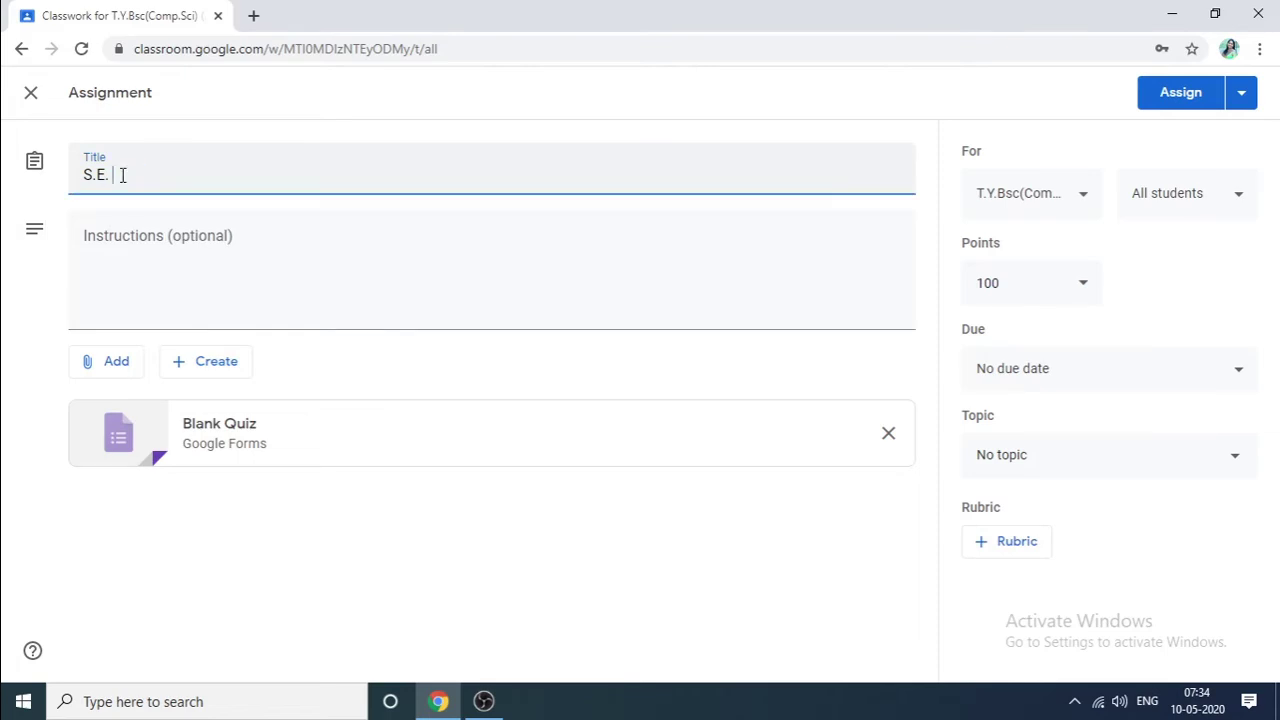
{"action": "type", "text": "Quiz"}
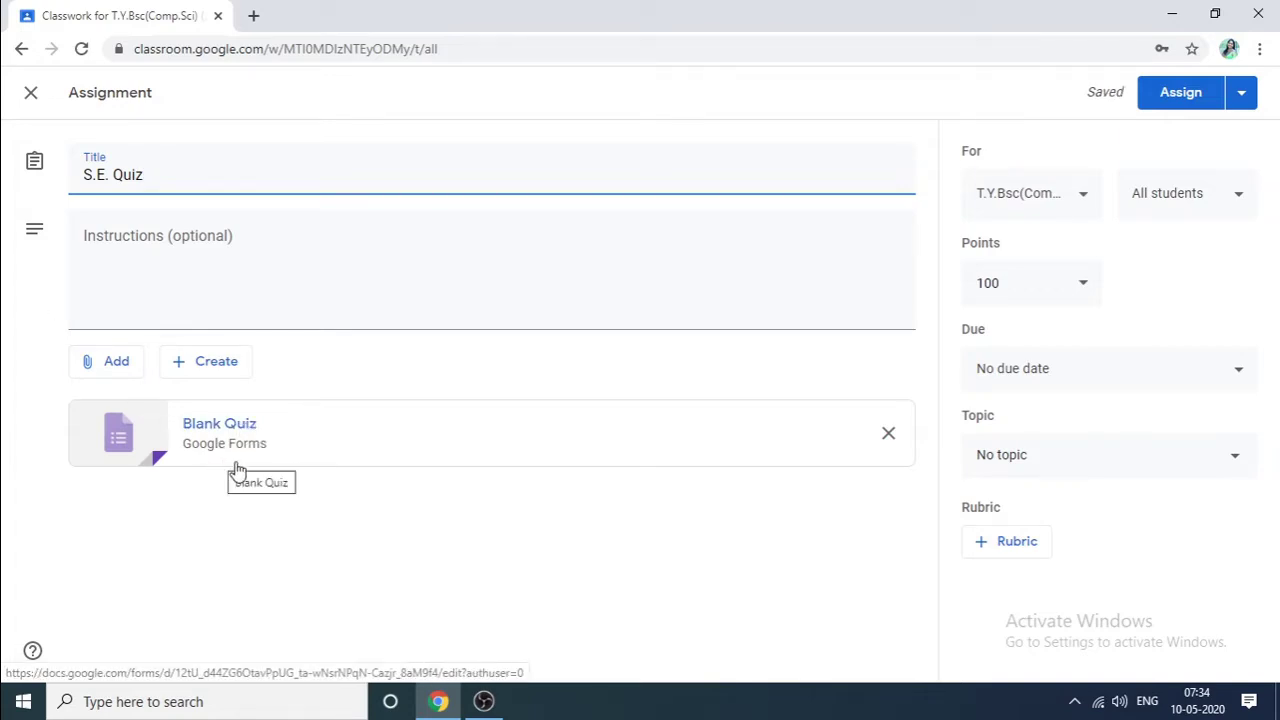
Open the attached Blank Quiz form and change its heading to "S.E.Quiz"
{"action": "left_click", "coordinate": [314, 442]}
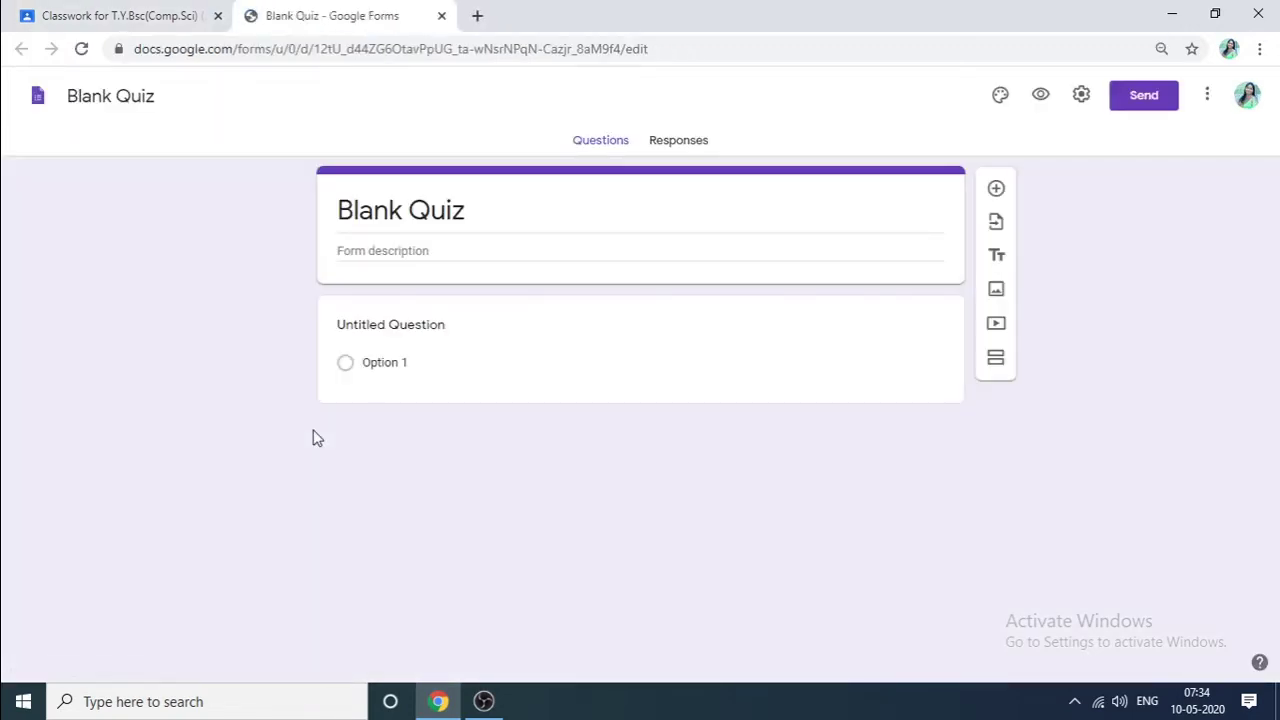
{"action": "left_click", "coordinate": [470, 217]}
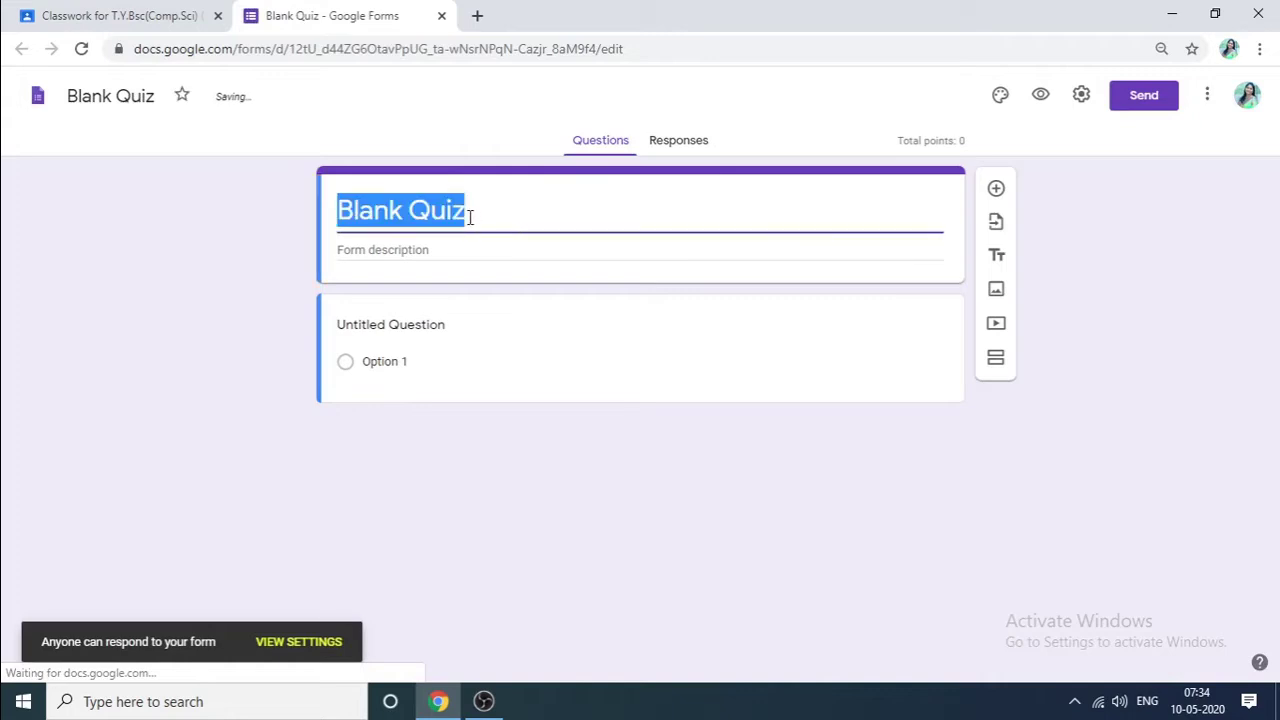
{"action": "type", "text": "Se"}
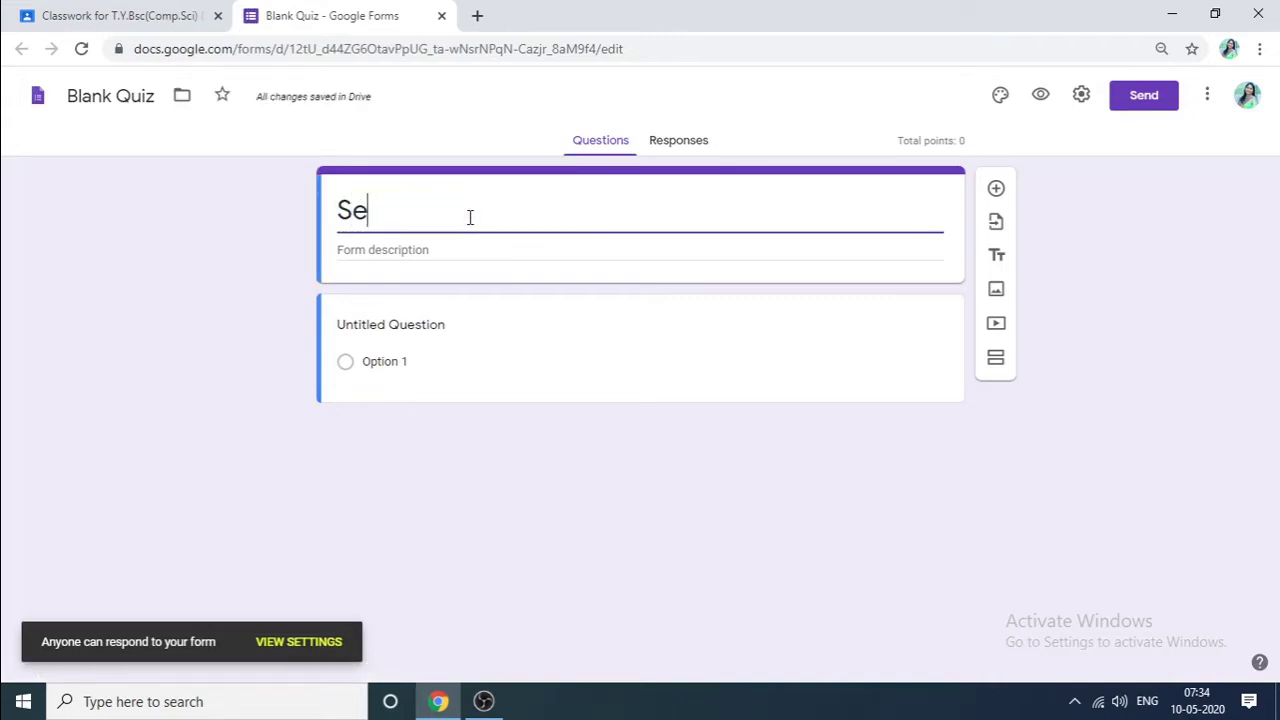
{"action": "key", "text": "BackSpace"}
{"action": "type", "text": ".E"}
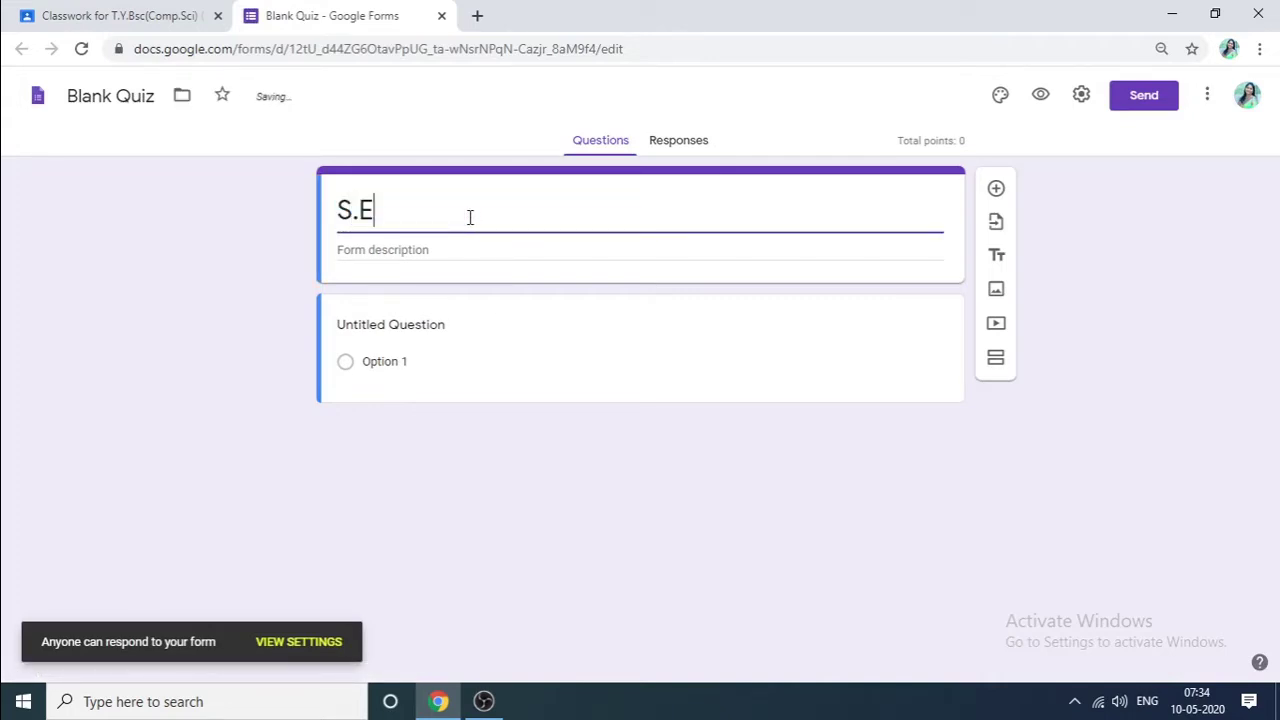
{"action": "type", "text": ".Quiz"}
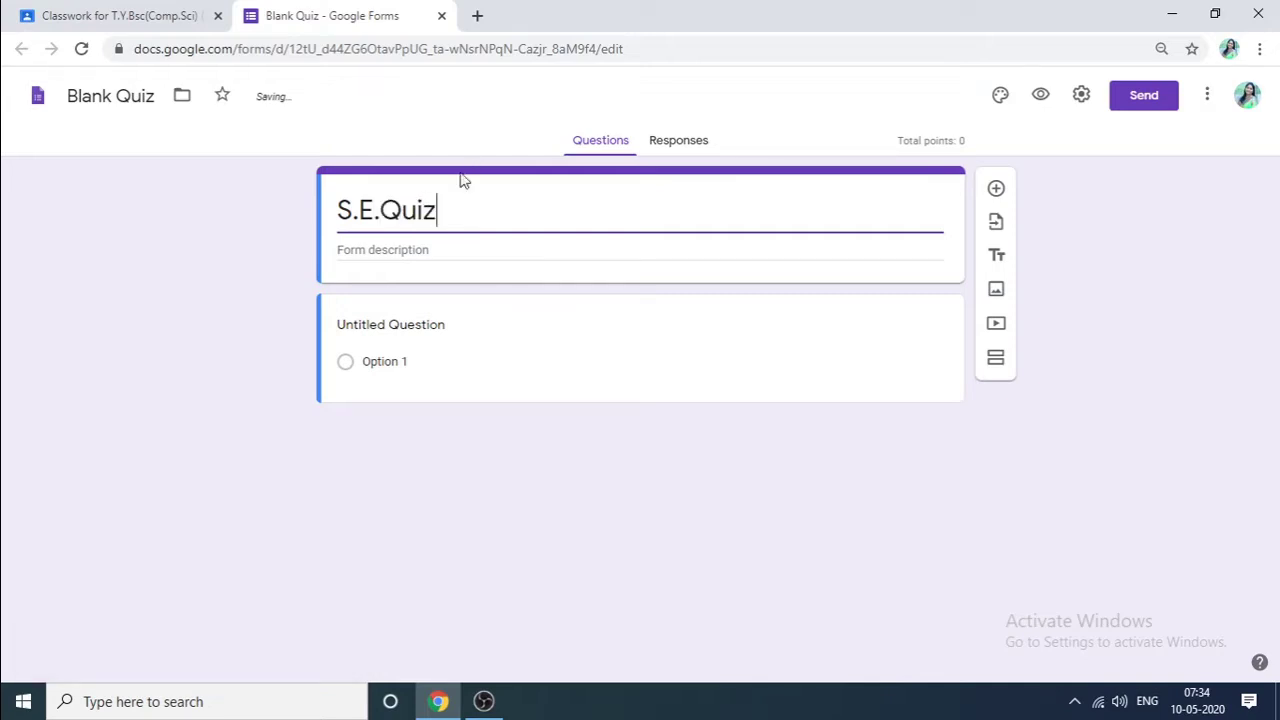
{"action": "left_click", "coordinate": [426, 247]}
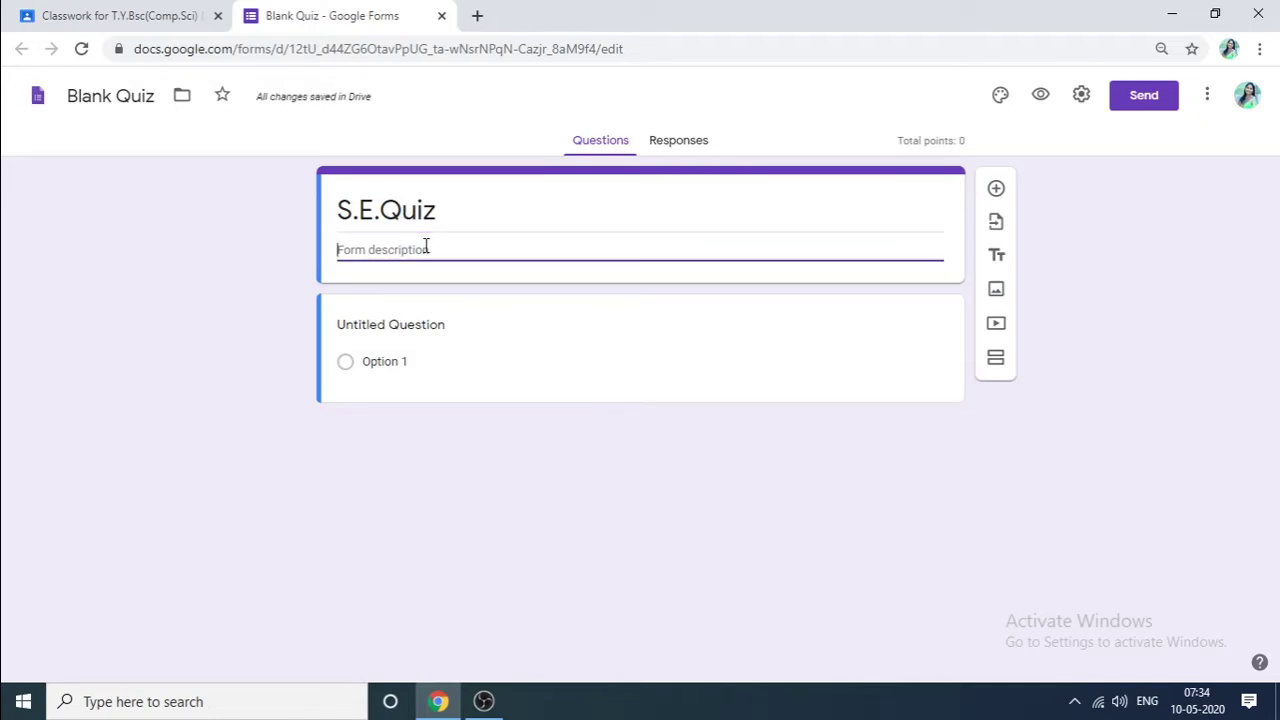
Enter "Practice Test" as the form description, correcting the misspelled text with the suggested spelling
{"action": "type", "text": "PraciceTest"}
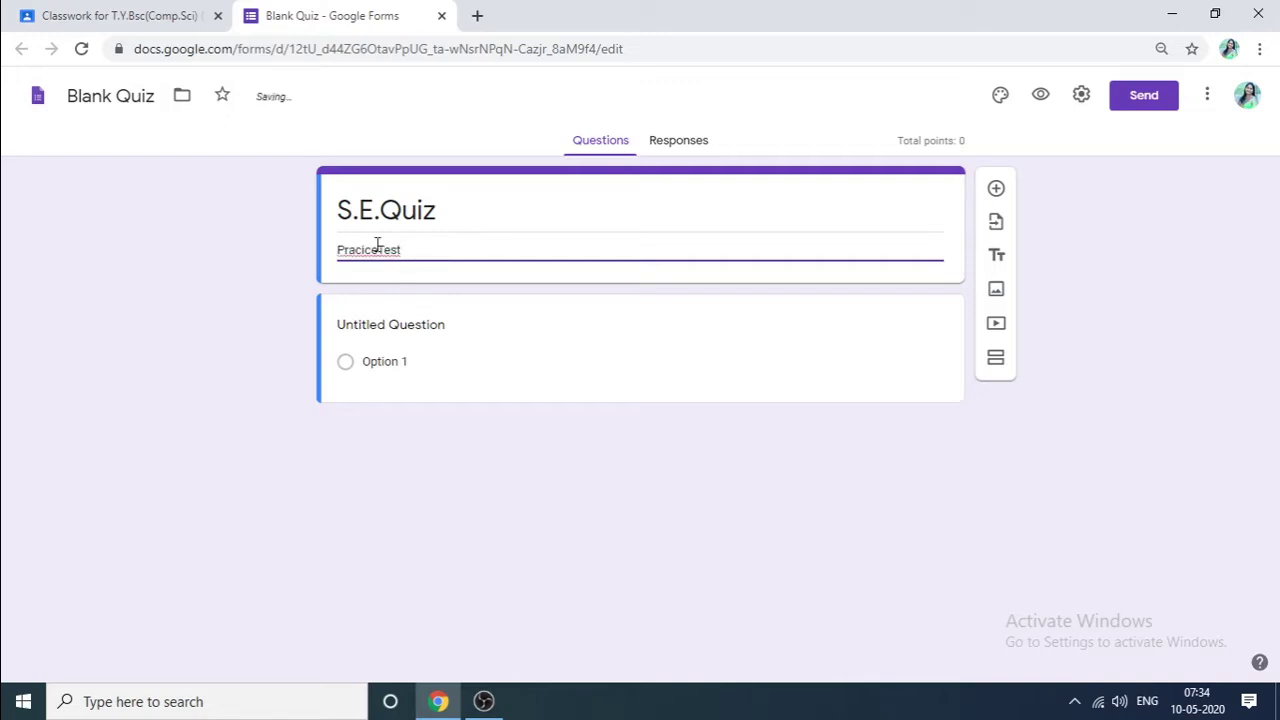
{"action": "left_click", "coordinate": [380, 248]}
{"action": "right_click", "coordinate": [352, 252]}
{"action": "left_click", "coordinate": [372, 265]}
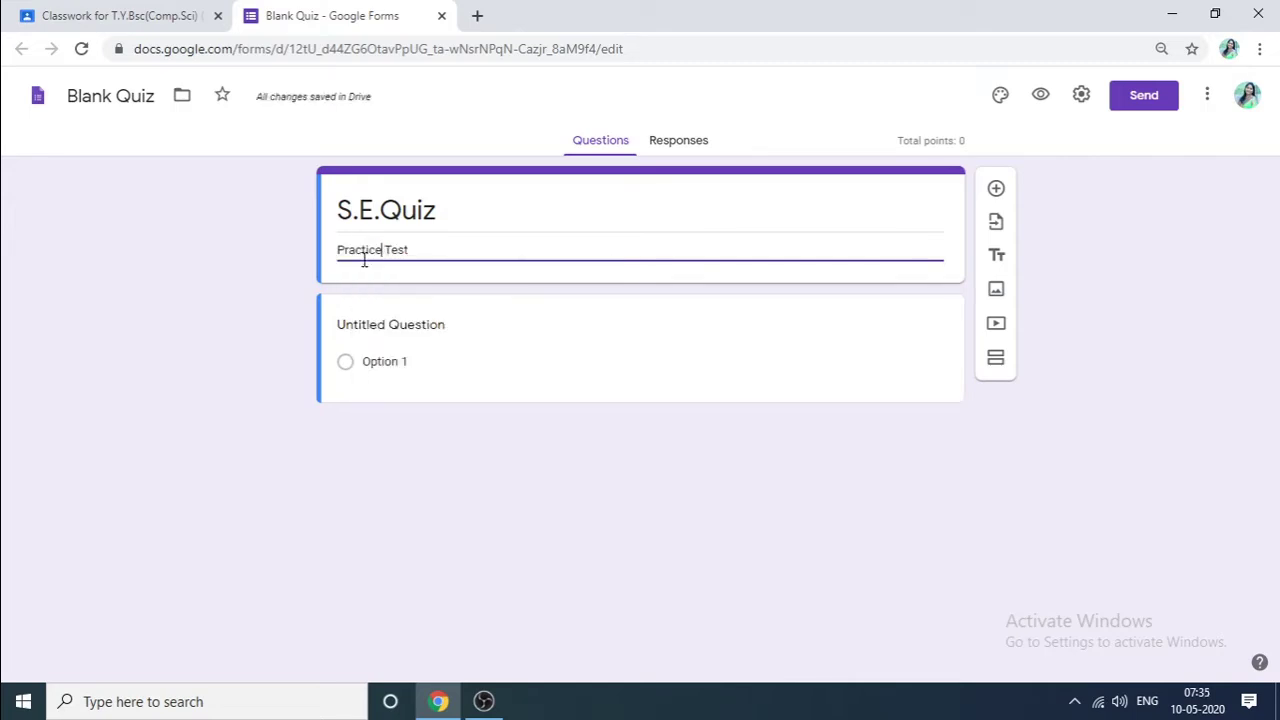
Title the untitled question "Name" as a short-answer question and make it required
{"action": "left_click", "coordinate": [449, 326]}
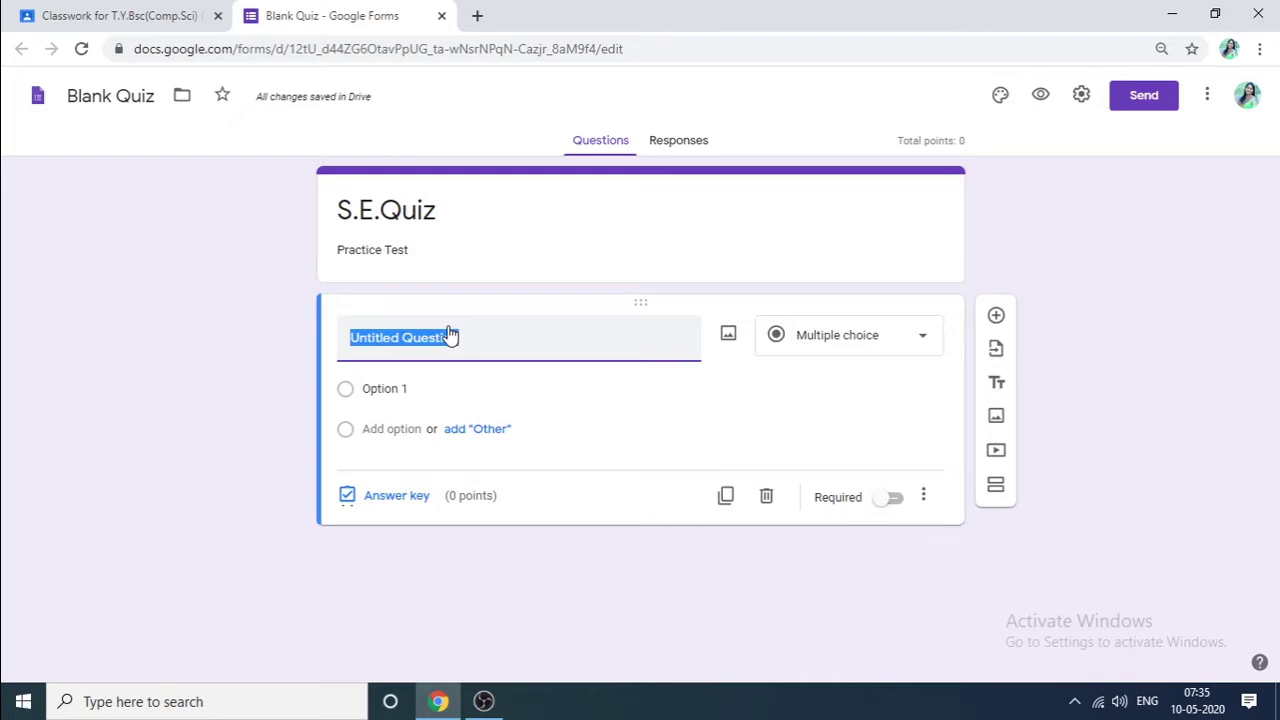
{"action": "type", "text": "NAme"}
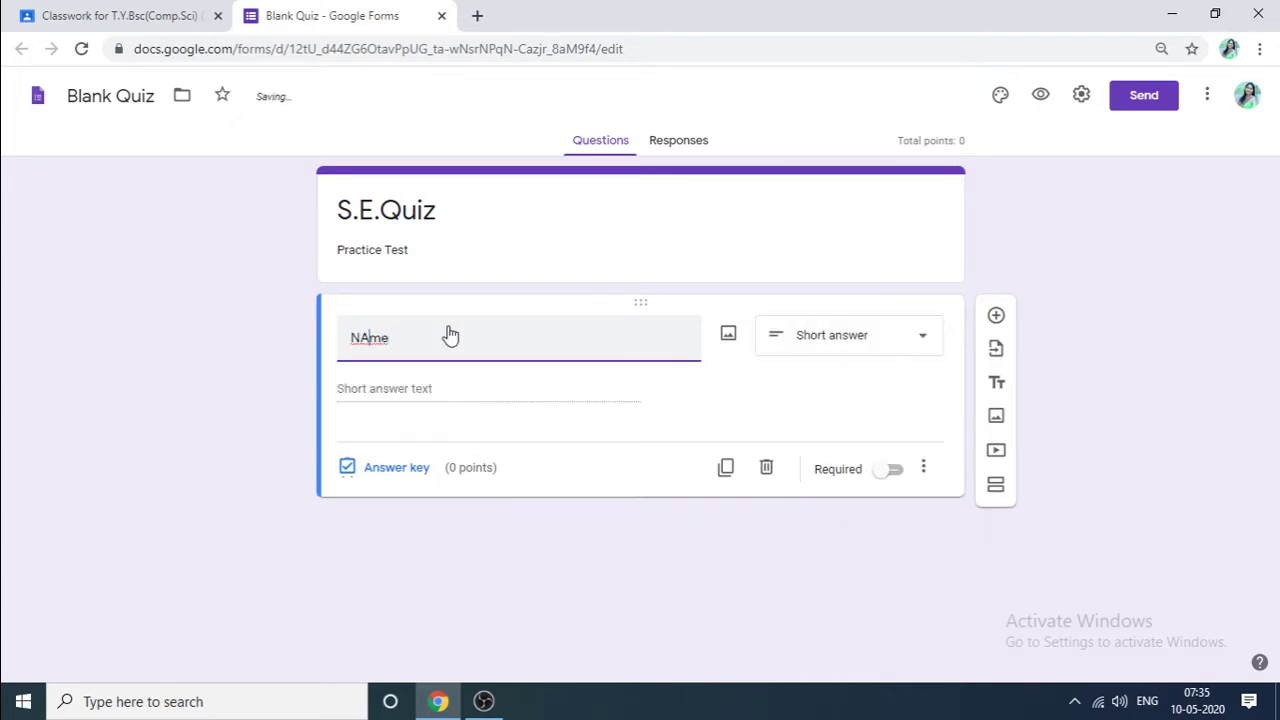
{"action": "key", "text": "Left"}
{"action": "key", "text": "Left"}
{"action": "key", "text": "BackSpace"}
{"action": "type", "text": "a"}
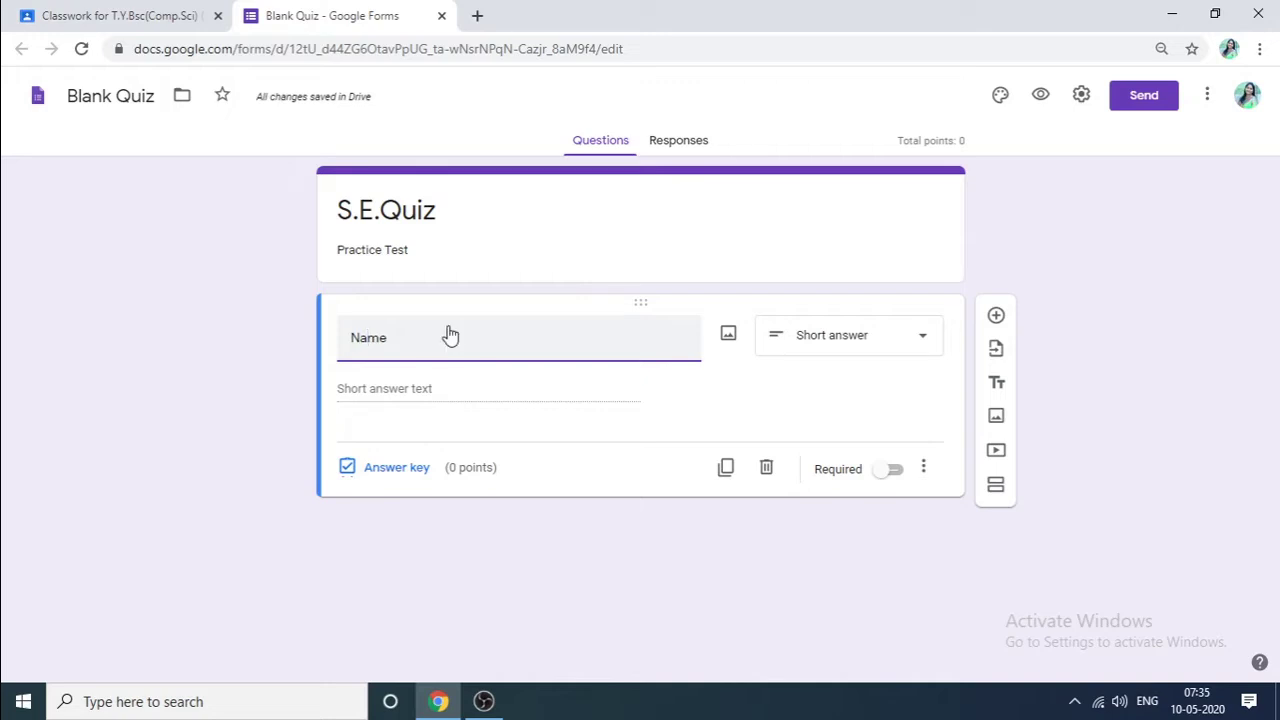
{"action": "left_click", "coordinate": [886, 477]}
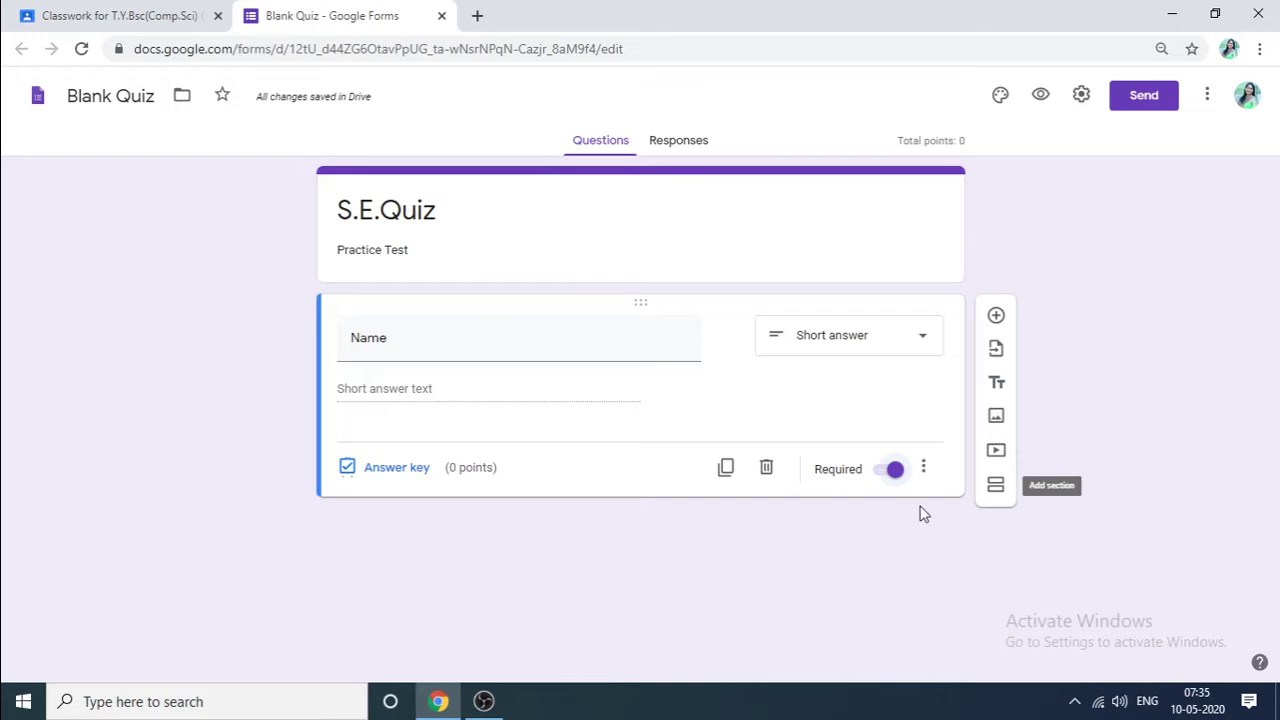
Add a new question "1.What is value of pi?" and set its type to Multiple choice
{"action": "left_click", "coordinate": [996, 318]}
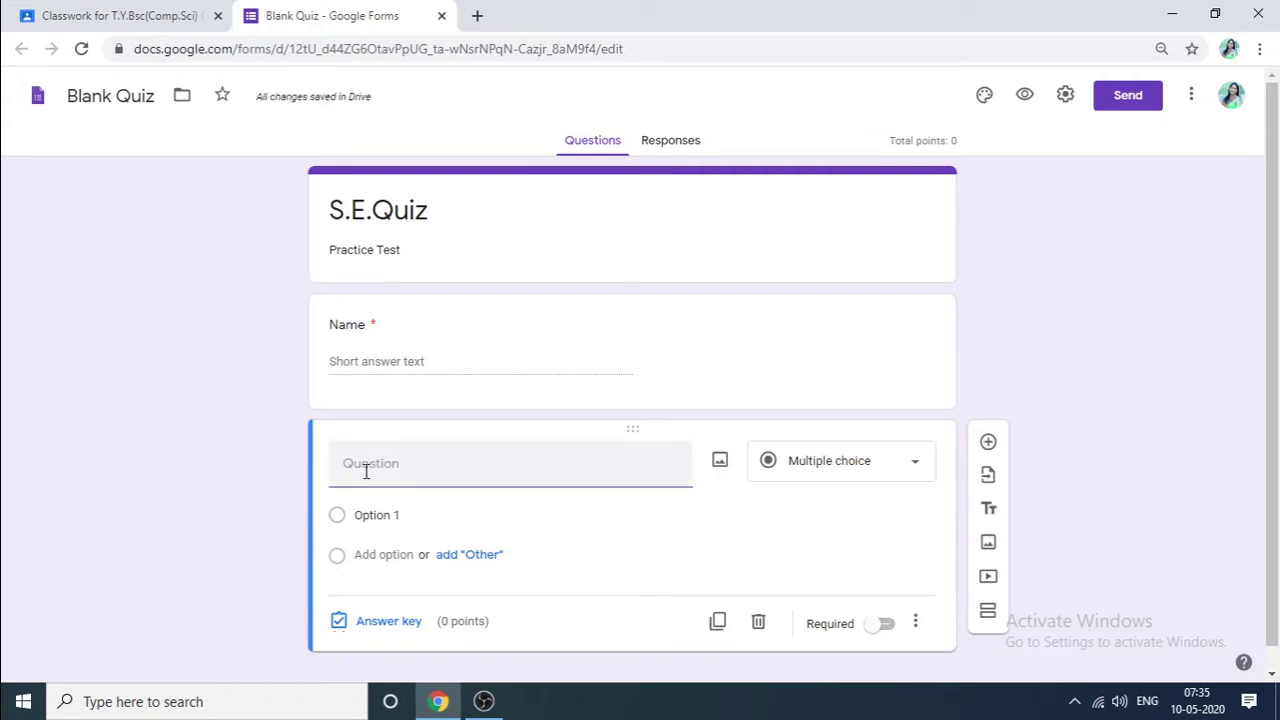
{"action": "type", "text": "1.What is value o"}
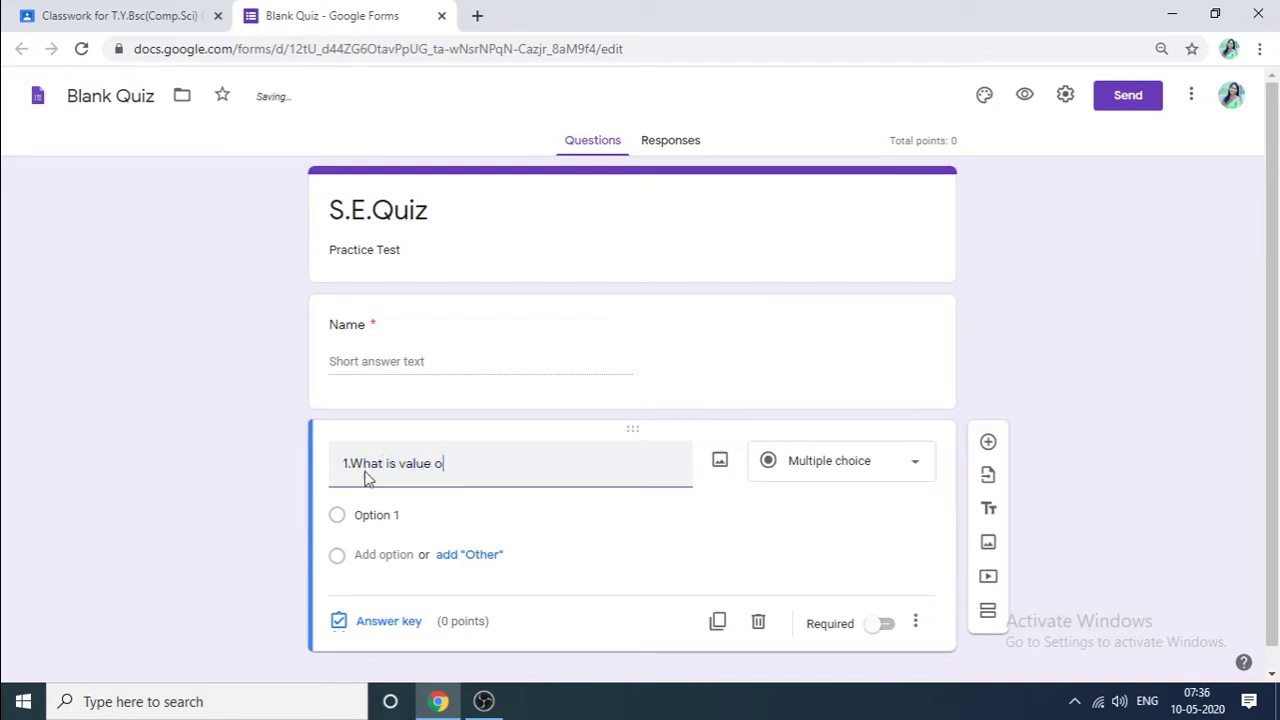
{"action": "type", "text": "f pi?"}
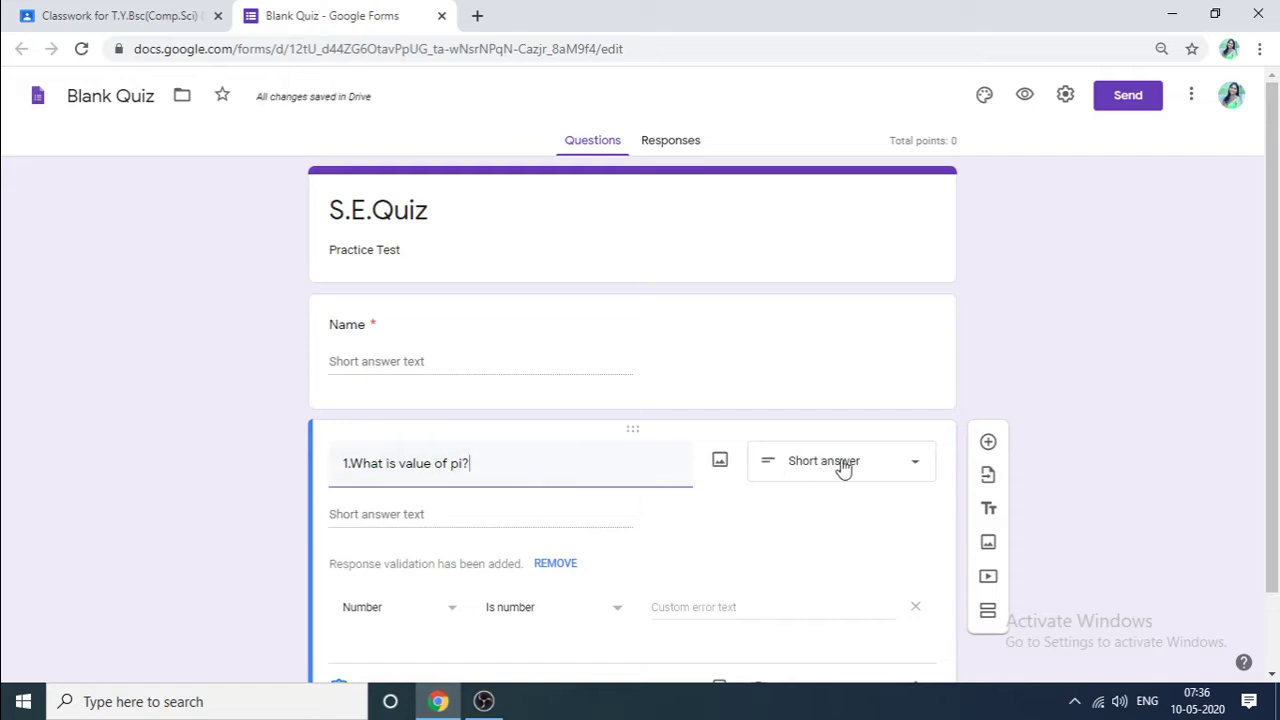
{"action": "left_click", "coordinate": [916, 479]}
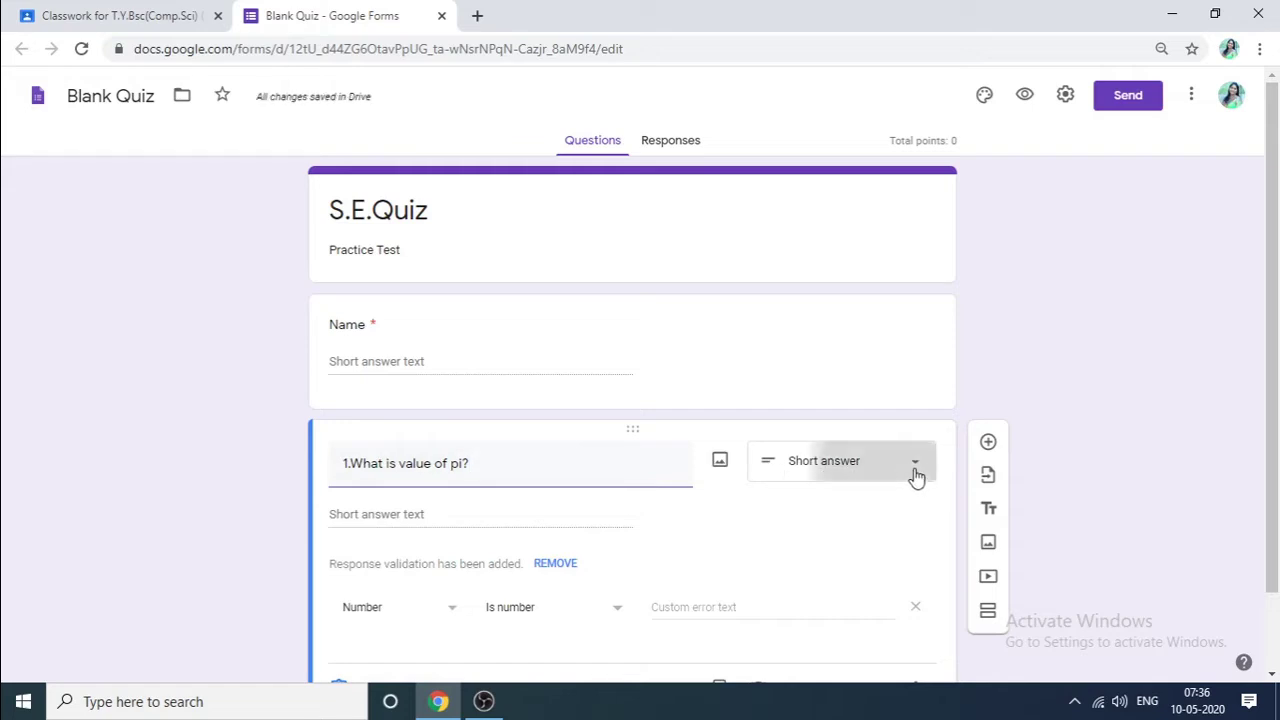
{"action": "left_click", "coordinate": [843, 276]}
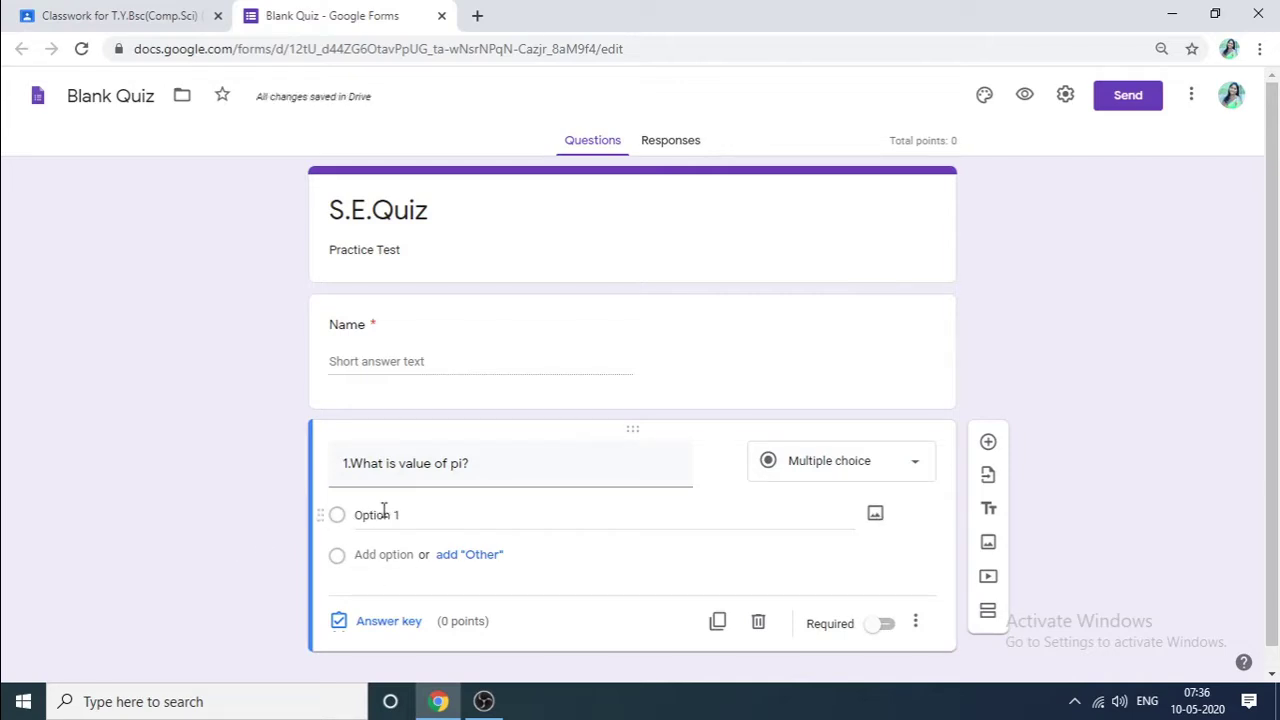
Enter 3.14 and 4.13 as the first two answer options of the pi question
{"action": "left_click", "coordinate": [384, 514]}
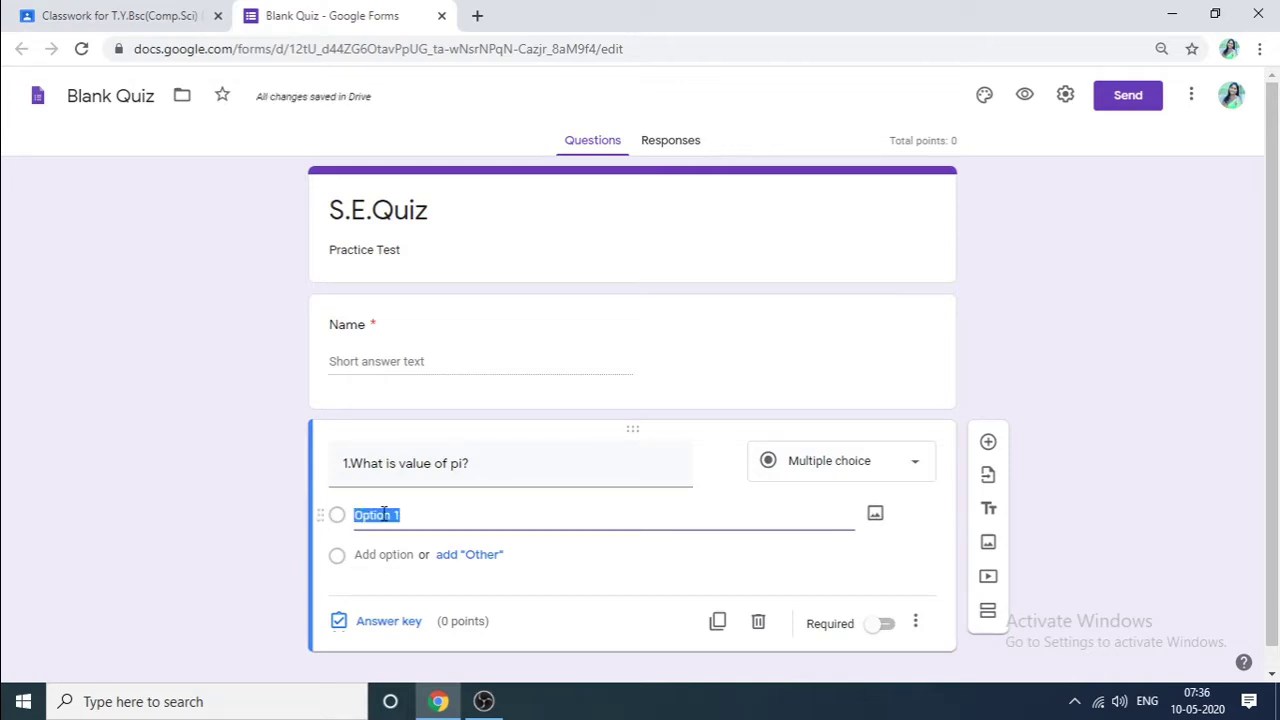
{"action": "type", "text": "3.14"}
{"action": "left_click", "coordinate": [383, 555]}
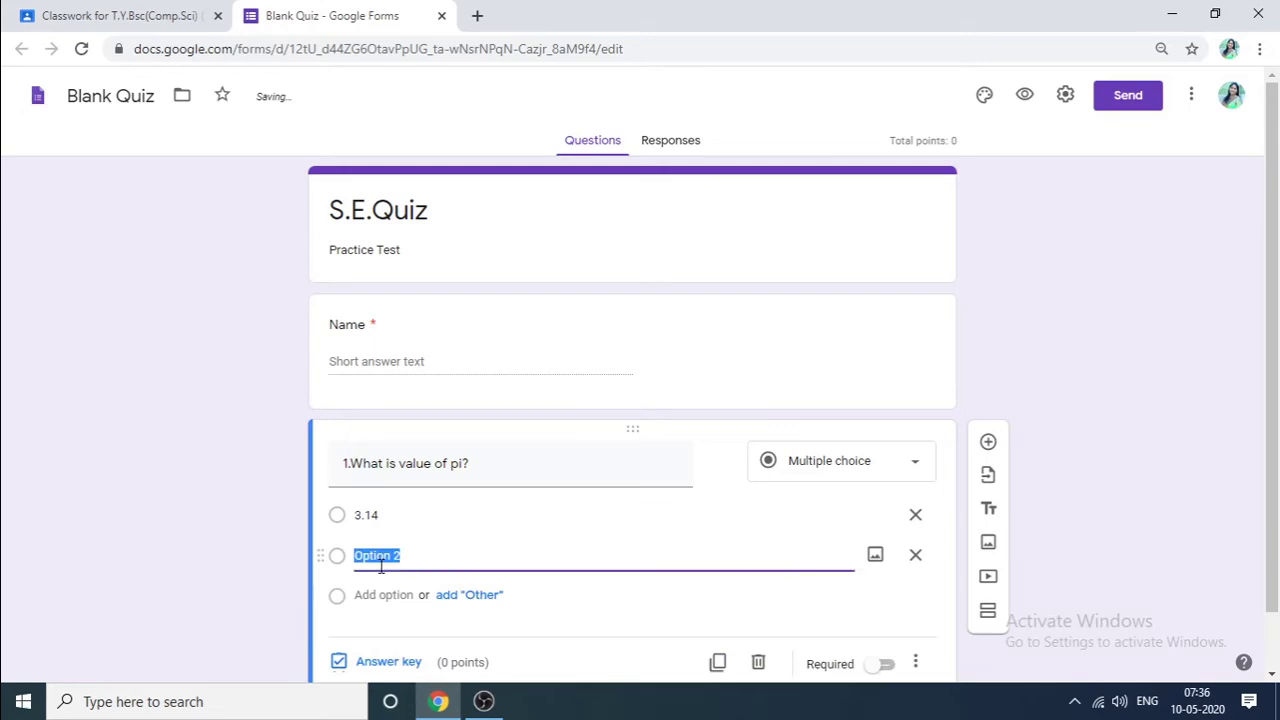
{"action": "type", "text": "4.13"}
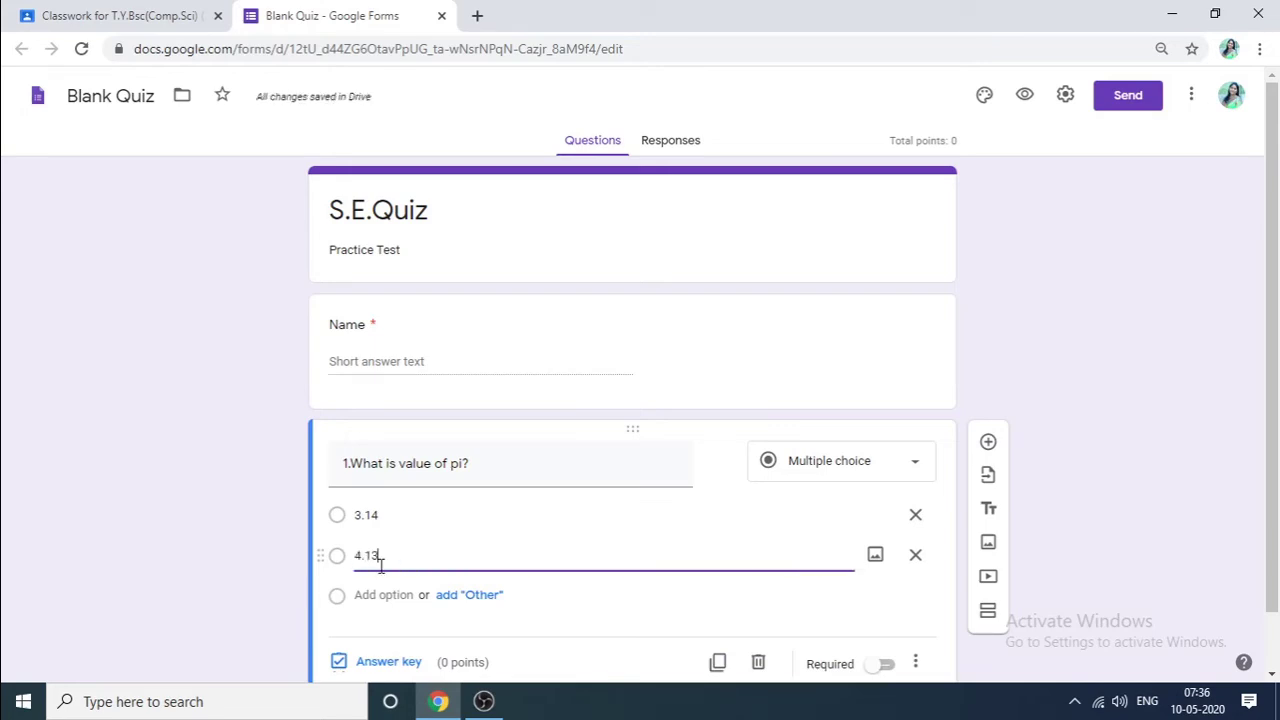
{"action": "left_click", "coordinate": [436, 598]}
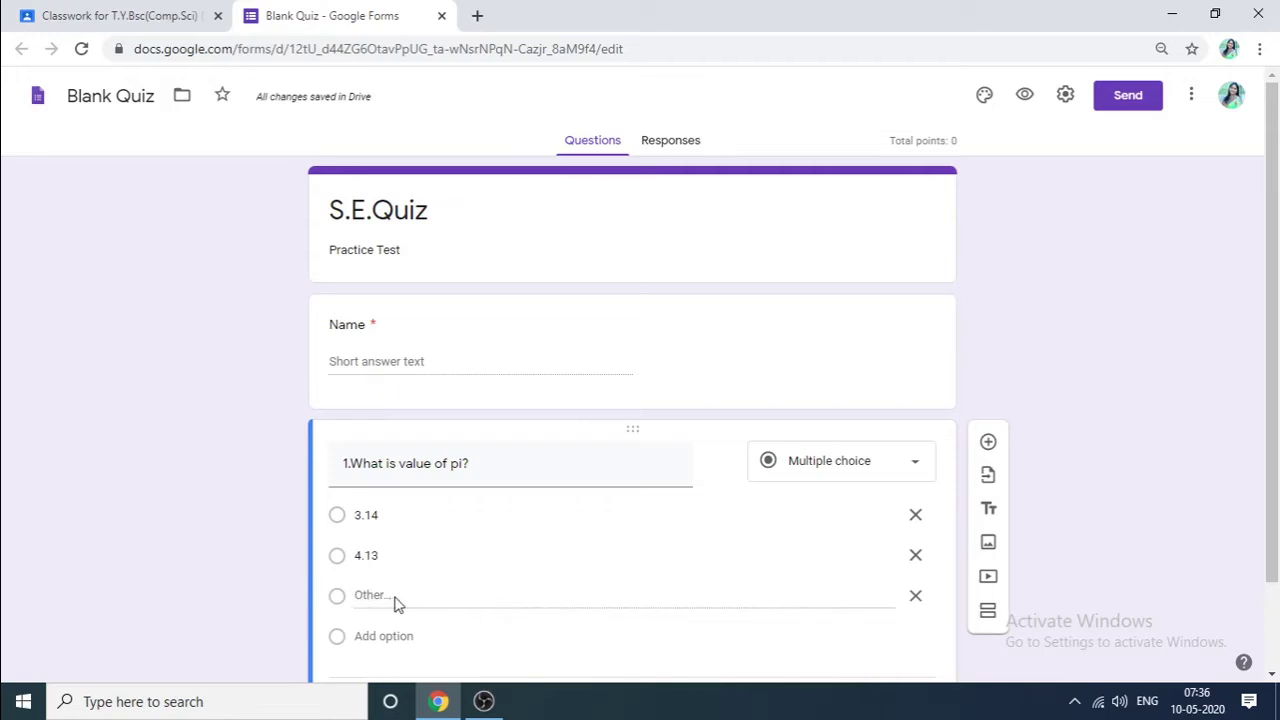
{"action": "scroll", "coordinate": [396, 603], "scroll_direction": "down", "scroll_amount": 1}
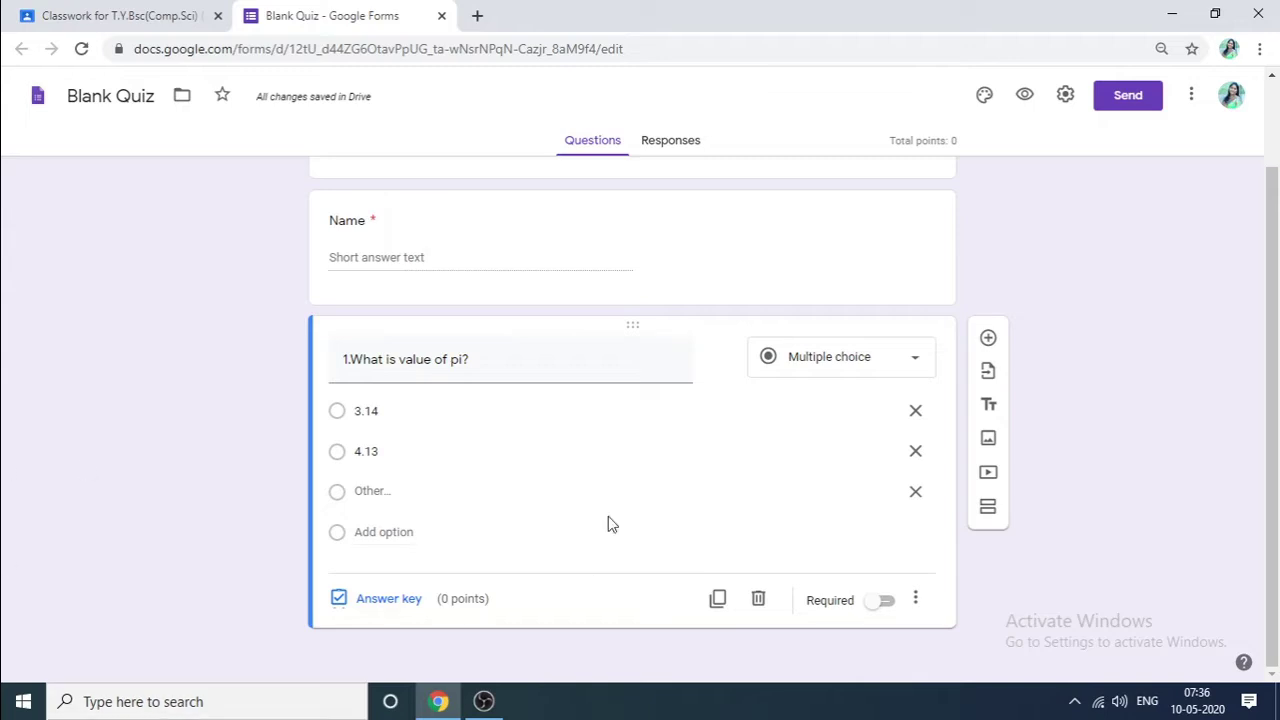
{"action": "left_click", "coordinate": [916, 493]}
Add 6.9 and 4.45 as the third and fourth options of the pi question and make it required
{"action": "left_click", "coordinate": [407, 532]}
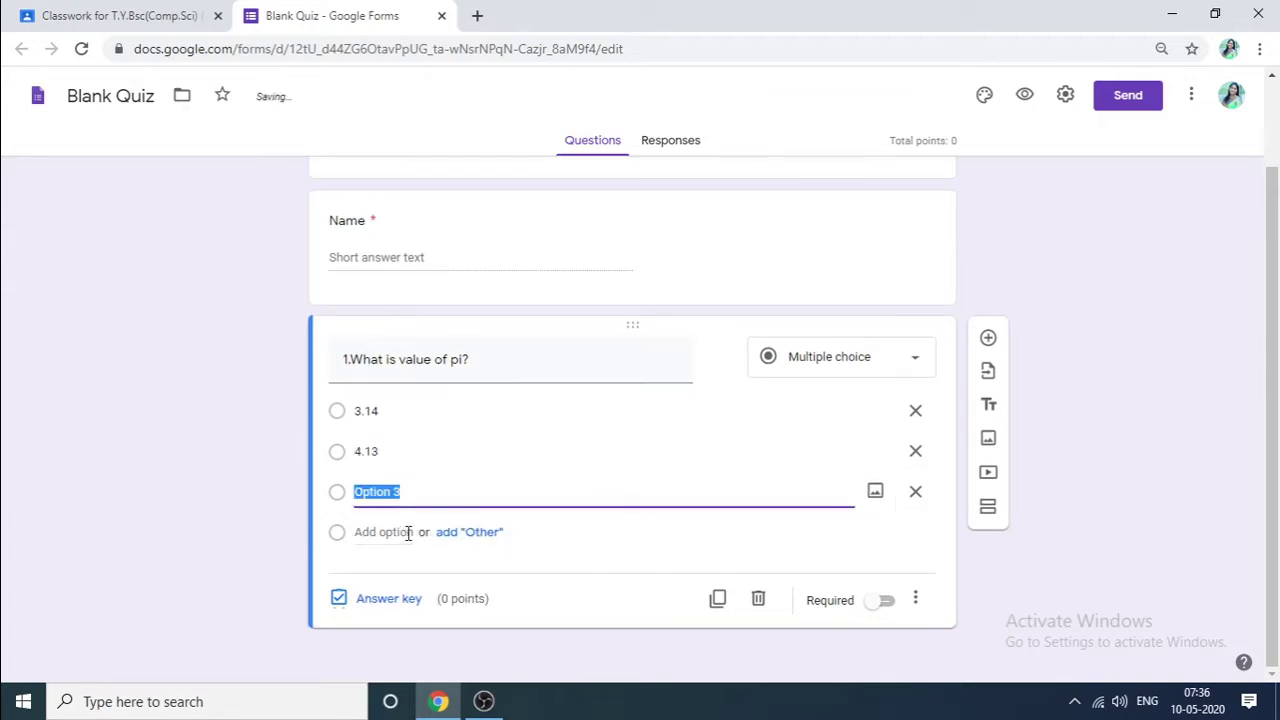
{"action": "type", "text": "6.9"}
{"action": "left_click", "coordinate": [407, 532]}
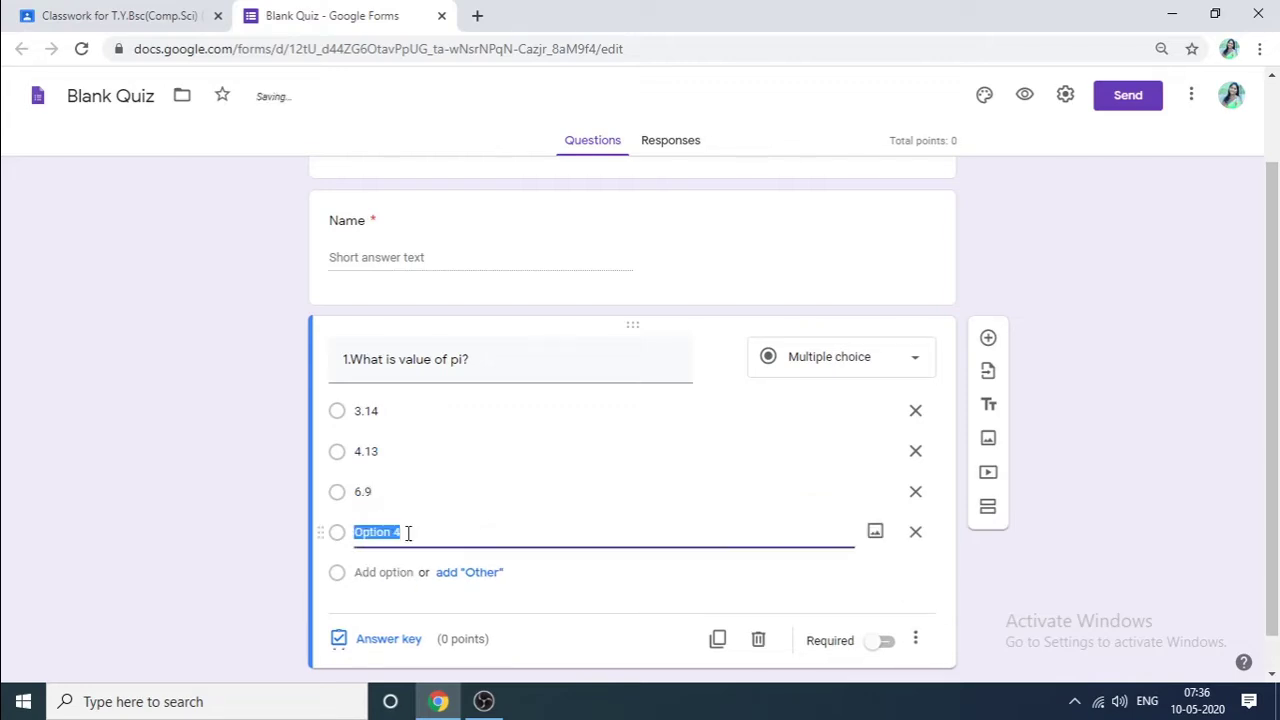
{"action": "type", "text": "4.45"}
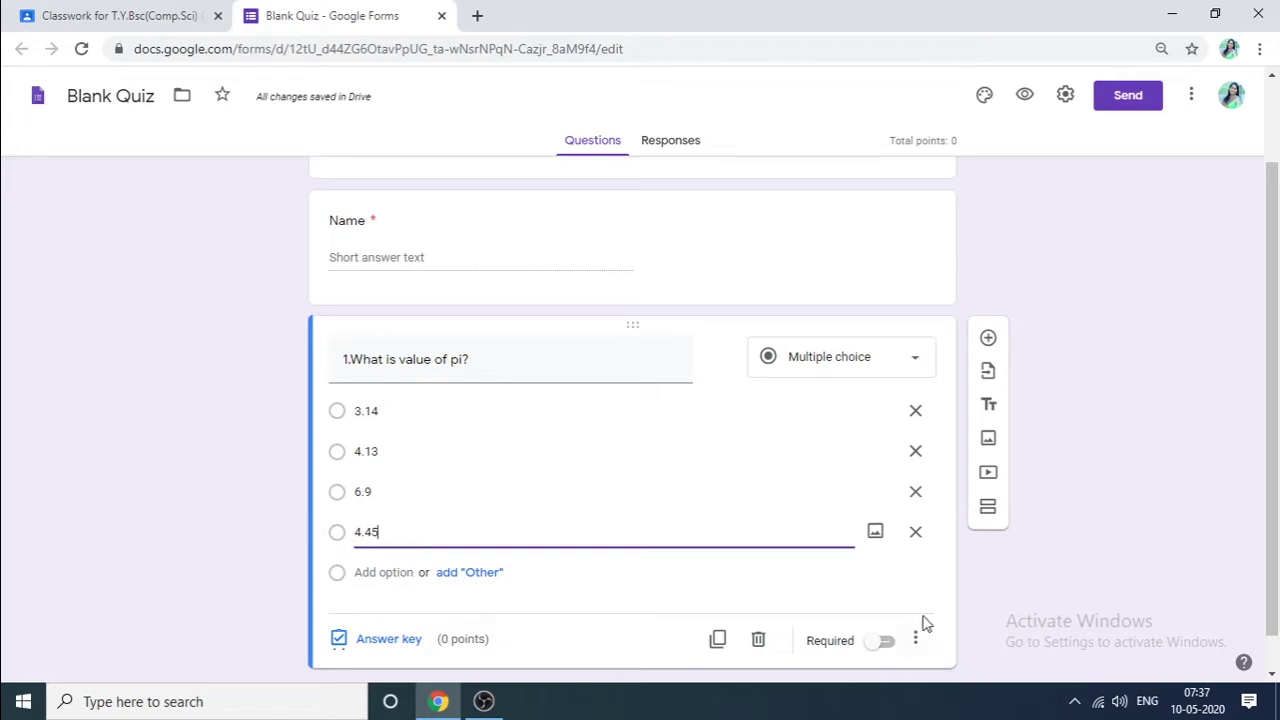
{"action": "left_click", "coordinate": [880, 646]}
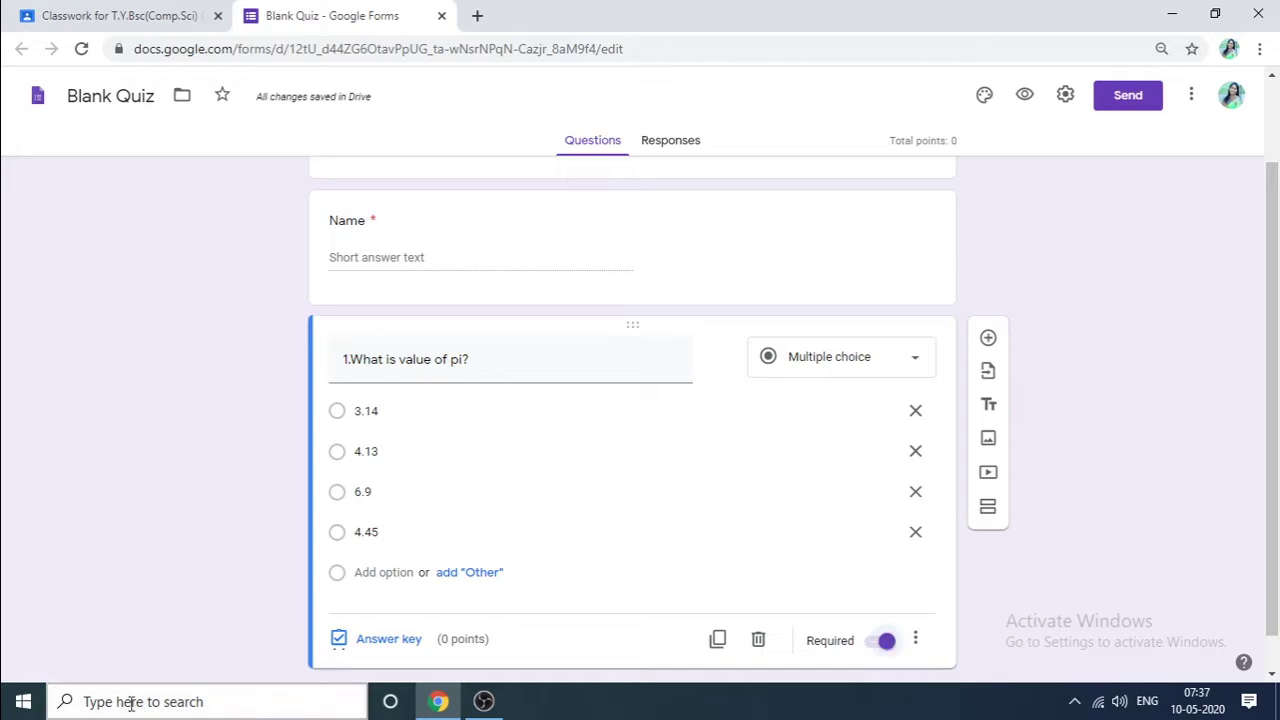
In the pi question's answer key, assign 1 point and mark 3.14 as the correct answer
{"action": "left_click", "coordinate": [387, 641]}
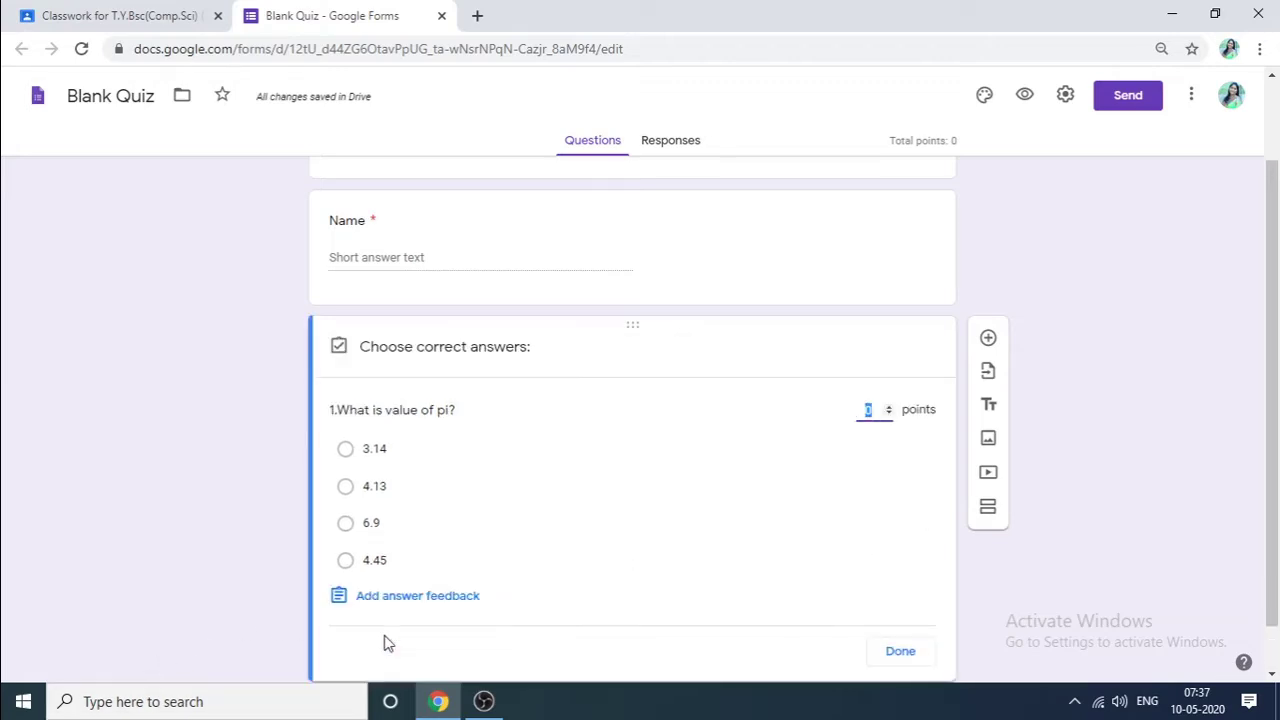
{"action": "left_click", "coordinate": [891, 411]}
{"action": "left_click", "coordinate": [346, 450]}
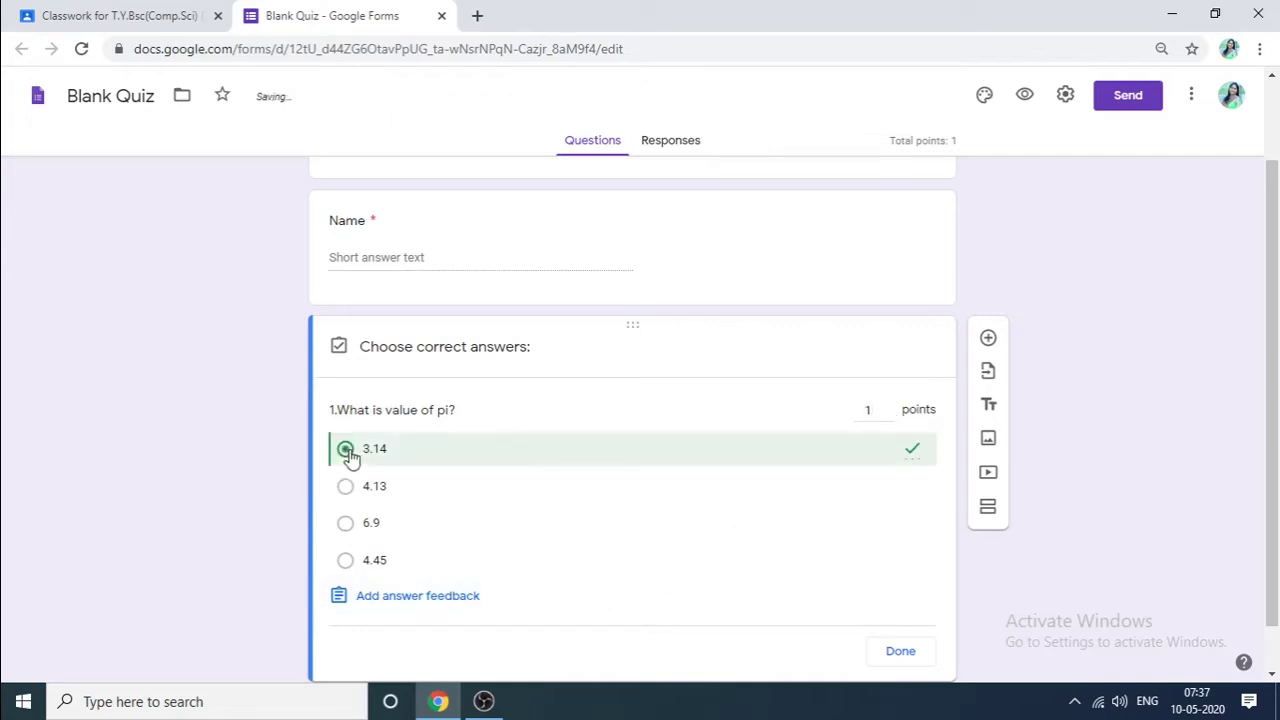
Save answer feedback for the pi question: "It is correct answer." for correct answers and "it is incorrect ans." for incorrect ones
{"action": "left_click", "coordinate": [418, 597]}
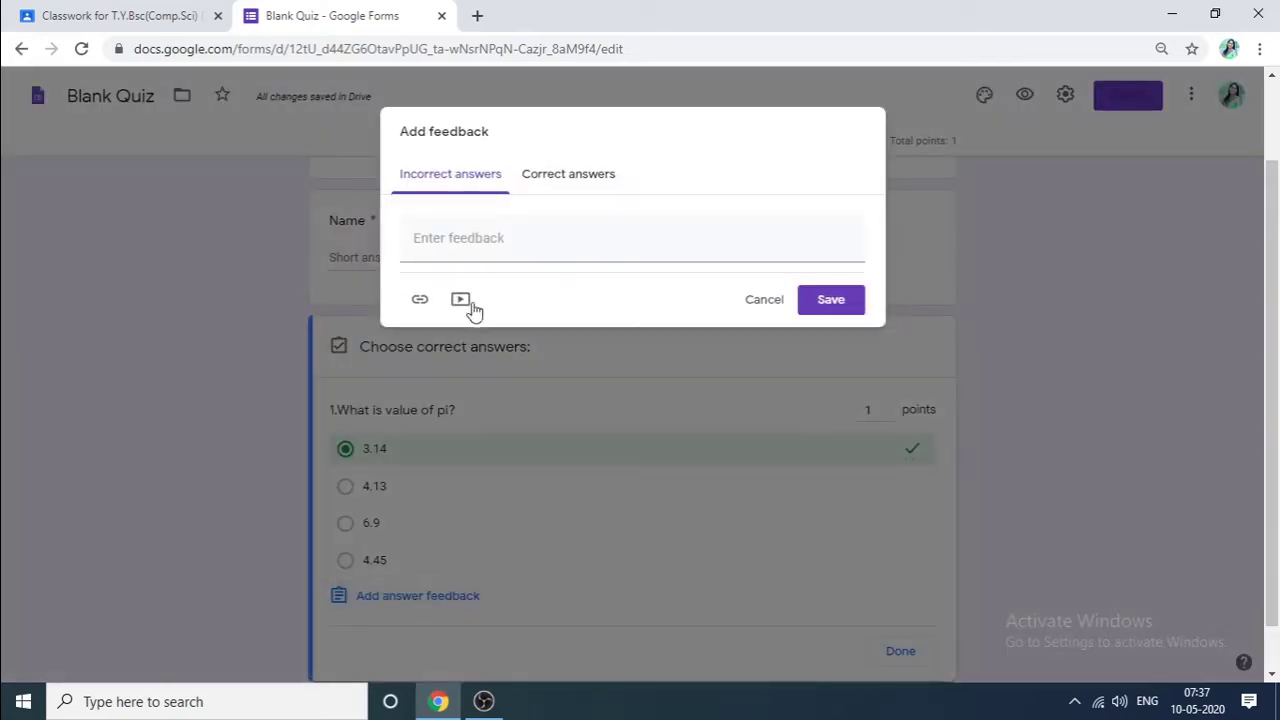
{"action": "left_click", "coordinate": [561, 180]}
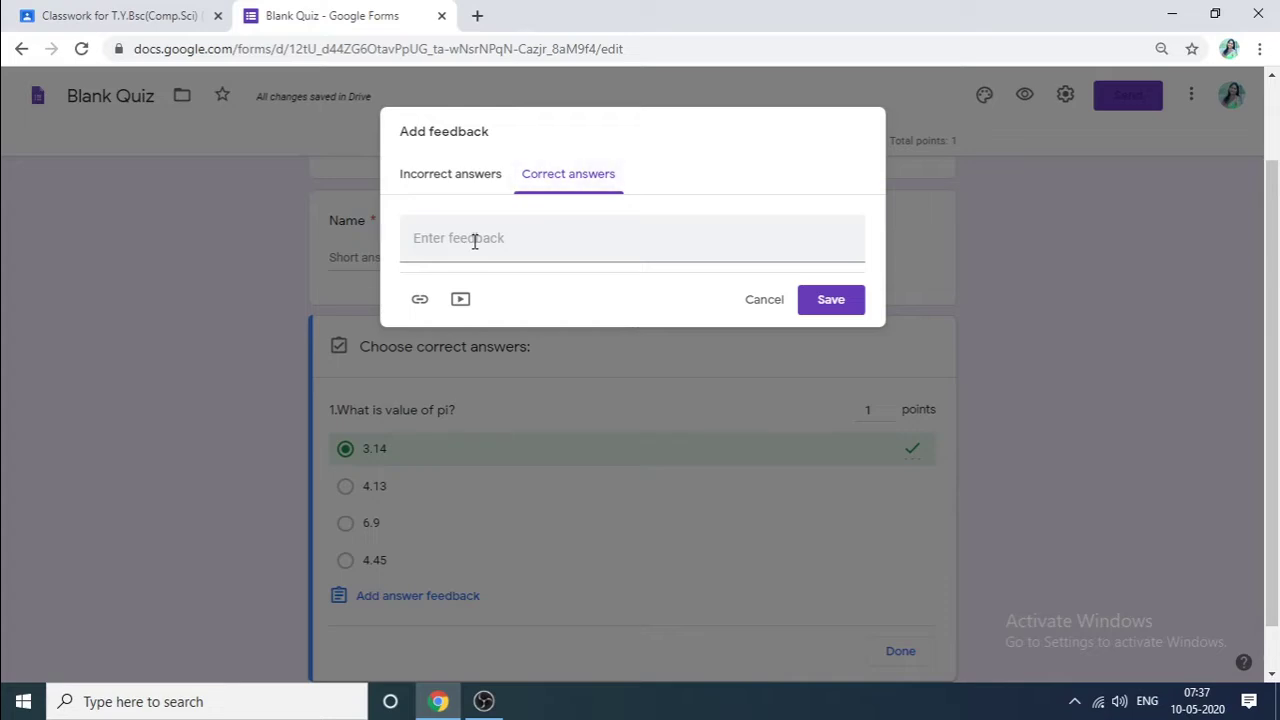
{"action": "left_click", "coordinate": [474, 240]}
{"action": "type", "text": "I"}
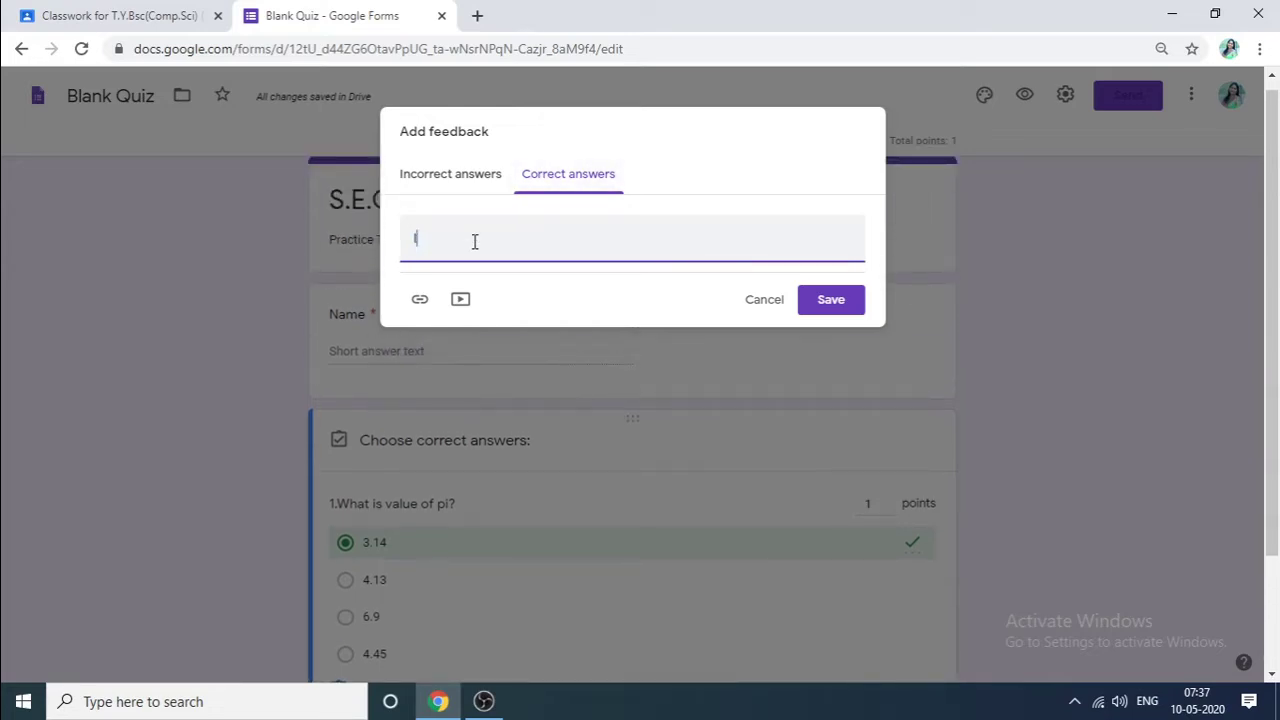
{"action": "type", "text": "t is correct answer."}
{"action": "left_click", "coordinate": [462, 183]}
{"action": "left_click", "coordinate": [456, 238]}
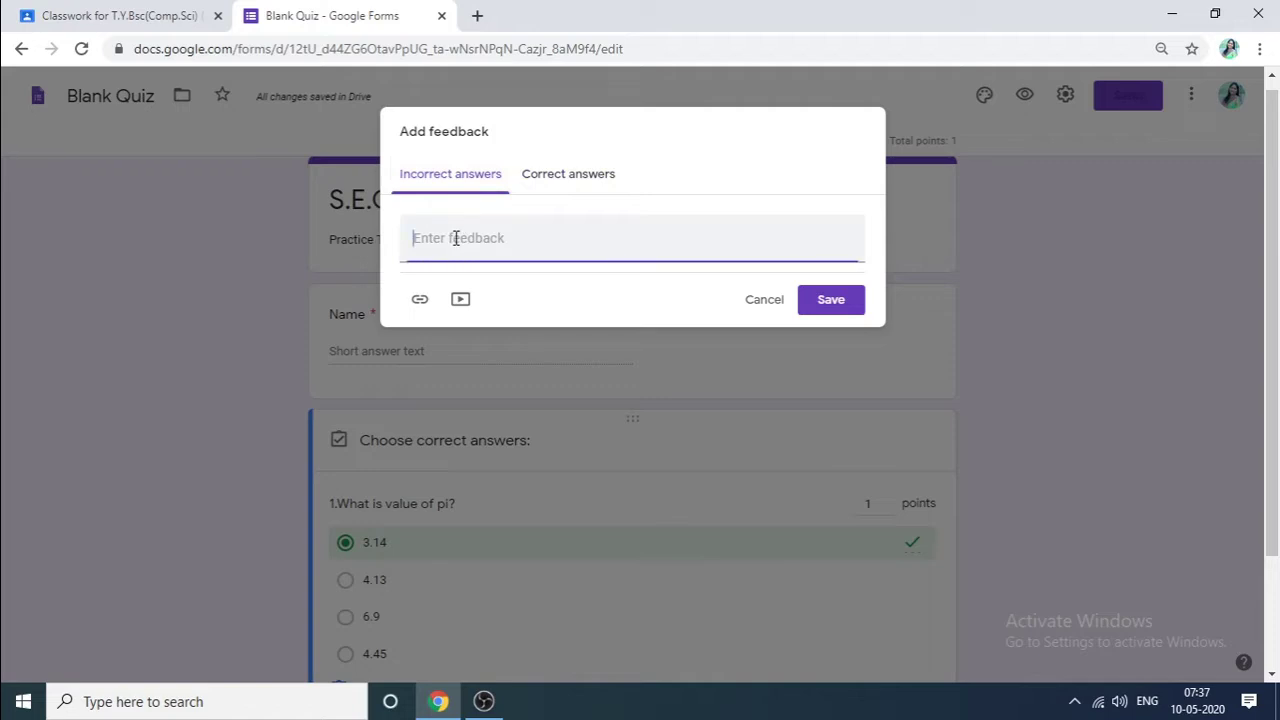
{"action": "type", "text": "it is incorr"}
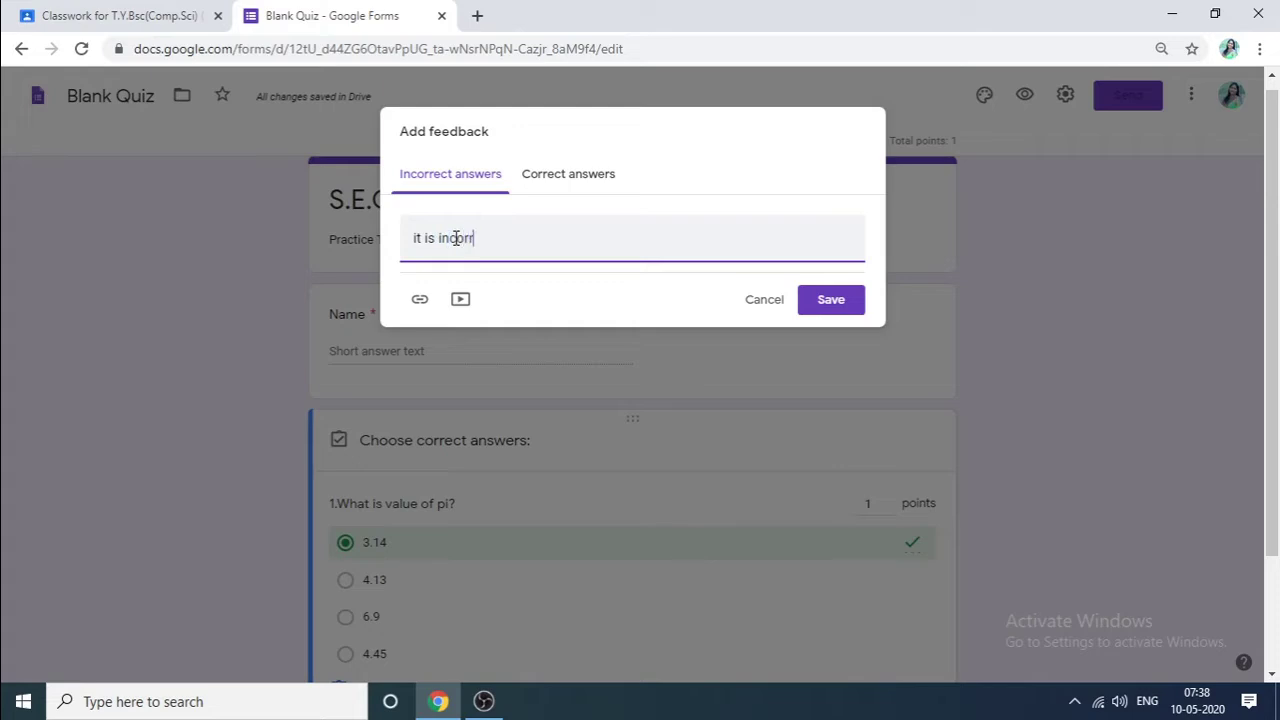
{"action": "type", "text": "ect ans."}
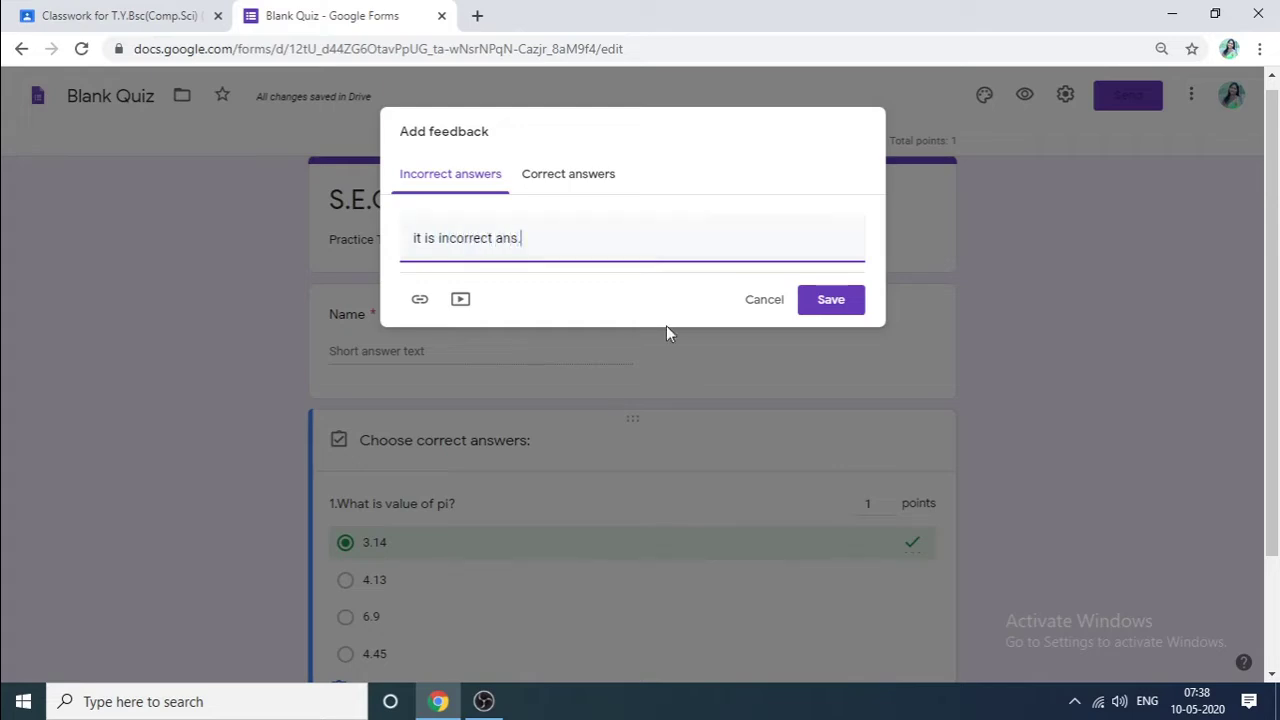
{"action": "left_click", "coordinate": [829, 309]}
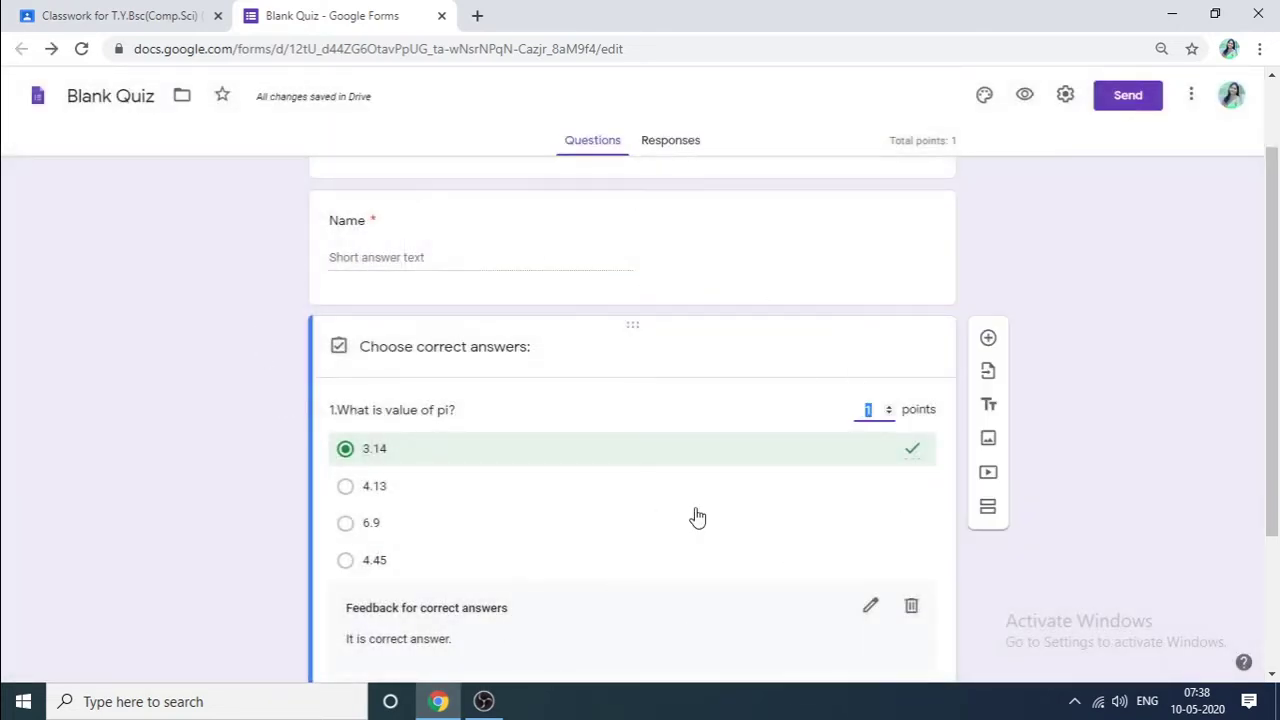
Add a new question below the pi question titled "2.What is mean by web browser?", with the spelling of "browser" corrected
{"action": "scroll", "coordinate": [697, 517], "scroll_direction": "down", "scroll_amount": 2}
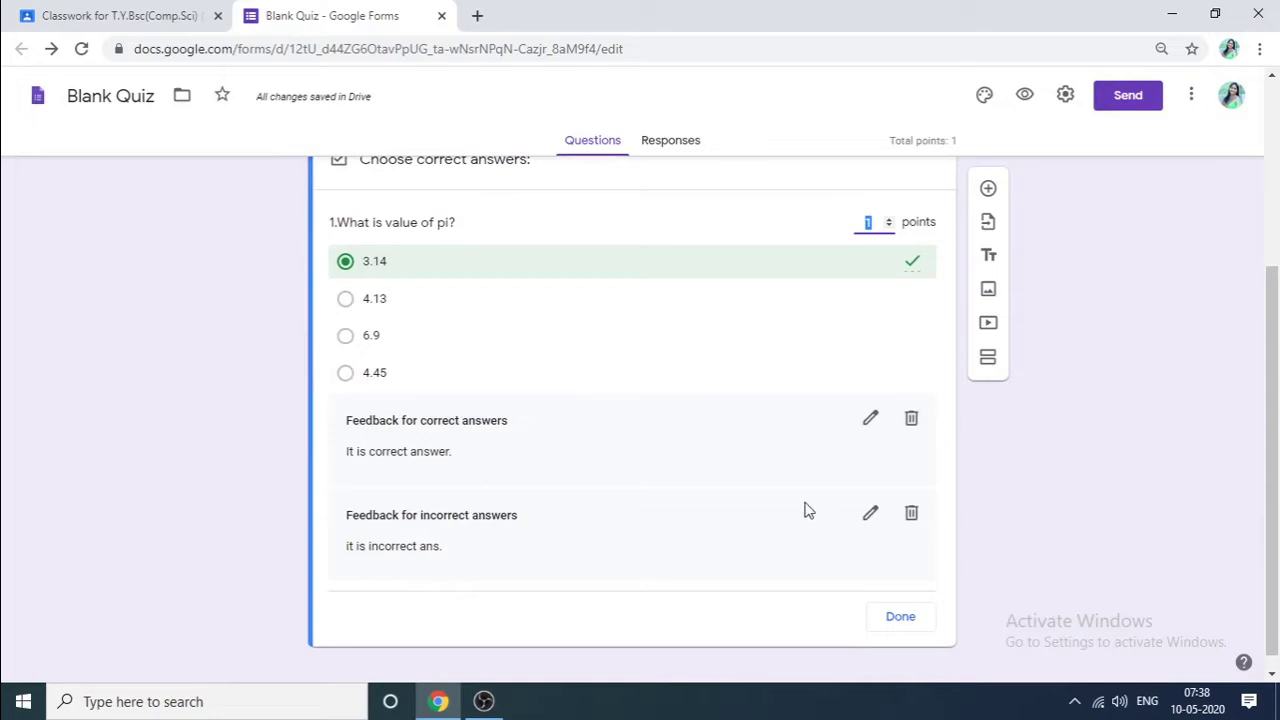
{"action": "scroll", "coordinate": [471, 480], "scroll_direction": "up", "scroll_amount": 1}
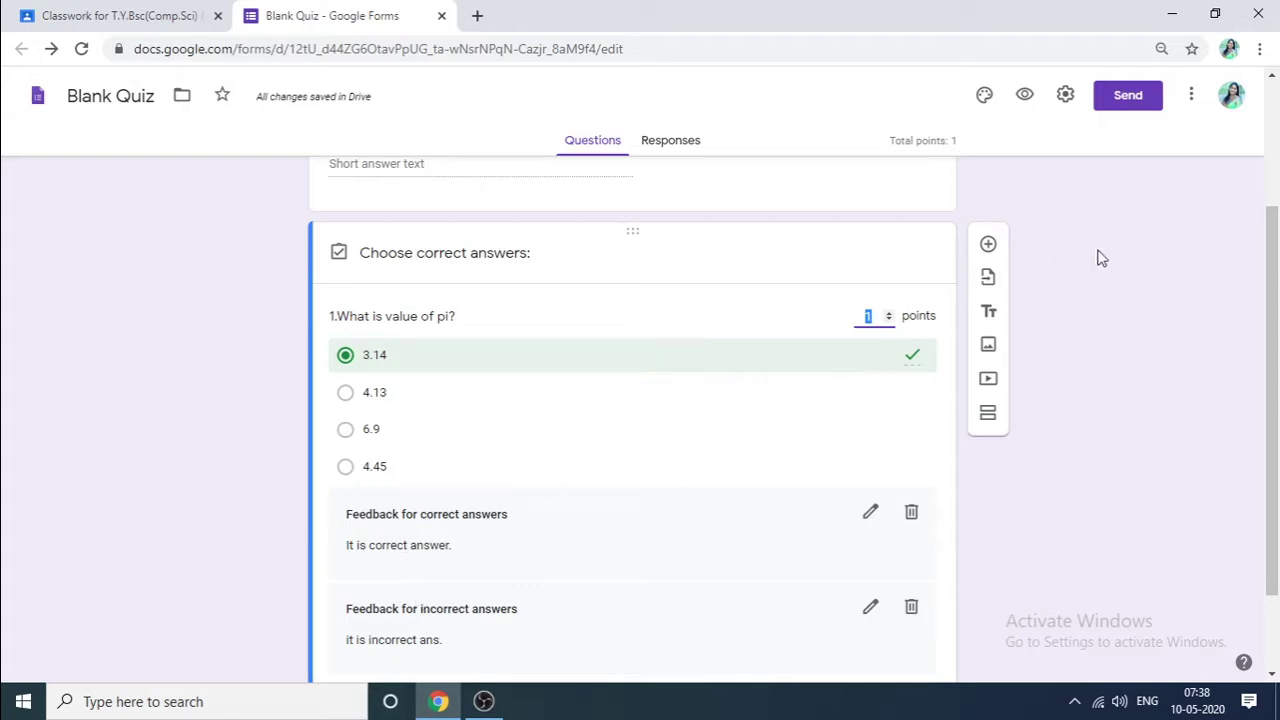
{"action": "left_click", "coordinate": [986, 248]}
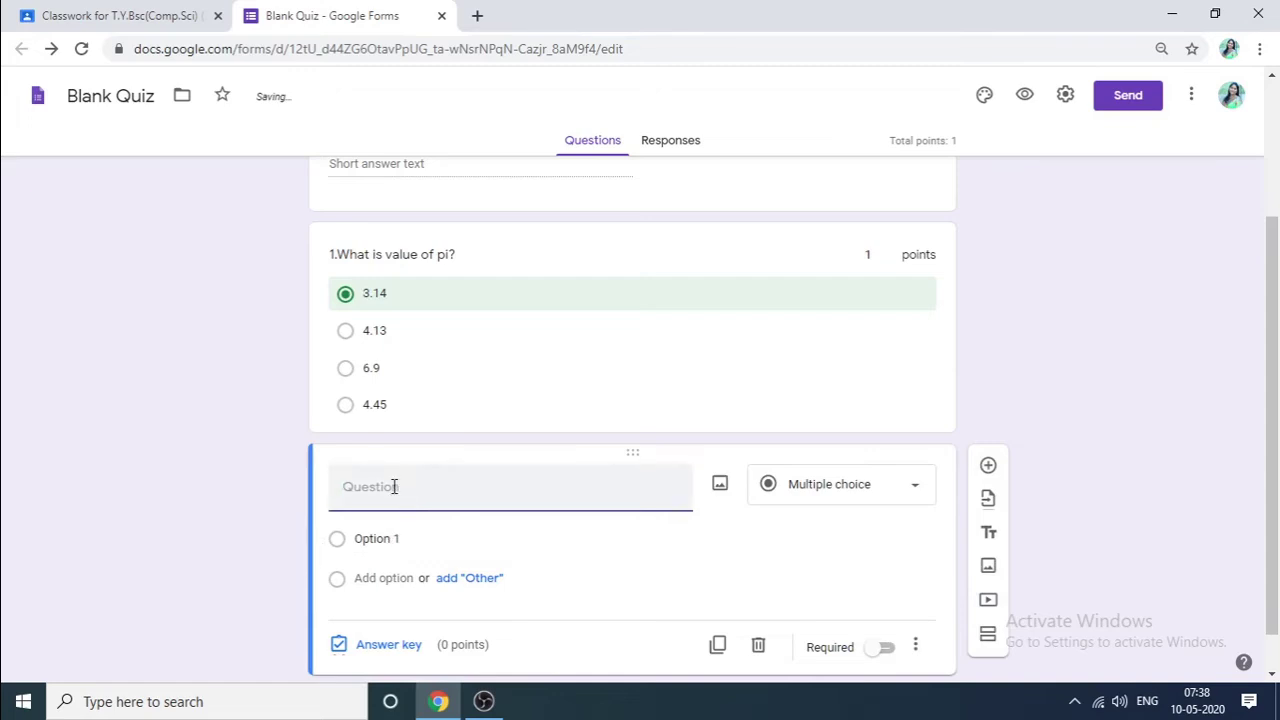
{"action": "type", "text": "2.Wh"}
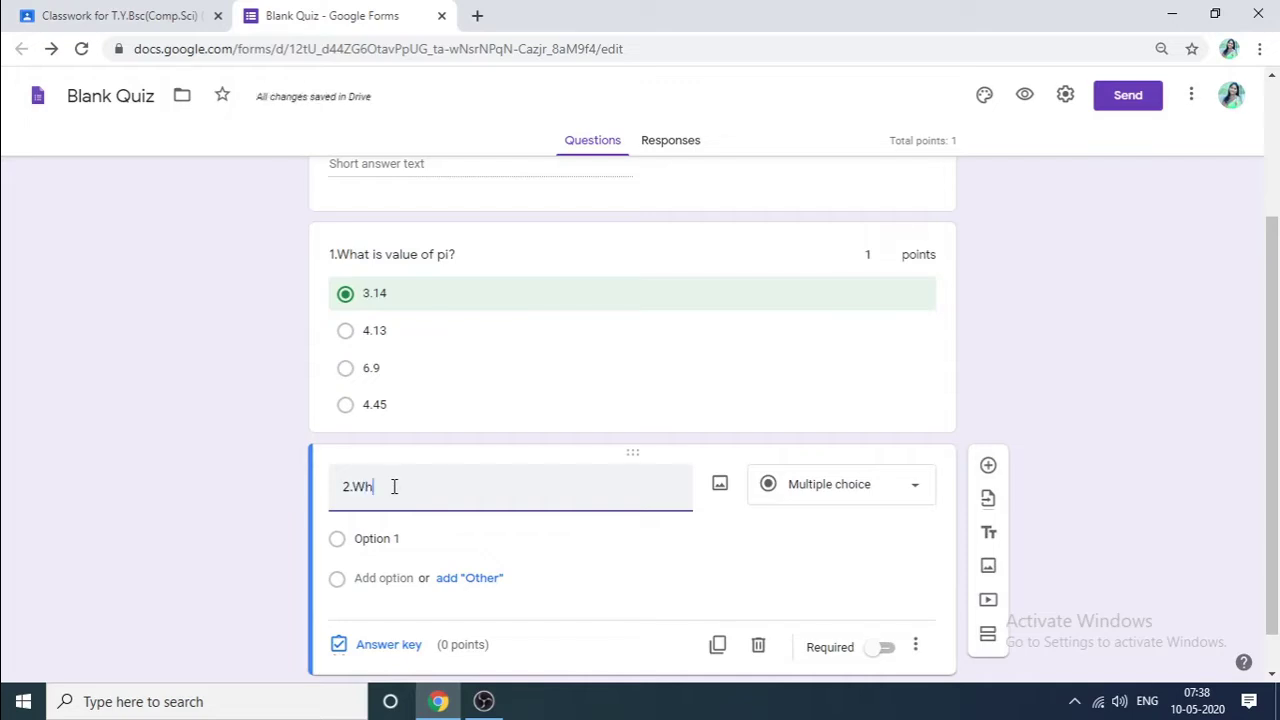
{"action": "type", "text": "at is mean"}
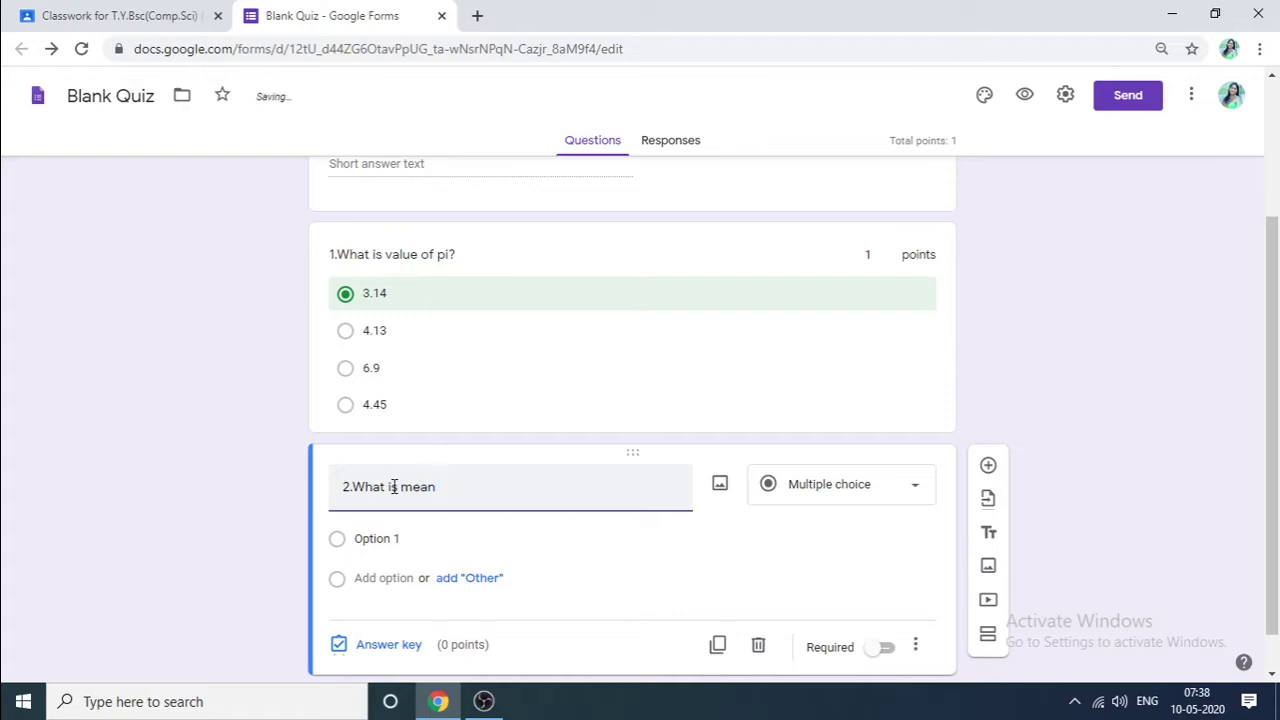
{"action": "type", "text": " by web browswe"}
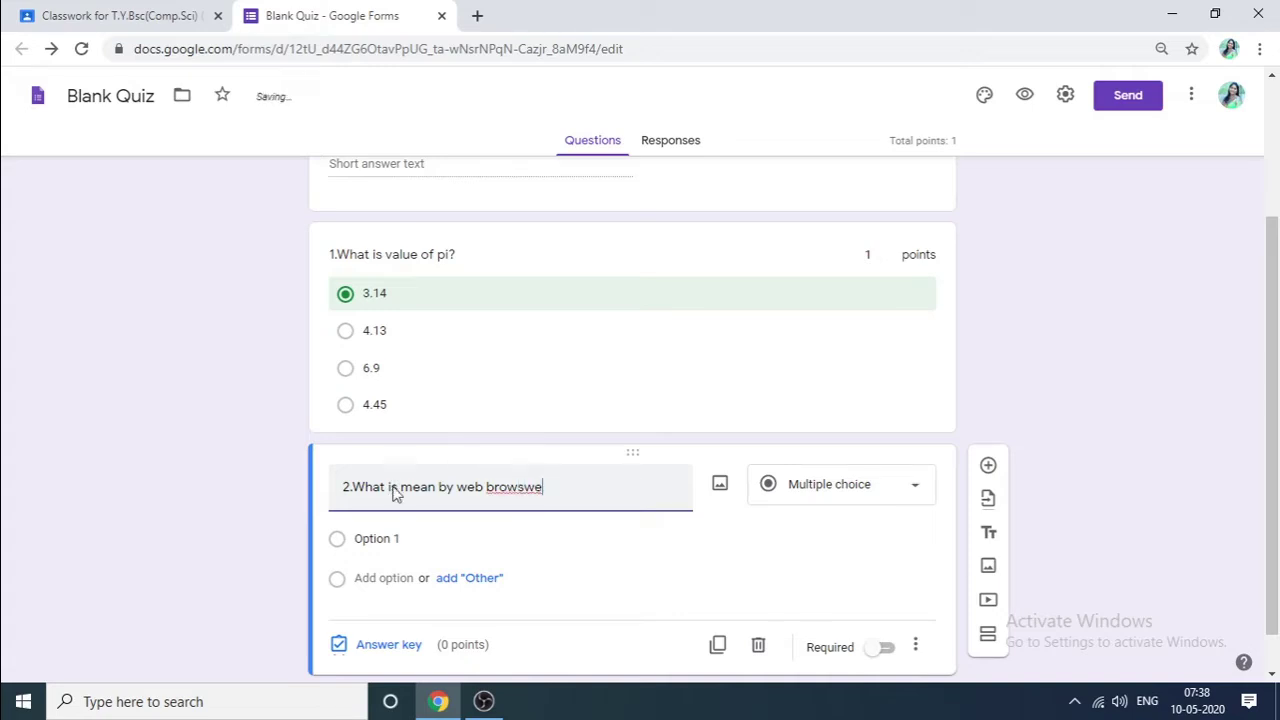
{"action": "type", "text": "r?"}
{"action": "right_click", "coordinate": [516, 494]}
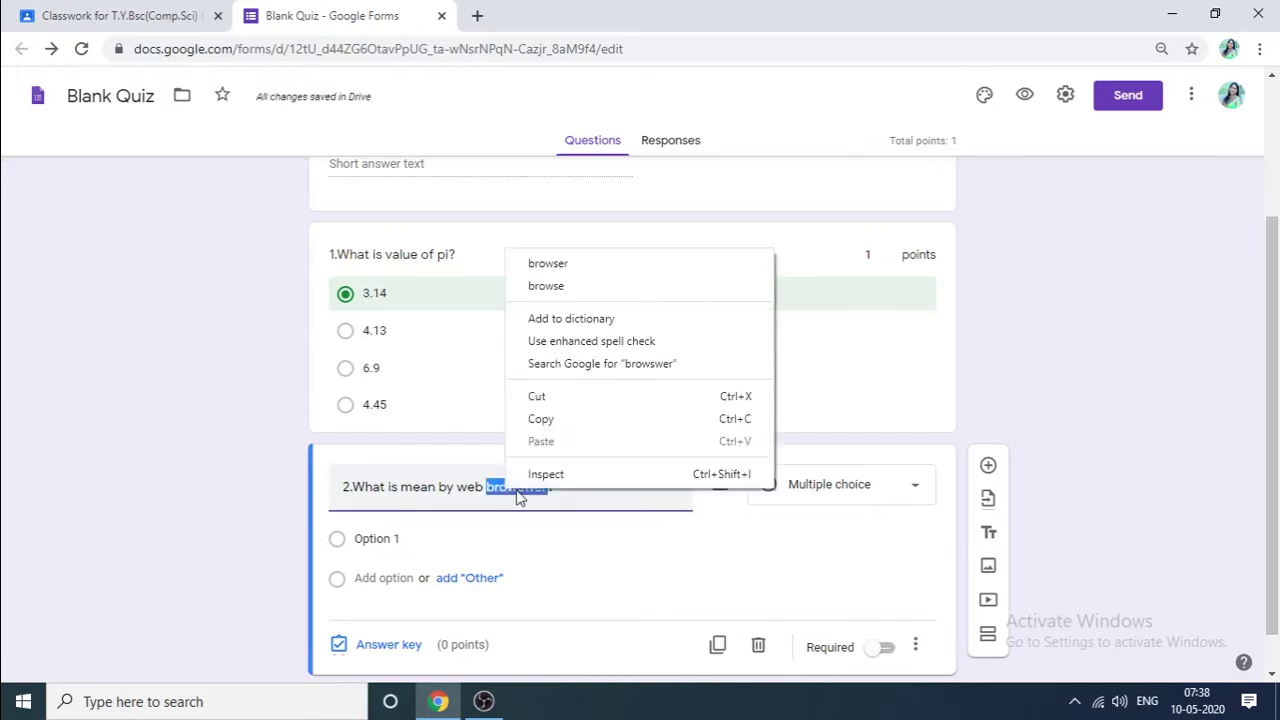
{"action": "left_click", "coordinate": [563, 266]}
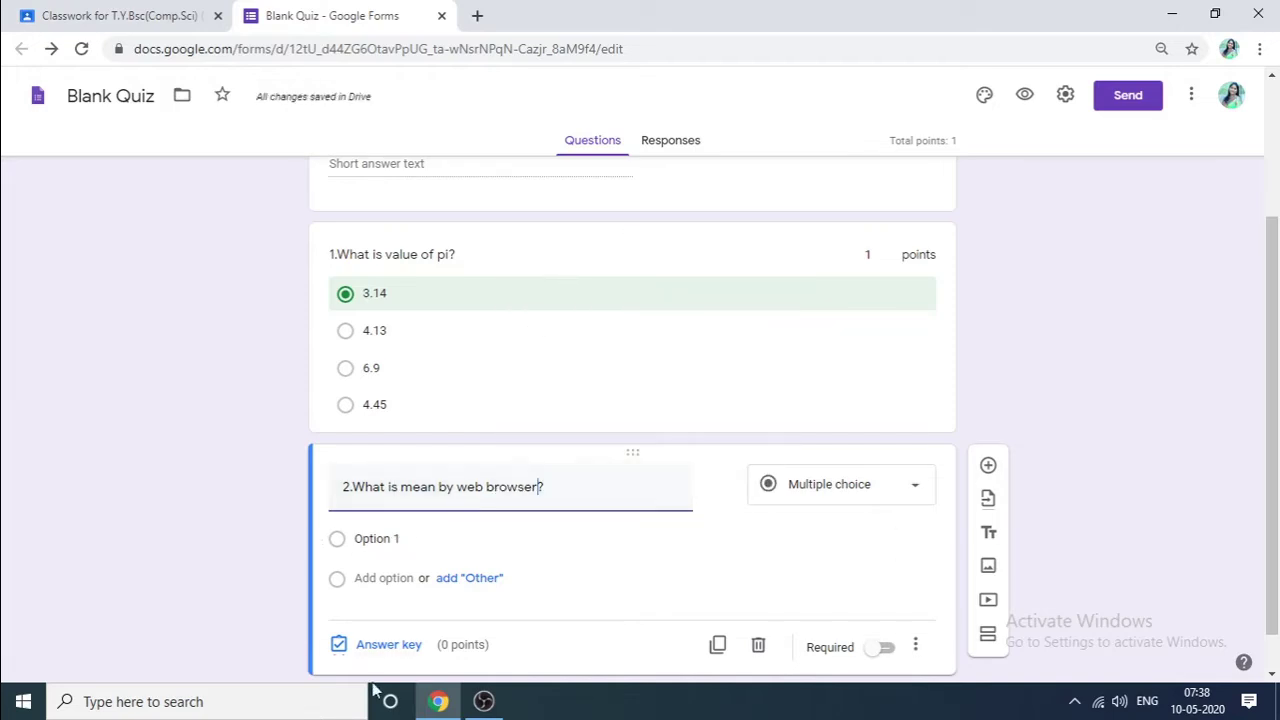
Change the web browser question to the Short answer type and make it required
{"action": "left_click", "coordinate": [918, 492]}
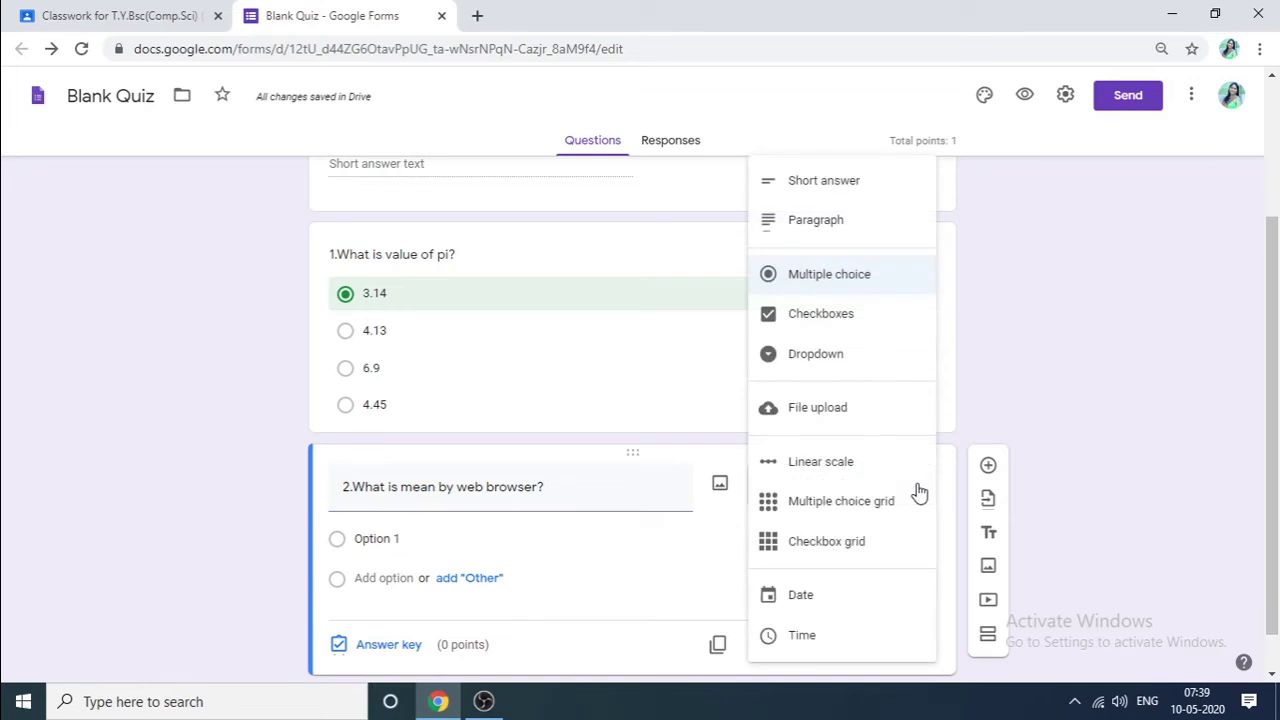
{"action": "left_click", "coordinate": [808, 186]}
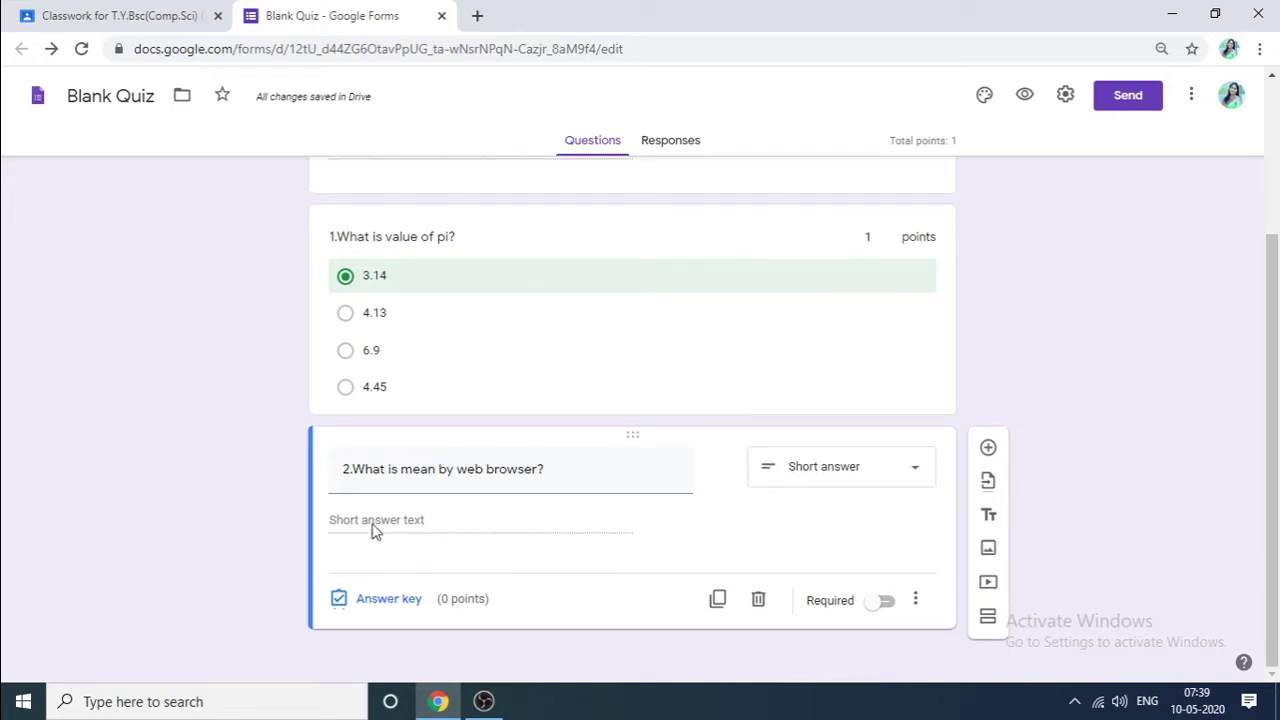
{"action": "left_click", "coordinate": [882, 602]}
{"action": "left_click", "coordinate": [579, 468]}
{"action": "left_click", "coordinate": [445, 527]}
{"action": "left_click", "coordinate": [551, 465]}
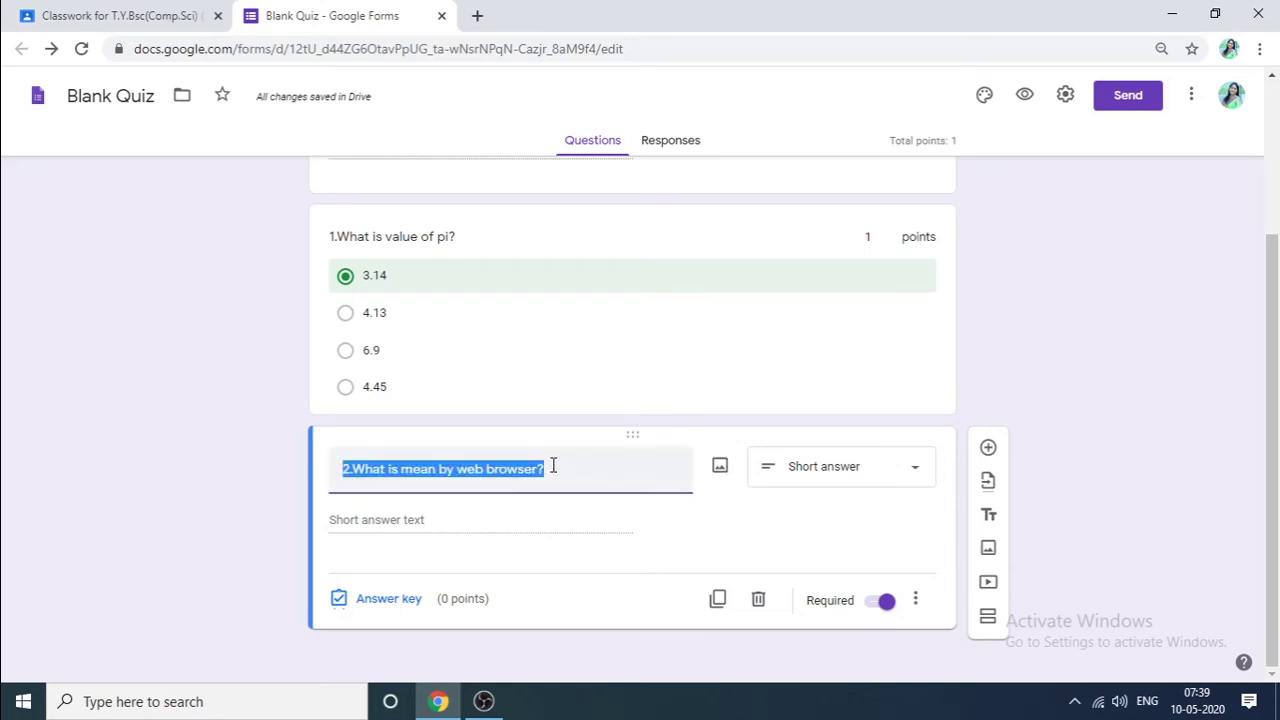
{"action": "key", "text": "BackSpace"}
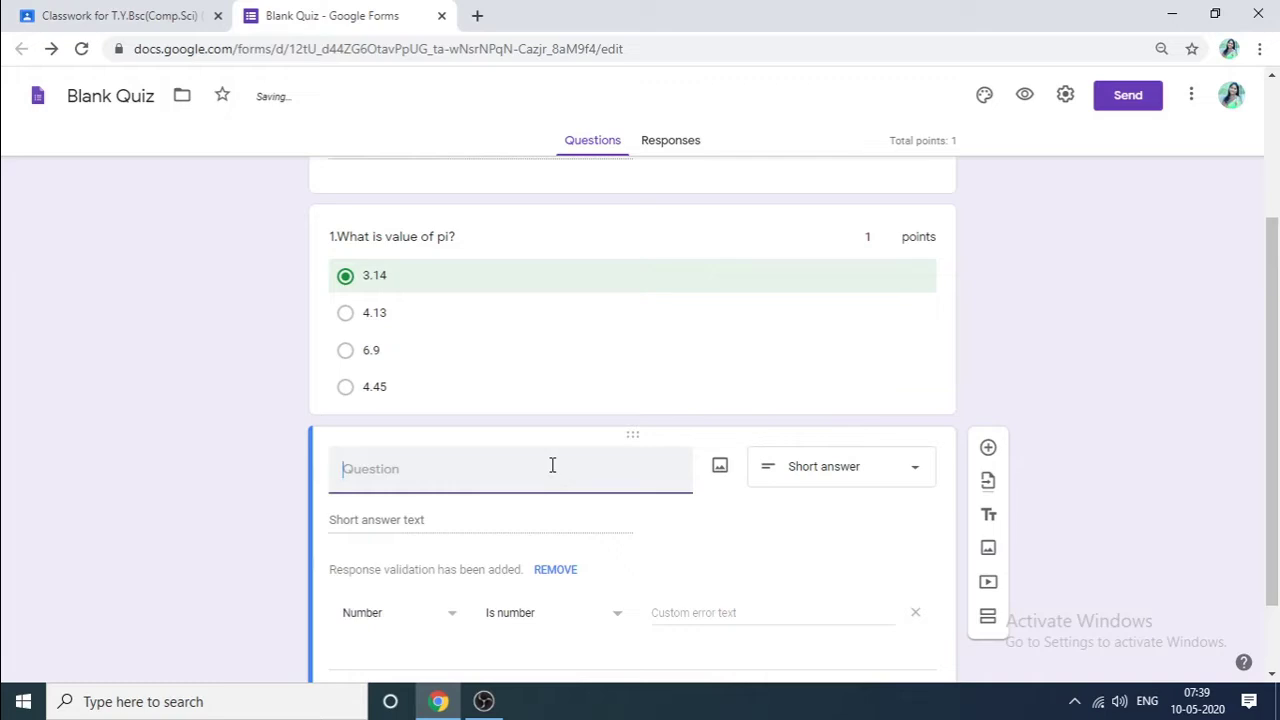
{"action": "key", "text": "ctrl+z"}
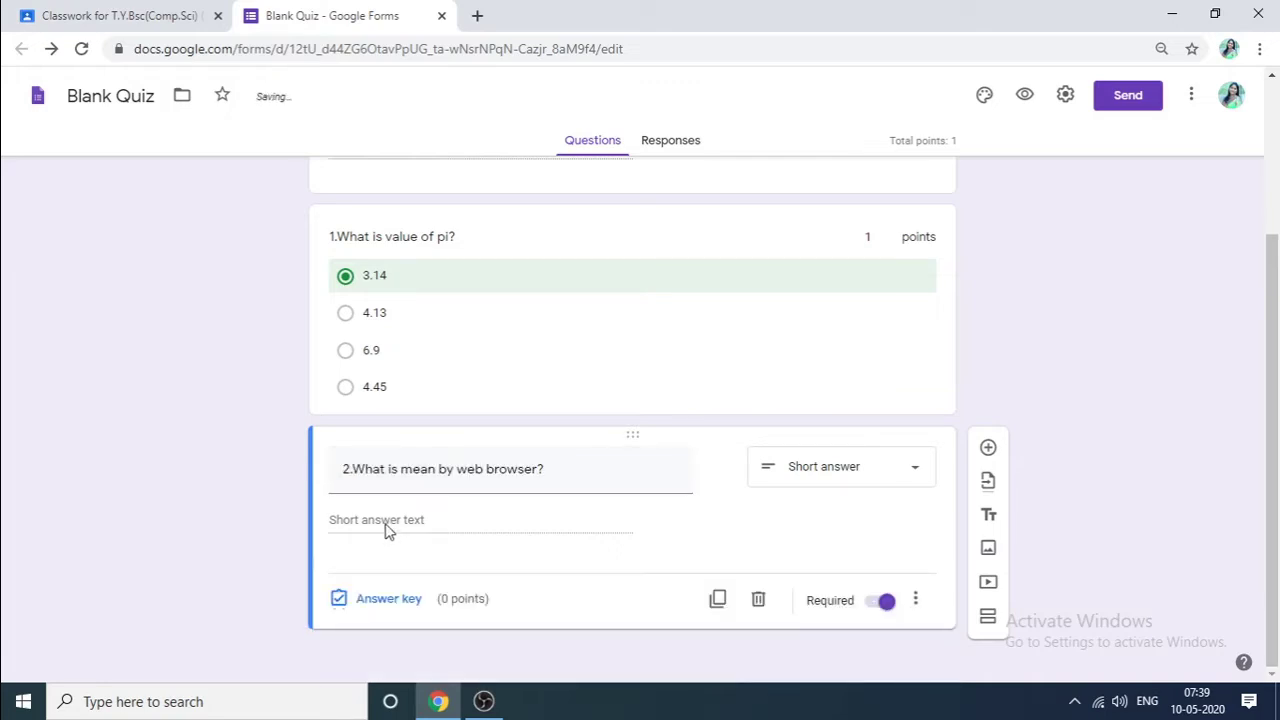
{"action": "right_click", "coordinate": [386, 530]}
{"action": "left_click", "coordinate": [374, 527]}
In the web browser question's answer key, enter the correct answer "It is S/W program through which we can access the content from Internet."
{"action": "left_click", "coordinate": [377, 603]}
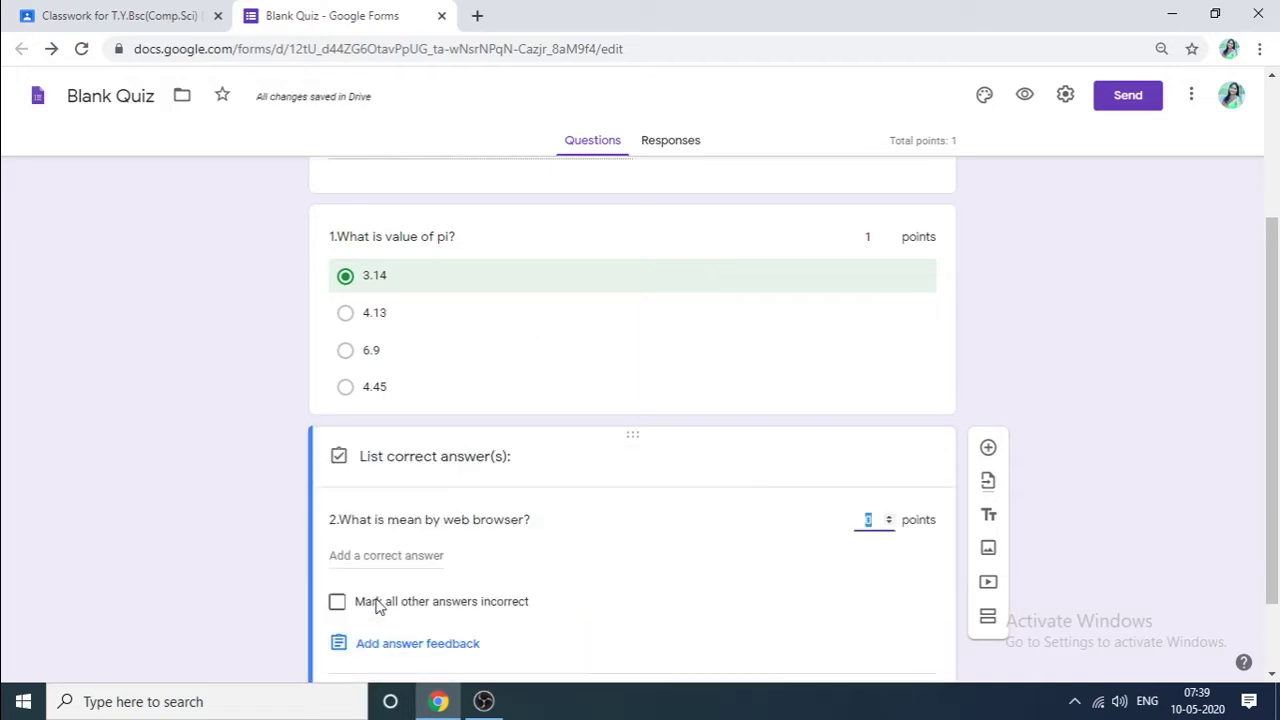
{"action": "scroll", "coordinate": [423, 588], "scroll_direction": "down", "scroll_amount": 1}
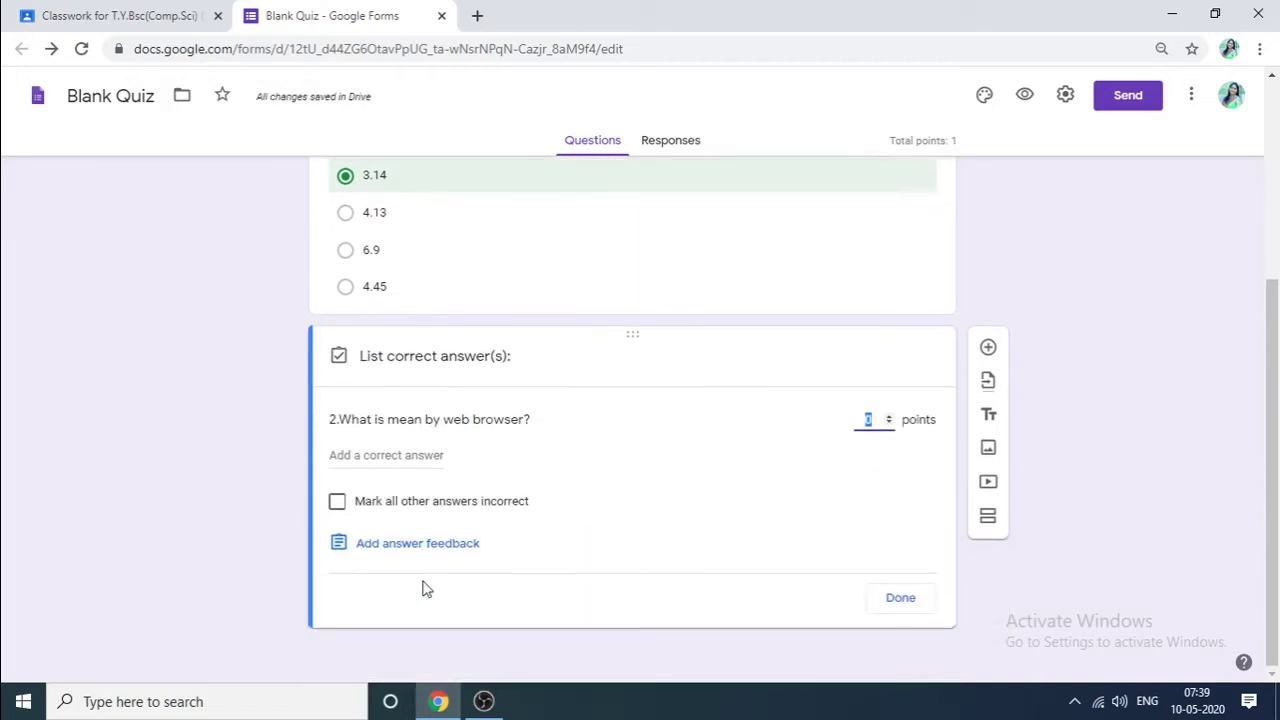
{"action": "left_click", "coordinate": [366, 457]}
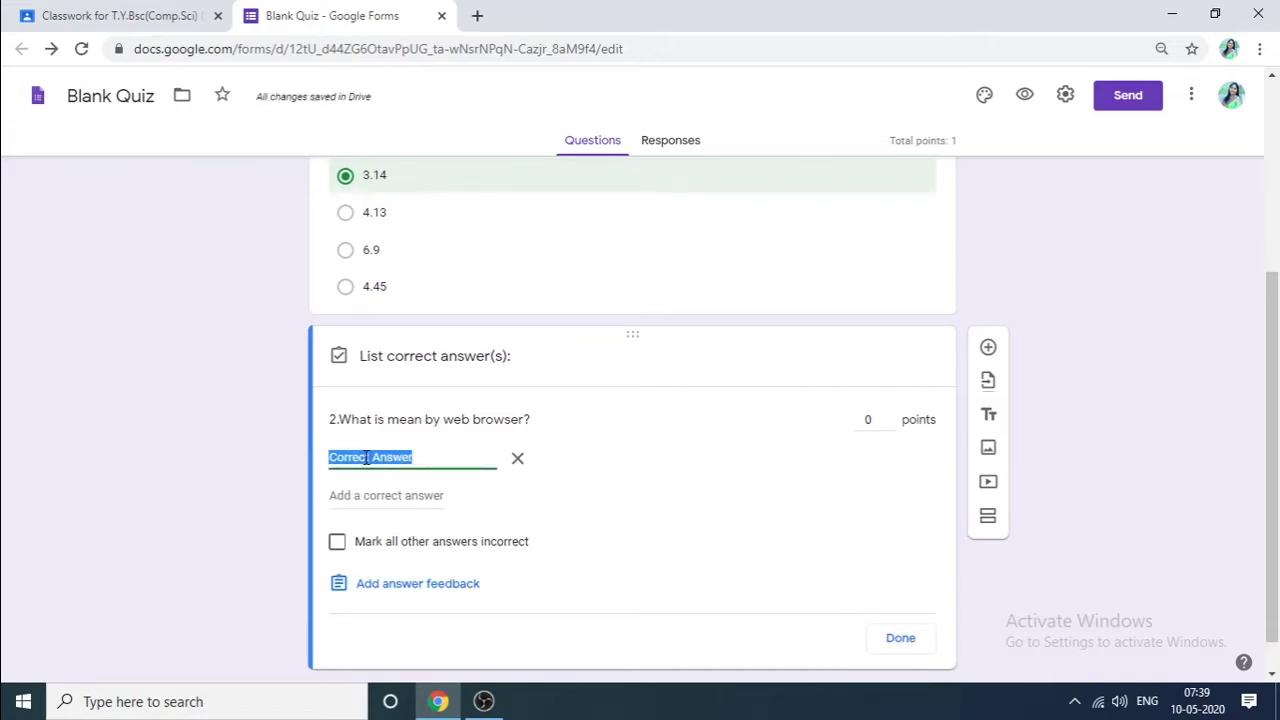
{"action": "type", "text": "It is S/"}
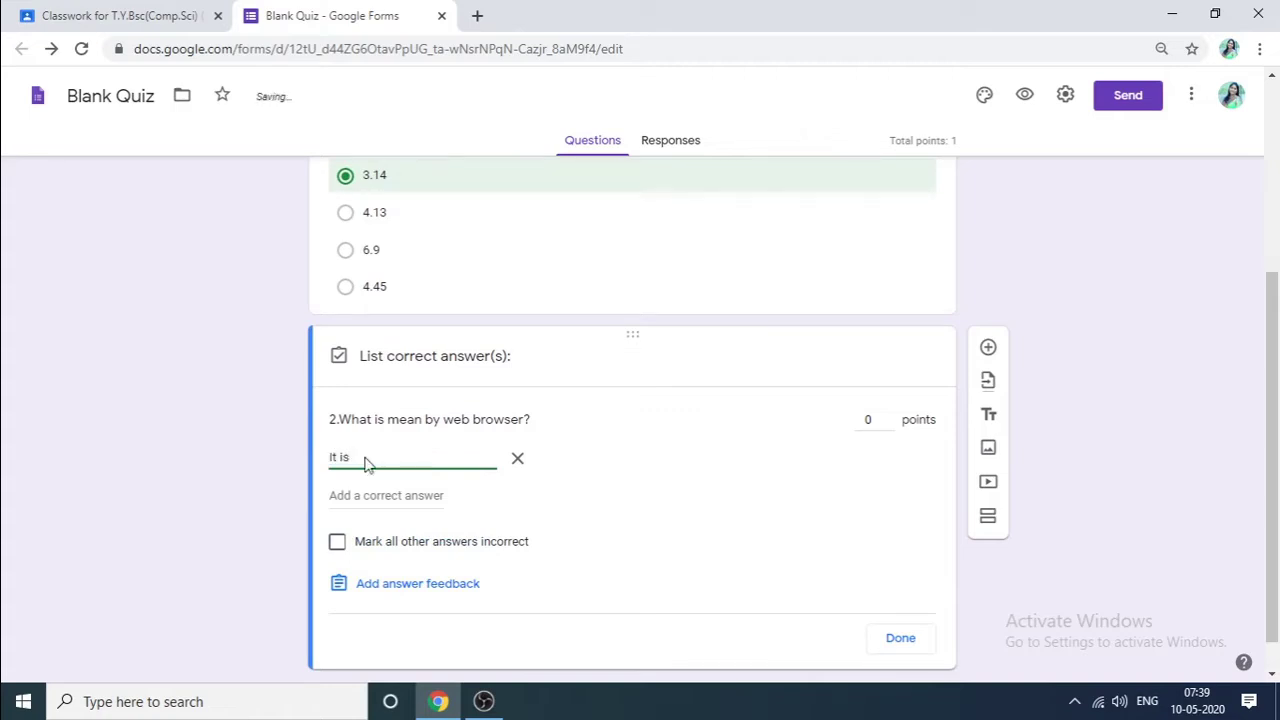
{"action": "type", "text": "W pr"}
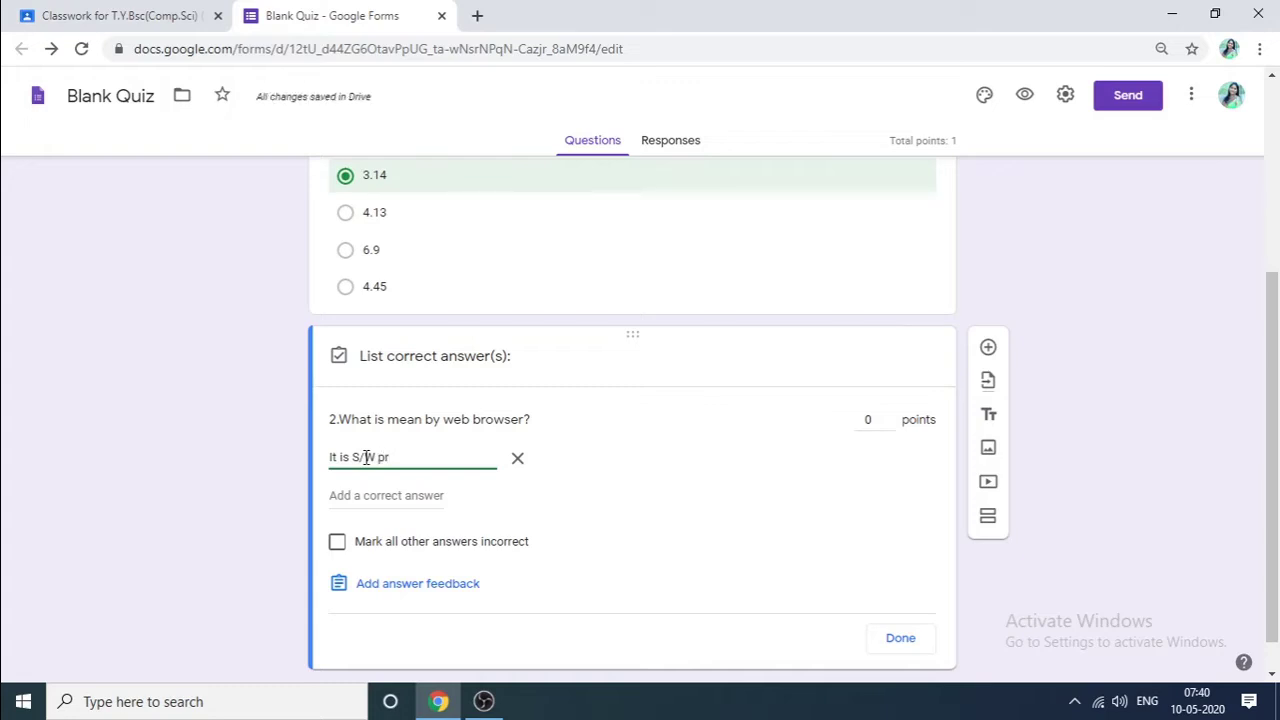
{"action": "key", "text": "BackSpace"}
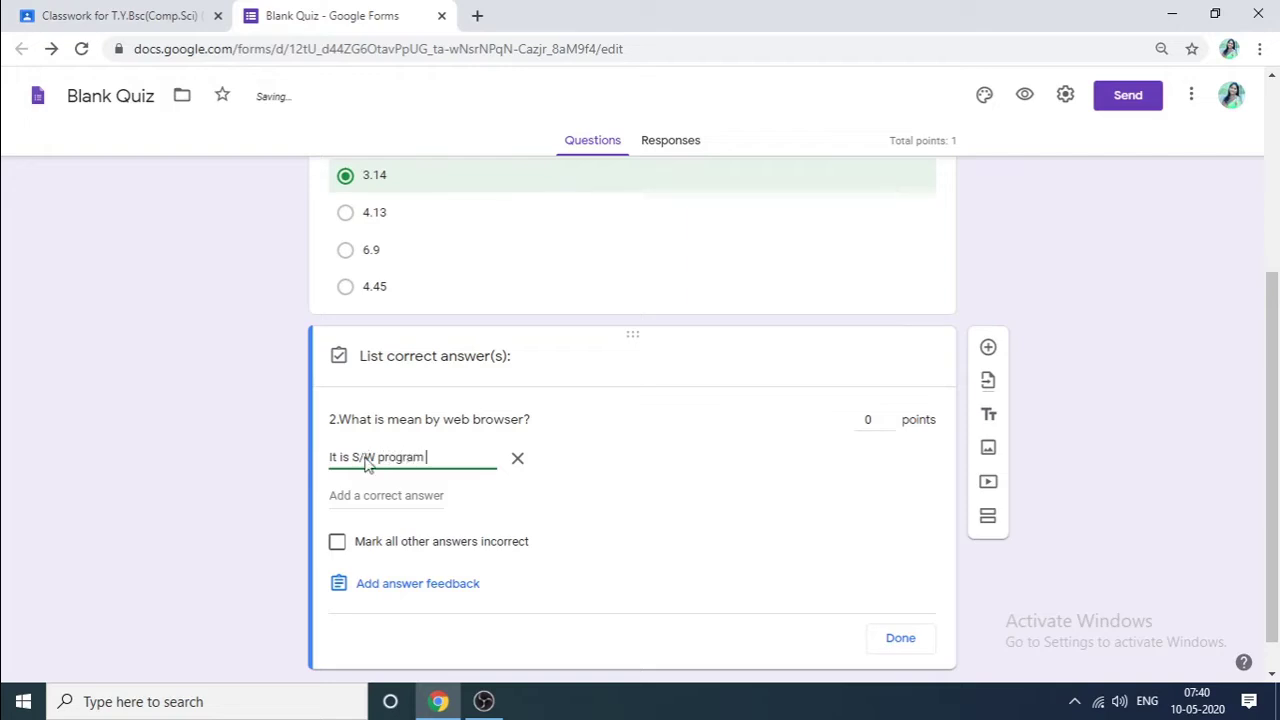
{"action": "type", "text": "through which we"}
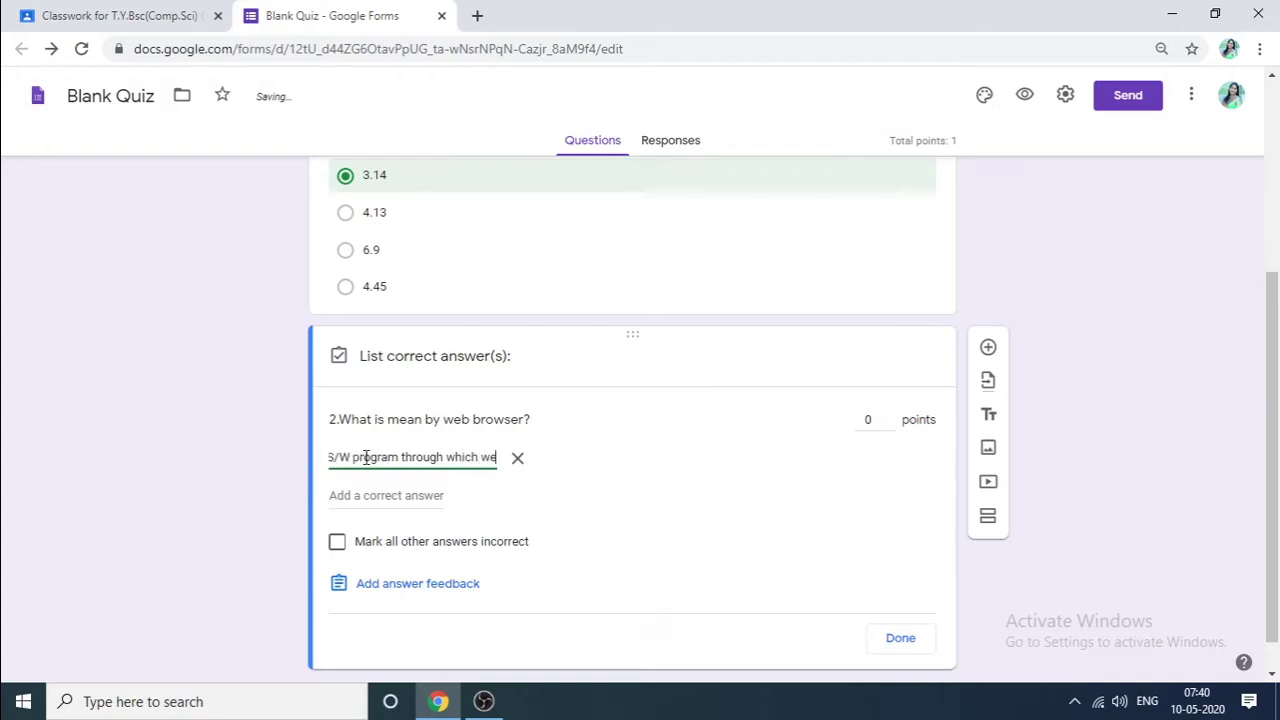
{"action": "type", "text": " can a"}
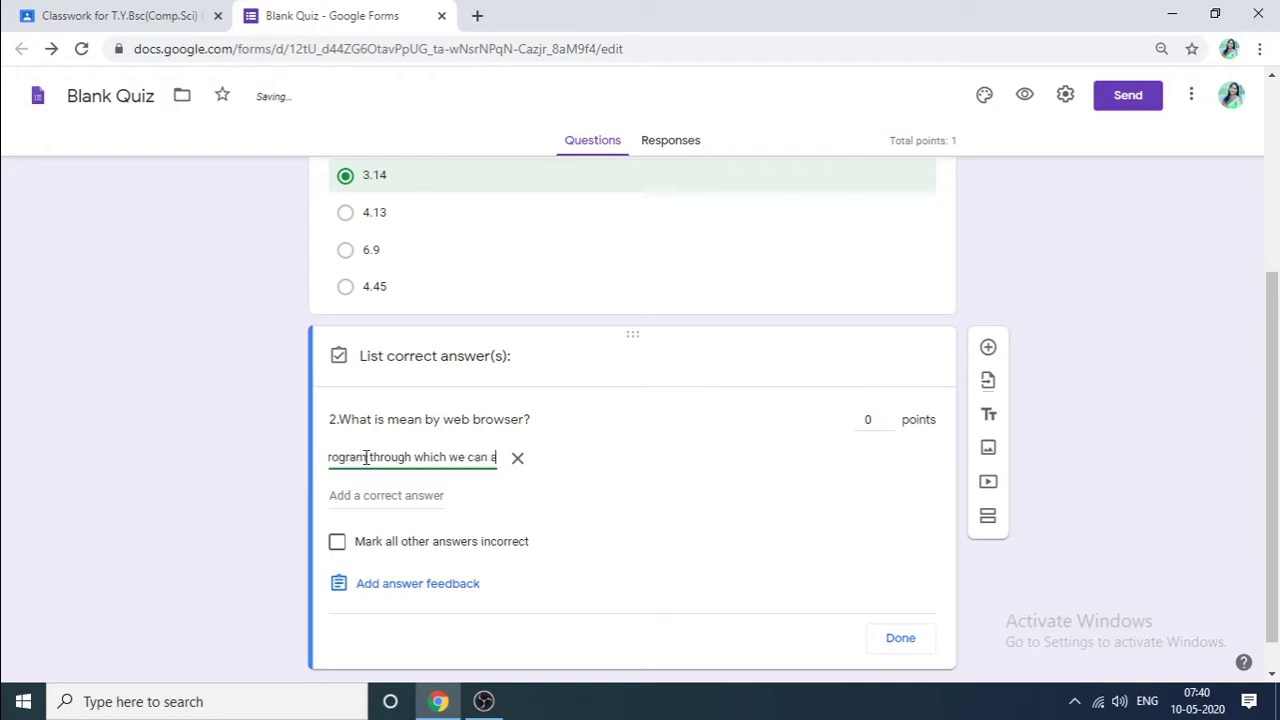
{"action": "type", "text": "ccess t"}
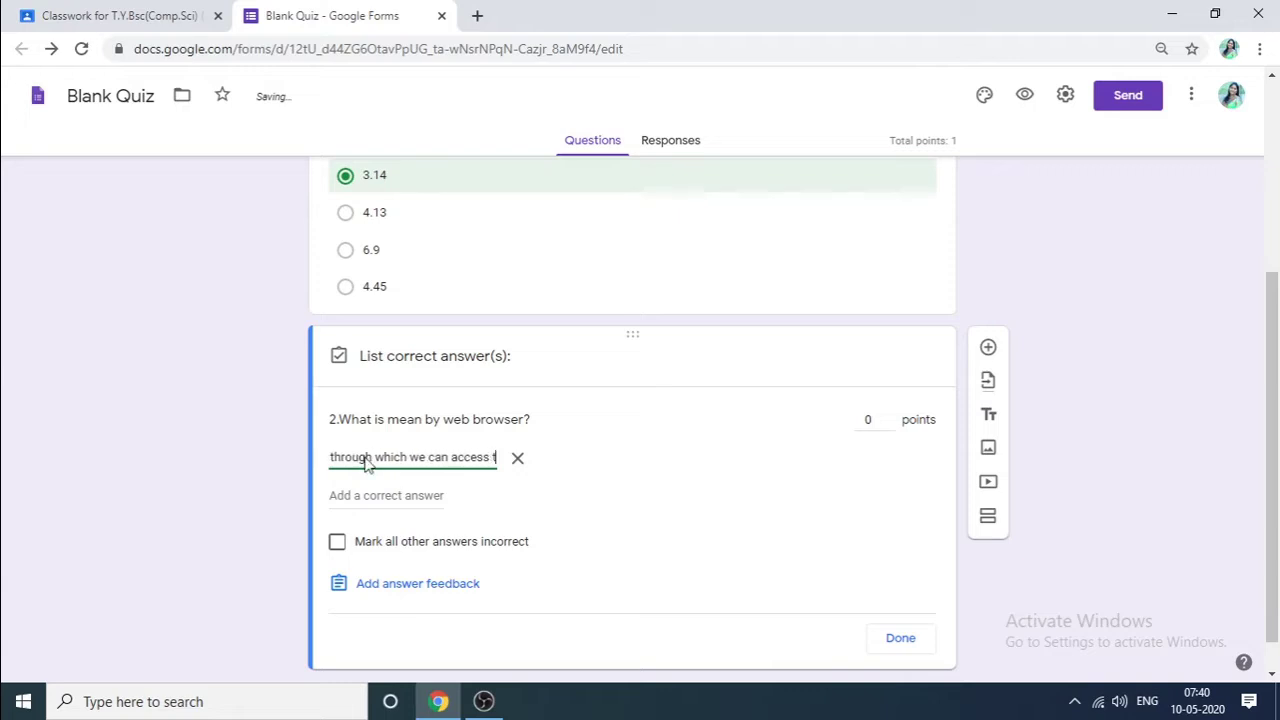
{"action": "type", "text": "he content"}
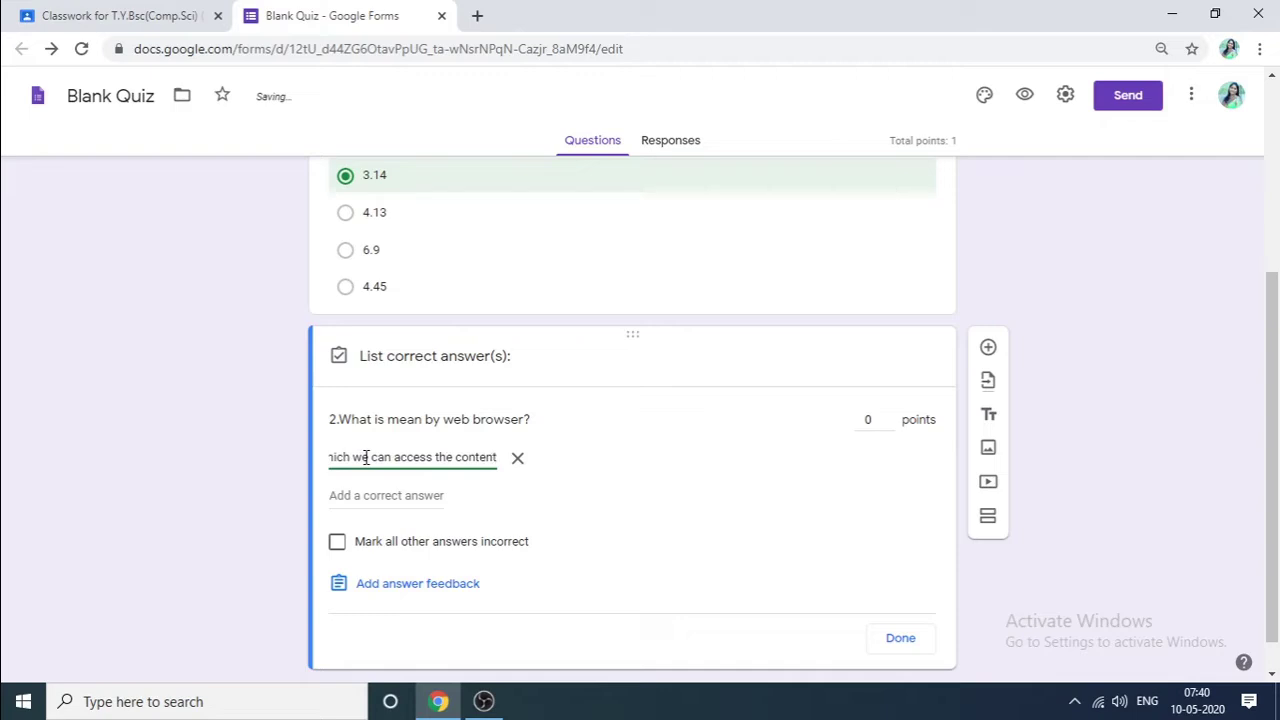
{"action": "type", "text": " from"}
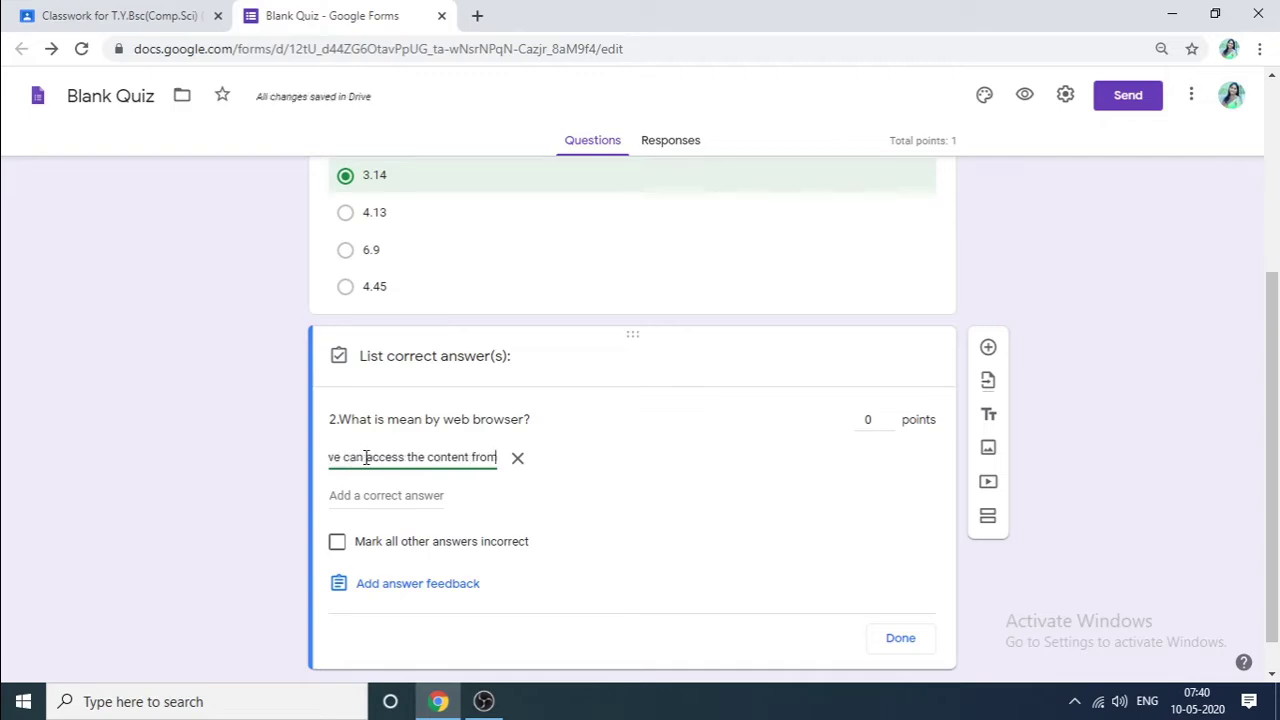
{"action": "type", "text": " Inte"}
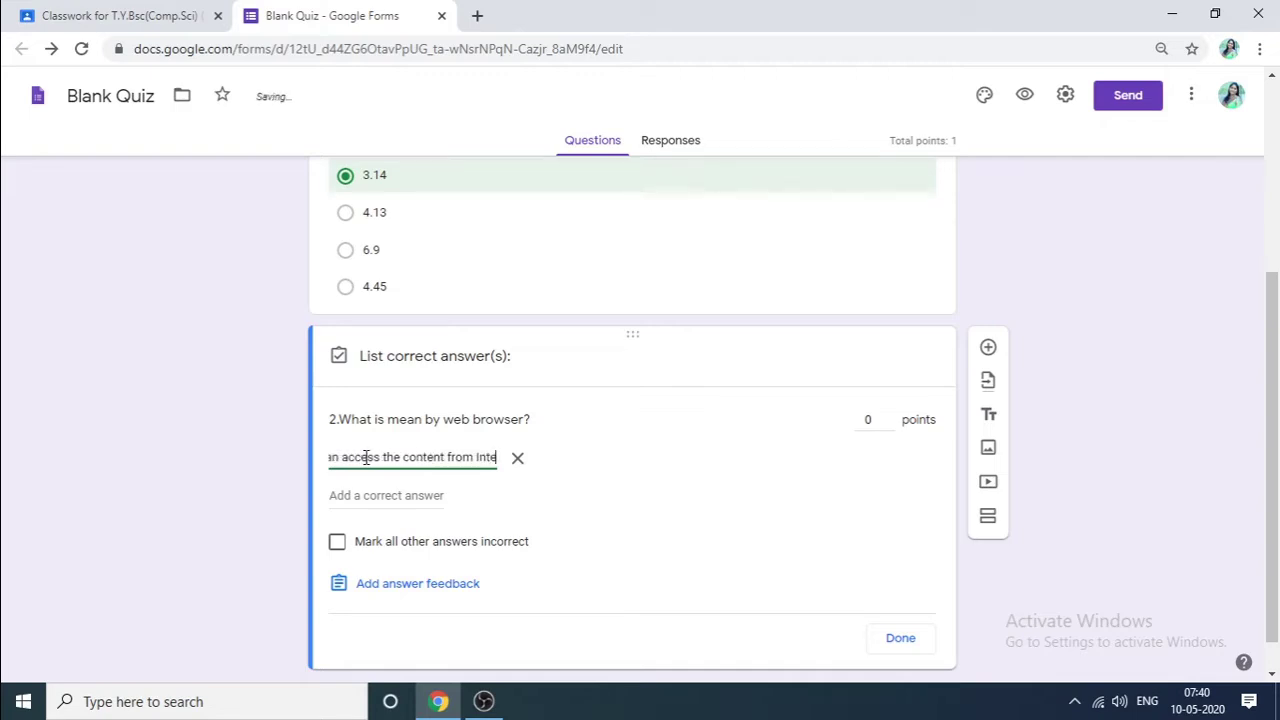
{"action": "type", "text": "rnet"}
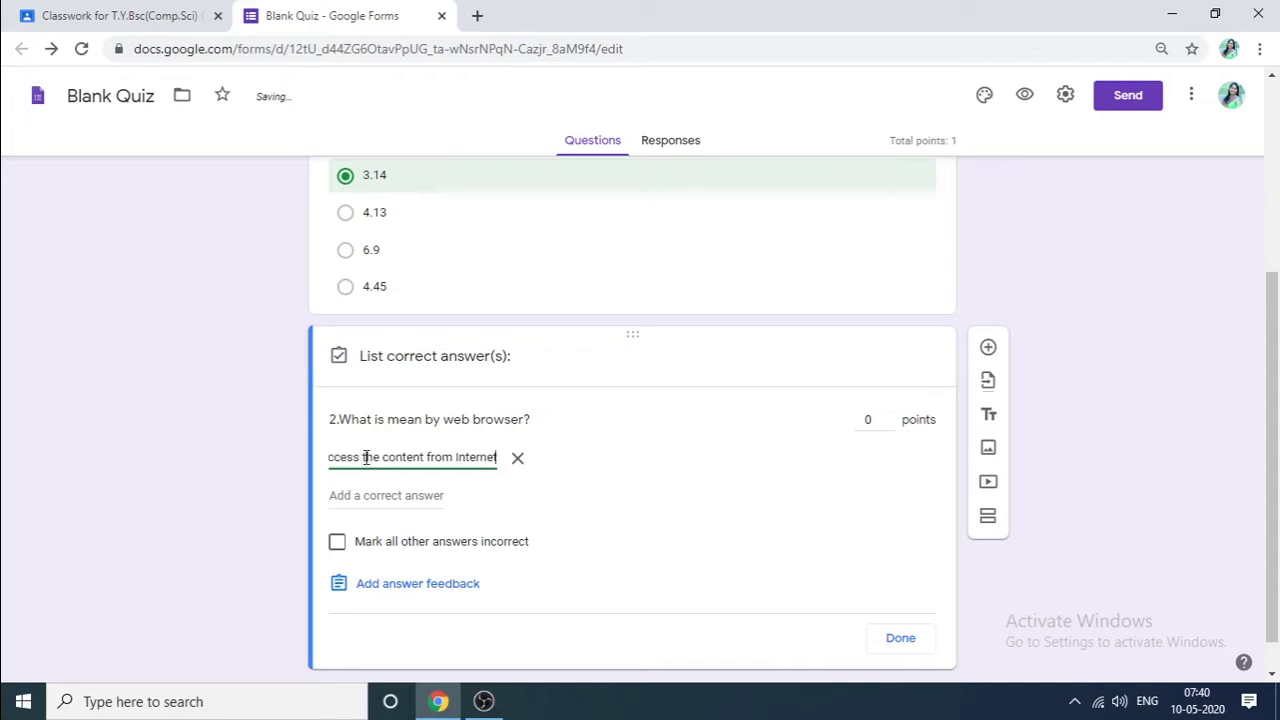
{"action": "type", "text": "."}
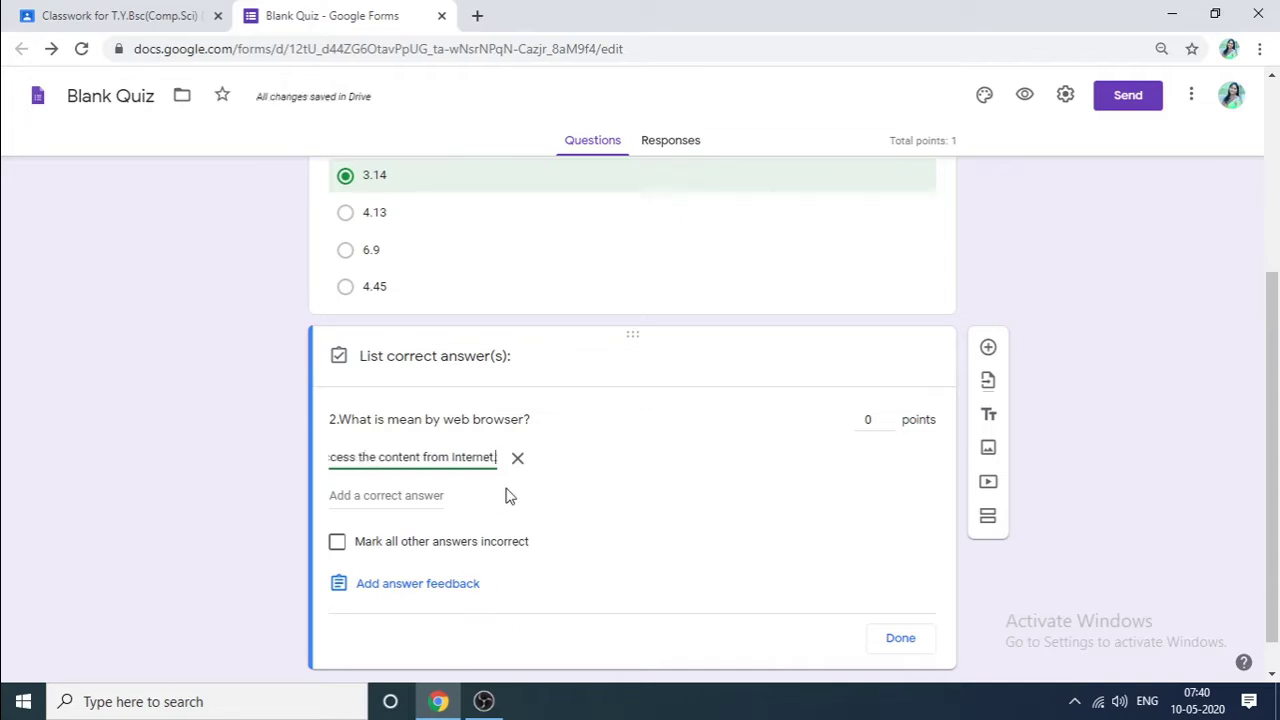
Add "vbcvgkjdfglfbvfvkjcf" as a second correct answer to the web browser question and save its answer key with 2 points
{"action": "left_click", "coordinate": [370, 497]}
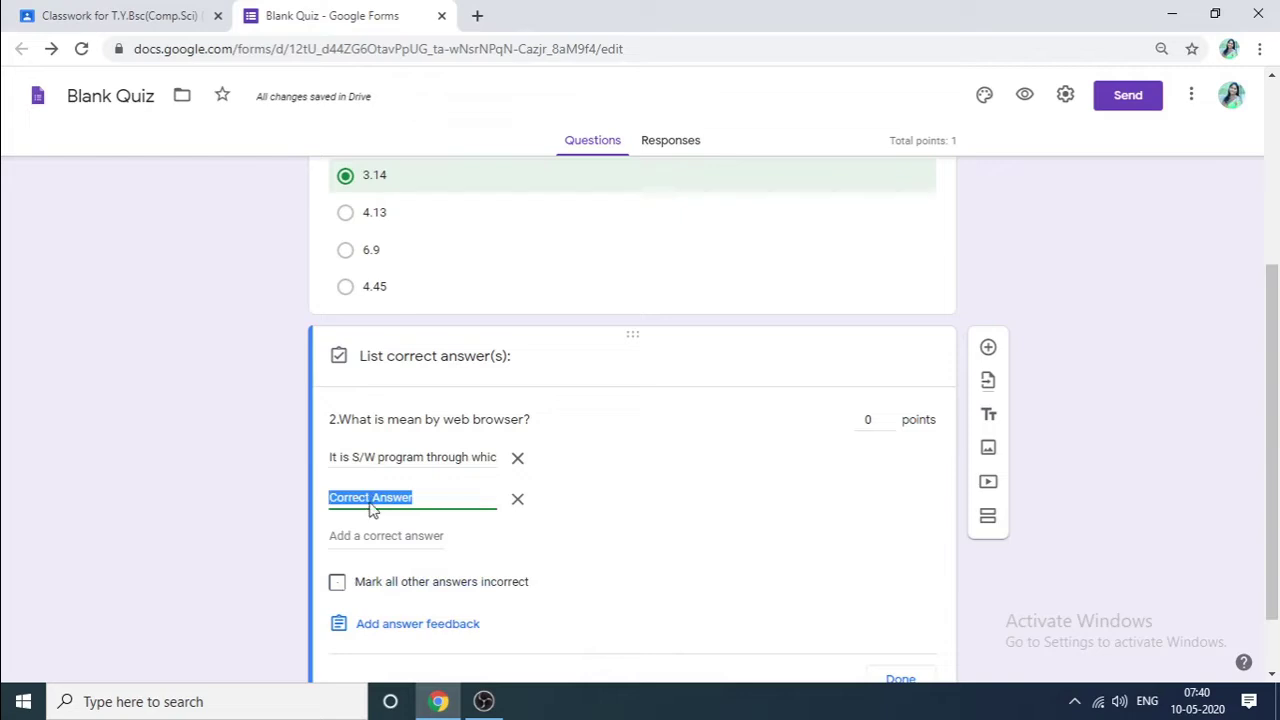
{"action": "type", "text": "vbcvgkdfglfbvfvkjcf"}
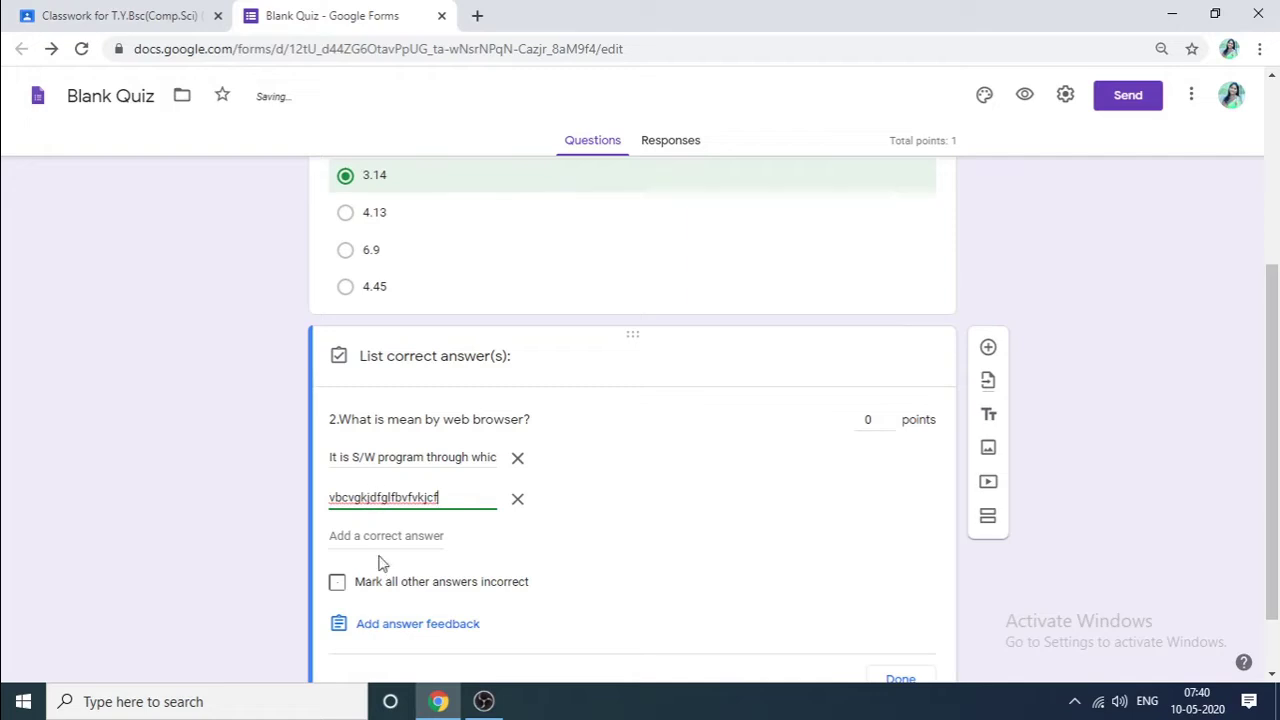
{"action": "scroll", "coordinate": [434, 531], "scroll_direction": "down", "scroll_amount": 1}
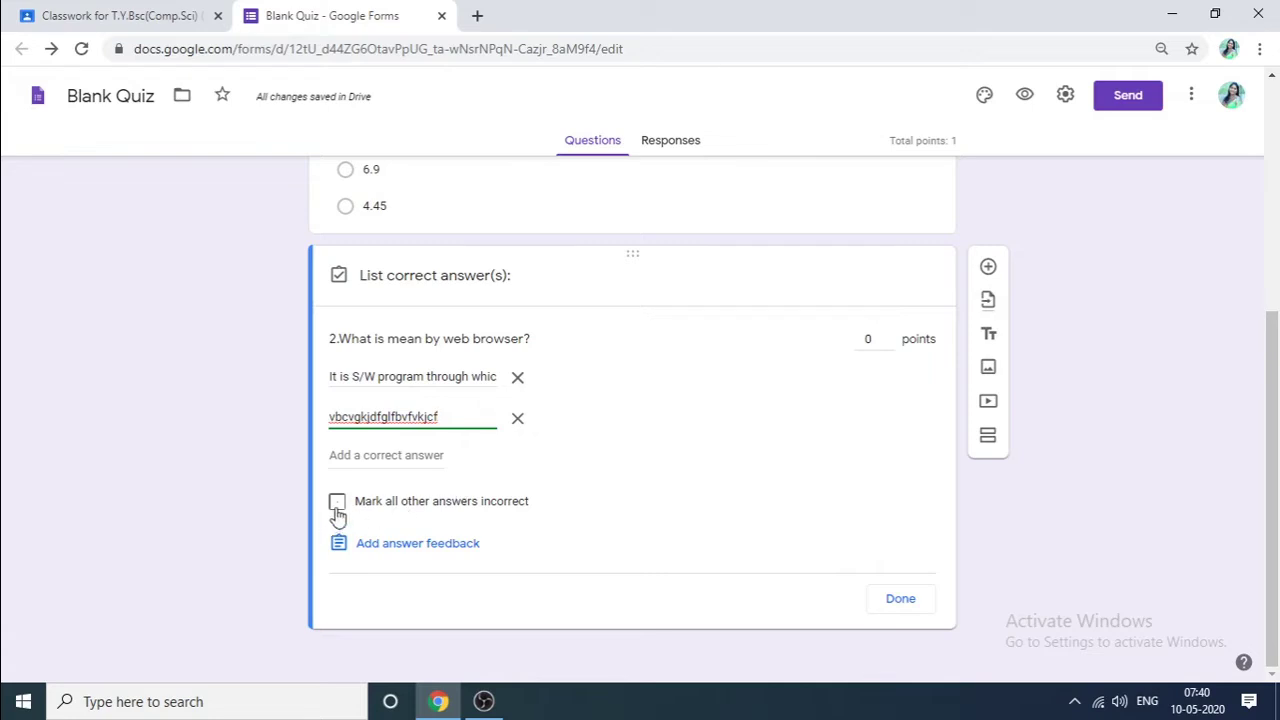
{"action": "left_click", "coordinate": [890, 338]}
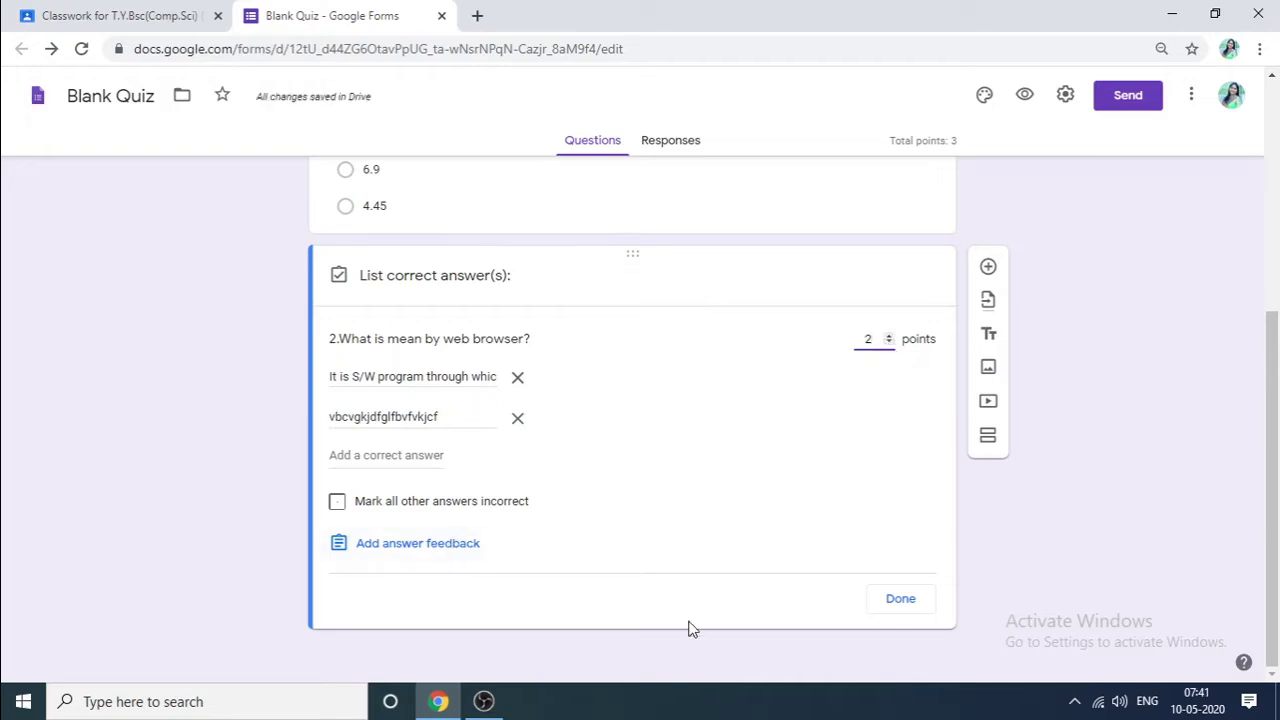
{"action": "left_click", "coordinate": [902, 605]}
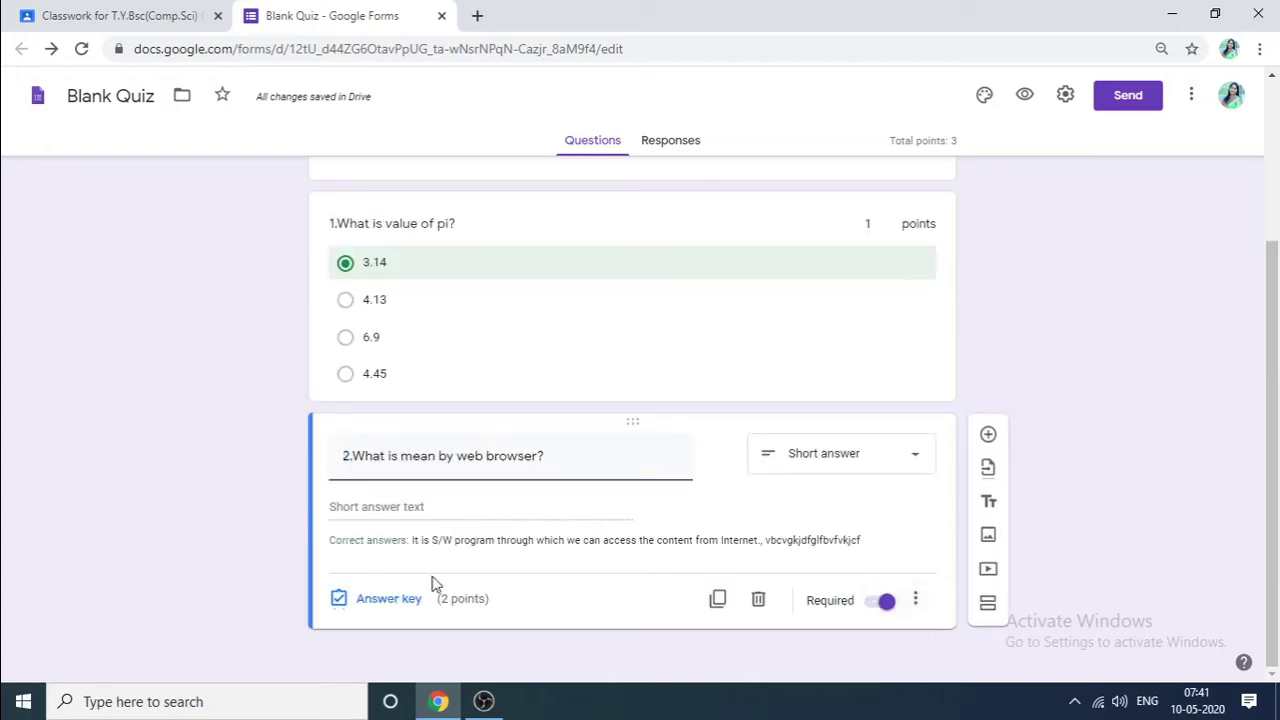
Add a question titled "3.What are the input devices?" below the web browser question and change its type to Checkboxes
{"action": "left_click", "coordinate": [988, 436]}
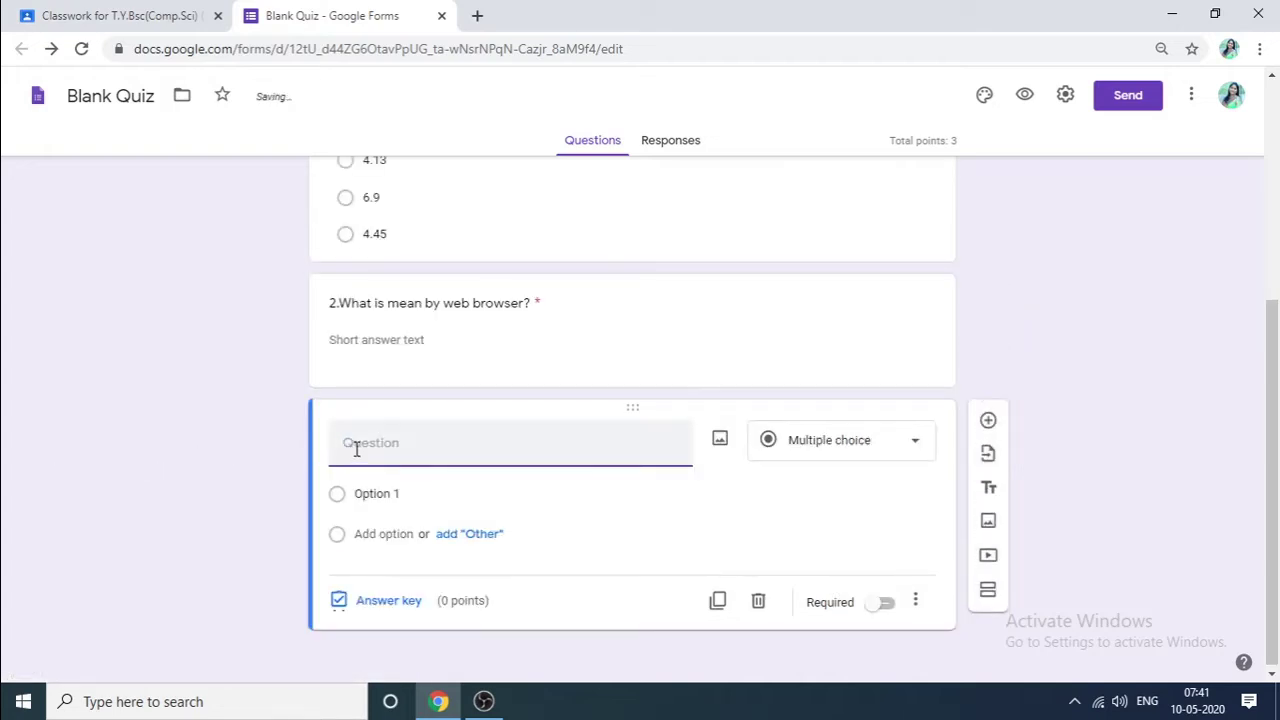
{"action": "type", "text": "3.What are the inp"}
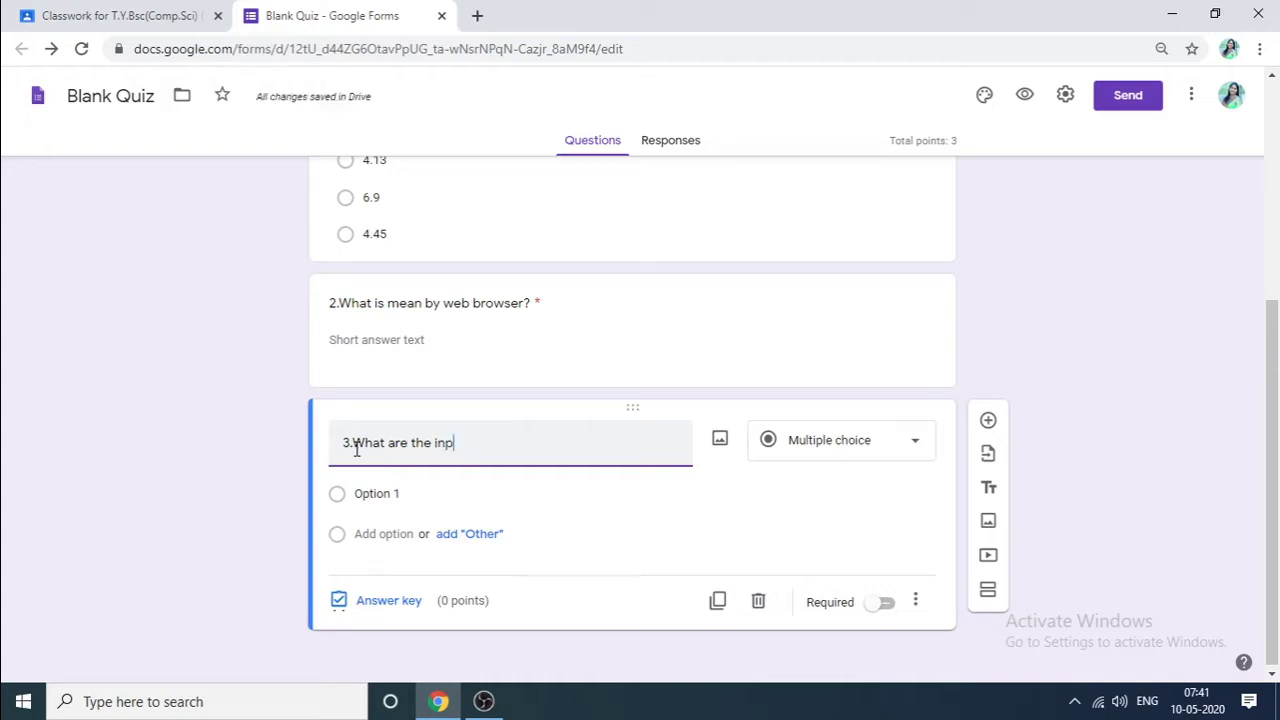
{"action": "type", "text": "ut devices"}
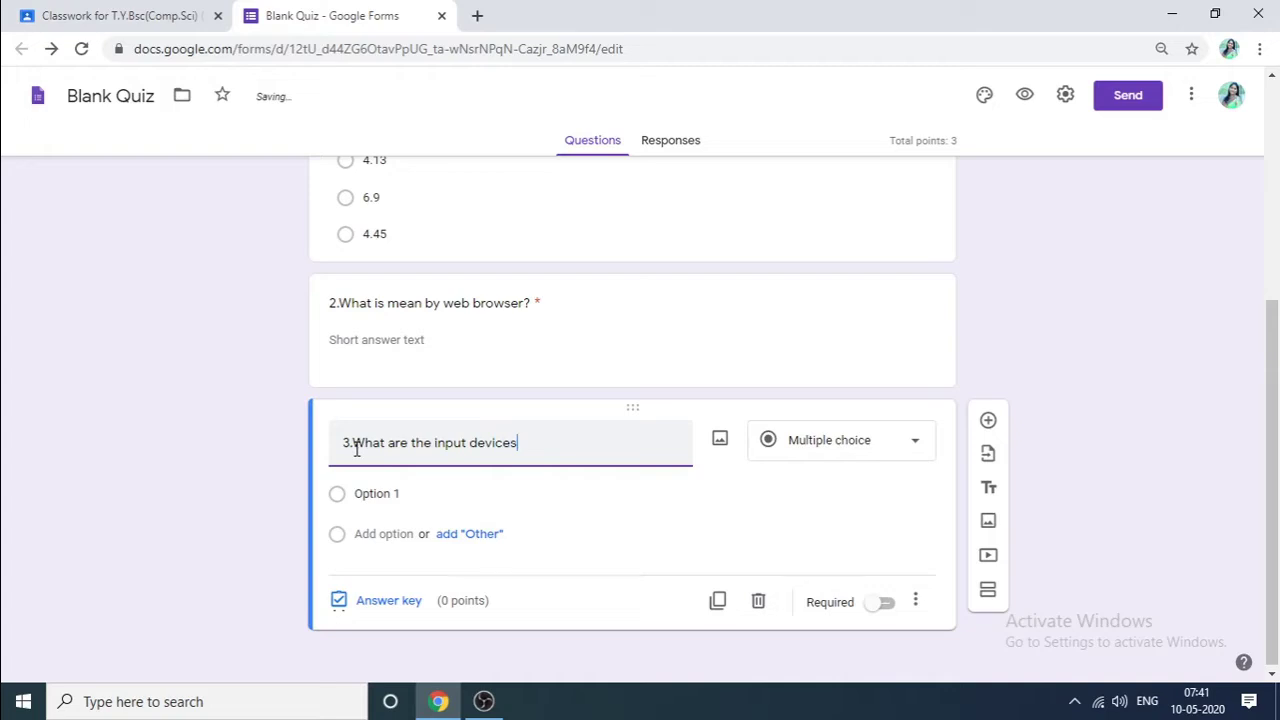
{"action": "type", "text": "?"}
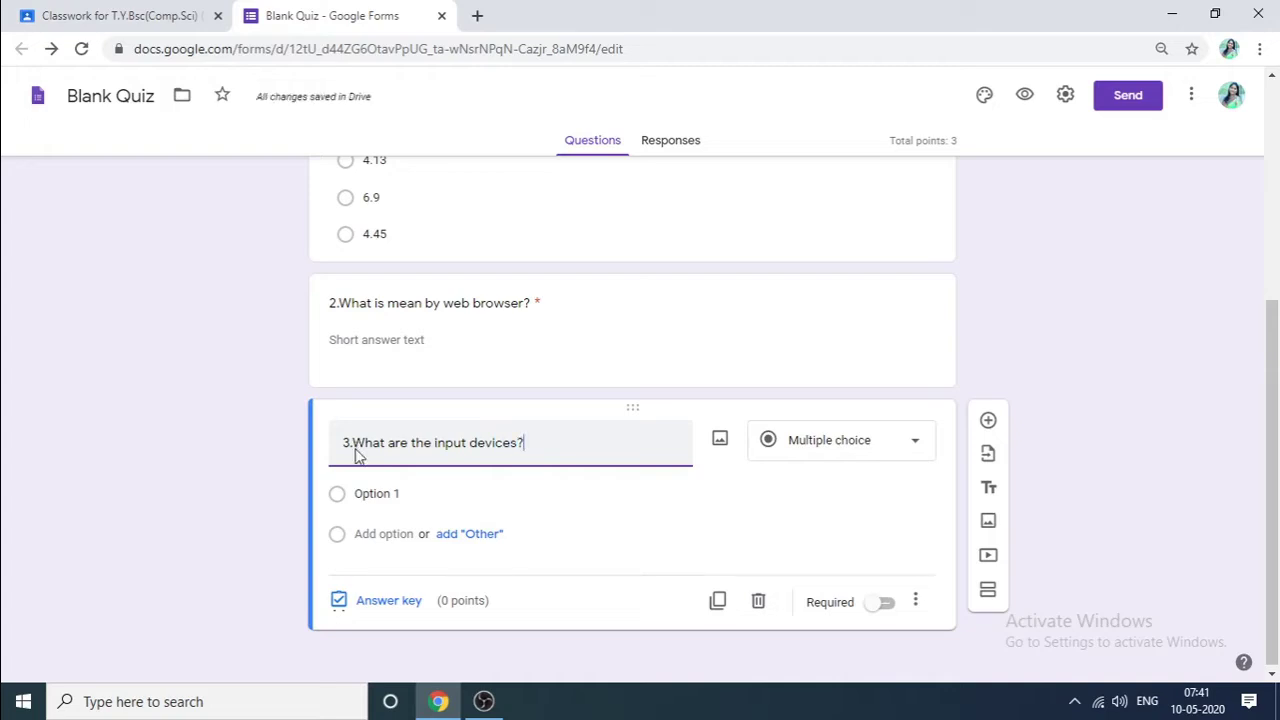
{"action": "left_click", "coordinate": [914, 448]}
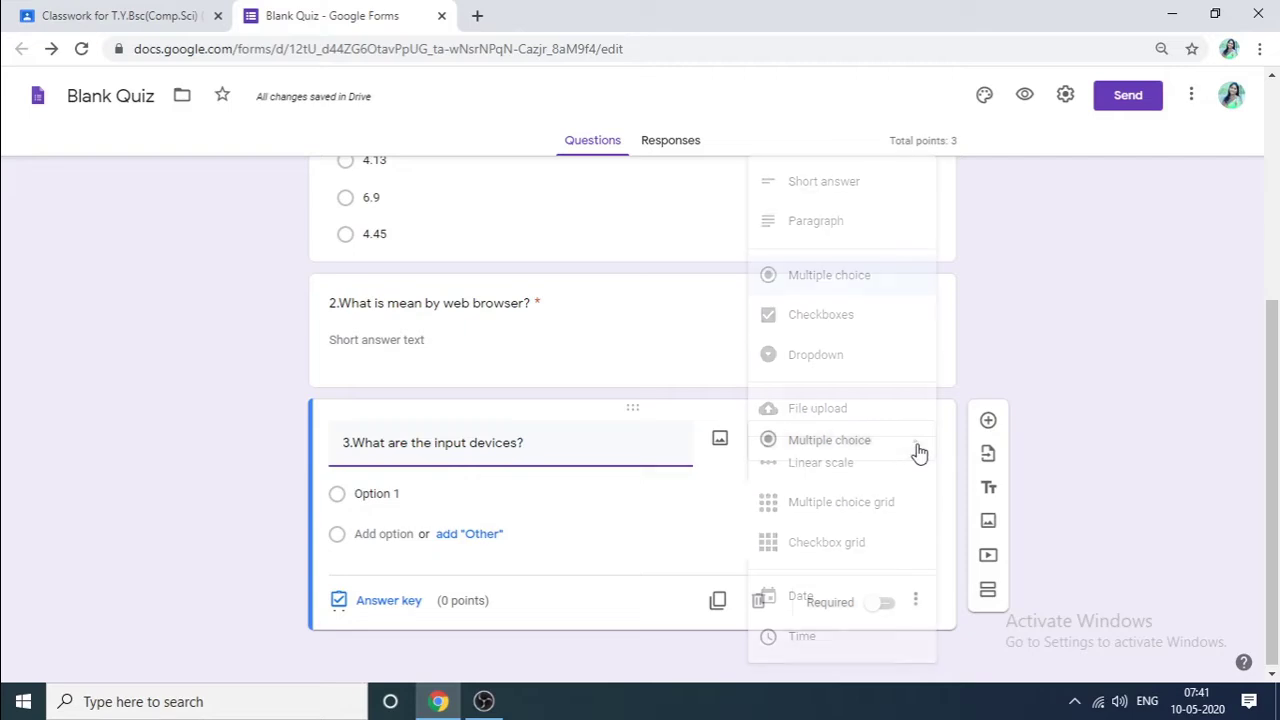
{"action": "left_click", "coordinate": [834, 318]}
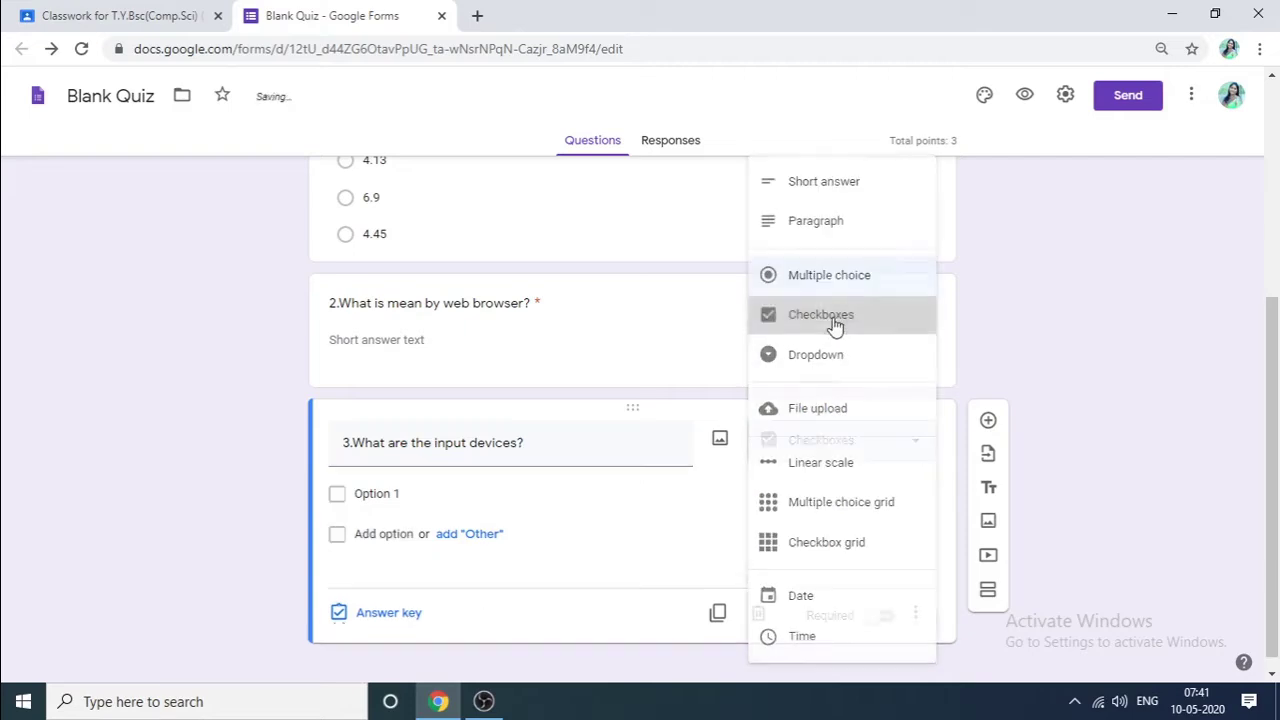
Enter "keyboard" as the first option of the input devices question
{"action": "left_click", "coordinate": [408, 493]}
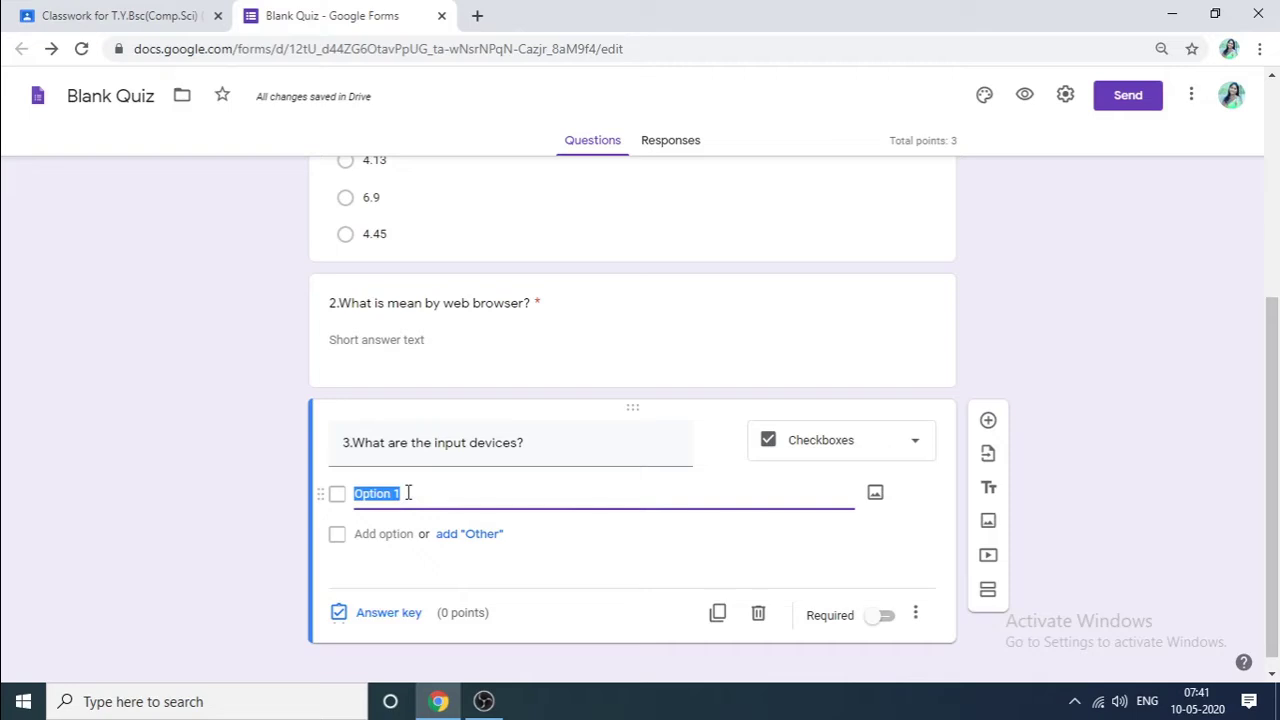
{"action": "type", "text": "keyboa"}
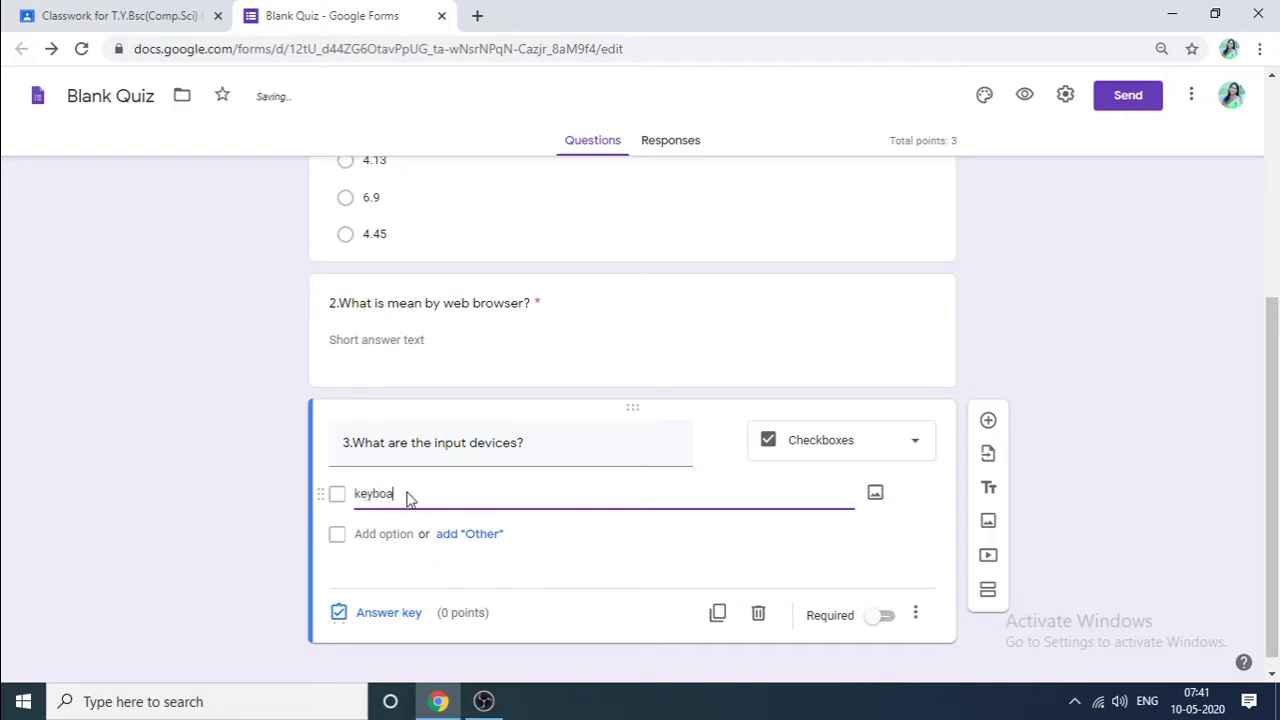
{"action": "type", "text": "rd"}
{"action": "left_click", "coordinate": [432, 537]}
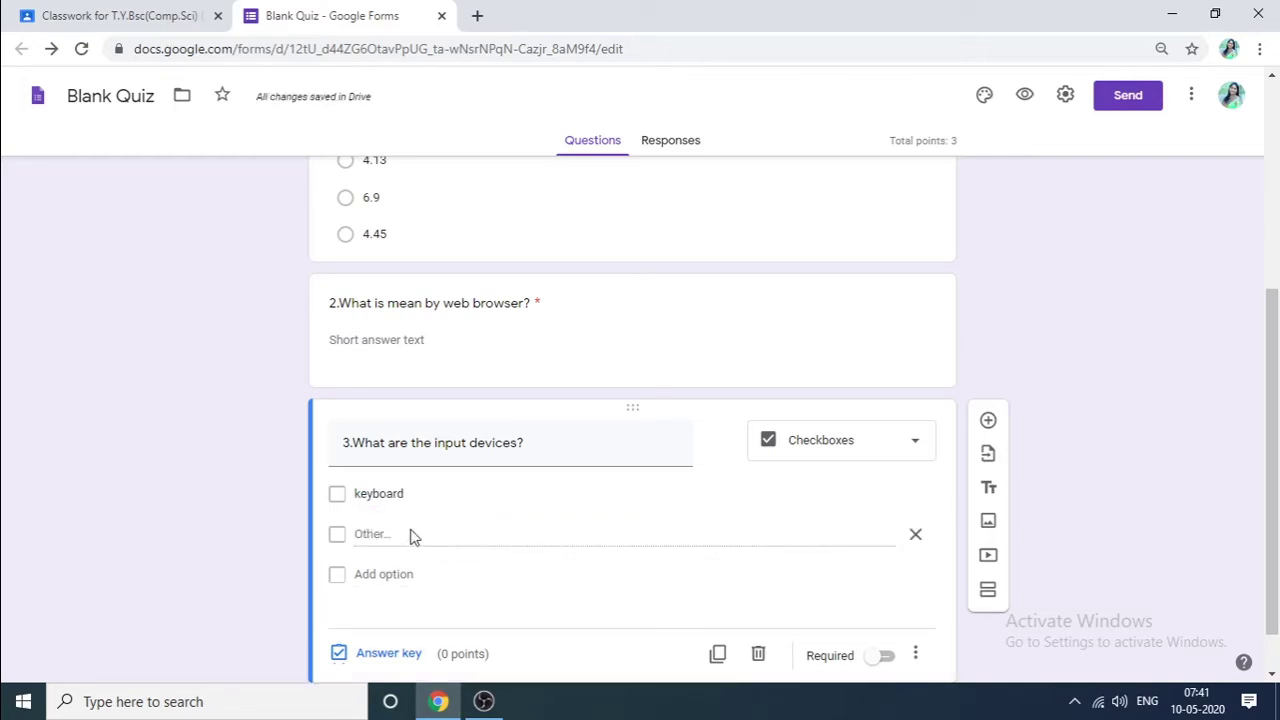
{"action": "left_click", "coordinate": [412, 507]}
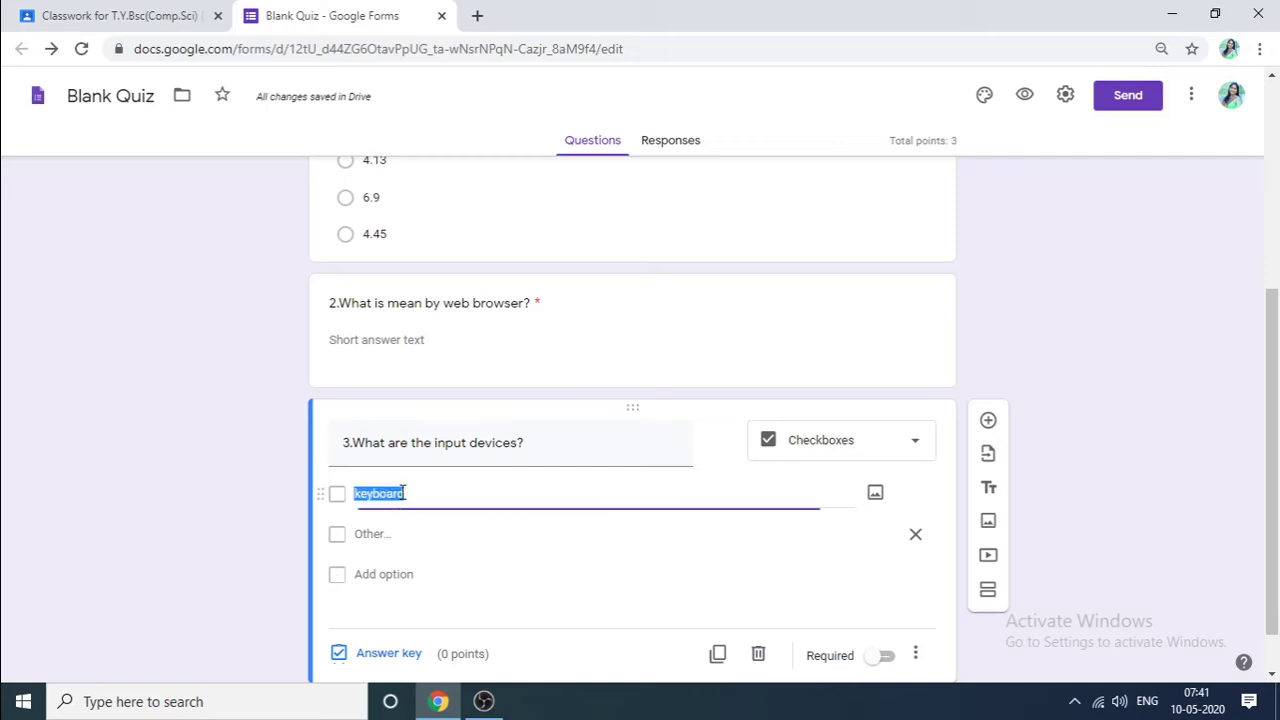
{"action": "left_click", "coordinate": [338, 537]}
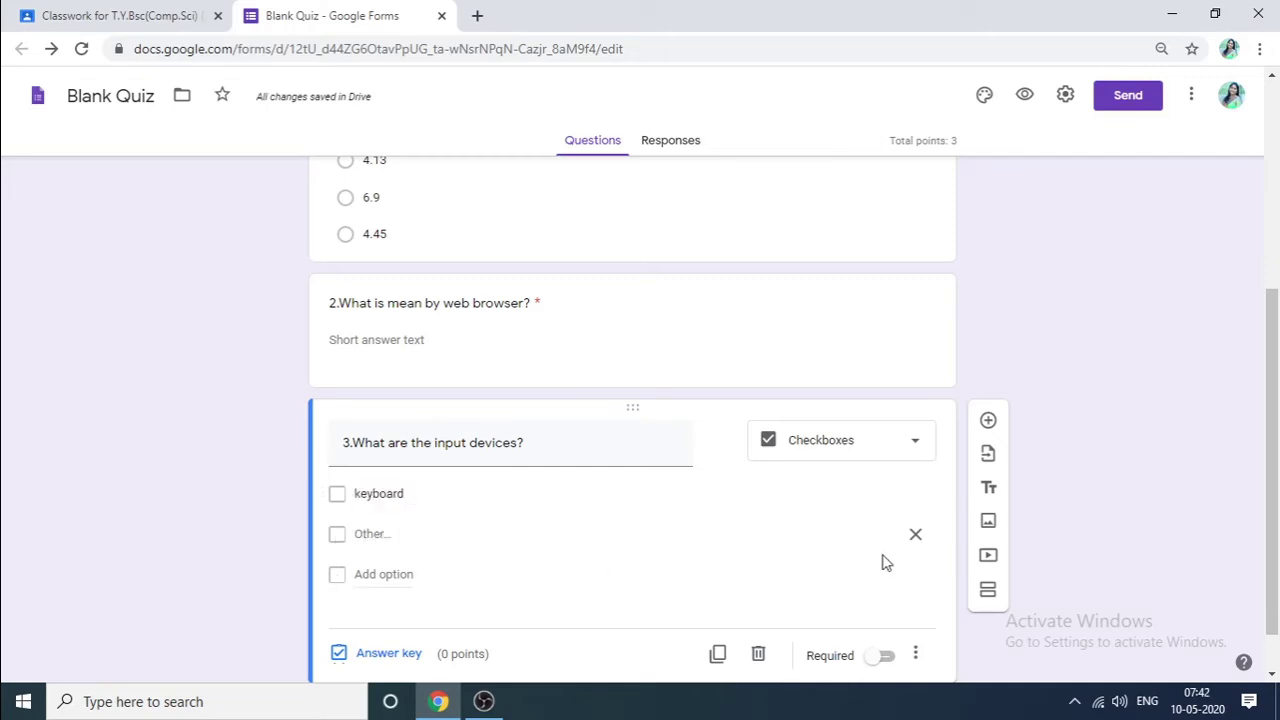
{"action": "left_click", "coordinate": [915, 534]}
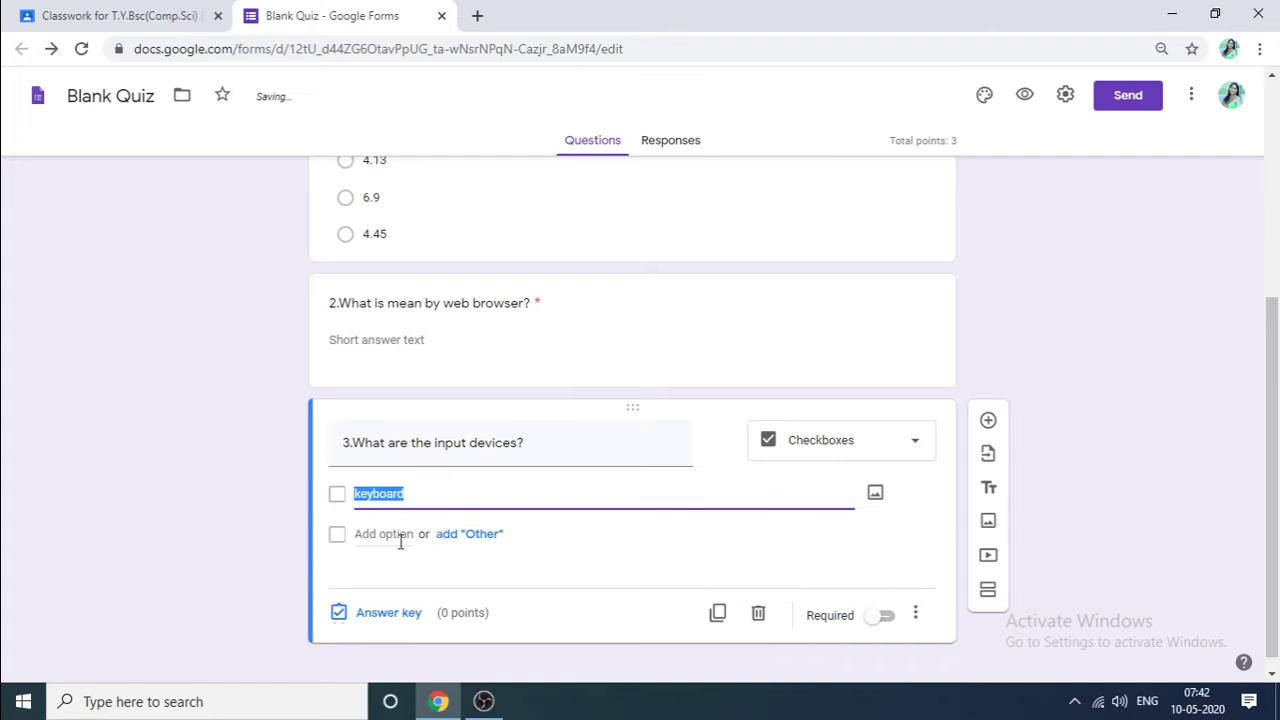
{"action": "left_click", "coordinate": [460, 538]}
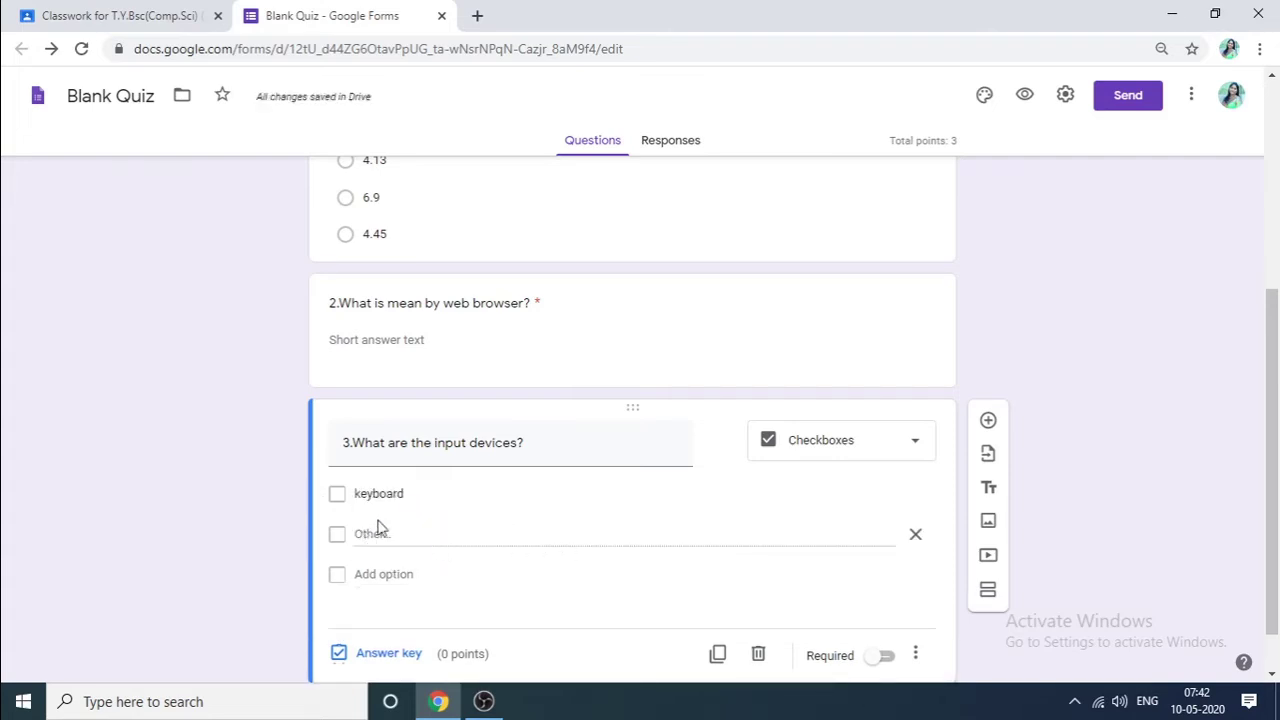
{"action": "left_click", "coordinate": [916, 536]}
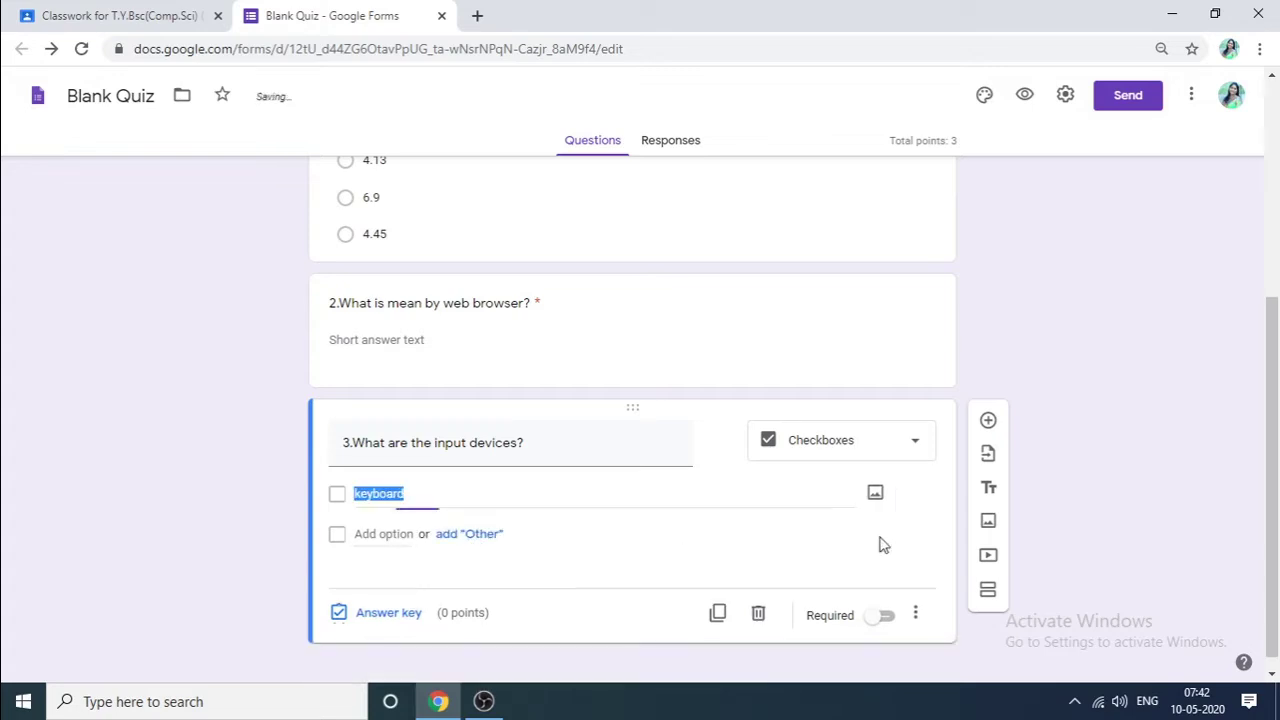
Add the options "mouse", "screen" and "printer" below "keyboard" in the input devices question
{"action": "left_click", "coordinate": [345, 540]}
{"action": "left_click", "coordinate": [389, 537]}
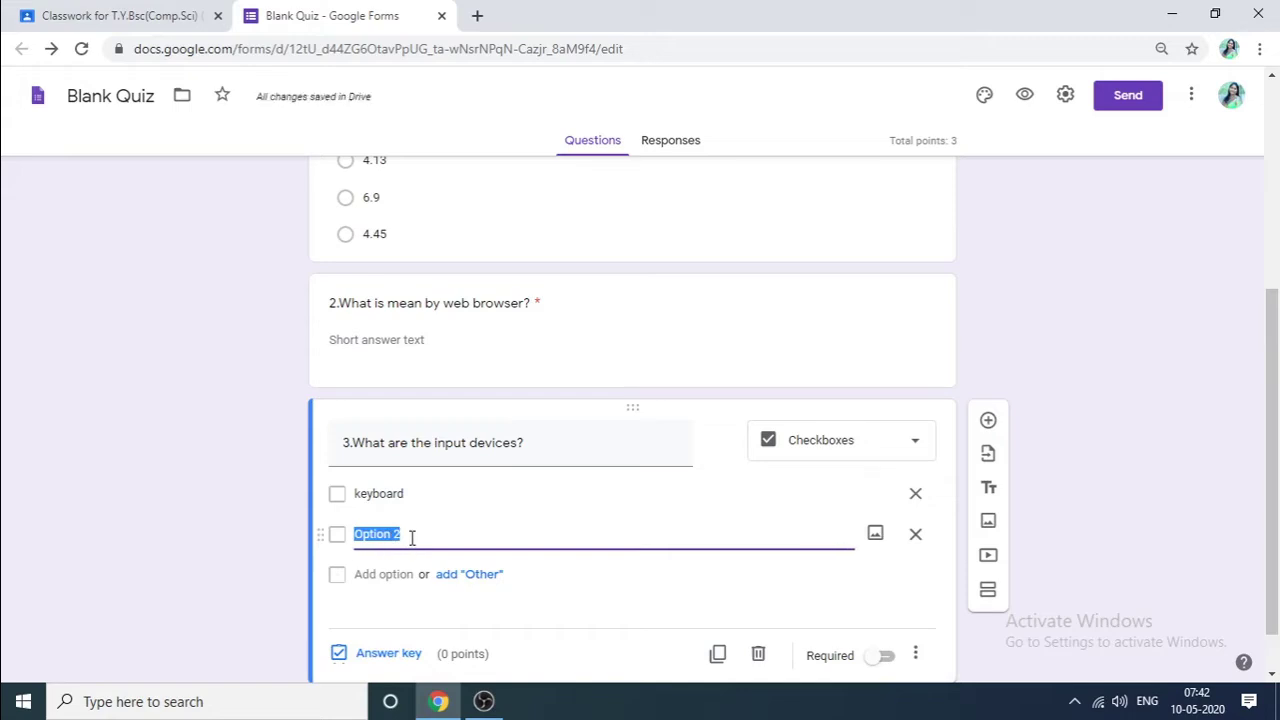
{"action": "type", "text": "mouse"}
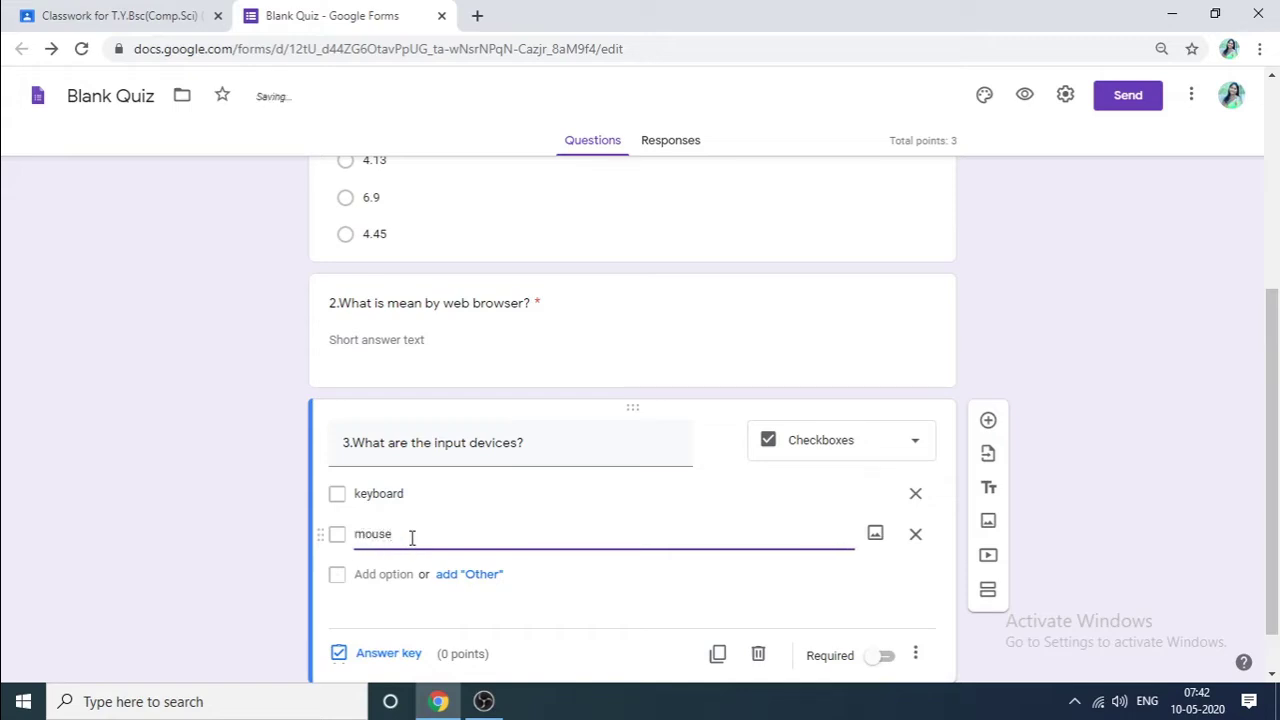
{"action": "left_click", "coordinate": [366, 576]}
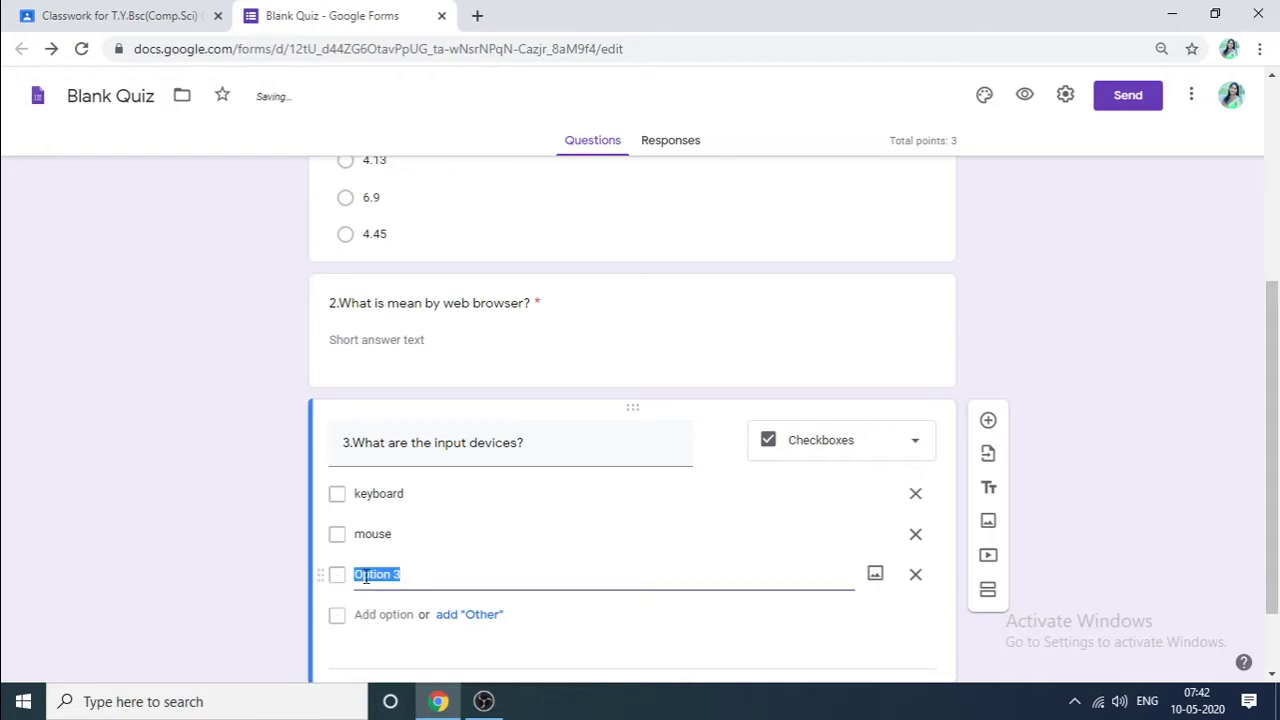
{"action": "type", "text": "screen"}
{"action": "left_click", "coordinate": [367, 620]}
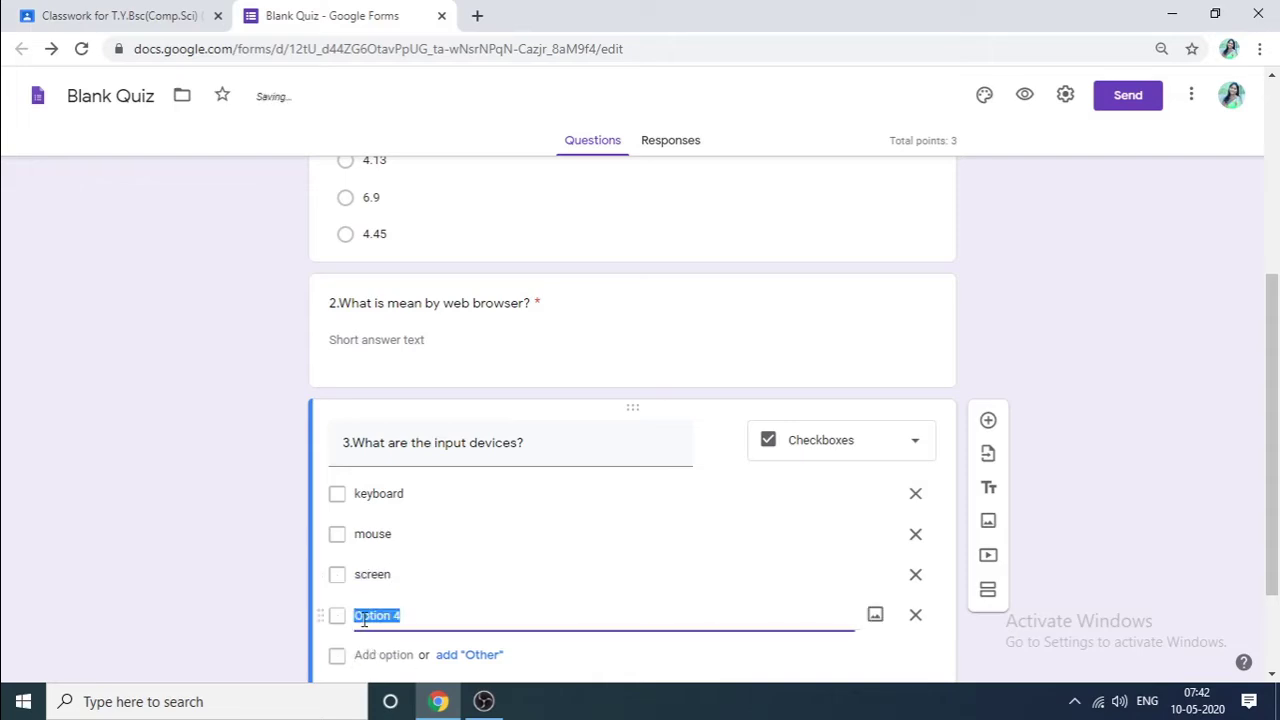
{"action": "type", "text": "cp"}
{"action": "type", "text": "printer"}
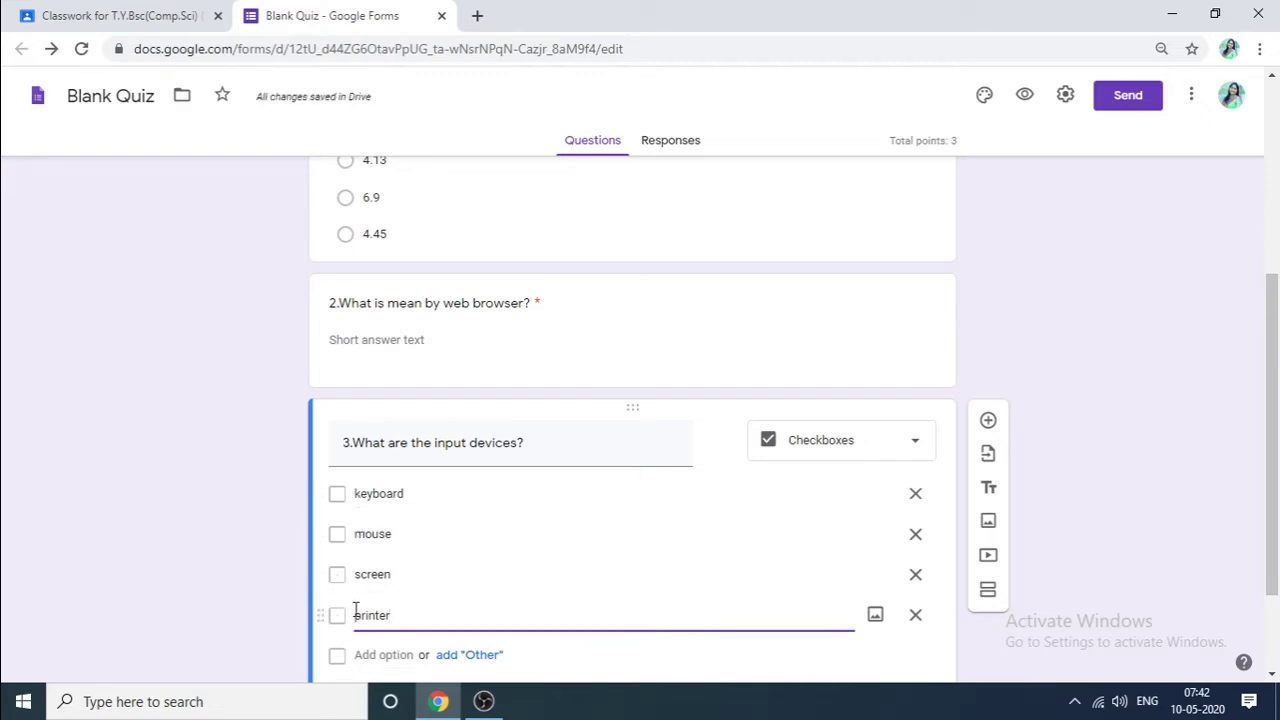
In the input devices question's answer key, mark keyboard and mouse as correct and save it with 1 point
{"action": "scroll", "coordinate": [373, 609], "scroll_direction": "down", "scroll_amount": 1}
{"action": "scroll", "coordinate": [373, 609], "scroll_direction": "down", "scroll_amount": 1}
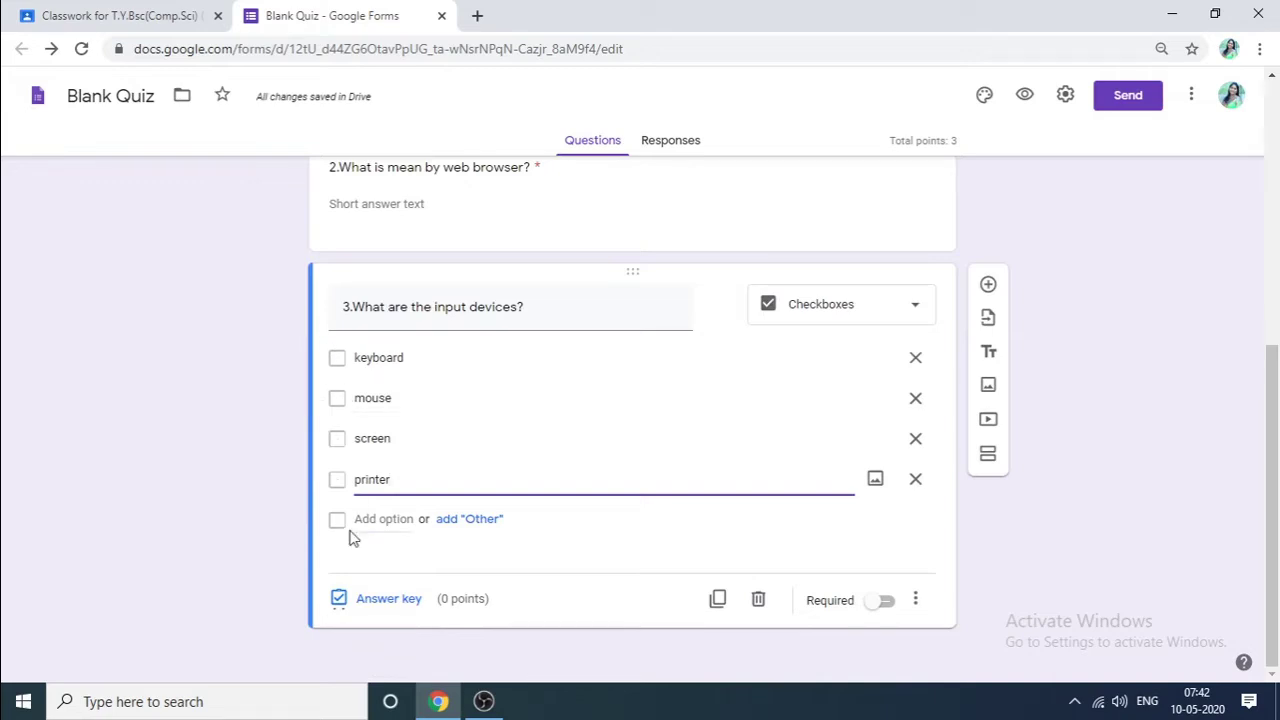
{"action": "left_click", "coordinate": [366, 604]}
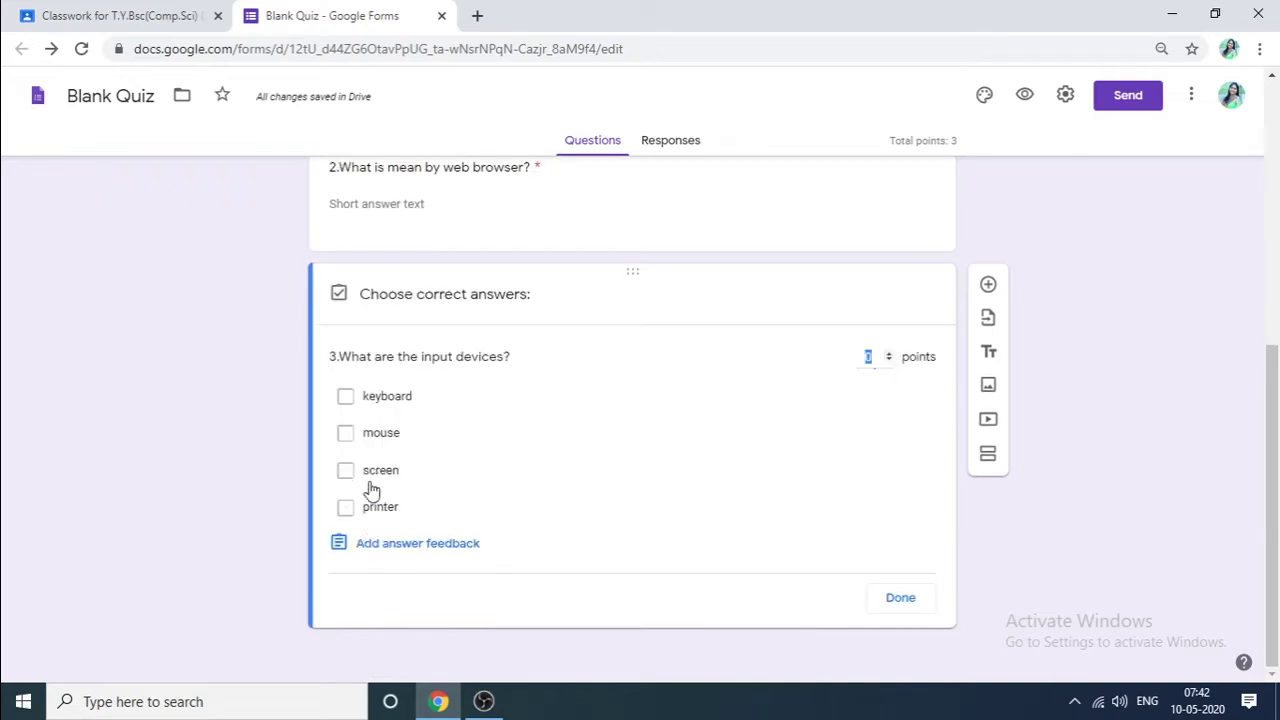
{"action": "left_click", "coordinate": [346, 398]}
{"action": "left_click", "coordinate": [346, 435]}
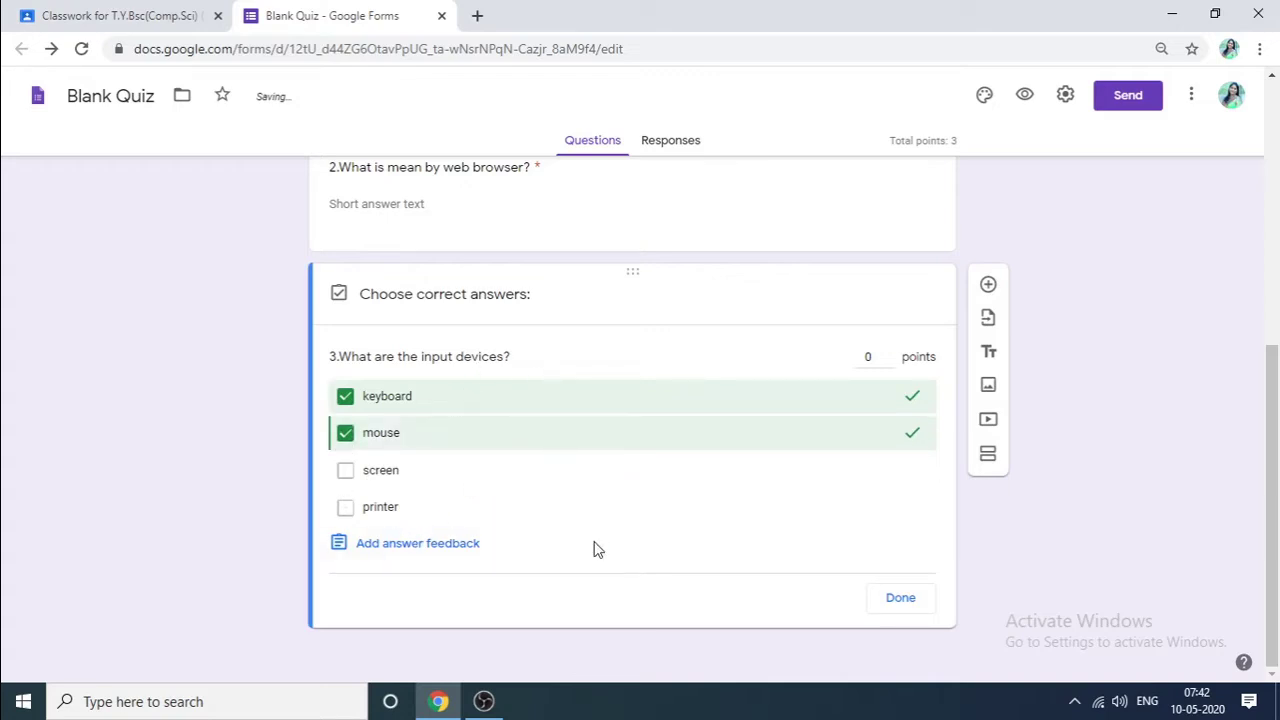
{"action": "left_click", "coordinate": [889, 354]}
{"action": "left_click", "coordinate": [899, 599]}
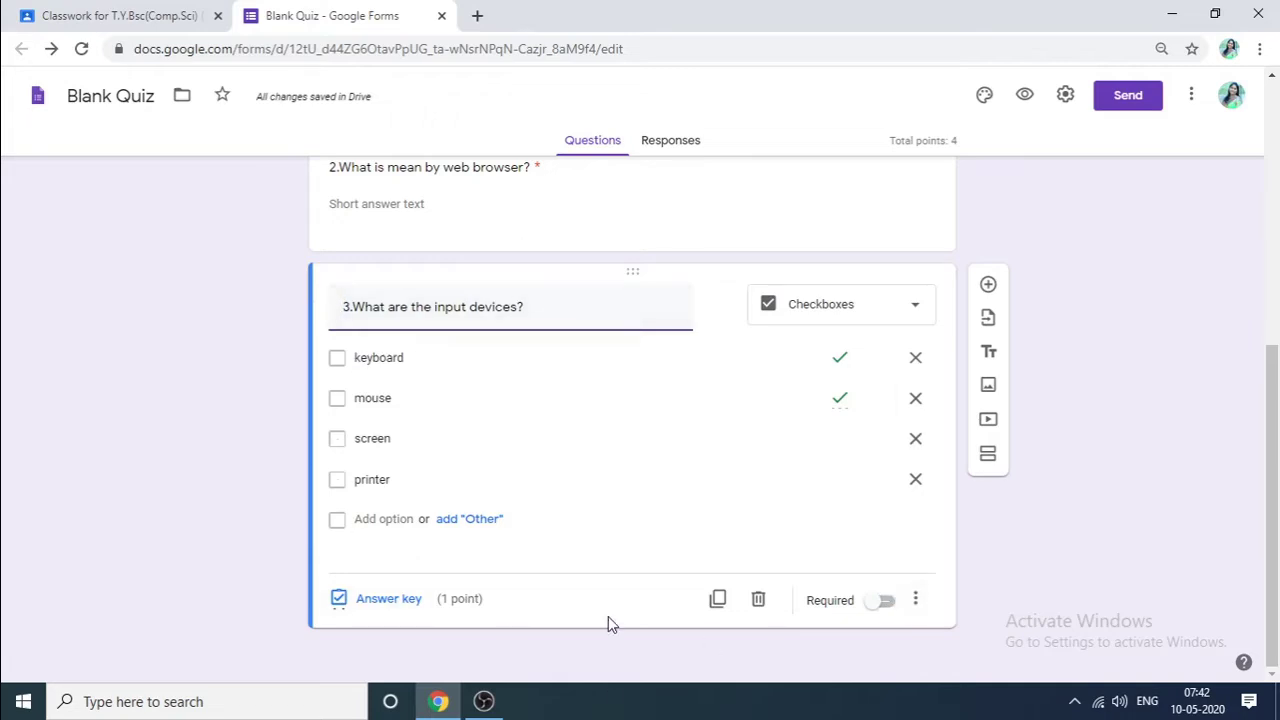
{"action": "left_click", "coordinate": [840, 399]}
Add a blank question below the input devices question and review the types and answer keys of the earlier questions
{"action": "left_click", "coordinate": [988, 285]}
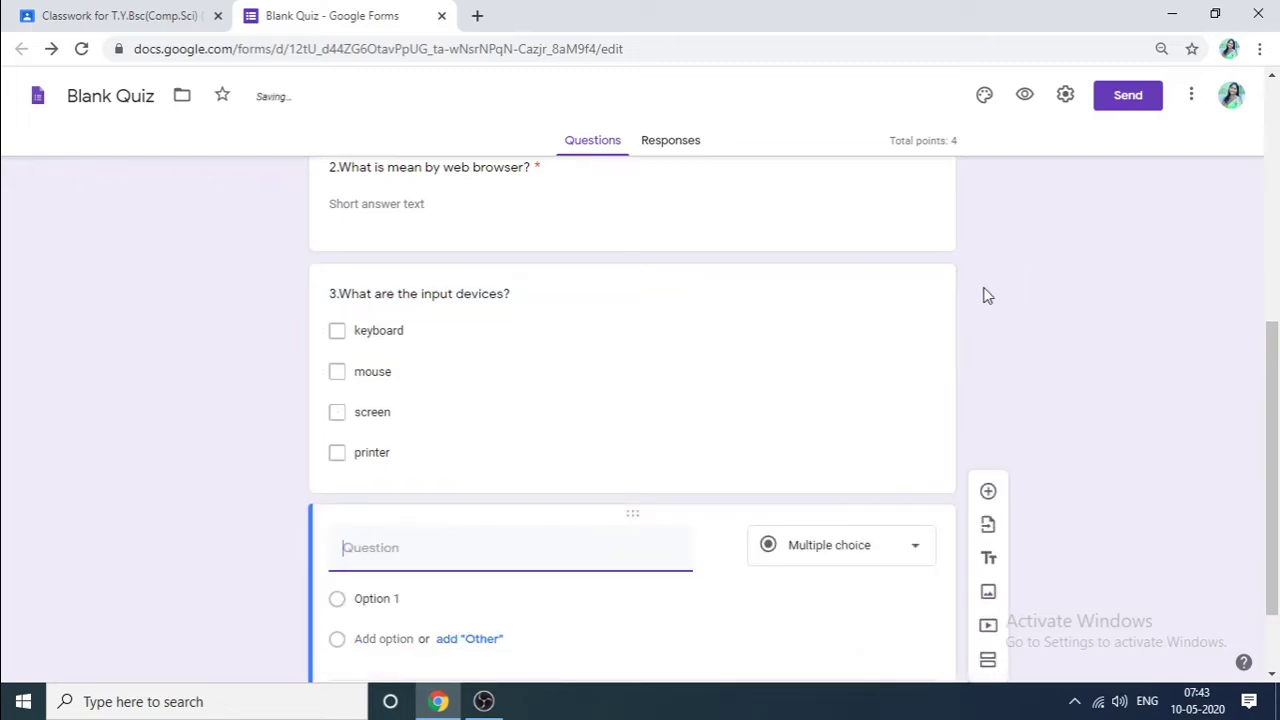
{"action": "scroll", "coordinate": [360, 470], "scroll_direction": "up", "scroll_amount": 5}
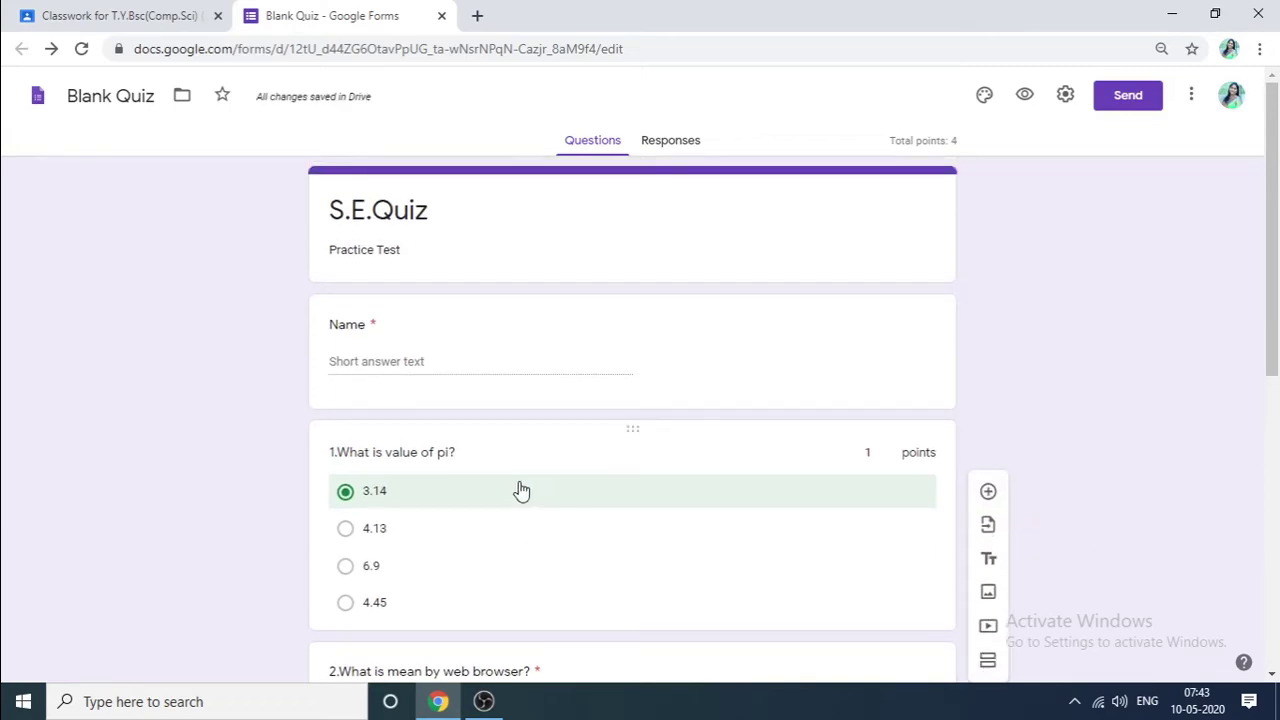
{"action": "scroll", "coordinate": [748, 494], "scroll_direction": "down", "scroll_amount": 2}
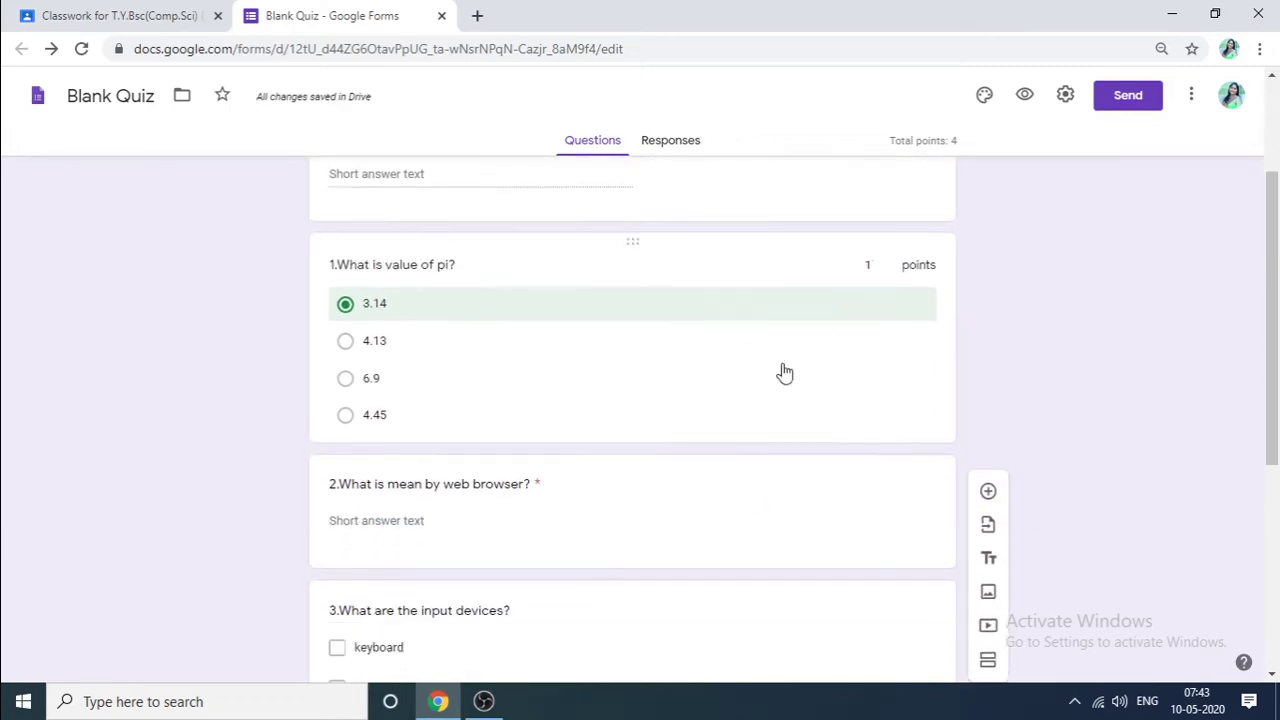
{"action": "scroll", "coordinate": [786, 330], "scroll_direction": "down", "scroll_amount": 2}
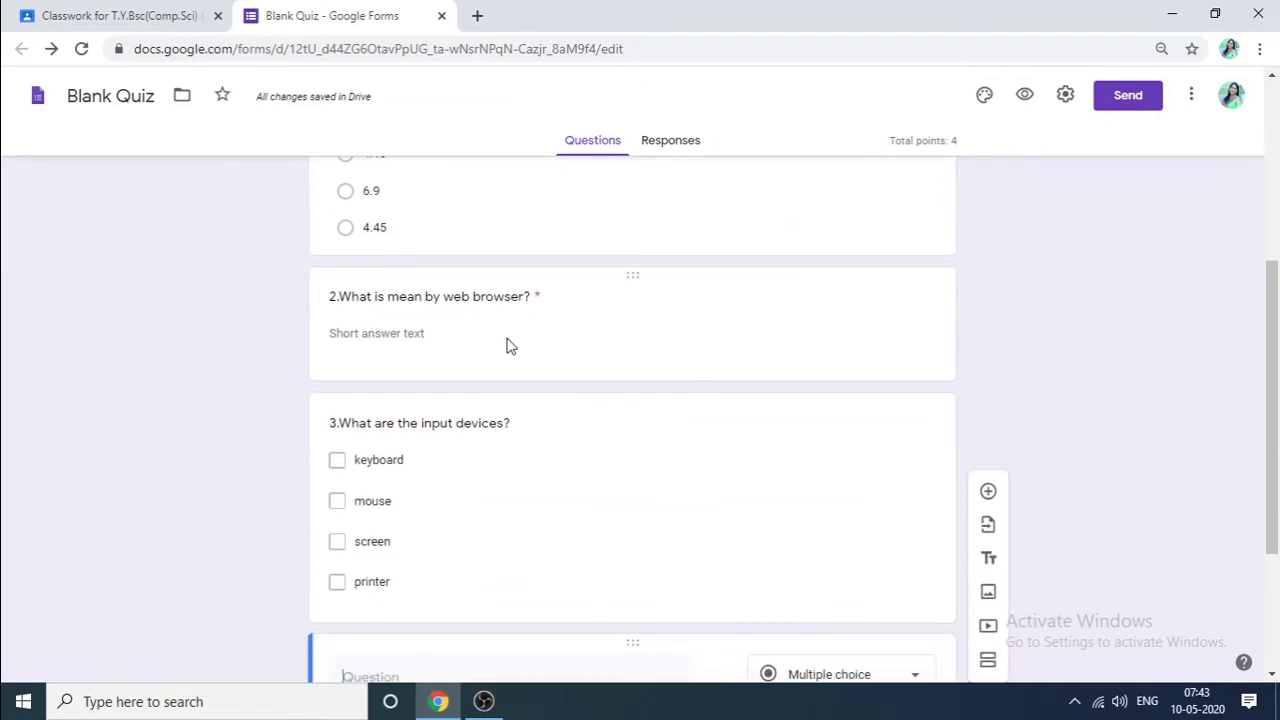
{"action": "left_click", "coordinate": [409, 342]}
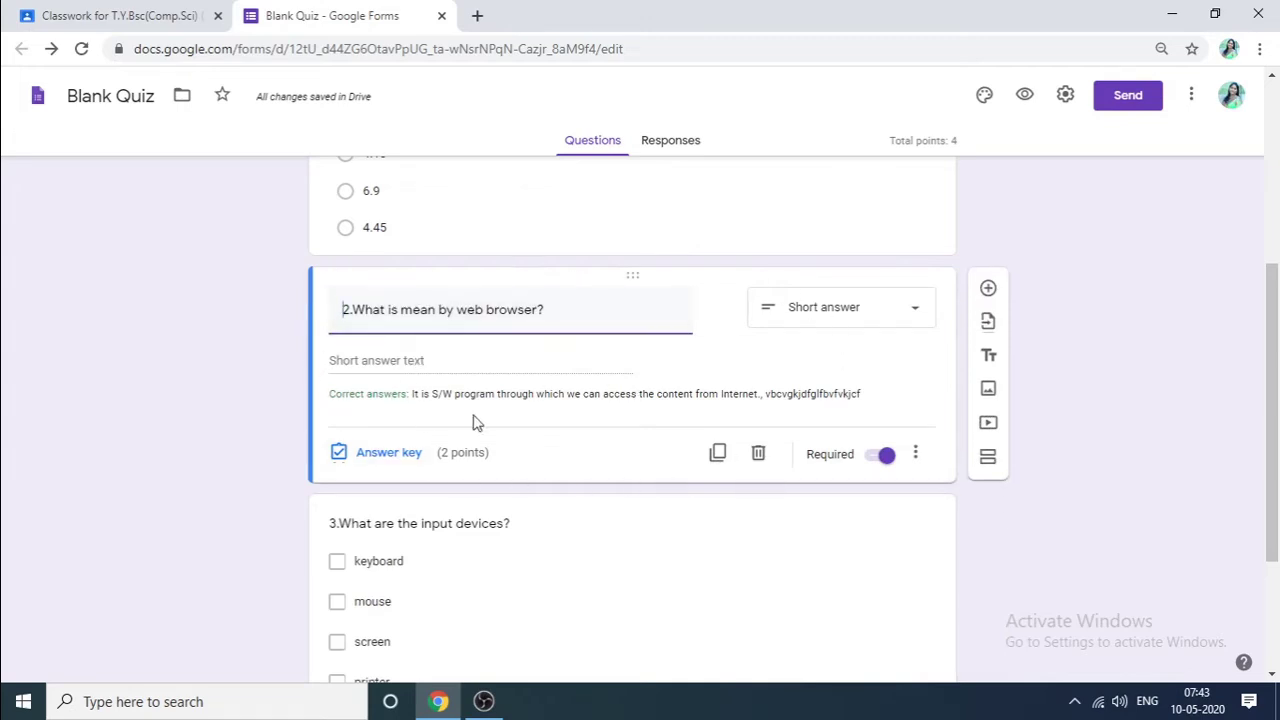
{"action": "scroll", "coordinate": [600, 565], "scroll_direction": "down", "scroll_amount": 3}
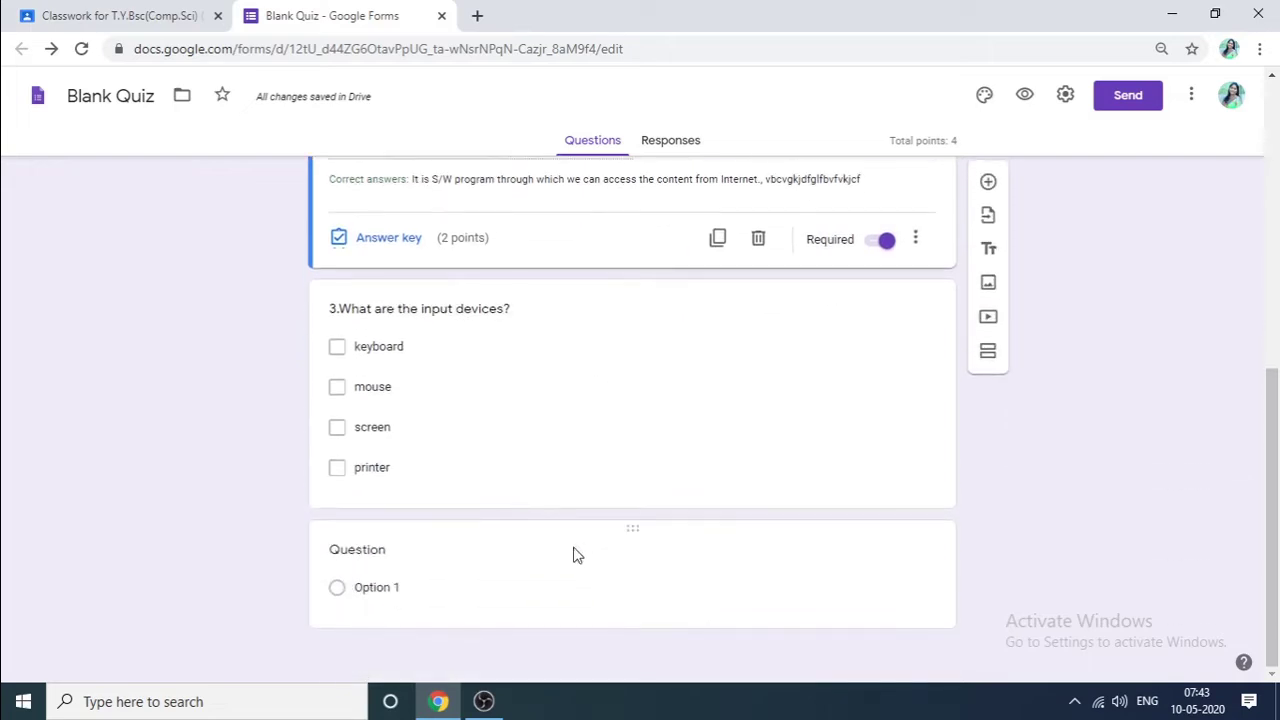
{"action": "left_click", "coordinate": [479, 422]}
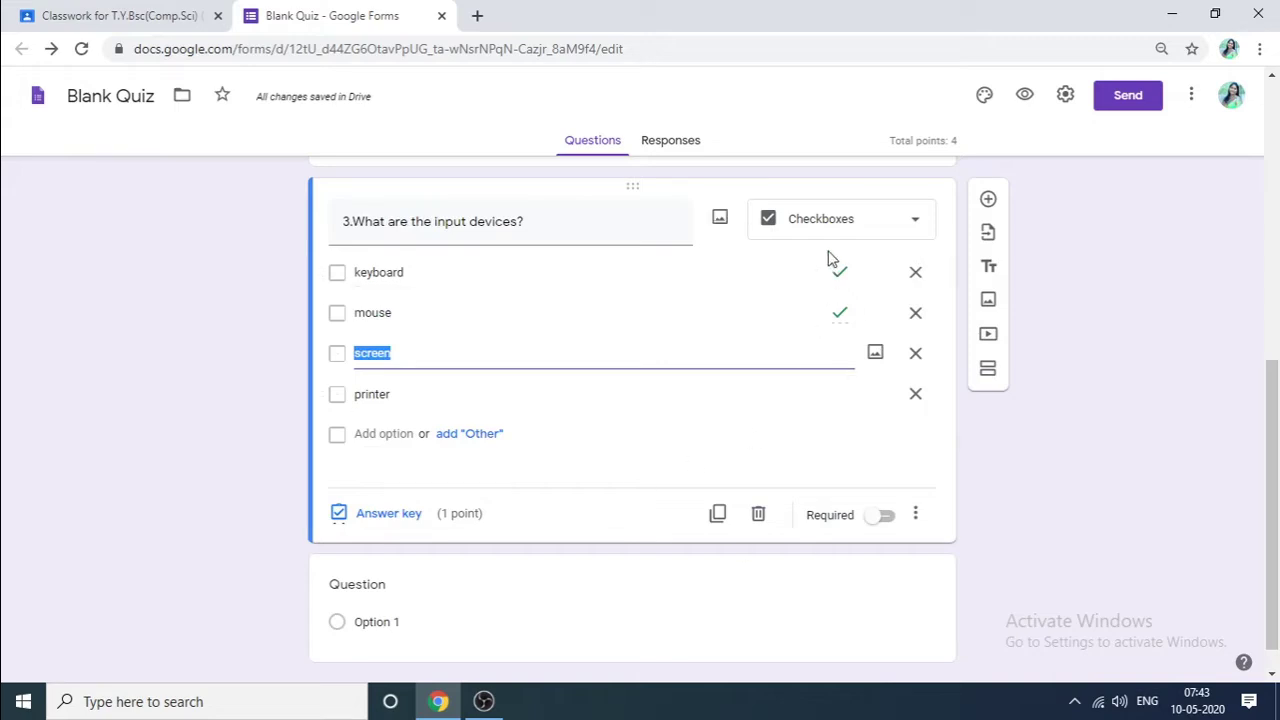
{"action": "scroll", "coordinate": [680, 635], "scroll_direction": "down", "scroll_amount": 1}
Enter "4.Indentify the person in Image?" as the title of the blank question below the input devices question
{"action": "left_click", "coordinate": [423, 553]}
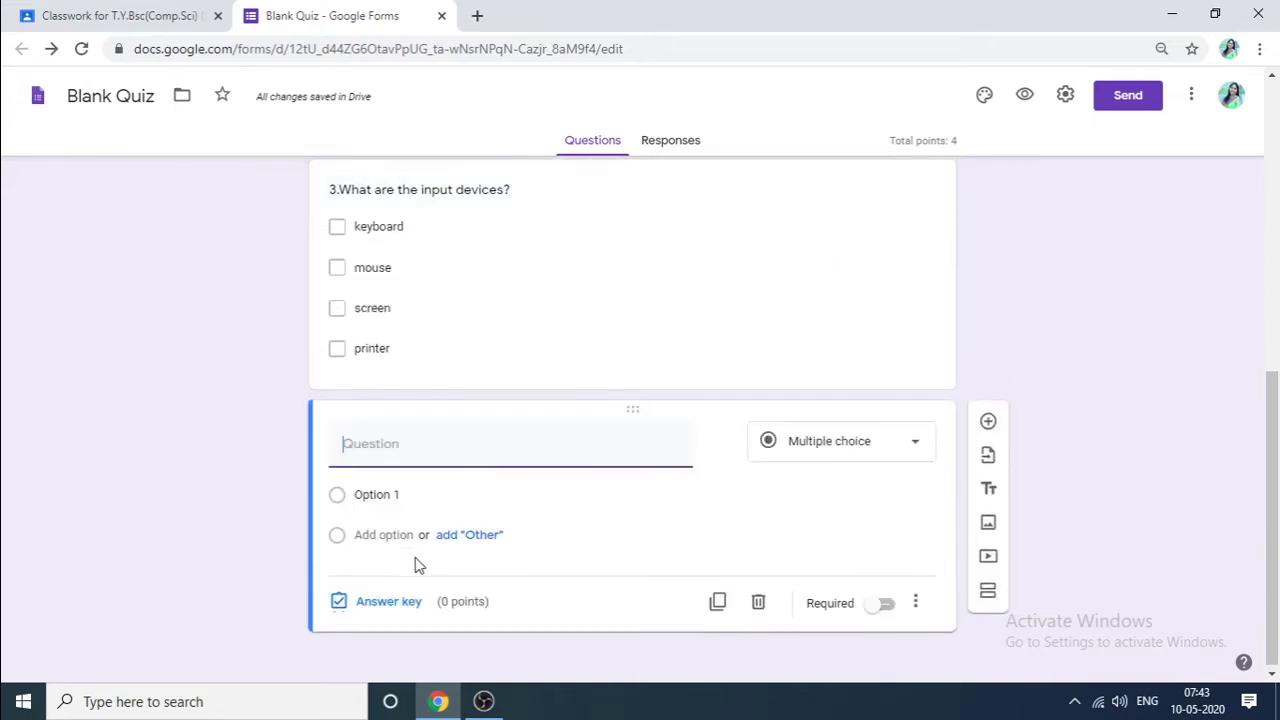
{"action": "type", "text": "4"}
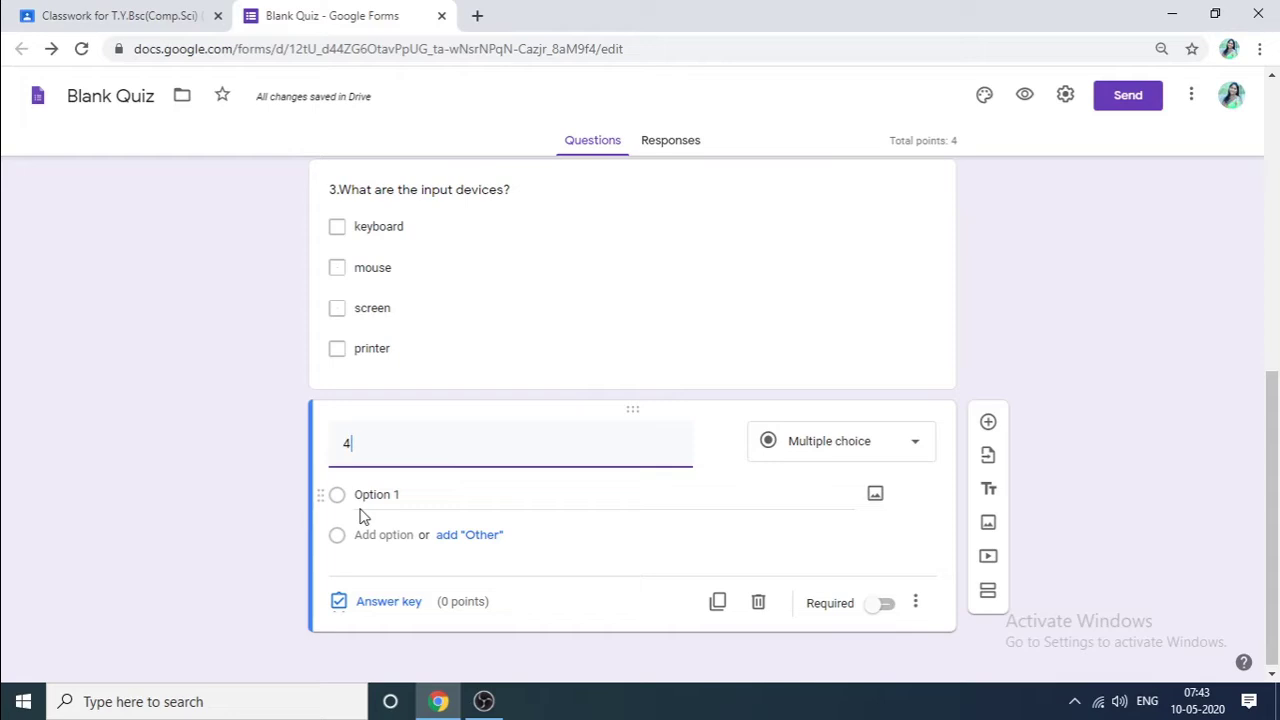
{"action": "type", "text": "."}
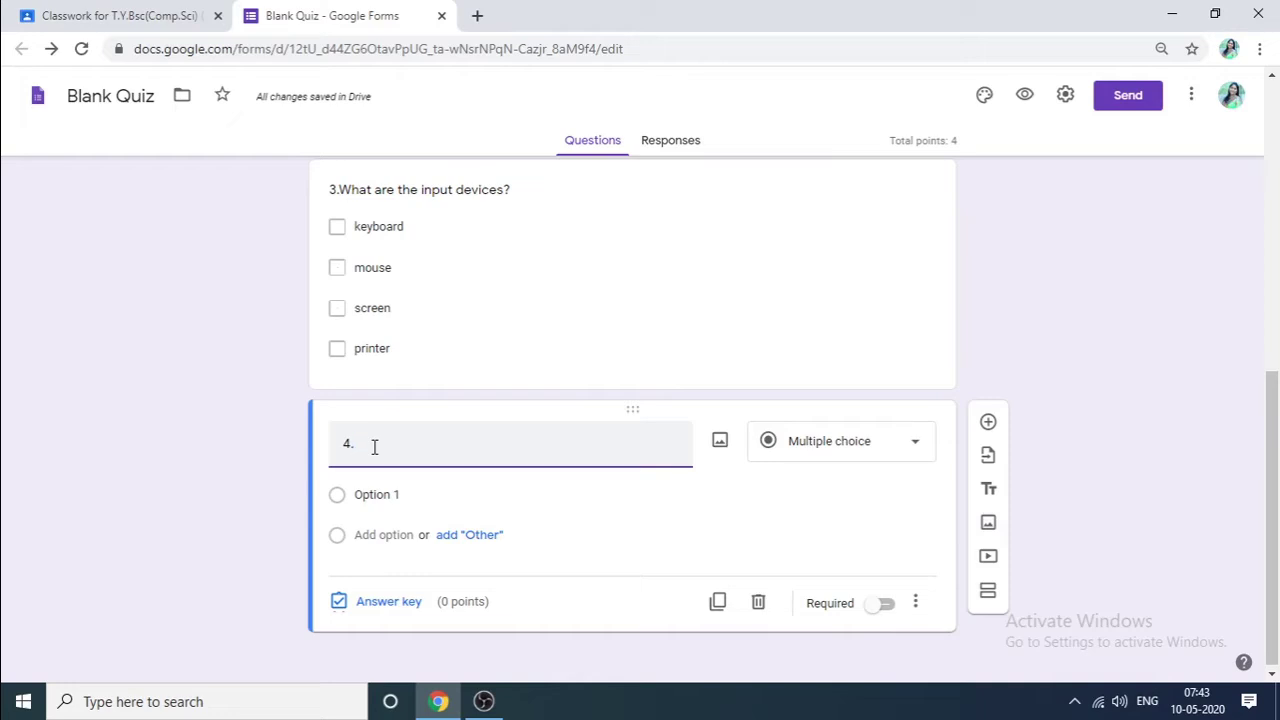
{"action": "type", "text": "Who"}
{"action": "key", "text": "BackSpace"}
{"action": "key", "text": "BackSpace"}
{"action": "type", "text": "Indentify the pers"}
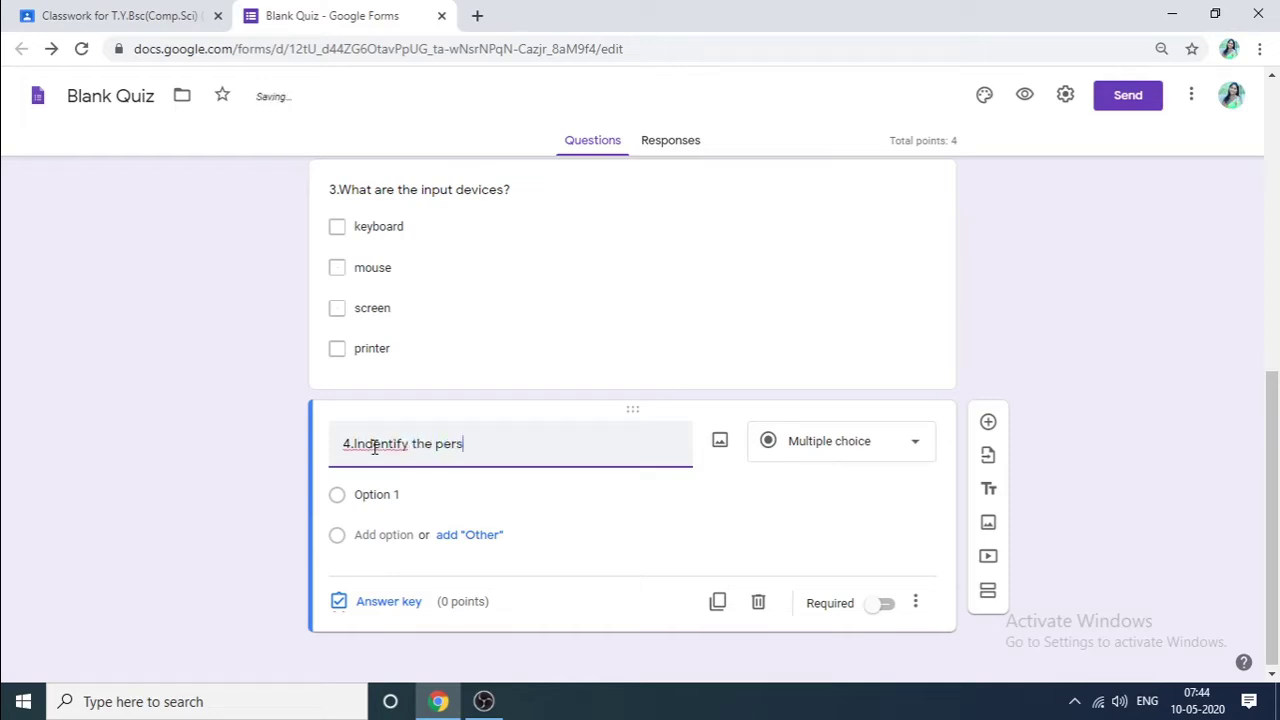
{"action": "type", "text": "on in "}
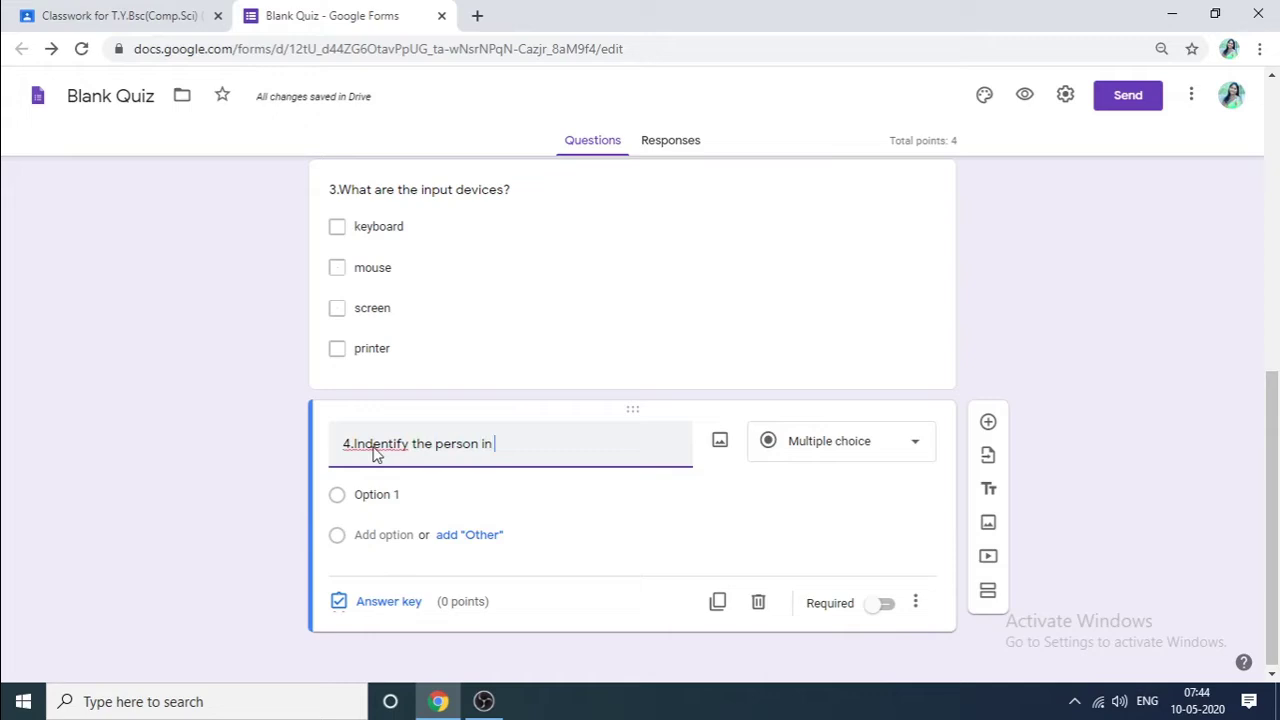
{"action": "type", "text": "Image?"}
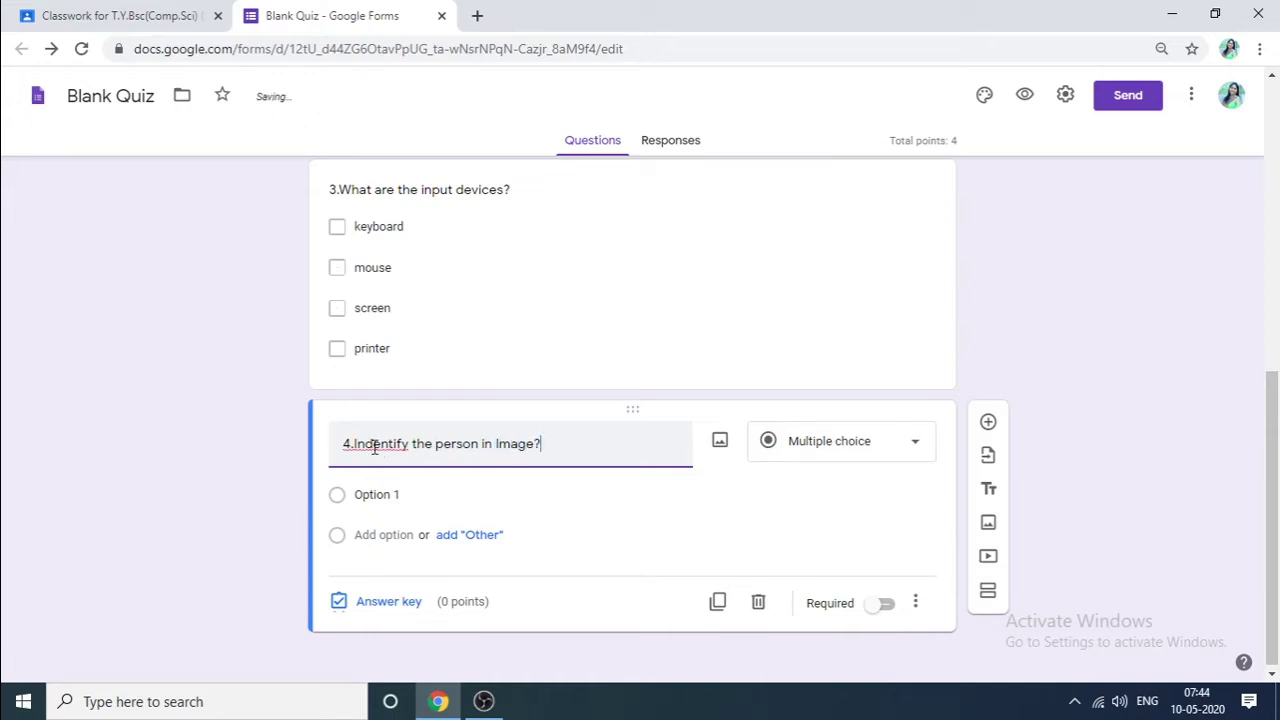
Correct the fourth question's title to "4. Identify the person in Image?" using a space after the number and the spelling suggestion
{"action": "right_click", "coordinate": [375, 447]}
{"action": "left_click", "coordinate": [413, 220]}
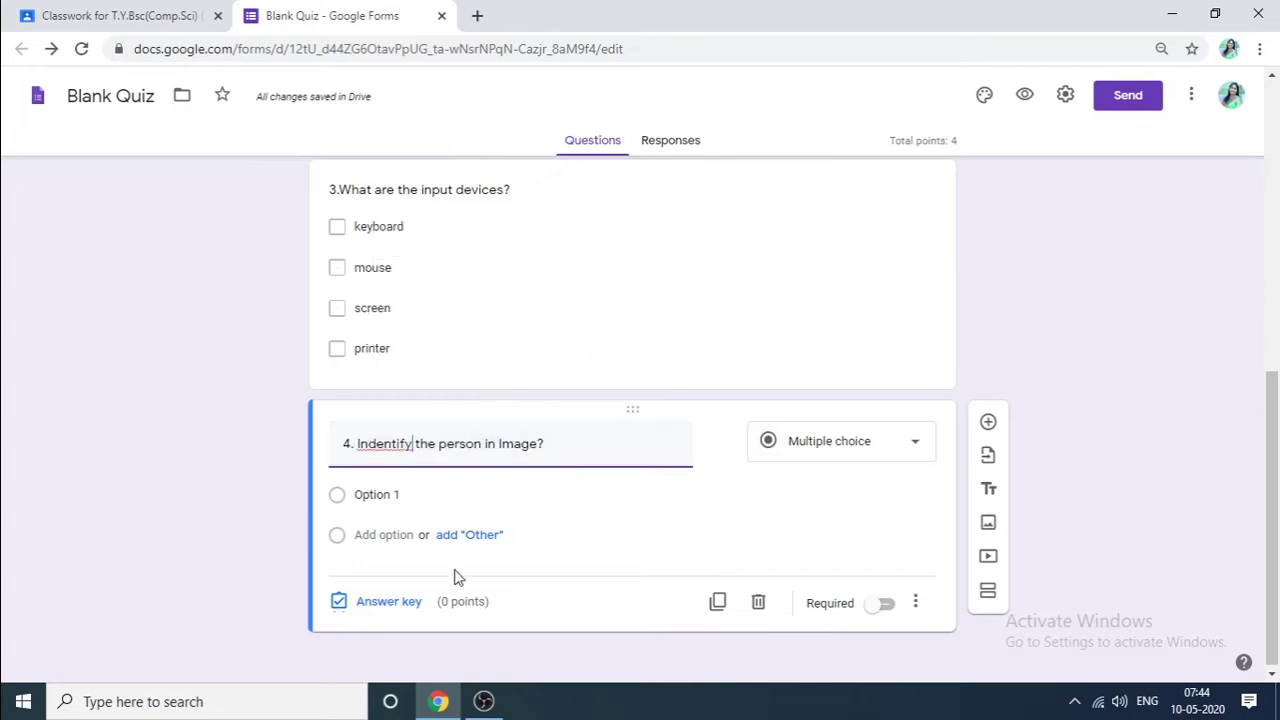
{"action": "right_click", "coordinate": [366, 447]}
{"action": "left_click", "coordinate": [432, 197]}
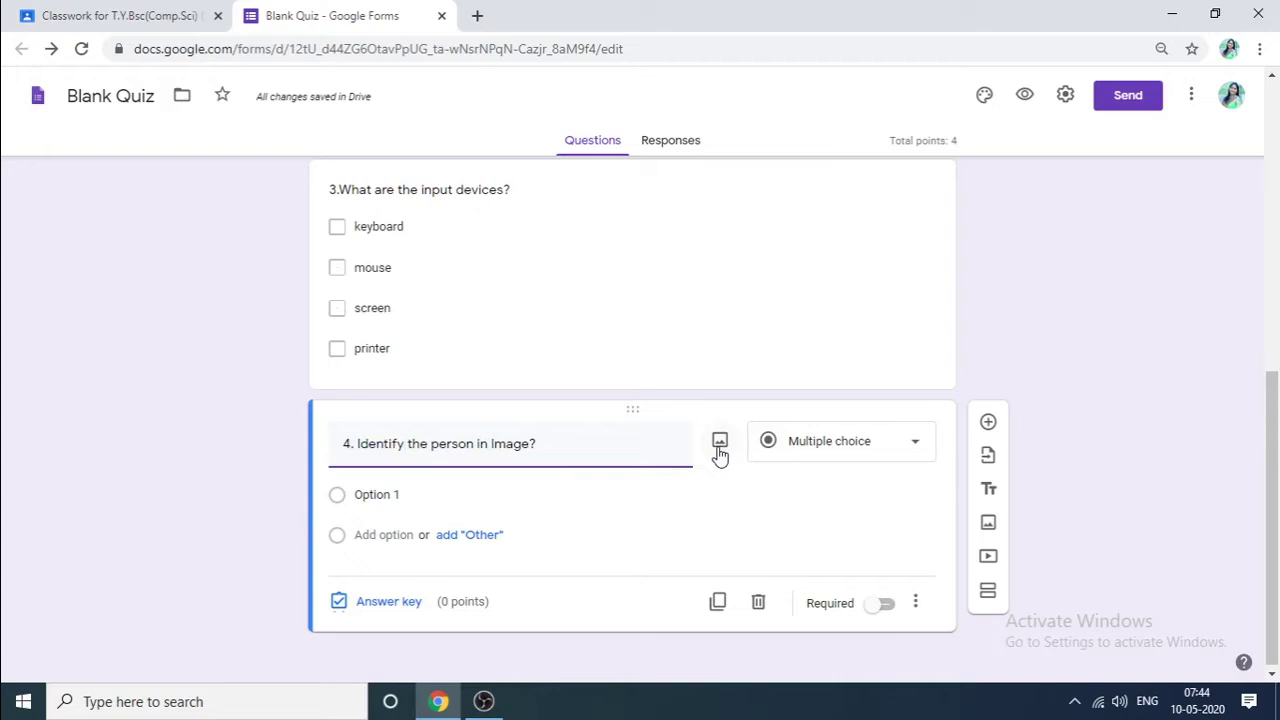
Upload the picture "Image" from the Google Classroom Training folder into the fourth question
{"action": "left_click", "coordinate": [720, 443]}
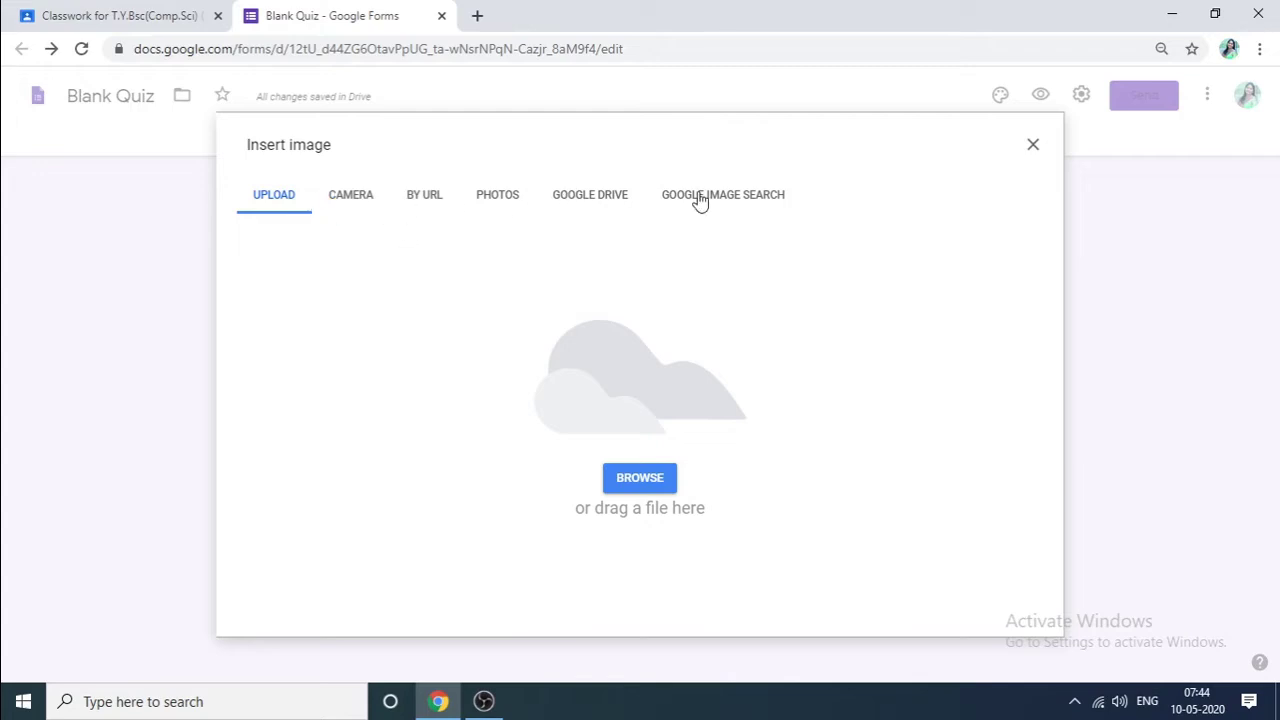
{"action": "left_click", "coordinate": [640, 480]}
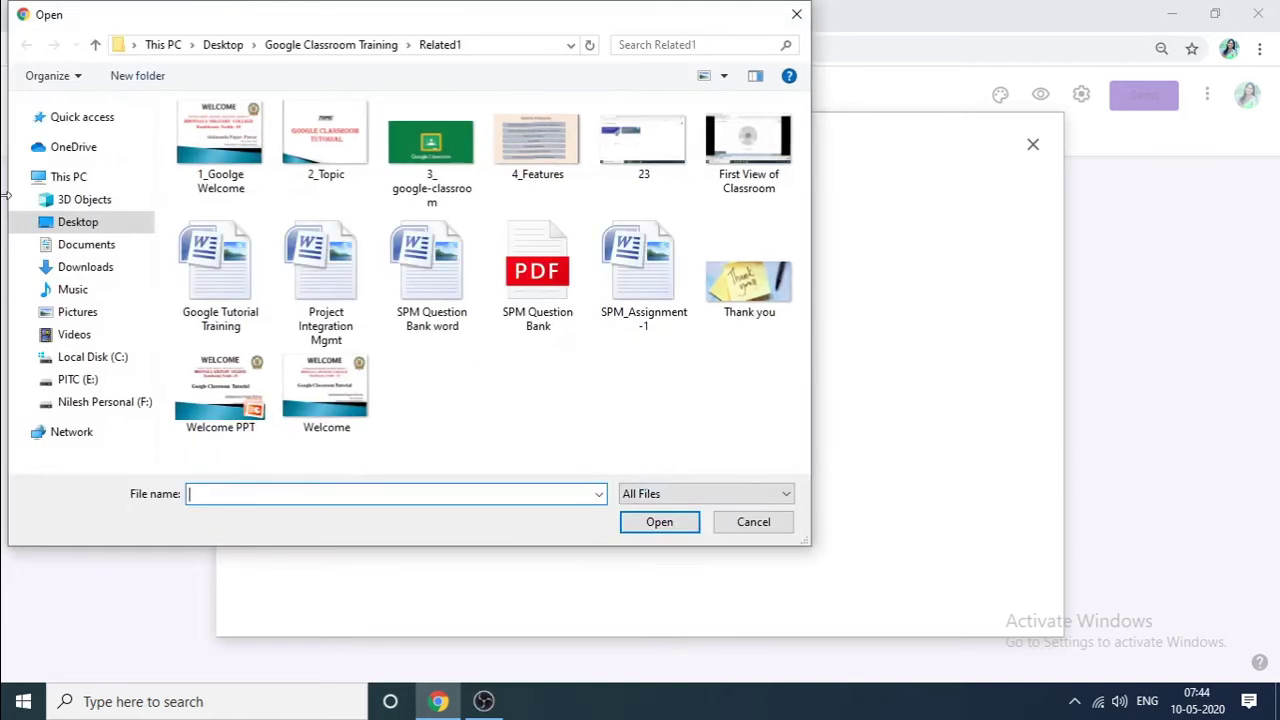
{"action": "left_click", "coordinate": [96, 46]}
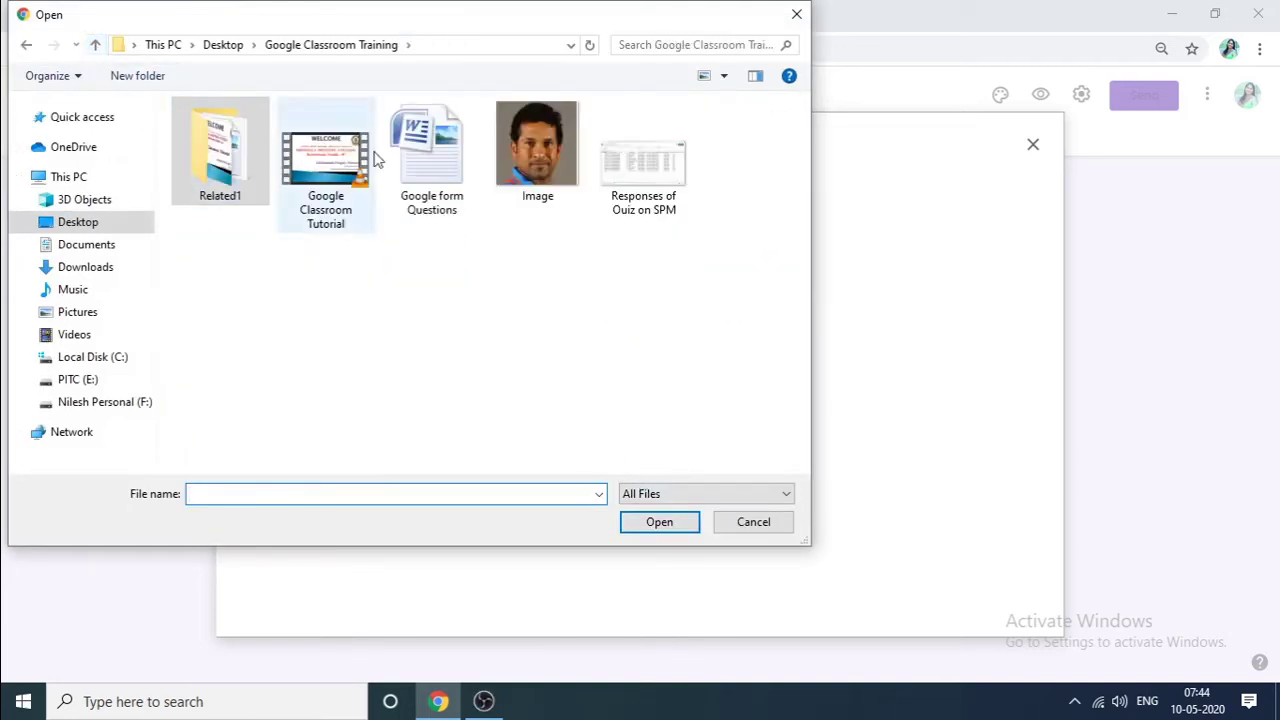
{"action": "left_click", "coordinate": [537, 148]}
{"action": "left_click", "coordinate": [640, 528]}
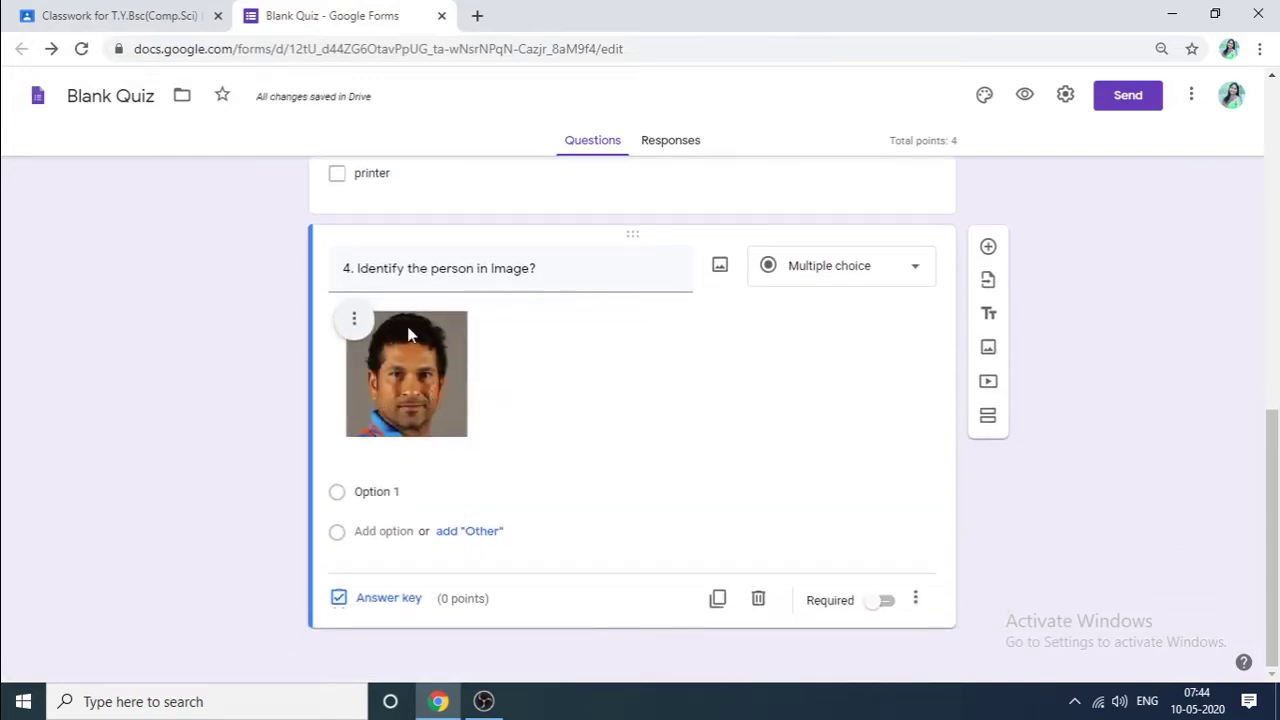
Enter "Sachin TEndulakar" as the image question's first option and check its spelling suggestions
{"action": "left_click", "coordinate": [385, 489]}
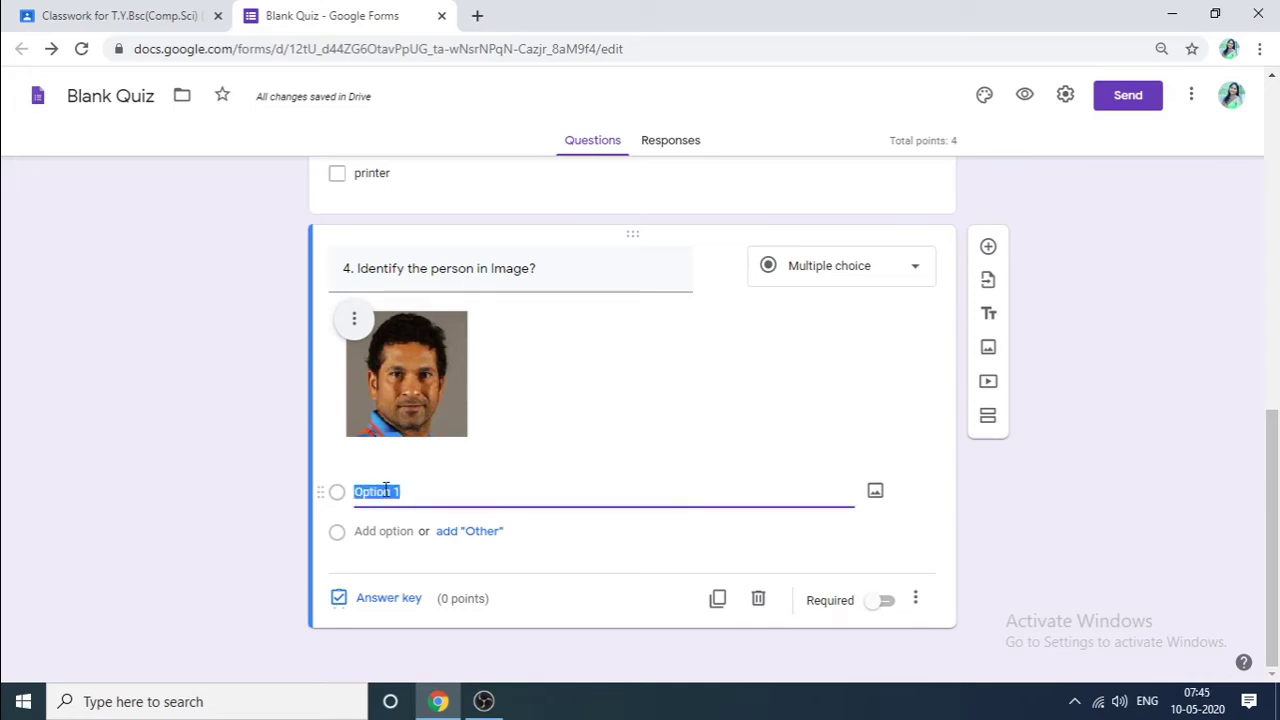
{"action": "type", "text": "Sac"}
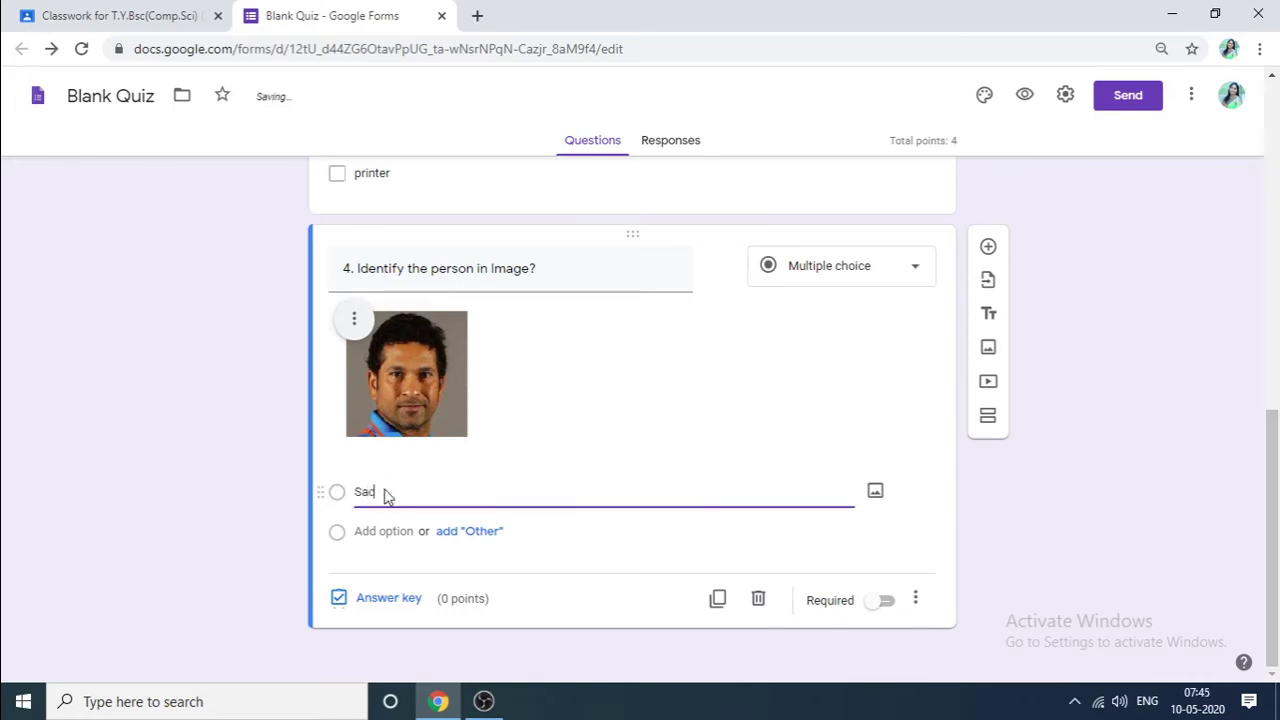
{"action": "type", "text": "hin TEndu"}
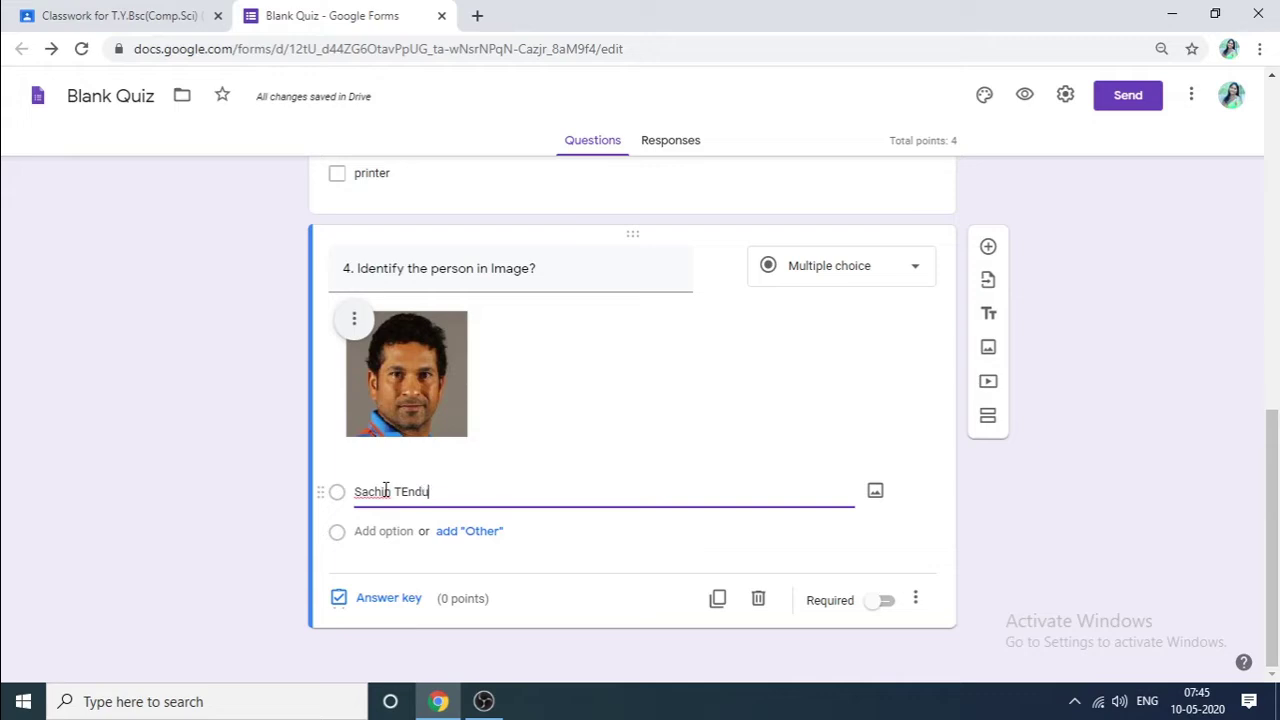
{"action": "type", "text": "lakar"}
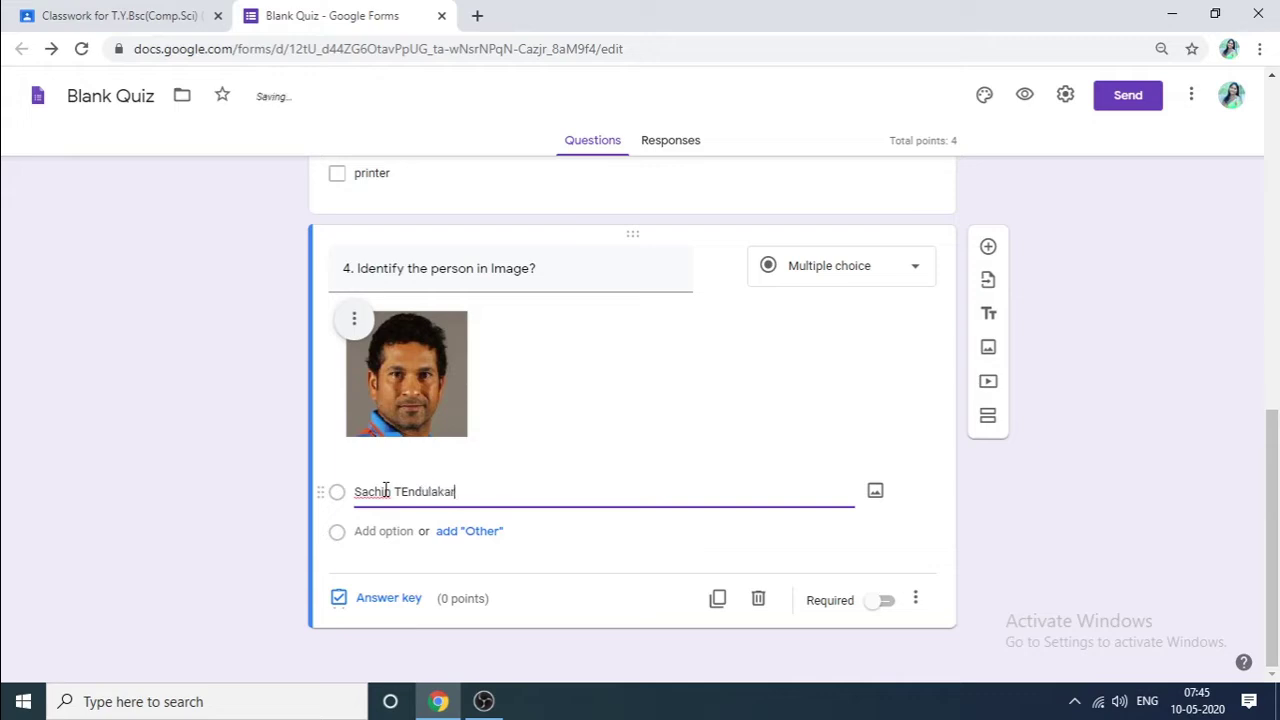
{"action": "right_click", "coordinate": [411, 491]}
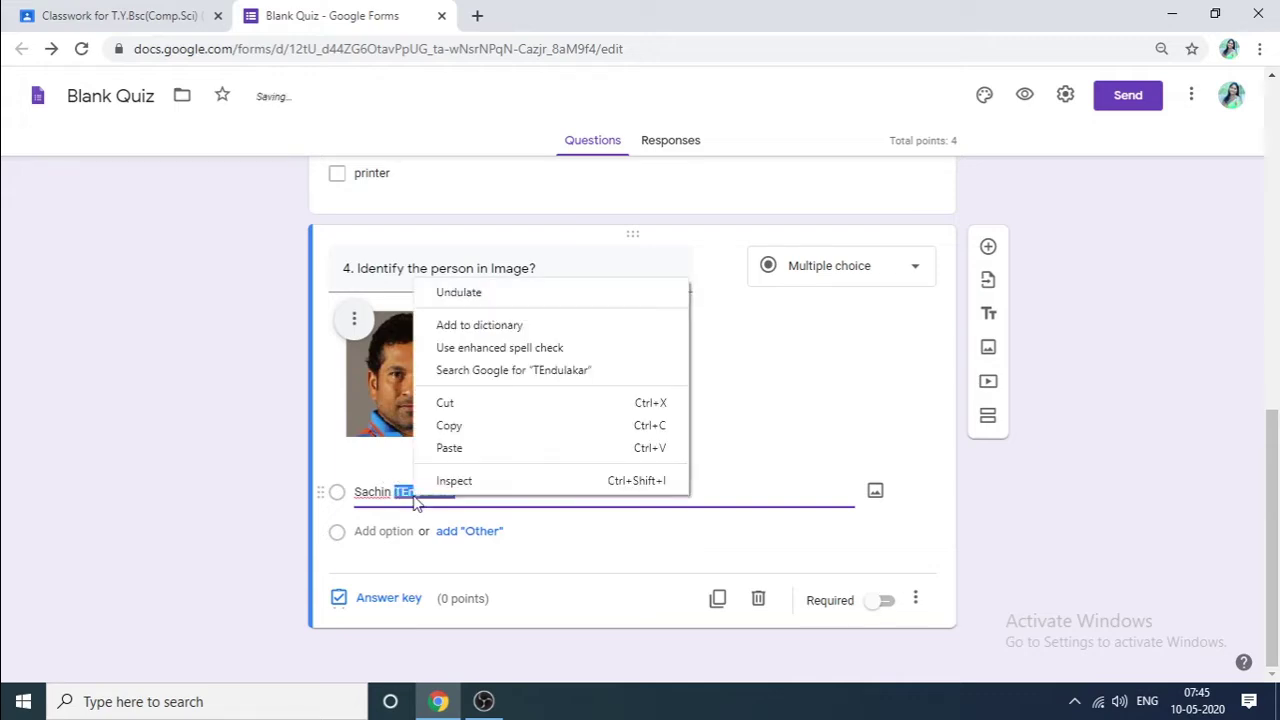
{"action": "left_click", "coordinate": [422, 540]}
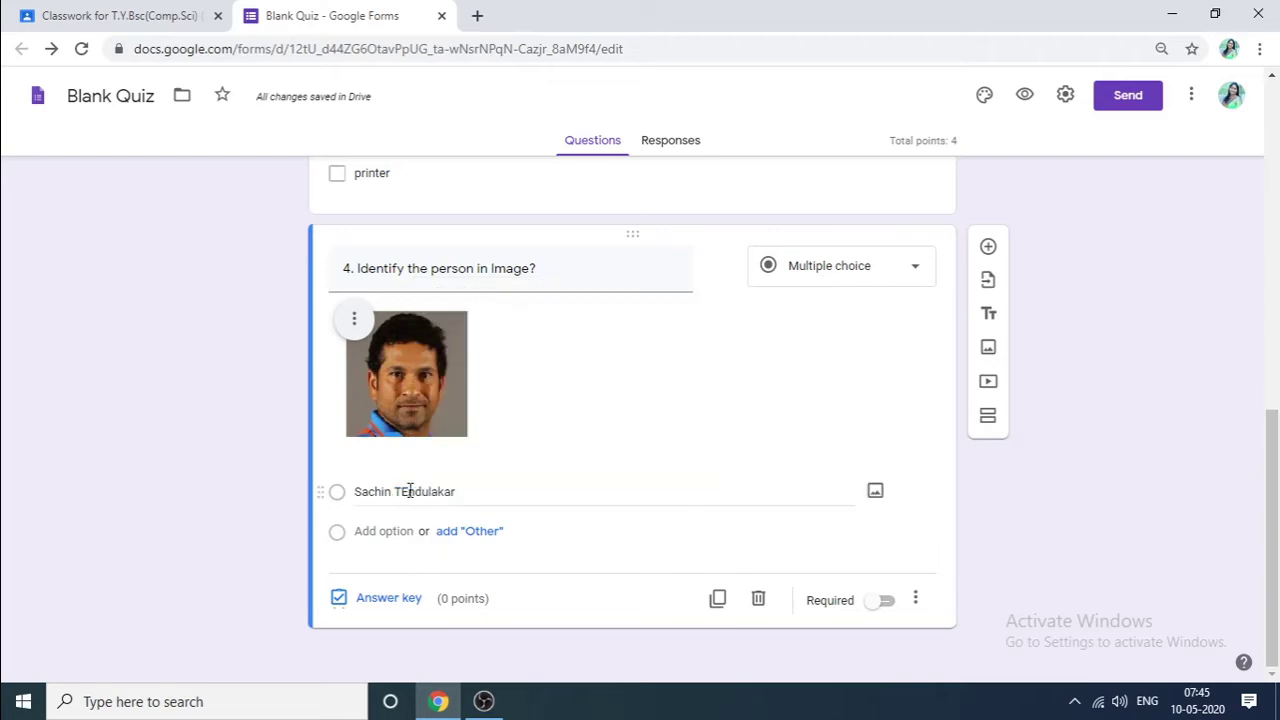
Replace the text of the image question's first option with "Sachin Tendulkar"
{"action": "triple_click", "coordinate": [414, 494]}
{"action": "key", "text": "BackSpace"}
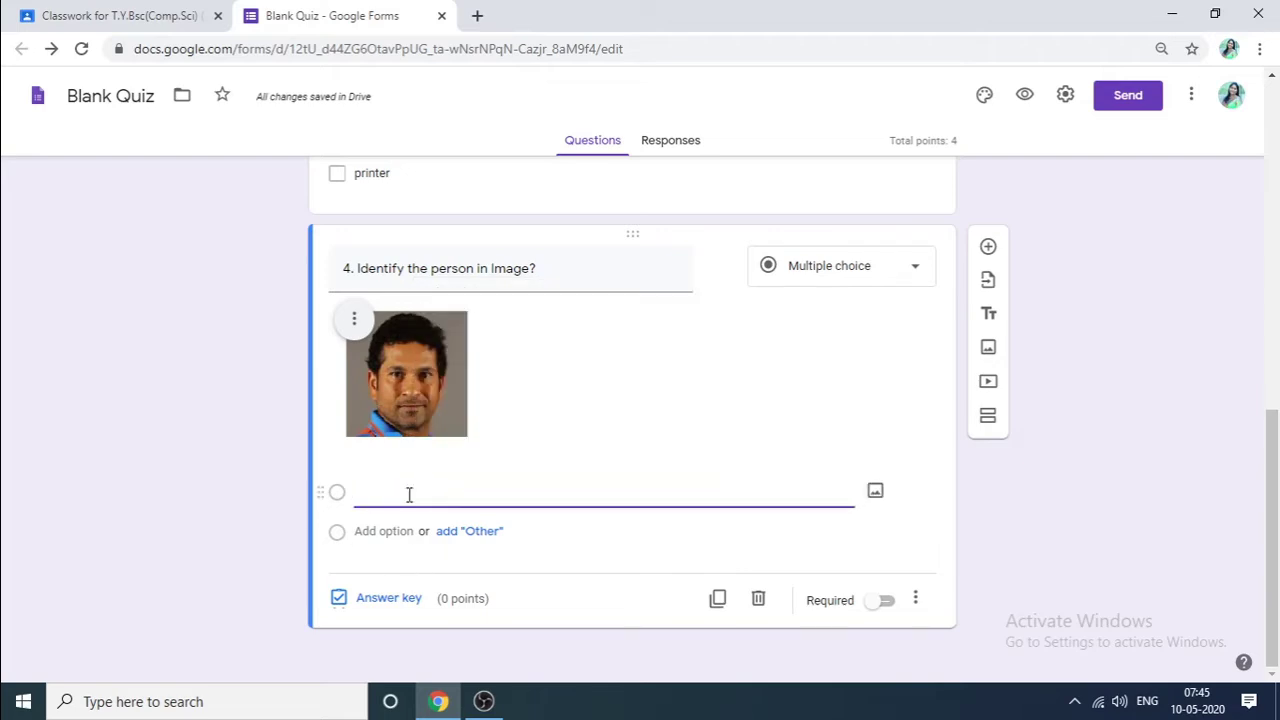
{"action": "type", "text": "e"}
{"action": "type", "text": "2.What is mean by web browser?"}
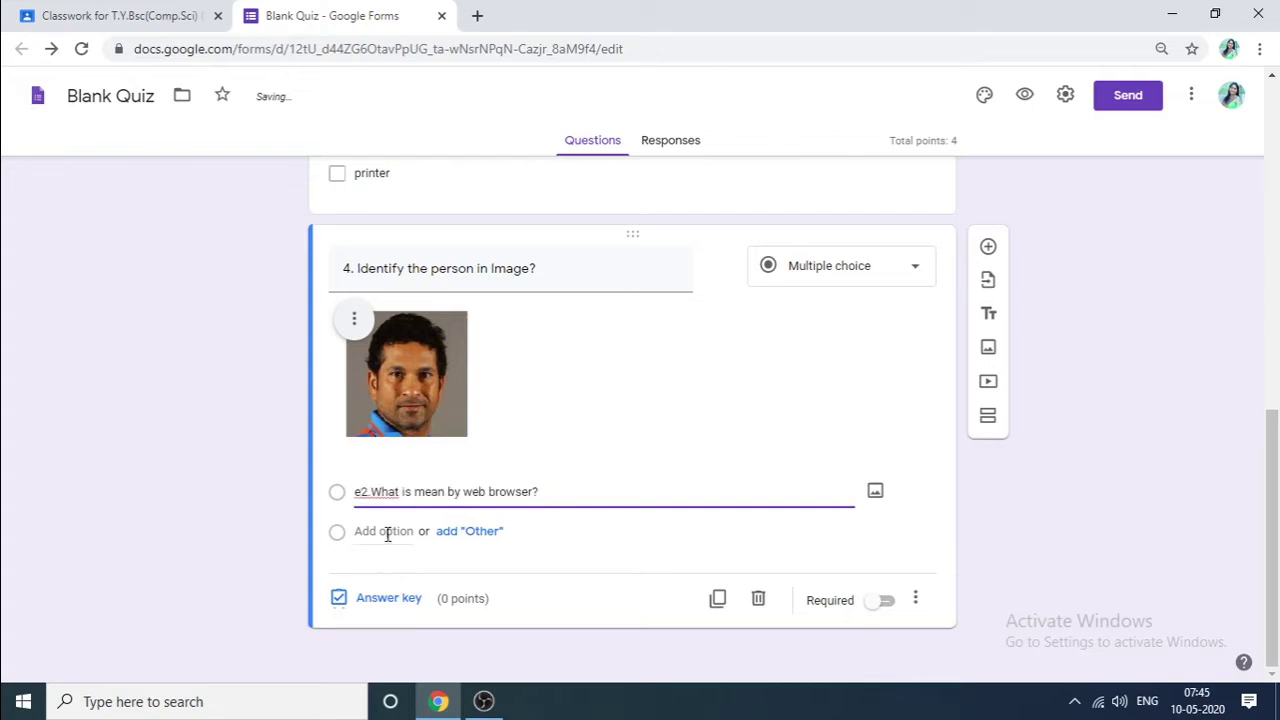
{"action": "key", "text": "BackSpace"}
{"action": "key", "text": "BackSpace"}
{"action": "key", "text": "BackSpace"}
{"action": "key", "text": "BackSpace"}
{"action": "key", "text": "BackSpace"}
{"action": "key", "text": "BackSpace"}
{"action": "key", "text": "BackSpace"}
{"action": "key", "text": "BackSpace"}
{"action": "key", "text": "BackSpace"}
{"action": "key", "text": "BackSpace"}
{"action": "key", "text": "BackSpace"}
{"action": "key", "text": "BackSpace"}
{"action": "key", "text": "BackSpace"}
{"action": "key", "text": "BackSpace"}
{"action": "key", "text": "BackSpace"}
{"action": "key", "text": "BackSpace"}
{"action": "key", "text": "BackSpace"}
{"action": "key", "text": "BackSpace"}
{"action": "key", "text": "BackSpace"}
{"action": "key", "text": "BackSpace"}
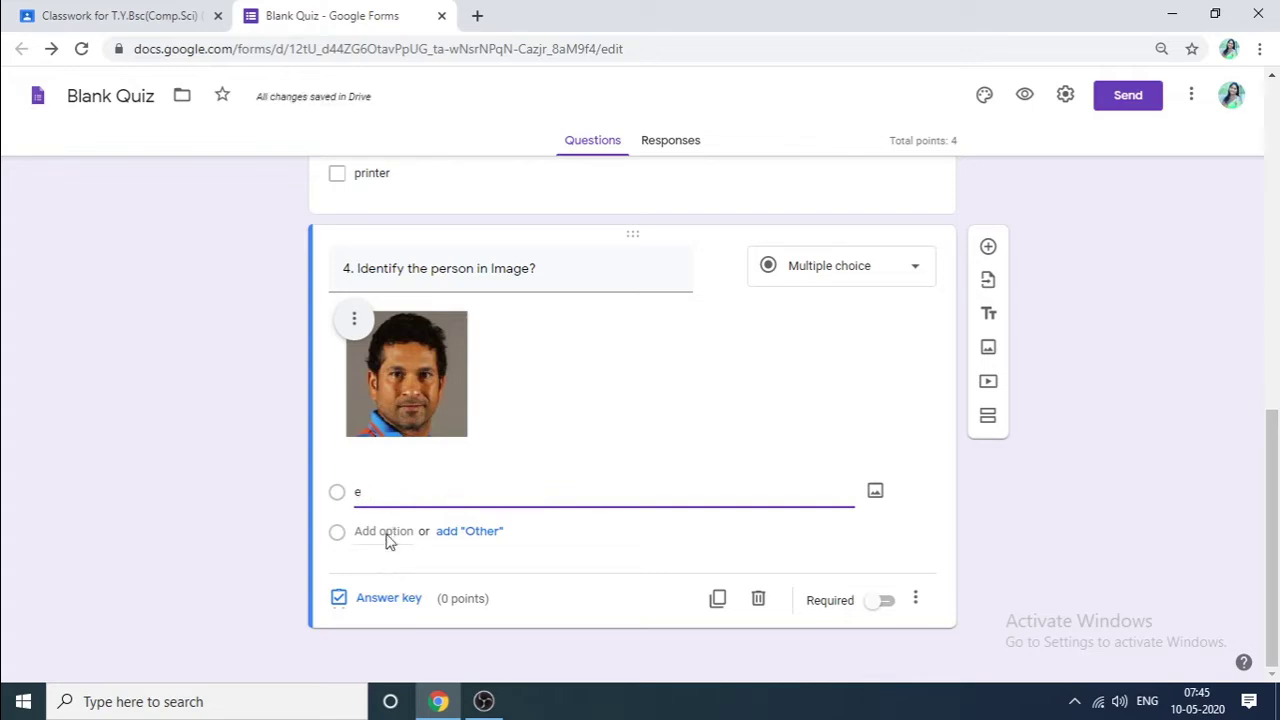
{"action": "type", "text": "Sachin T"}
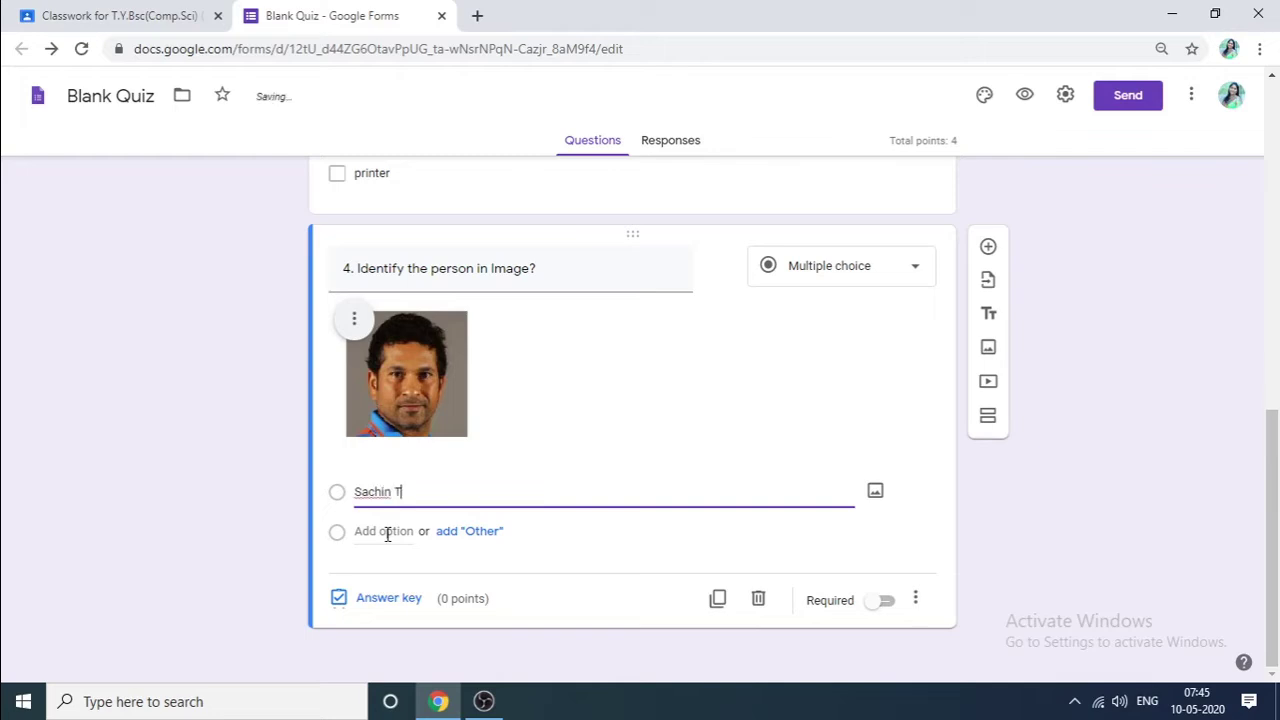
{"action": "type", "text": "endulkar"}
Add the options "Virat Kohli", "Sehwag" and "Shikhar Dhavan" below the first option of the image question
{"action": "left_click", "coordinate": [398, 533]}
{"action": "type", "text": "Vi"}
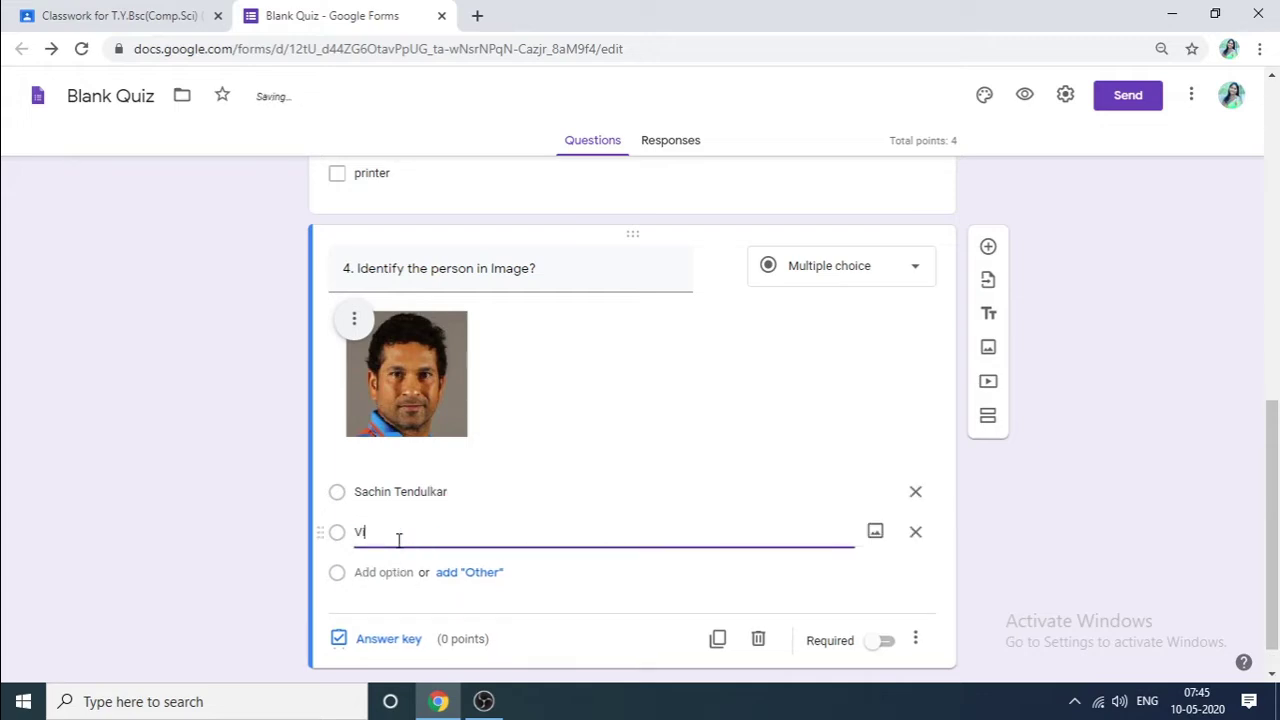
{"action": "type", "text": "rat Kohli"}
{"action": "left_click", "coordinate": [382, 572]}
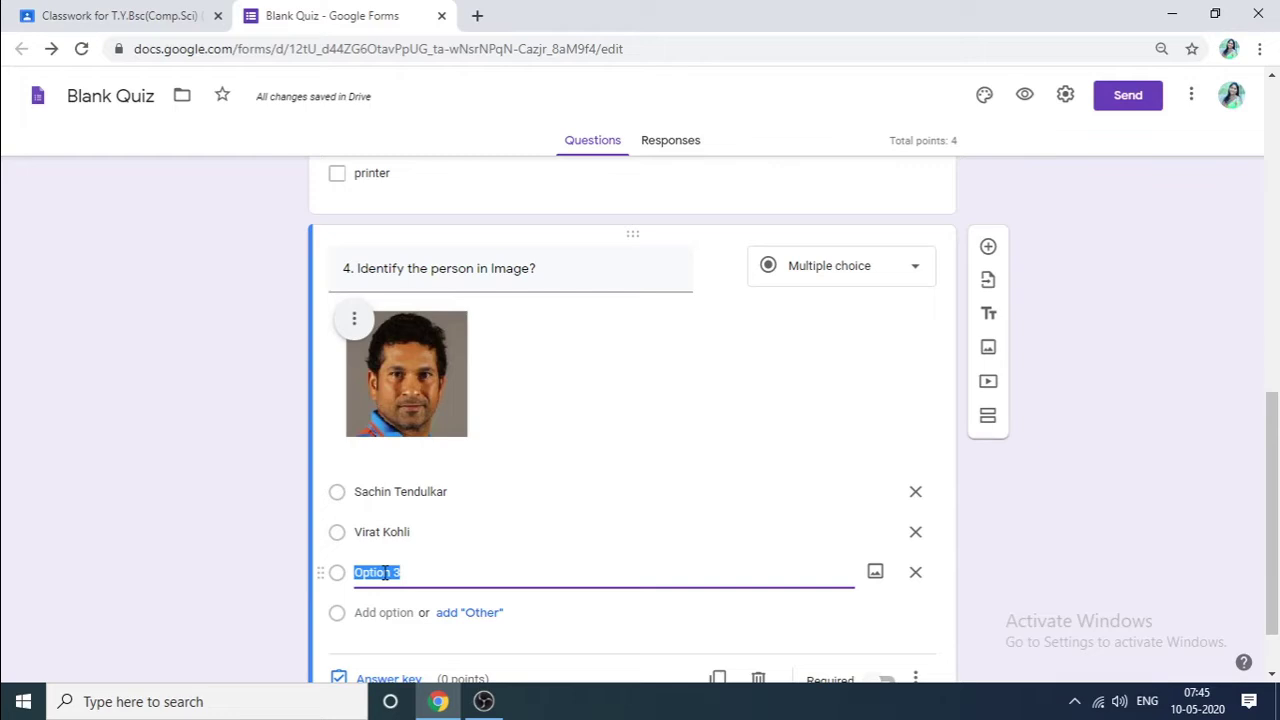
{"action": "type", "text": "Seh"}
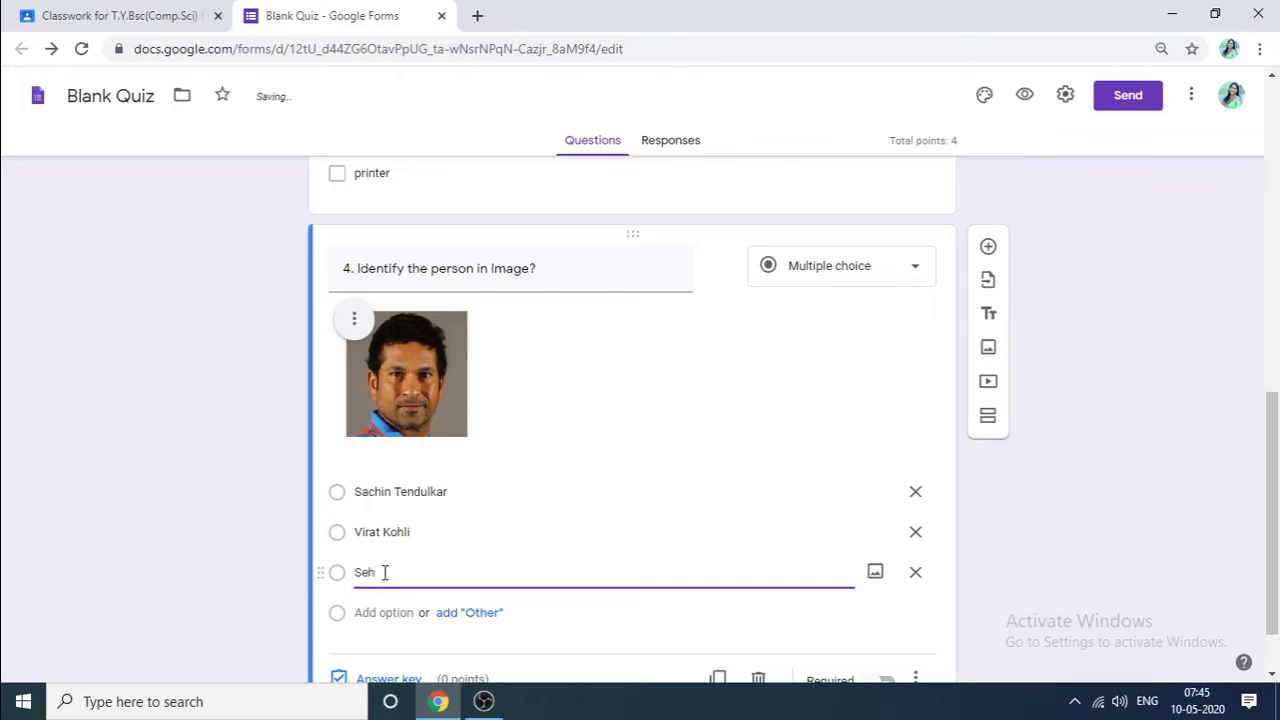
{"action": "type", "text": "wag"}
{"action": "left_click", "coordinate": [371, 612]}
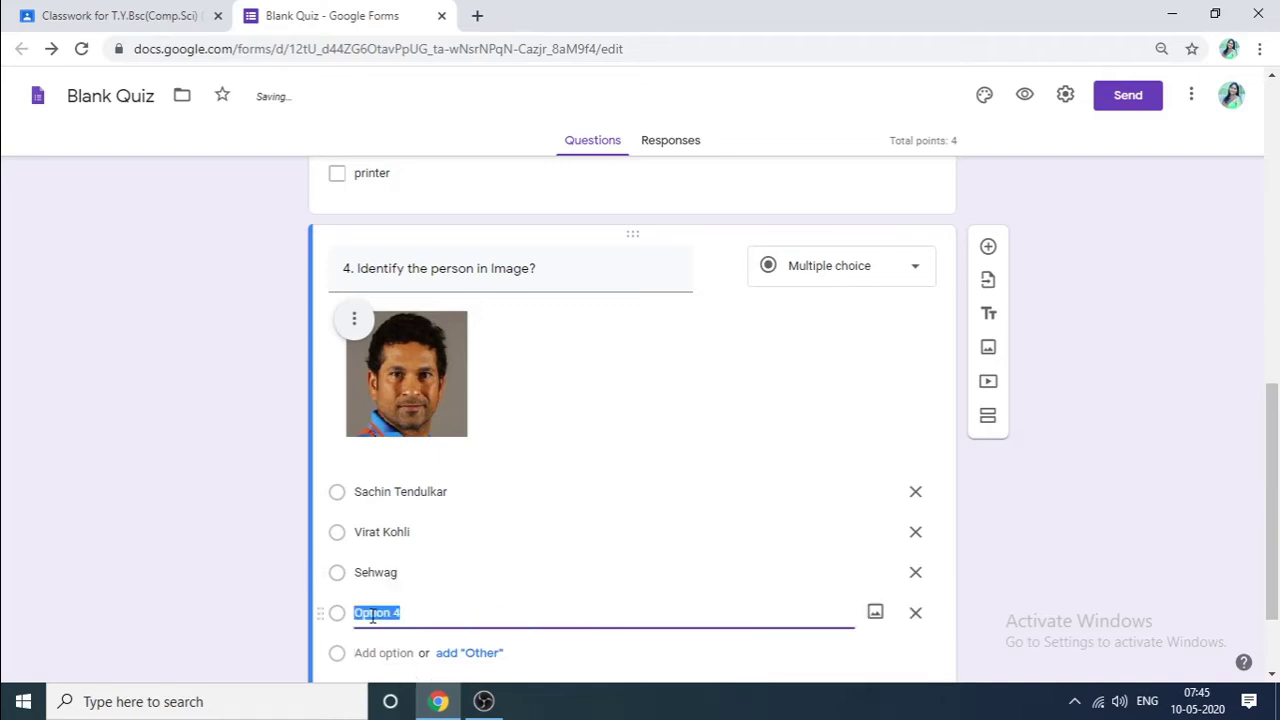
{"action": "type", "text": "Shikhar"}
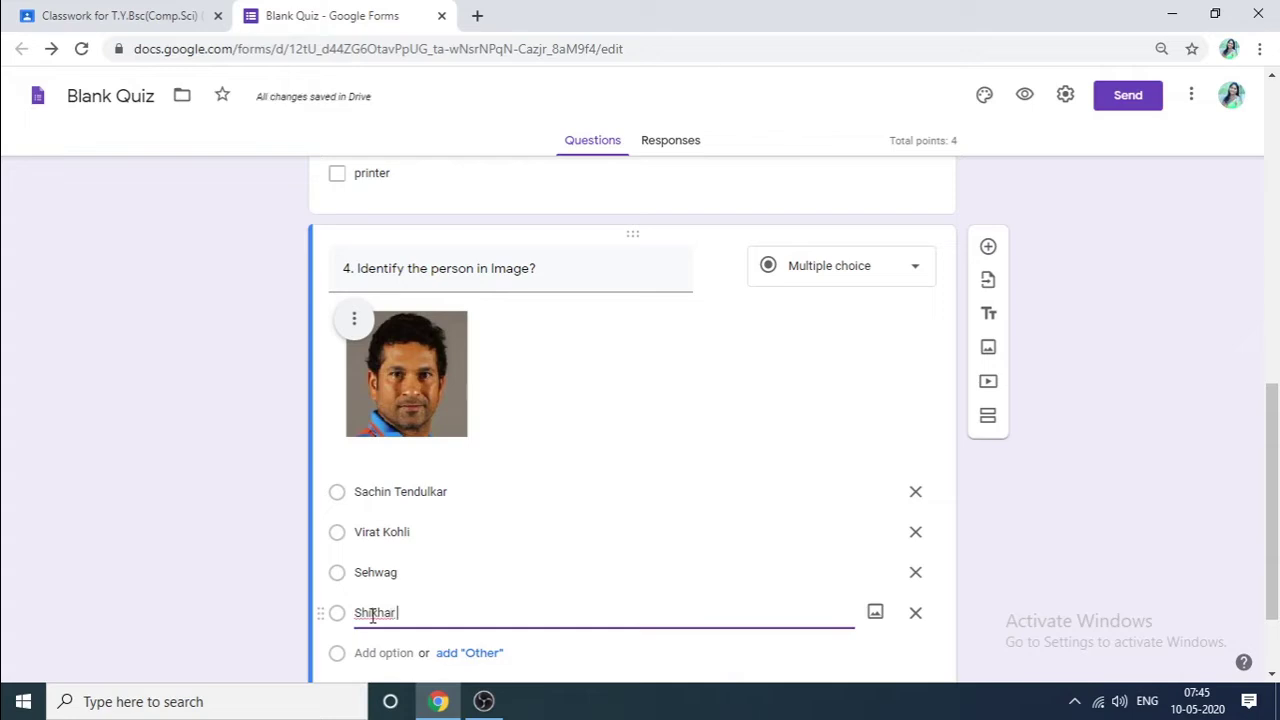
{"action": "type", "text": " Dhavan"}
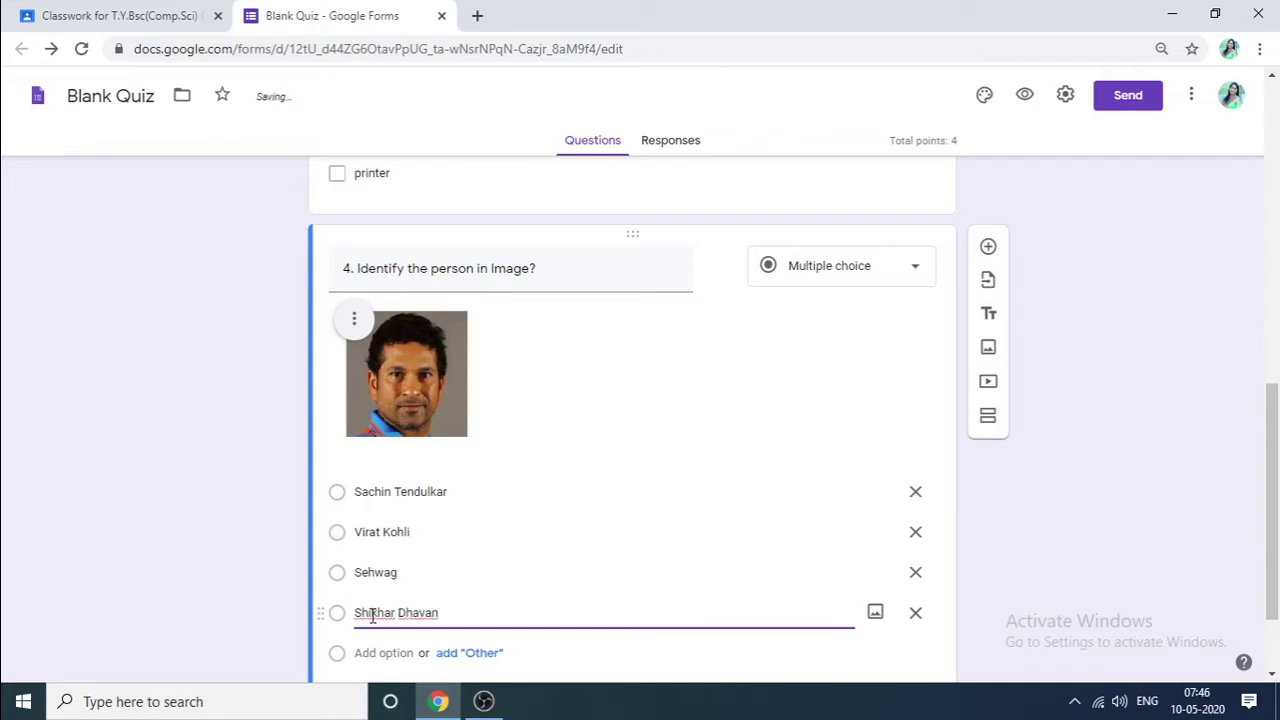
In the image question's answer key, mark Sachin Tendulkar as correct and save it with 1 point
{"action": "scroll", "coordinate": [395, 622], "scroll_direction": "down", "scroll_amount": 1}
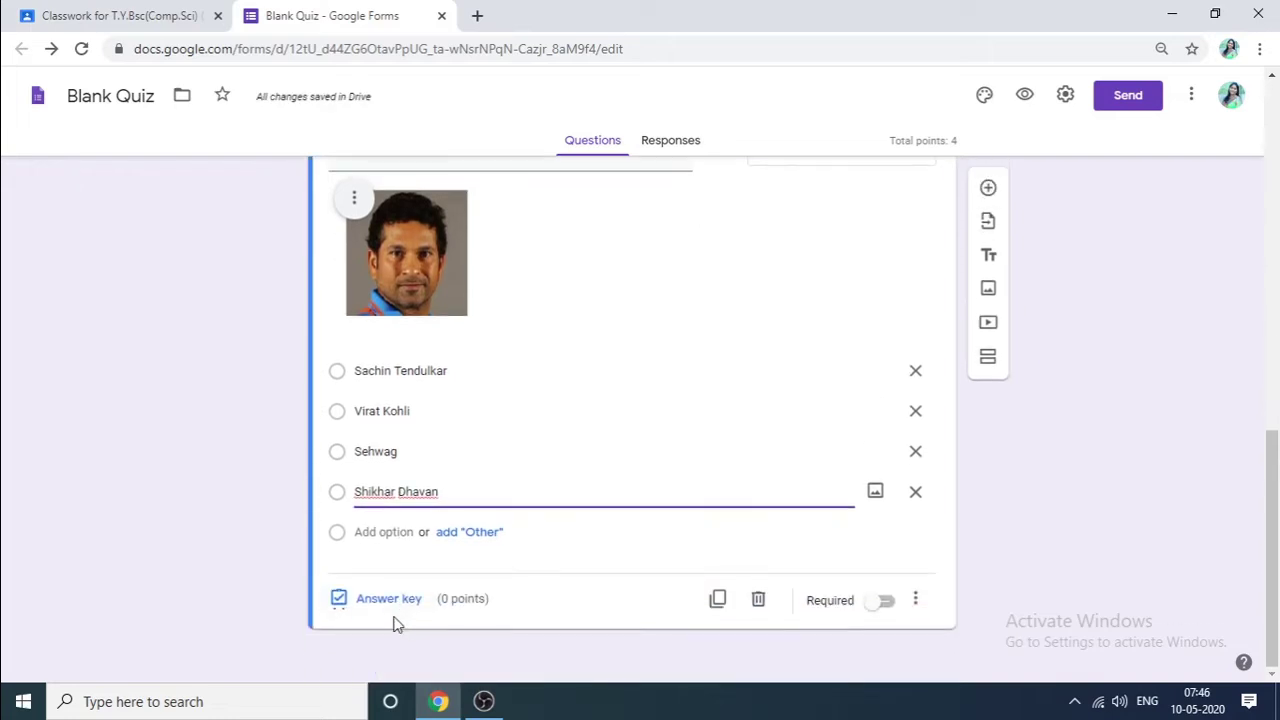
{"action": "left_click", "coordinate": [390, 605]}
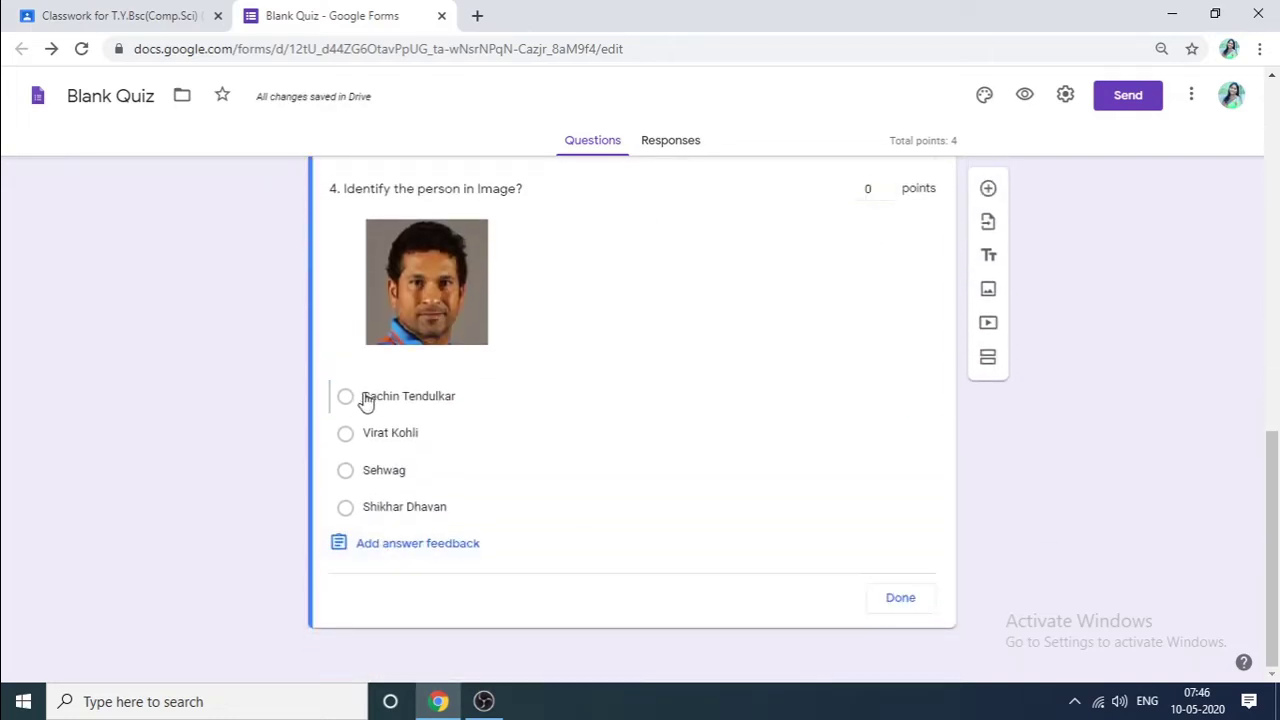
{"action": "left_click", "coordinate": [366, 398]}
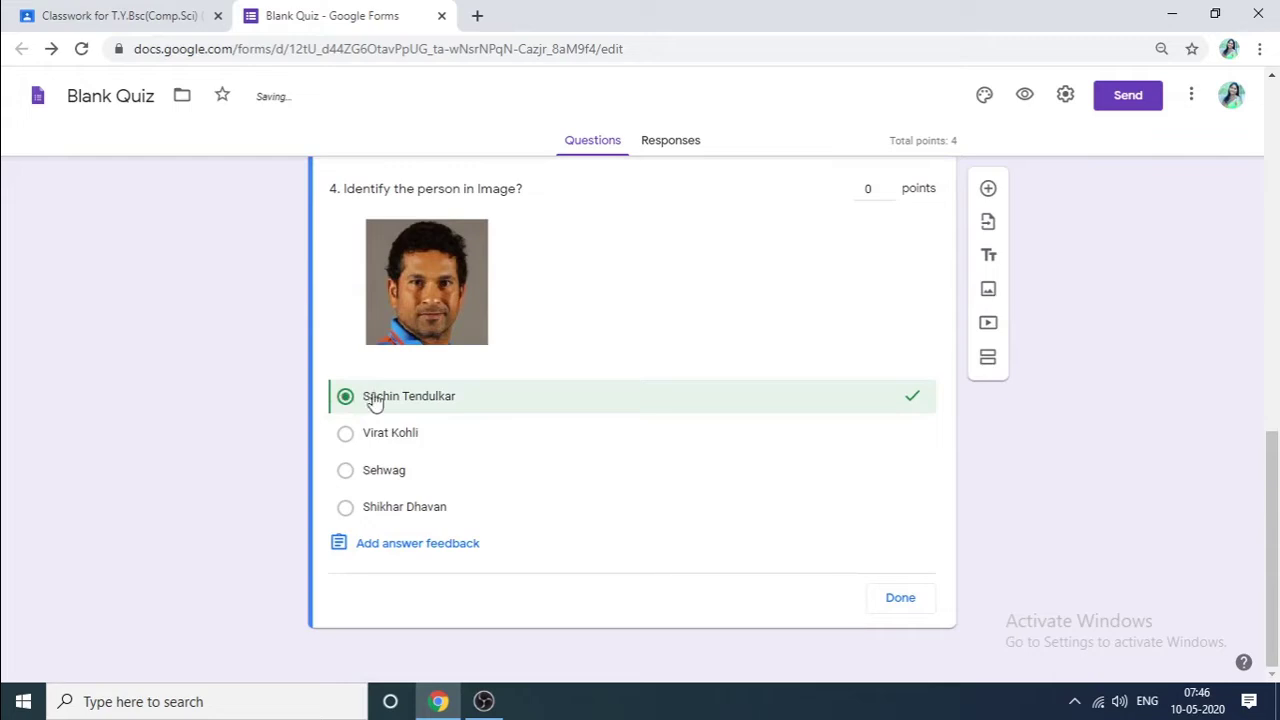
{"action": "left_click", "coordinate": [889, 187]}
{"action": "left_click", "coordinate": [900, 598]}
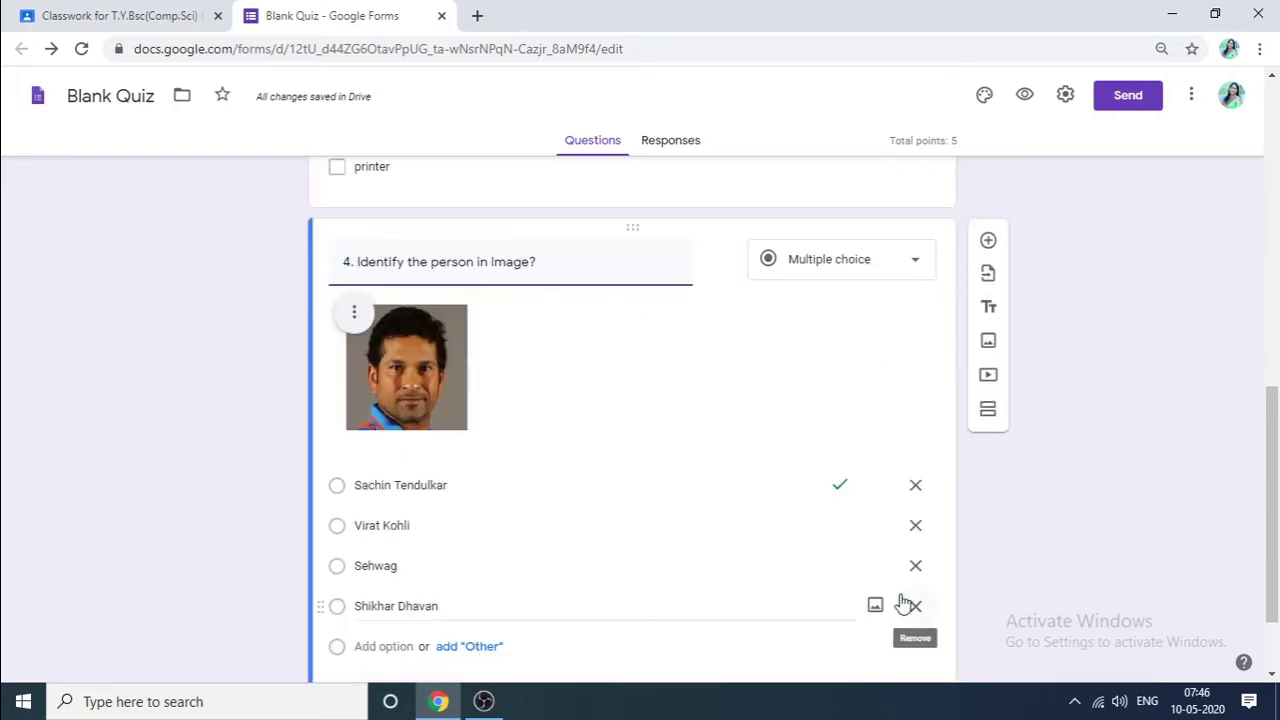
Make the image question required
{"action": "scroll", "coordinate": [665, 557], "scroll_direction": "down", "scroll_amount": 1}
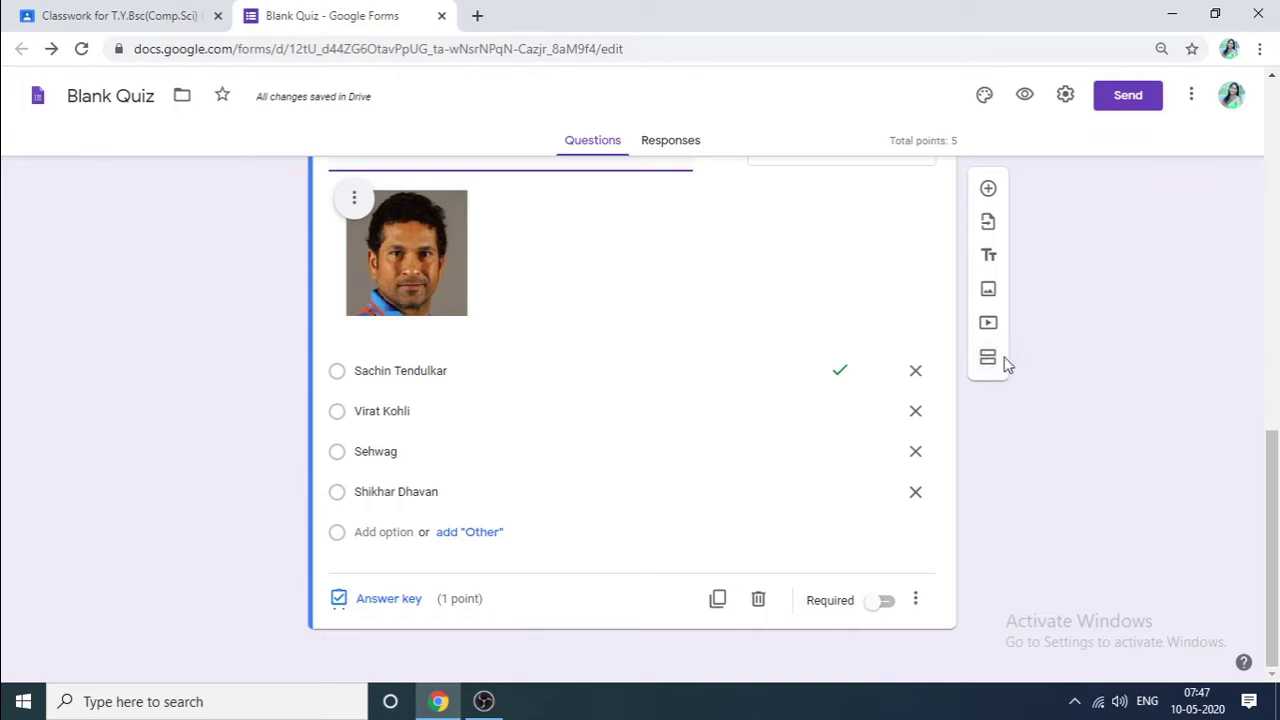
{"action": "left_click", "coordinate": [884, 602]}
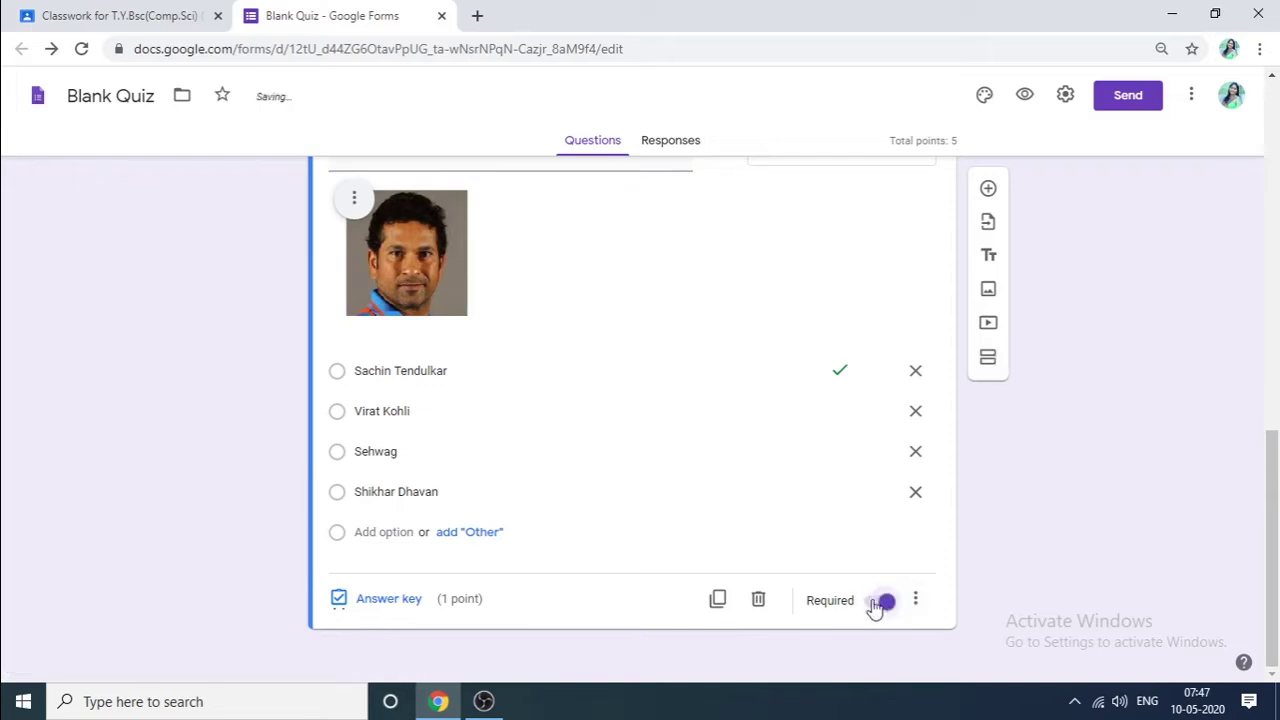
{"action": "scroll", "coordinate": [632, 531], "scroll_direction": "up", "scroll_amount": 12}
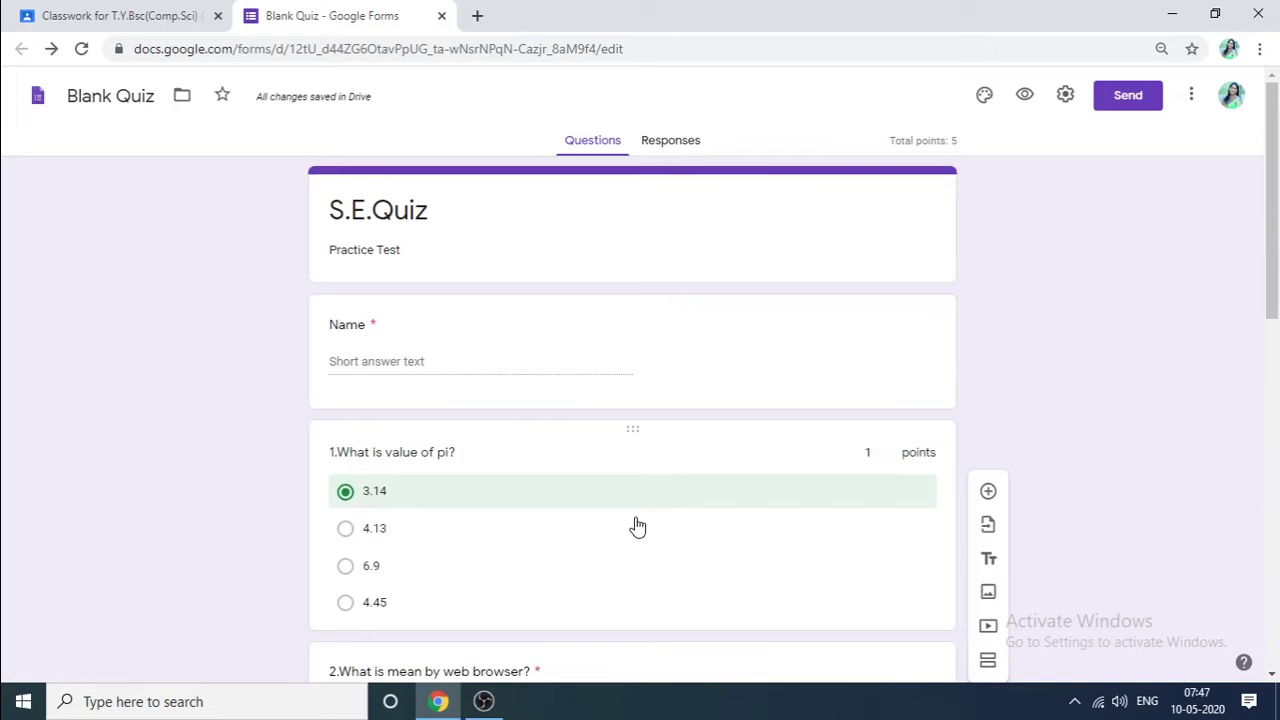
Preview the quiz as respondents see it, check the questions, options and point values, and close the preview
{"action": "scroll", "coordinate": [591, 474], "scroll_direction": "down", "scroll_amount": 4}
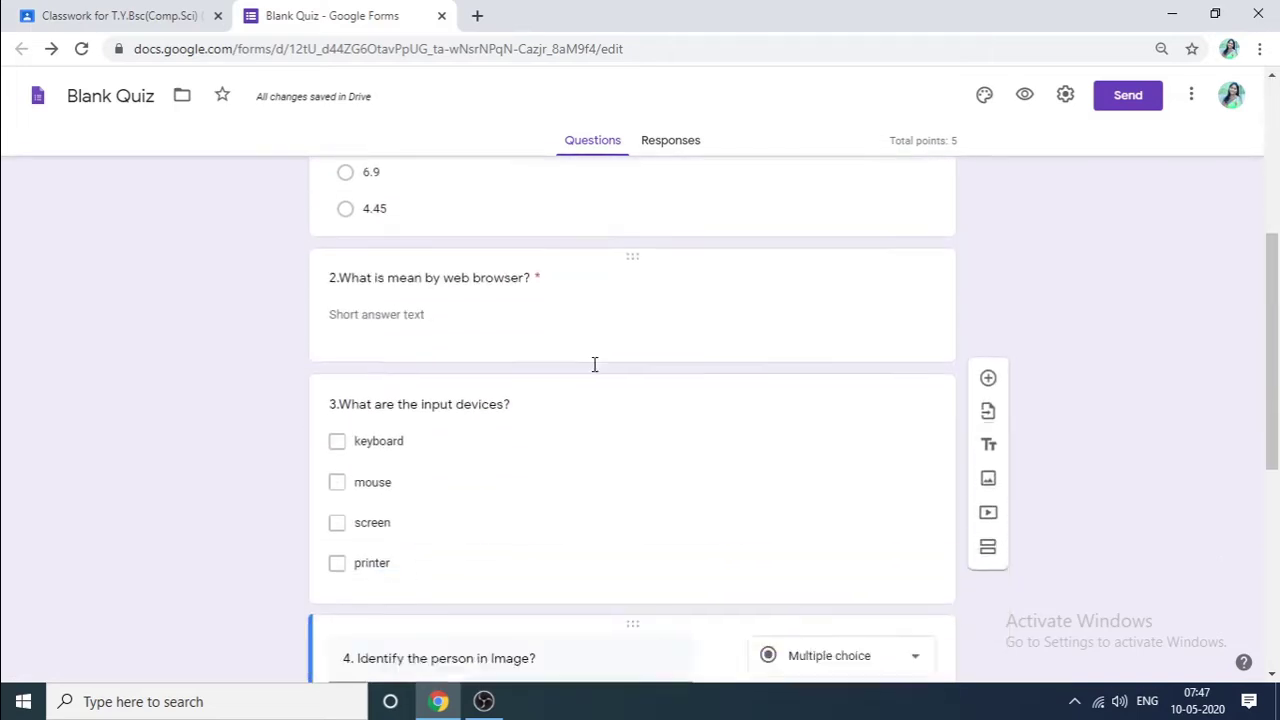
{"action": "scroll", "coordinate": [594, 364], "scroll_direction": "down", "scroll_amount": 5}
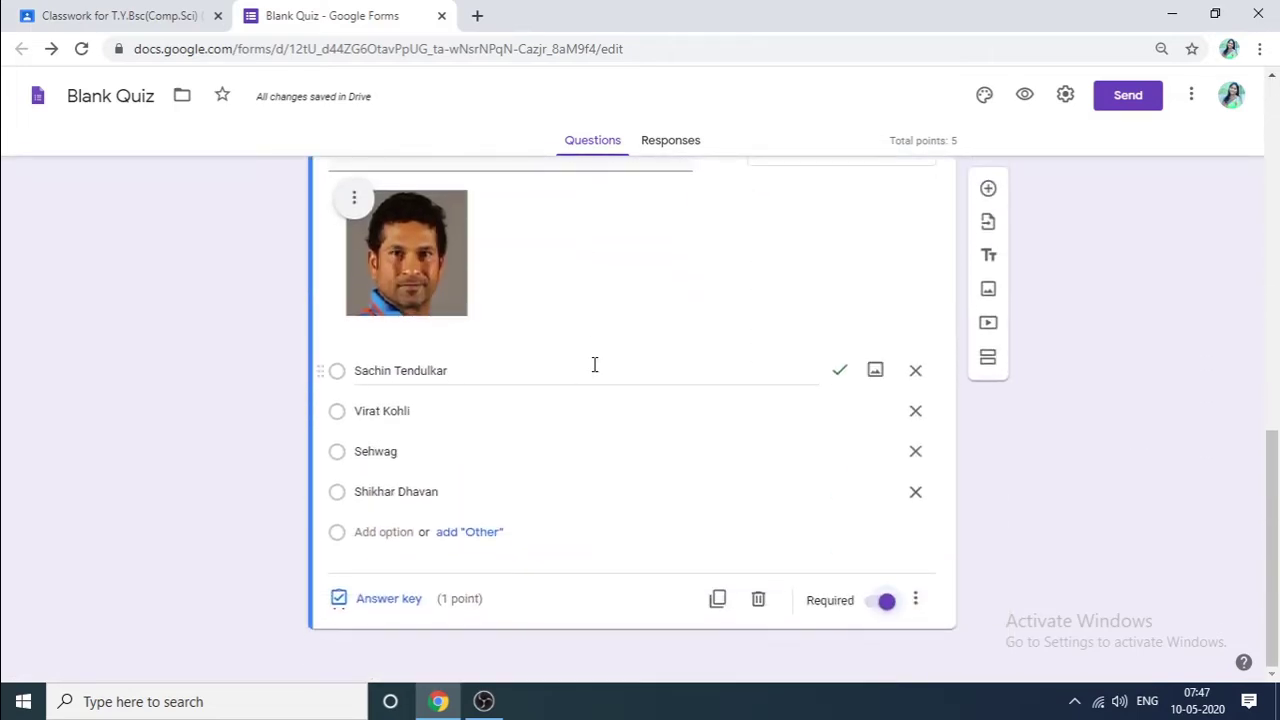
{"action": "scroll", "coordinate": [594, 364], "scroll_direction": "up", "scroll_amount": 10}
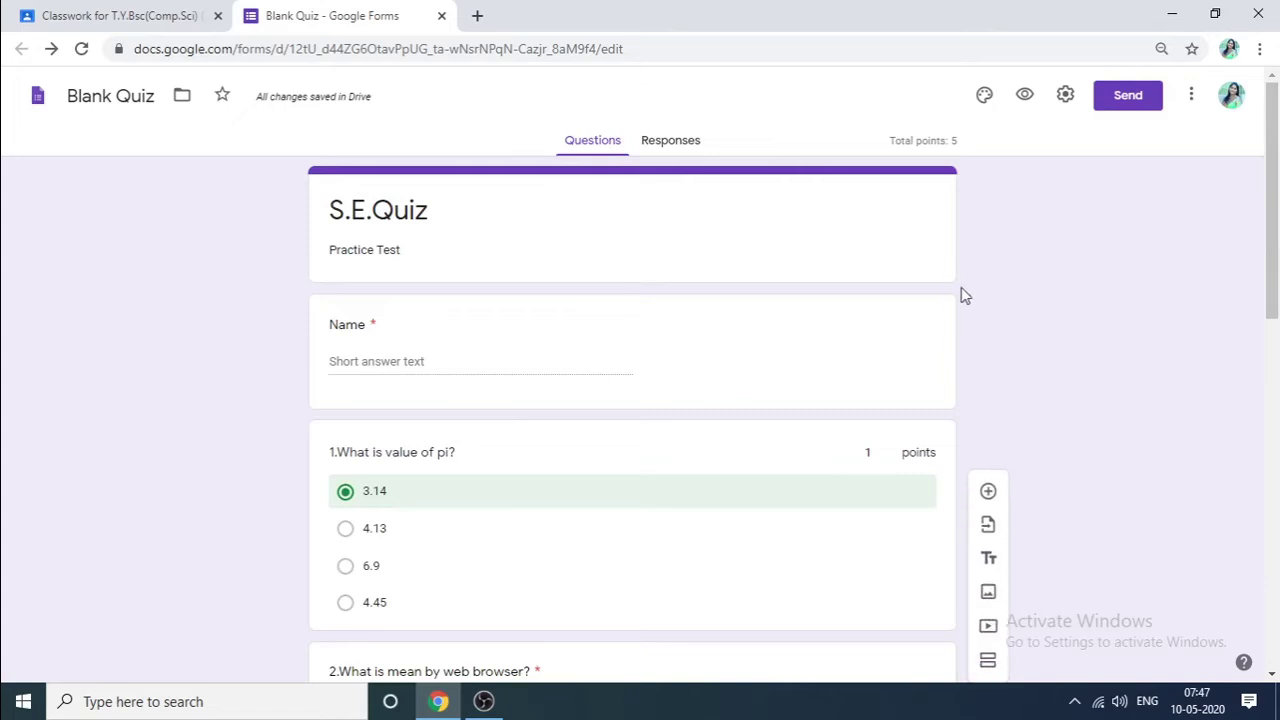
{"action": "scroll", "coordinate": [618, 453], "scroll_direction": "down", "scroll_amount": 2}
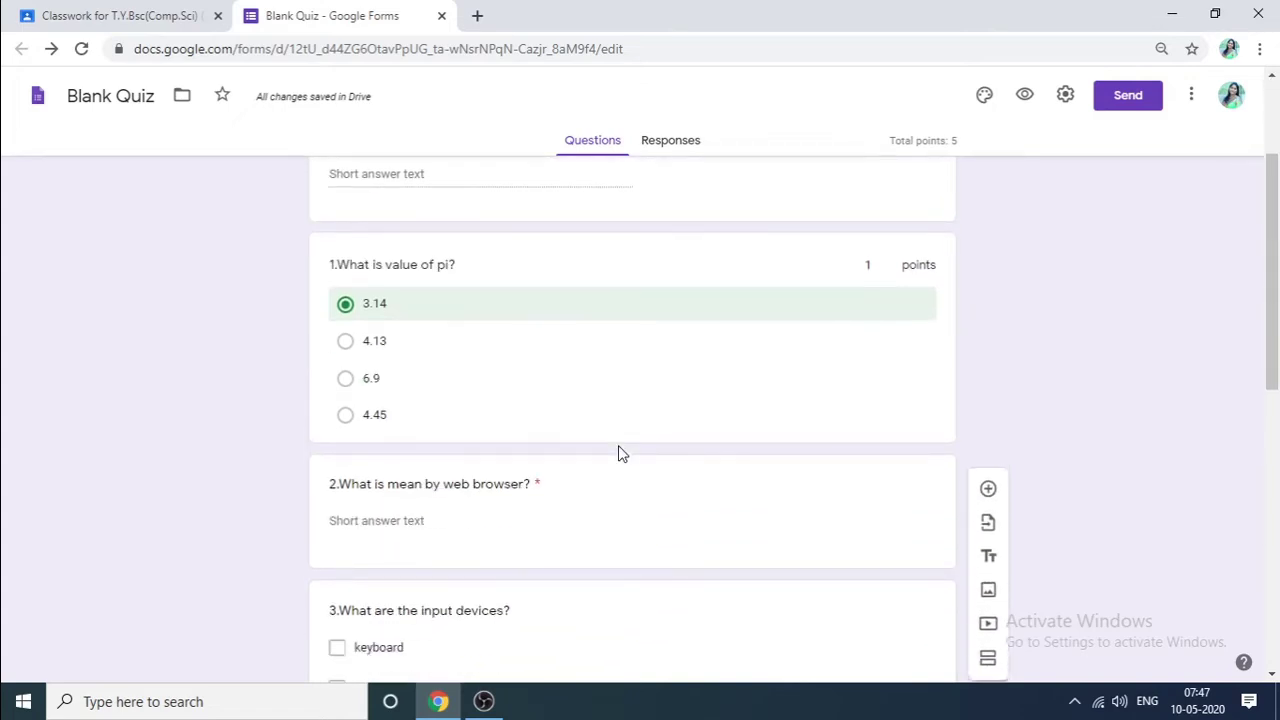
{"action": "scroll", "coordinate": [632, 350], "scroll_direction": "down", "scroll_amount": 1}
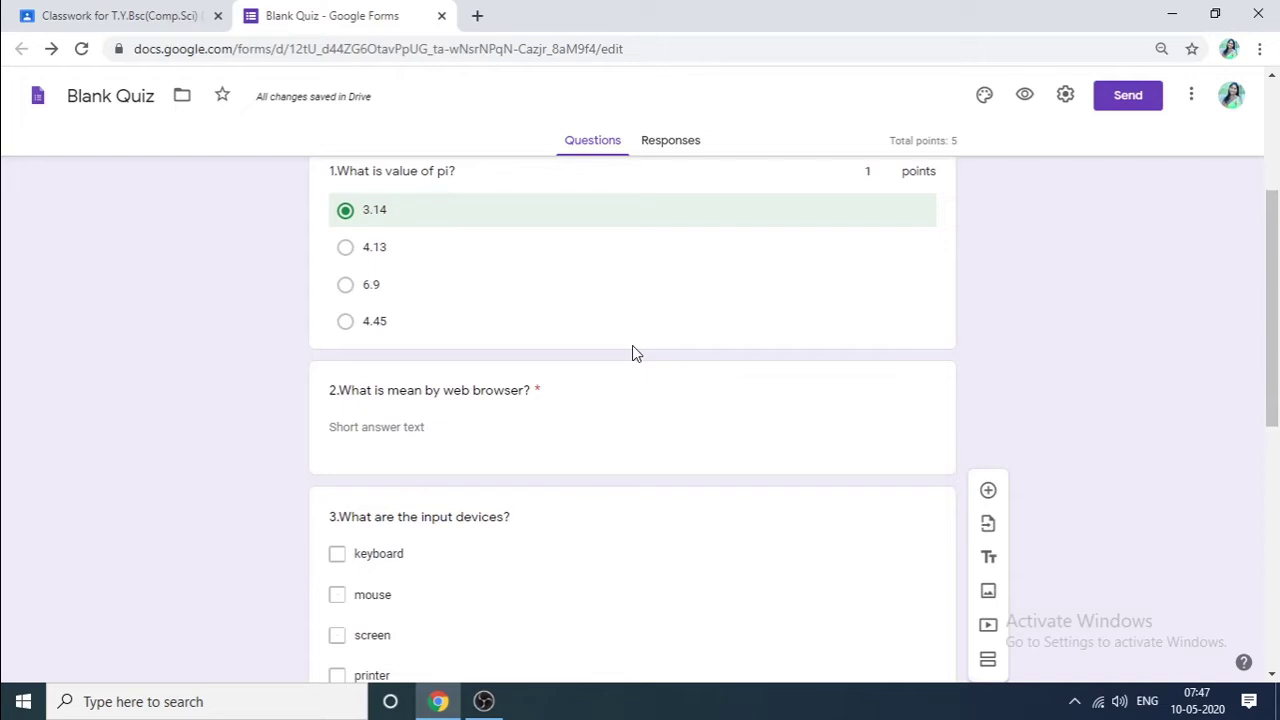
{"action": "left_click", "coordinate": [1027, 97]}
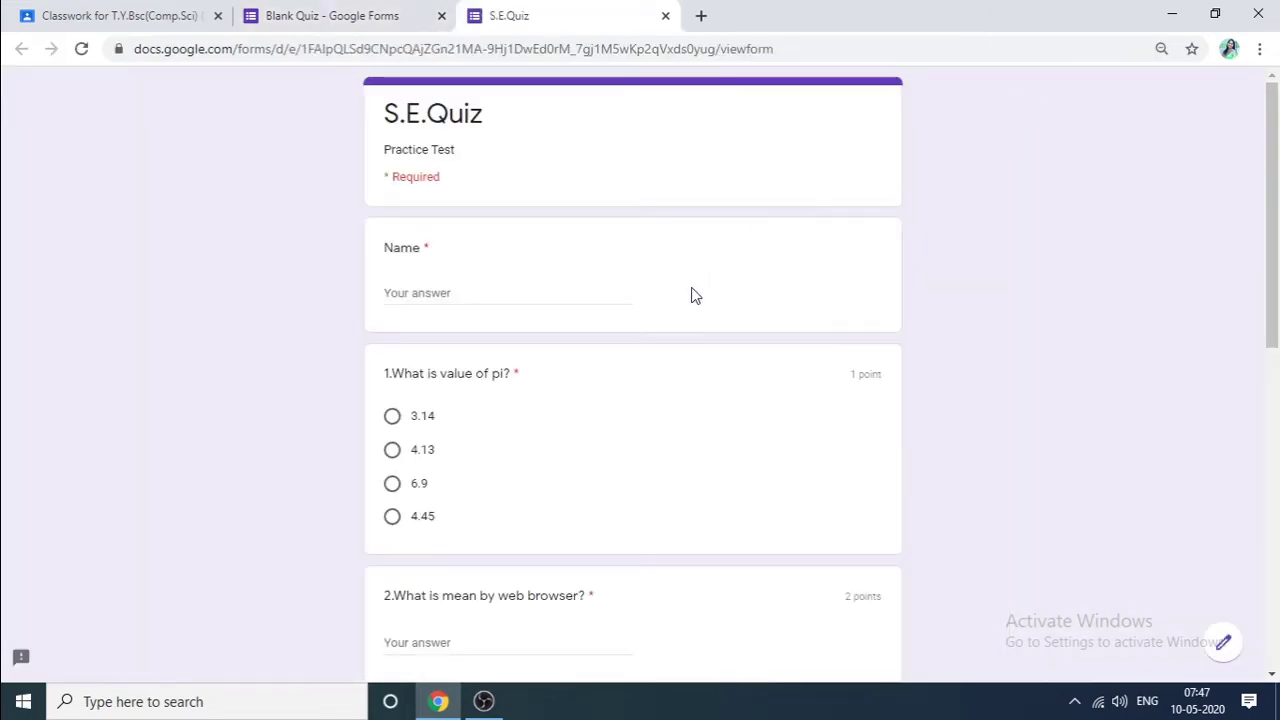
{"action": "scroll", "coordinate": [695, 295], "scroll_direction": "down", "scroll_amount": 7}
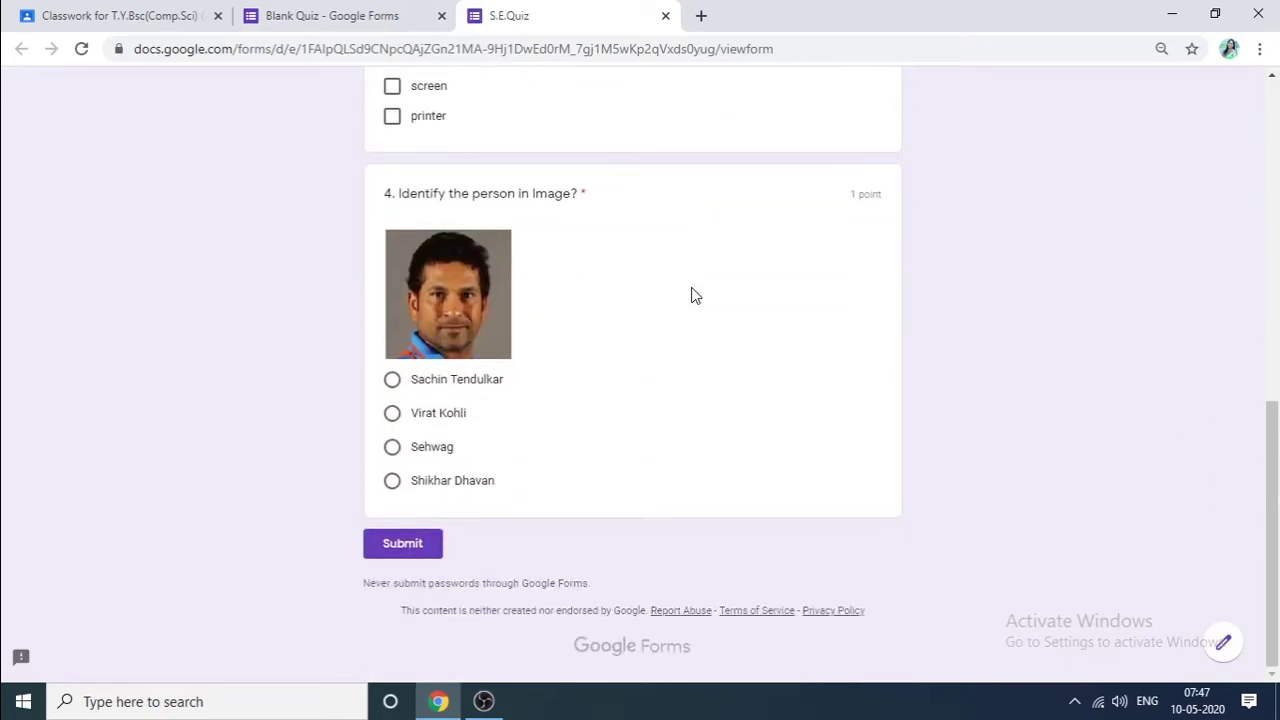
{"action": "scroll", "coordinate": [695, 295], "scroll_direction": "up", "scroll_amount": 8}
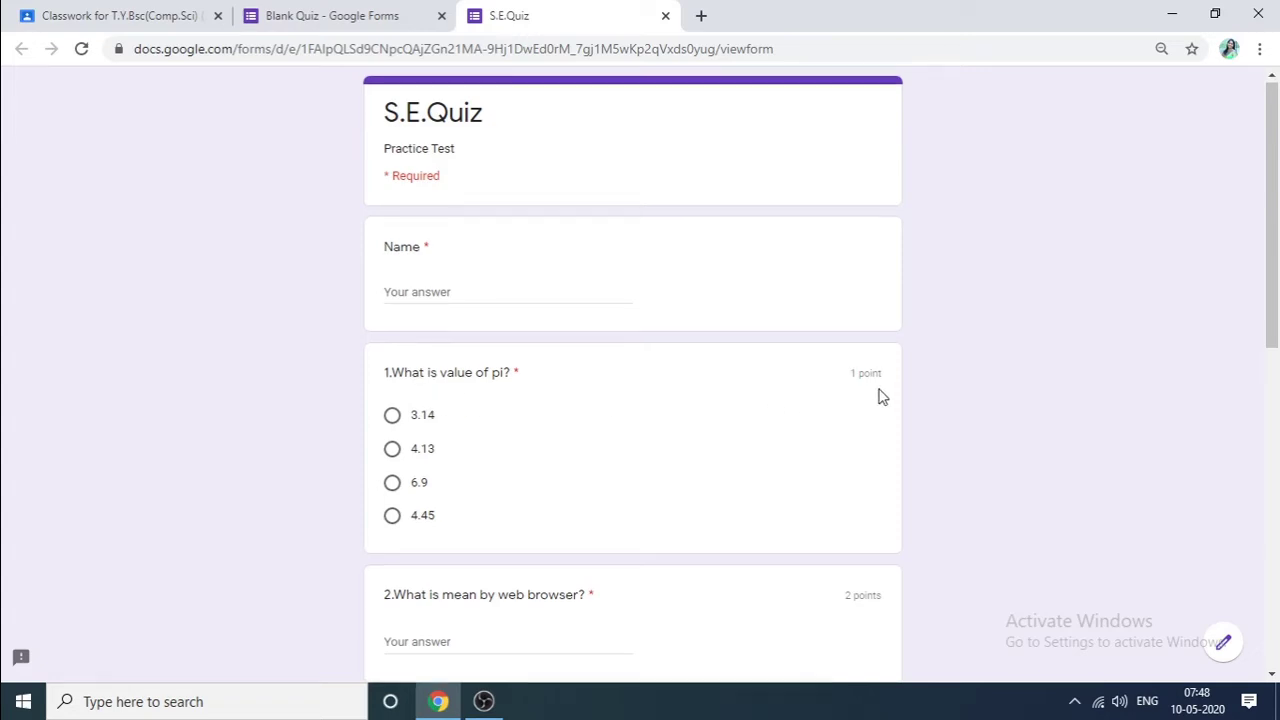
{"action": "scroll", "coordinate": [877, 394], "scroll_direction": "down", "scroll_amount": 3}
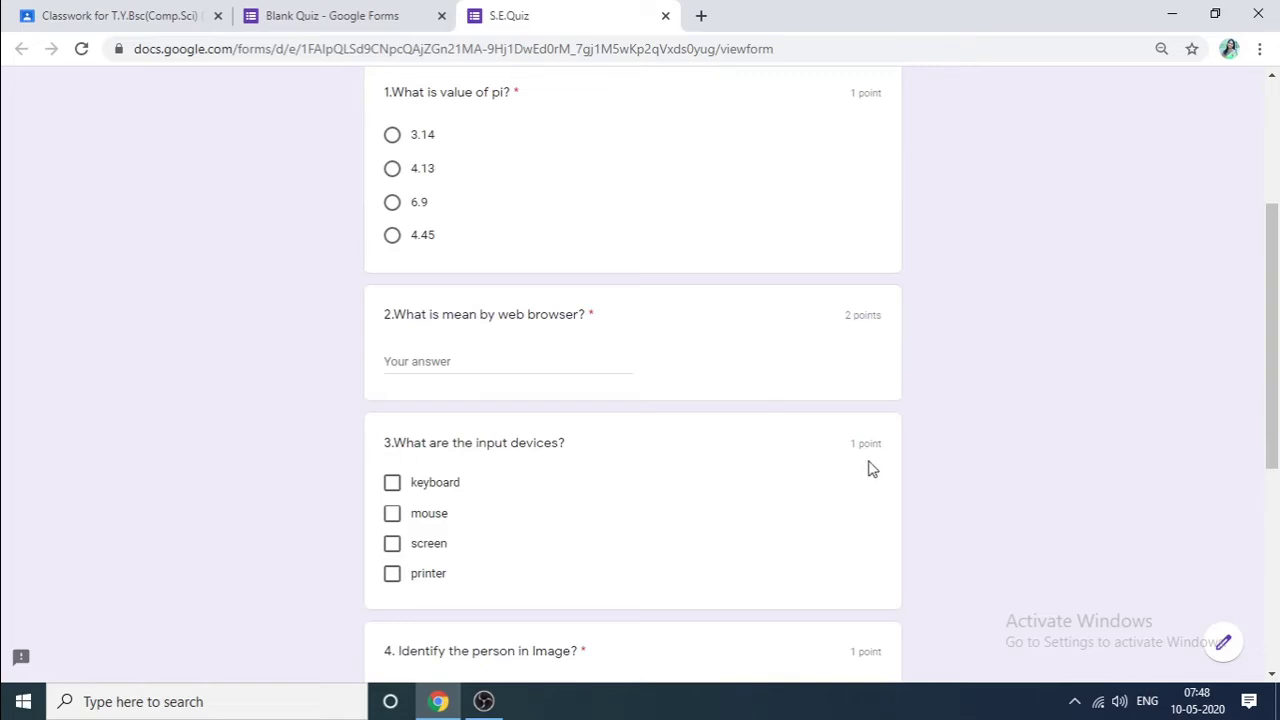
{"action": "scroll", "coordinate": [868, 466], "scroll_direction": "down", "scroll_amount": 2}
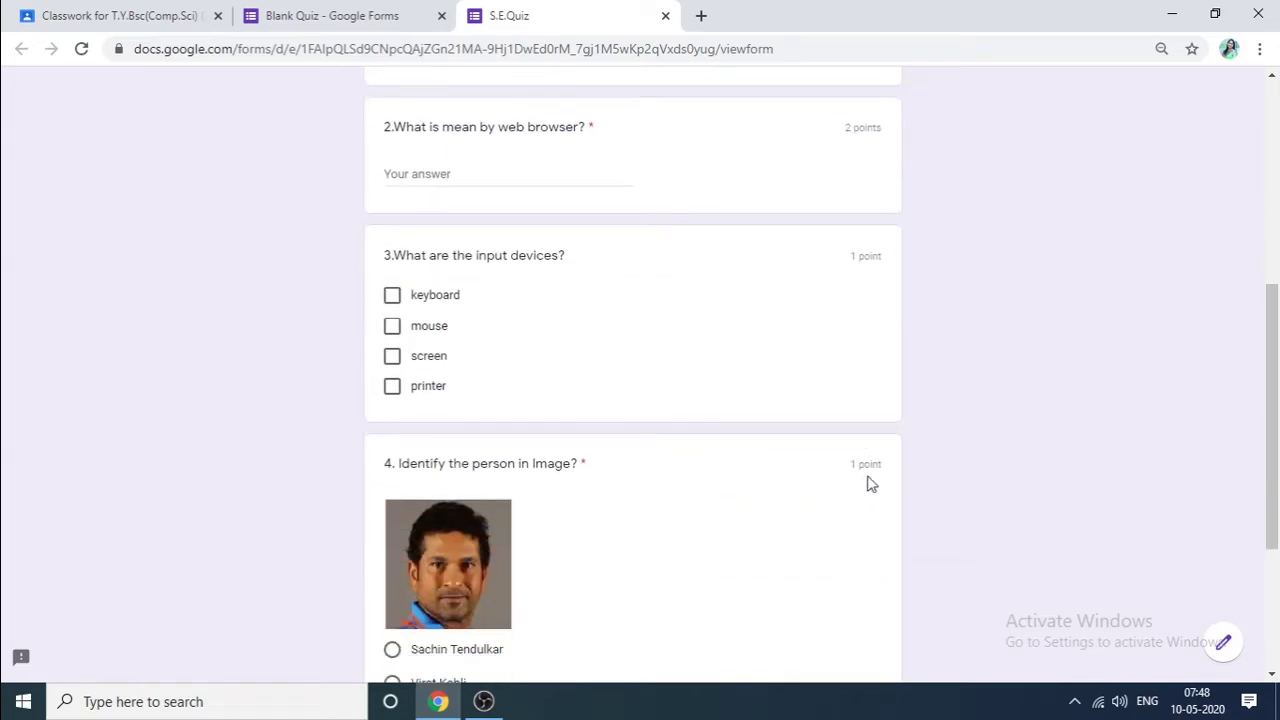
{"action": "scroll", "coordinate": [868, 484], "scroll_direction": "down", "scroll_amount": 3}
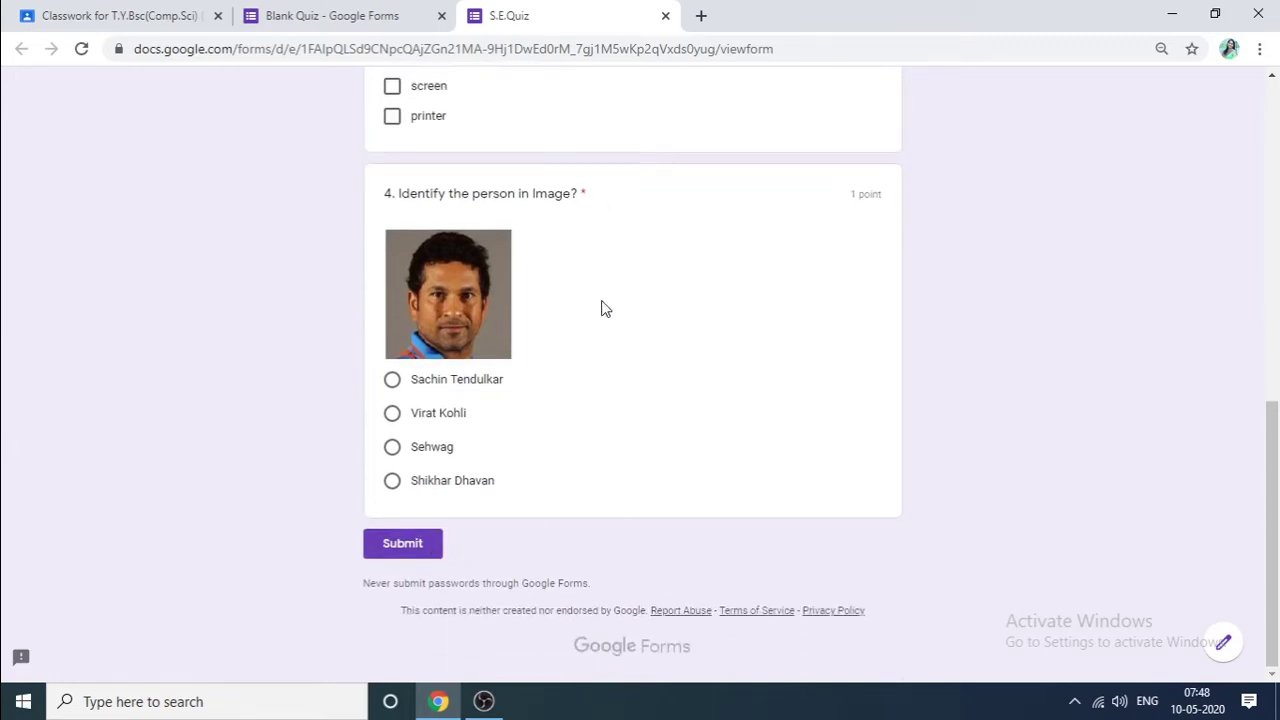
{"action": "scroll", "coordinate": [623, 300], "scroll_direction": "up", "scroll_amount": 7}
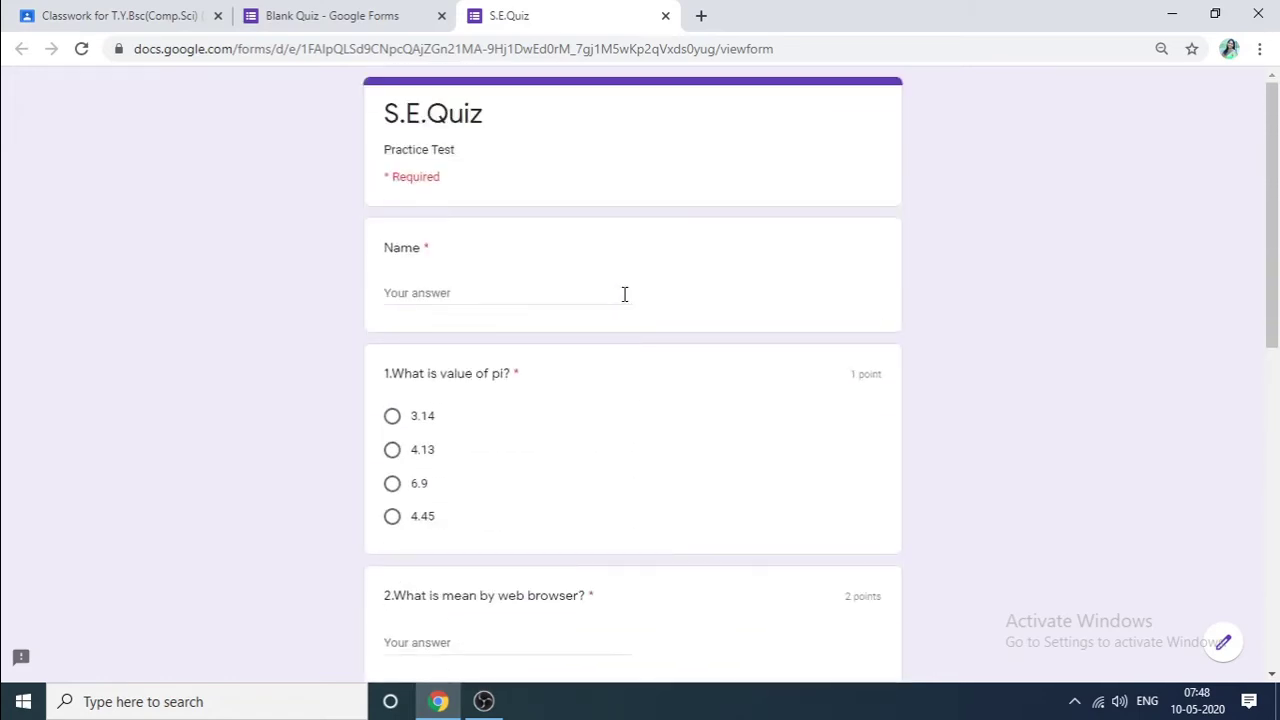
{"action": "left_click", "coordinate": [664, 18]}
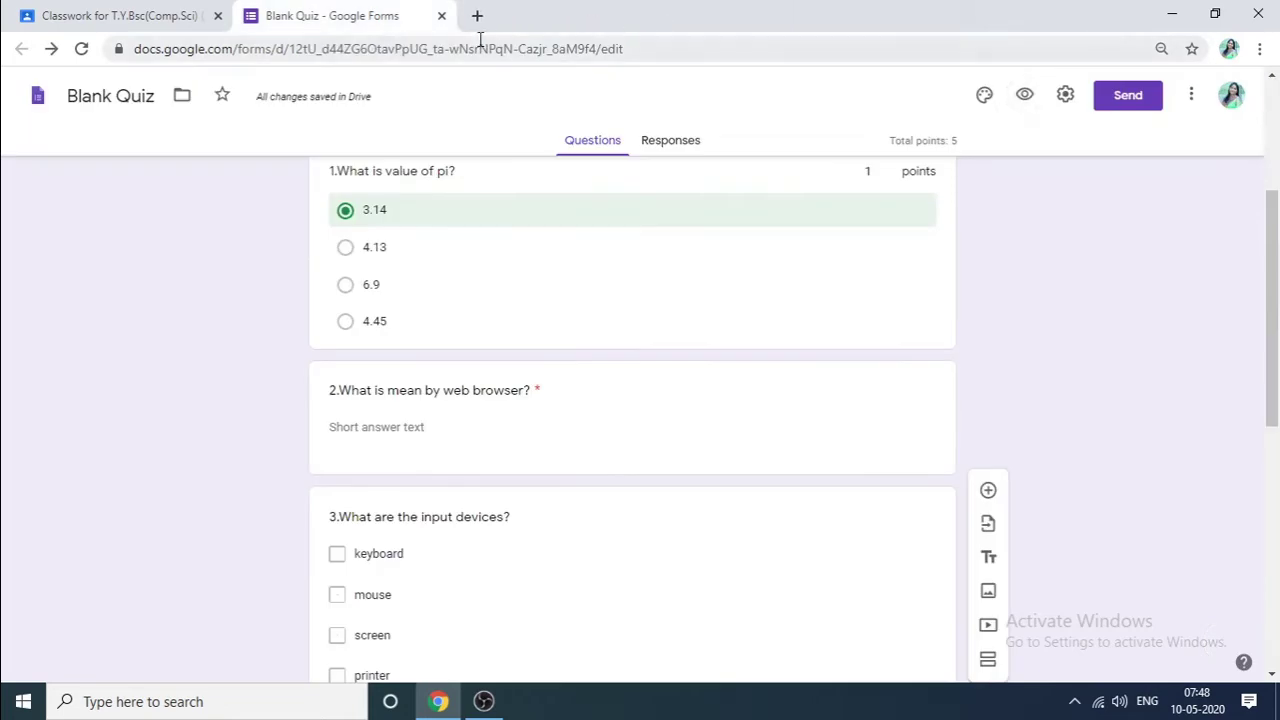
Limit the form to 1 response, switch grade release to after manual review and back to immediately after each submission, and save the settings
{"action": "scroll", "coordinate": [443, 288], "scroll_direction": "down", "scroll_amount": 4}
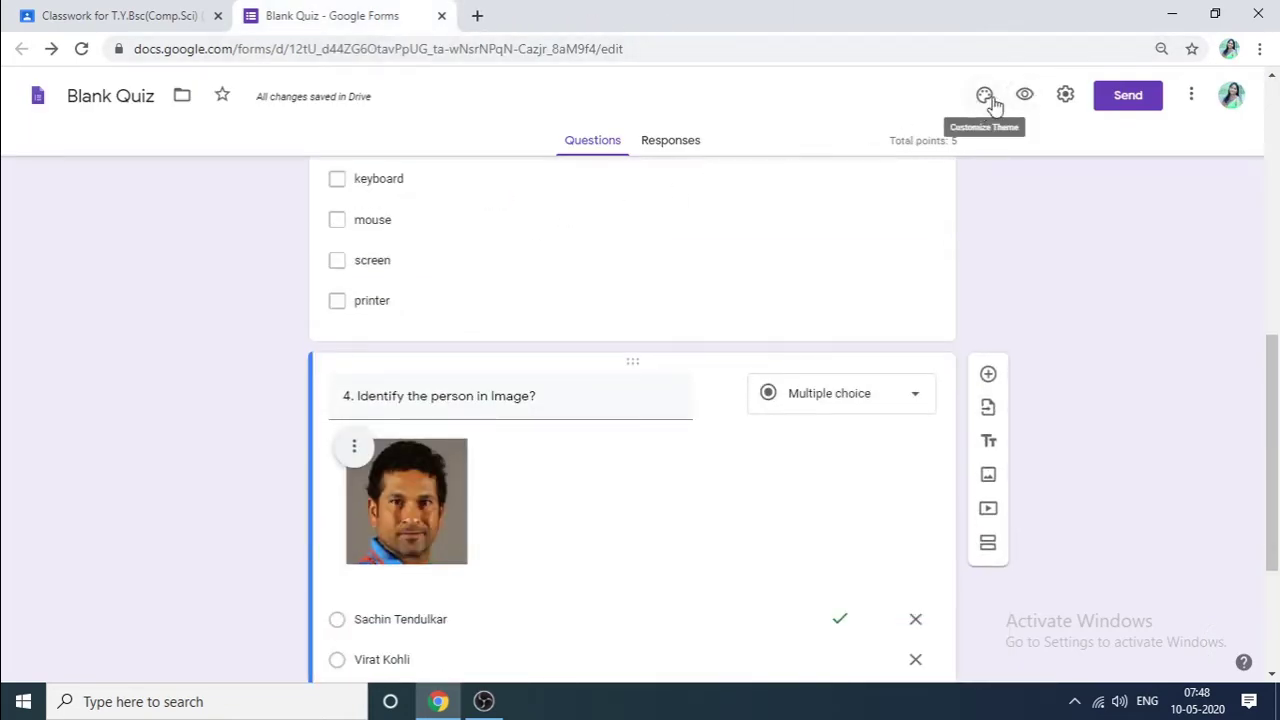
{"action": "left_click", "coordinate": [1062, 101]}
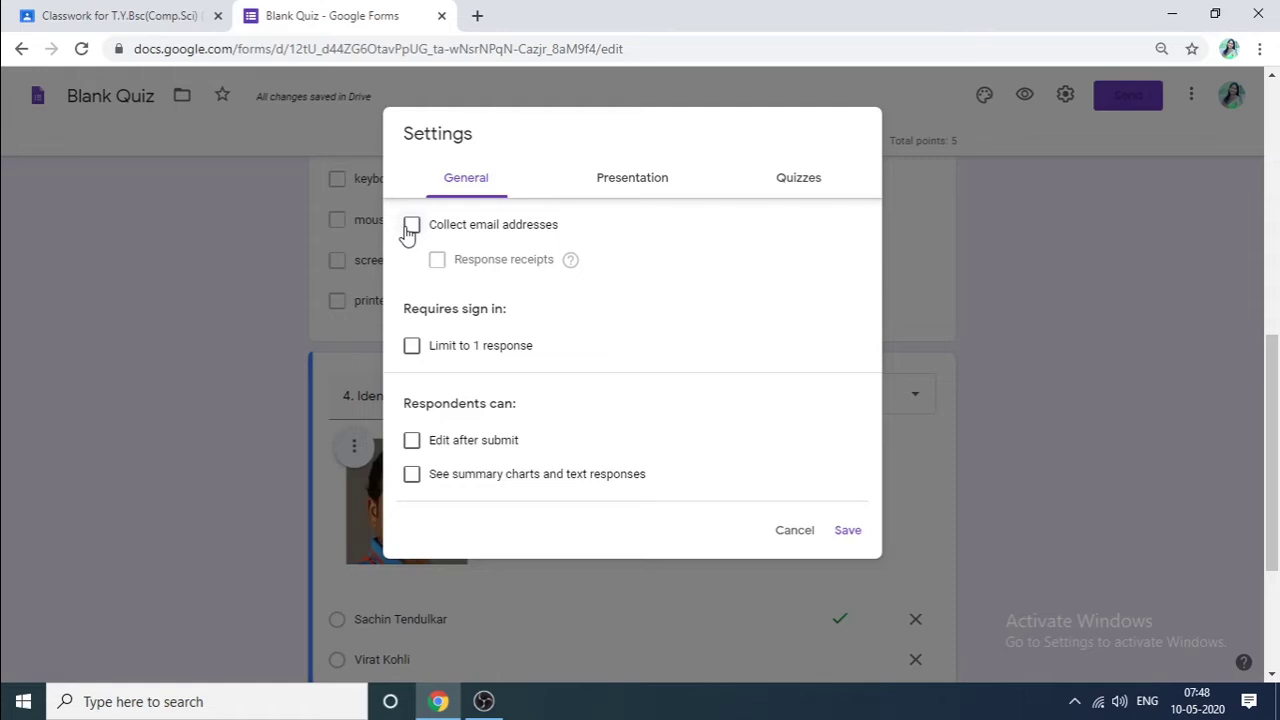
{"action": "left_click", "coordinate": [412, 348]}
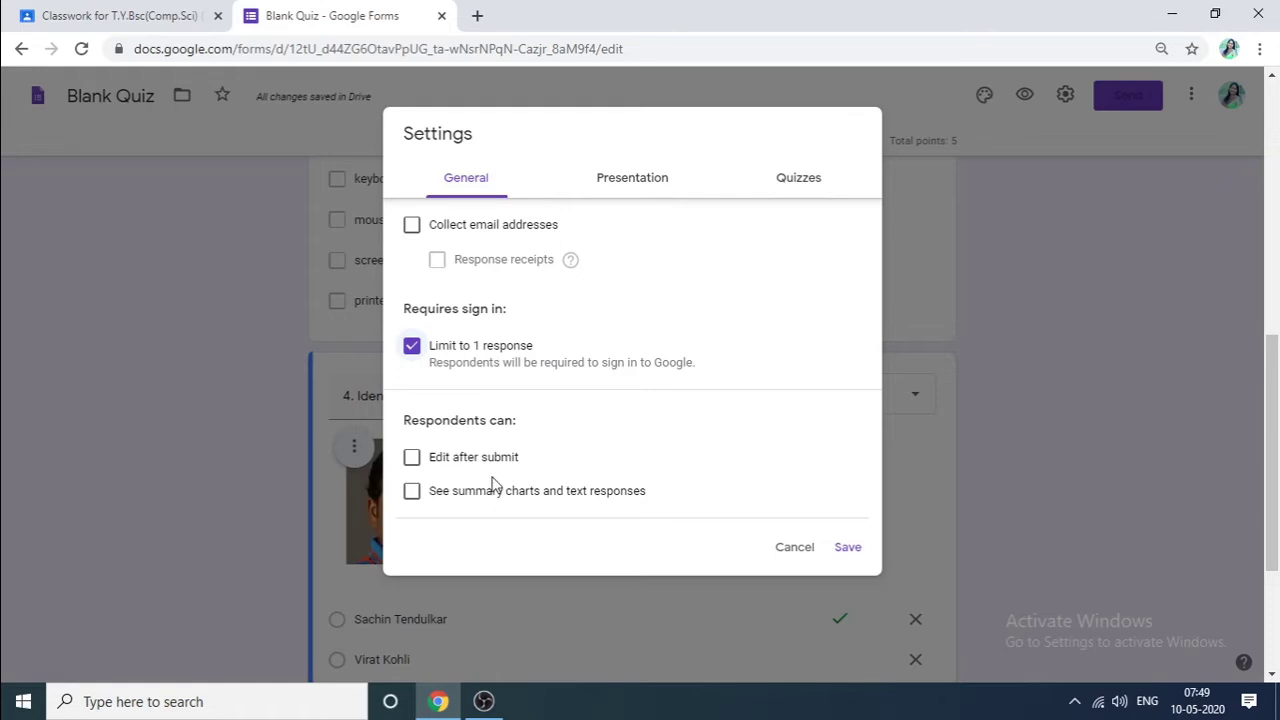
{"action": "left_click", "coordinate": [798, 190]}
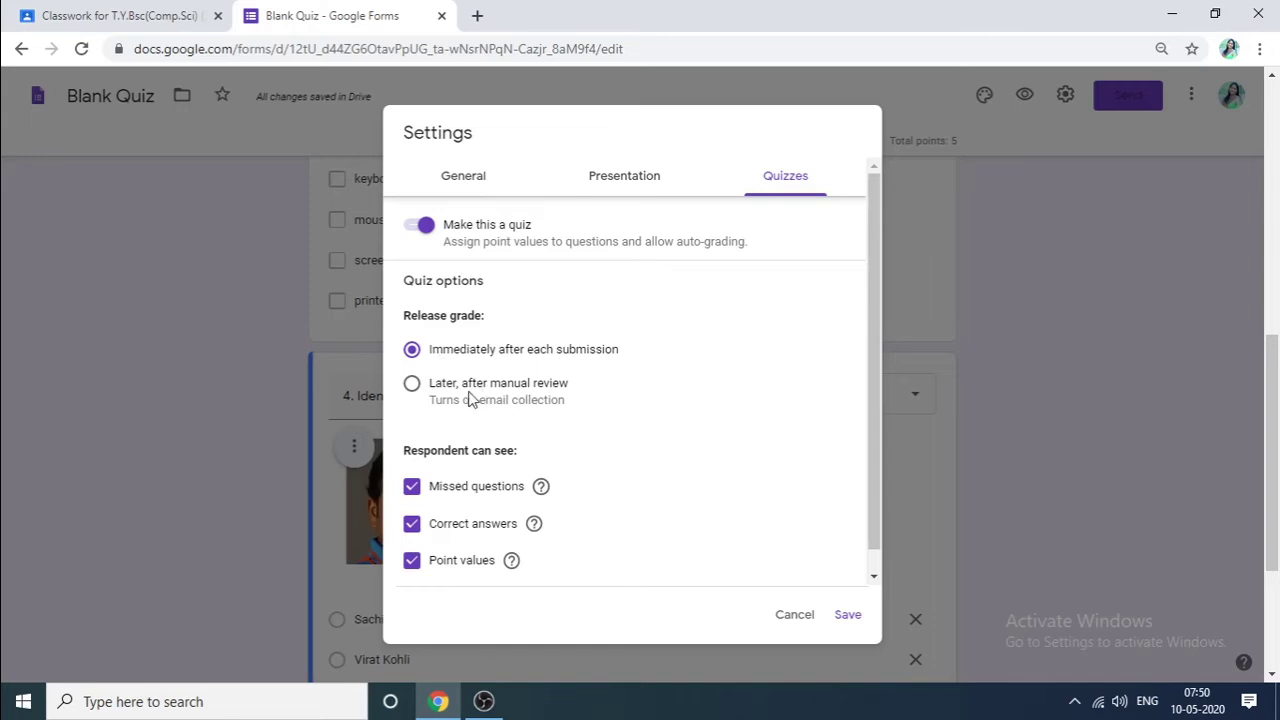
{"action": "left_click", "coordinate": [420, 398]}
{"action": "left_click", "coordinate": [413, 357]}
{"action": "left_click", "coordinate": [855, 620]}
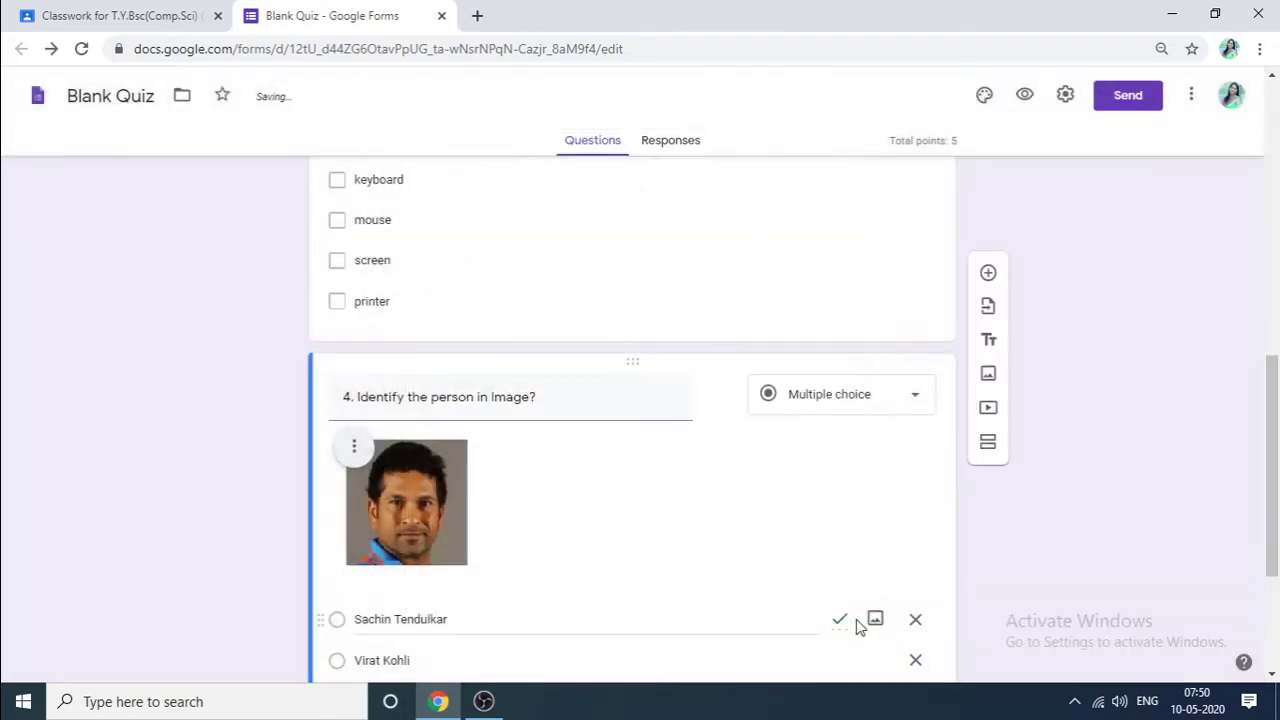
Open the form's responses, turn accepting responses off and back on, and look at the available response options
{"action": "scroll", "coordinate": [848, 628], "scroll_direction": "down", "scroll_amount": 3}
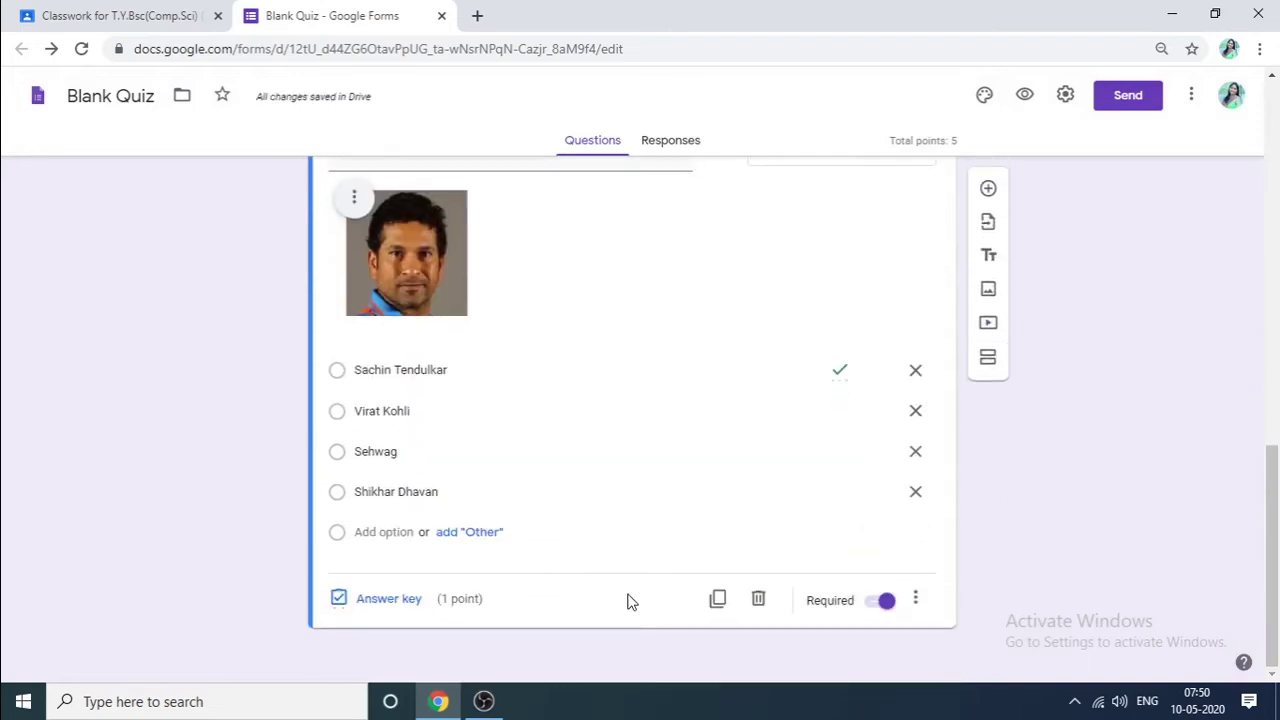
{"action": "scroll", "coordinate": [628, 600], "scroll_direction": "up", "scroll_amount": 15}
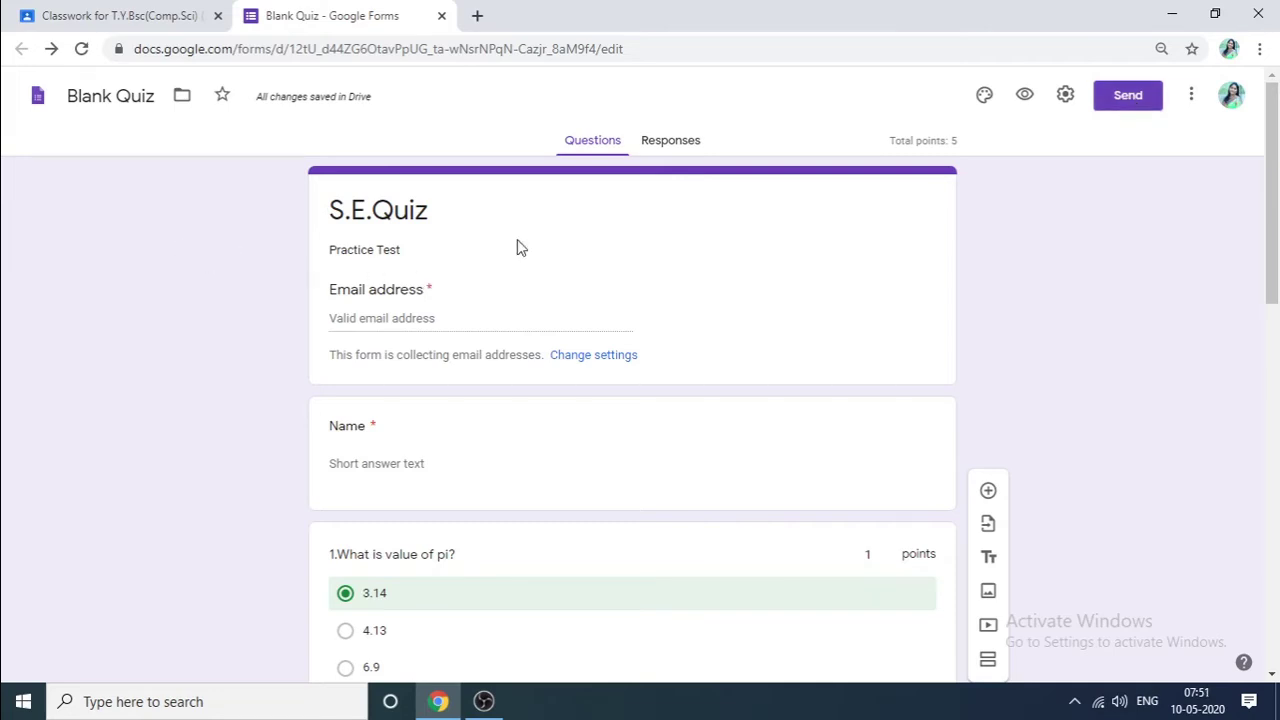
{"action": "left_click", "coordinate": [668, 145]}
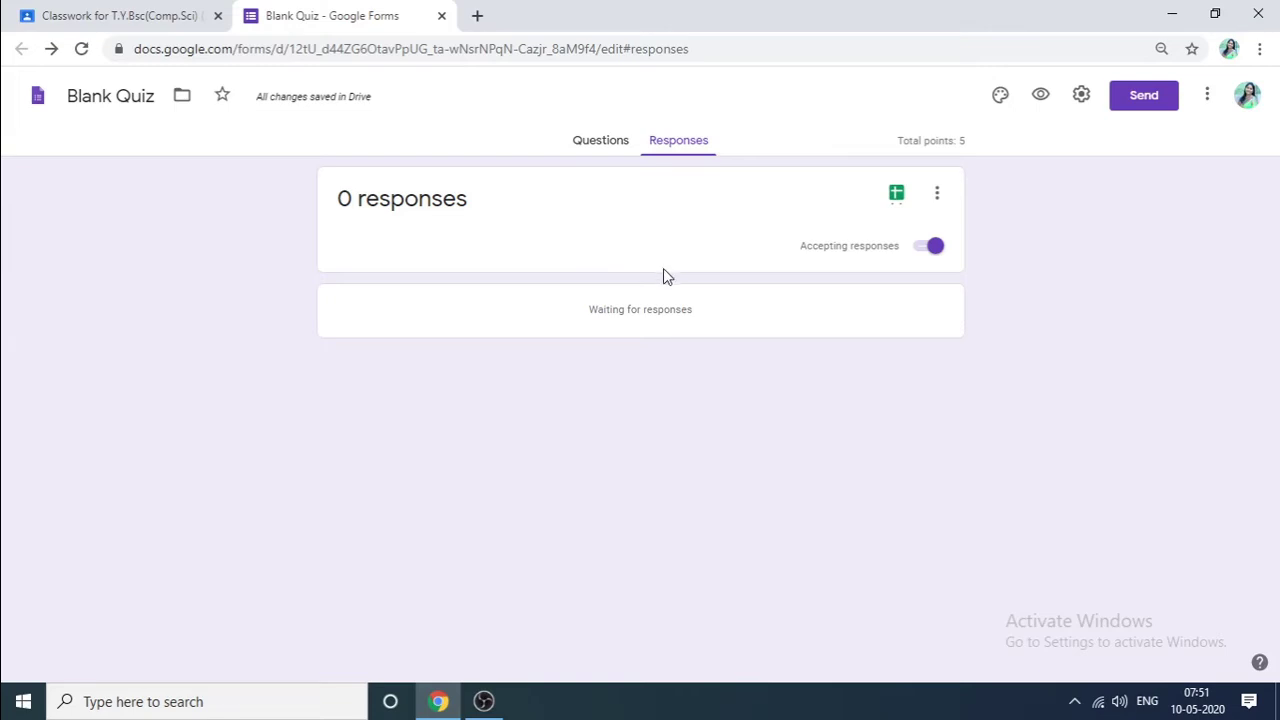
{"action": "left_click", "coordinate": [922, 250]}
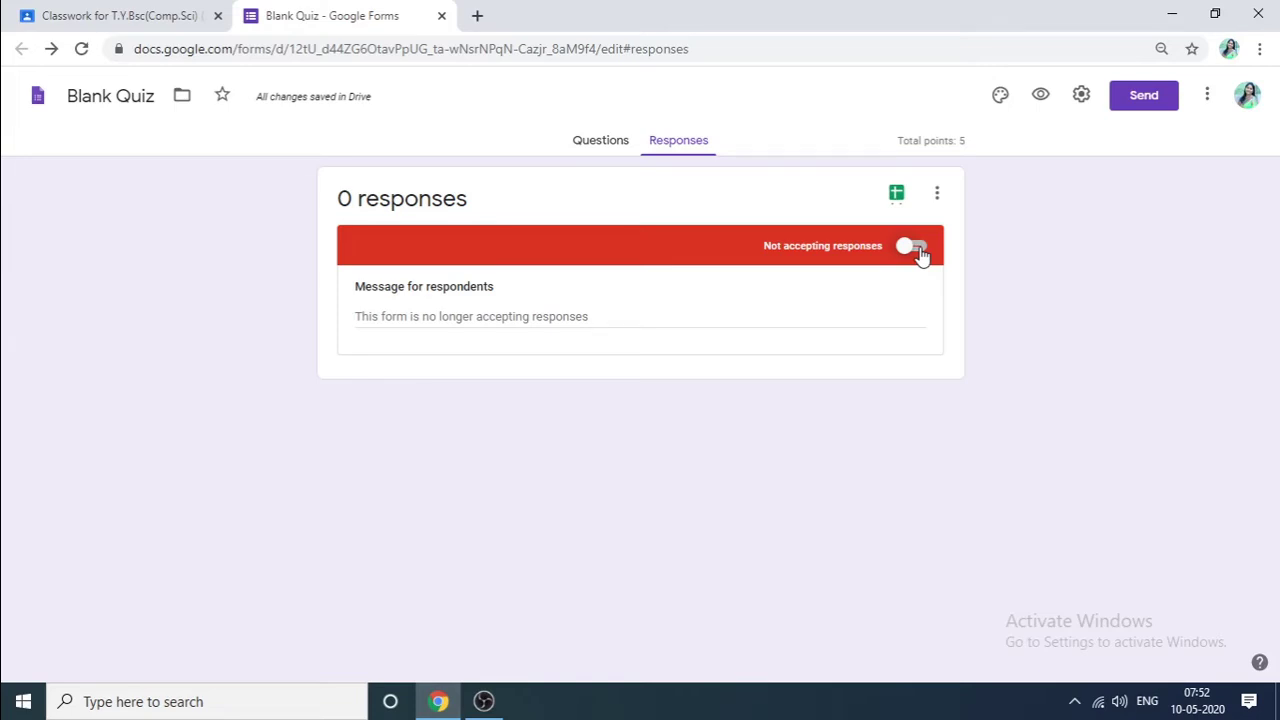
{"action": "left_click", "coordinate": [912, 248]}
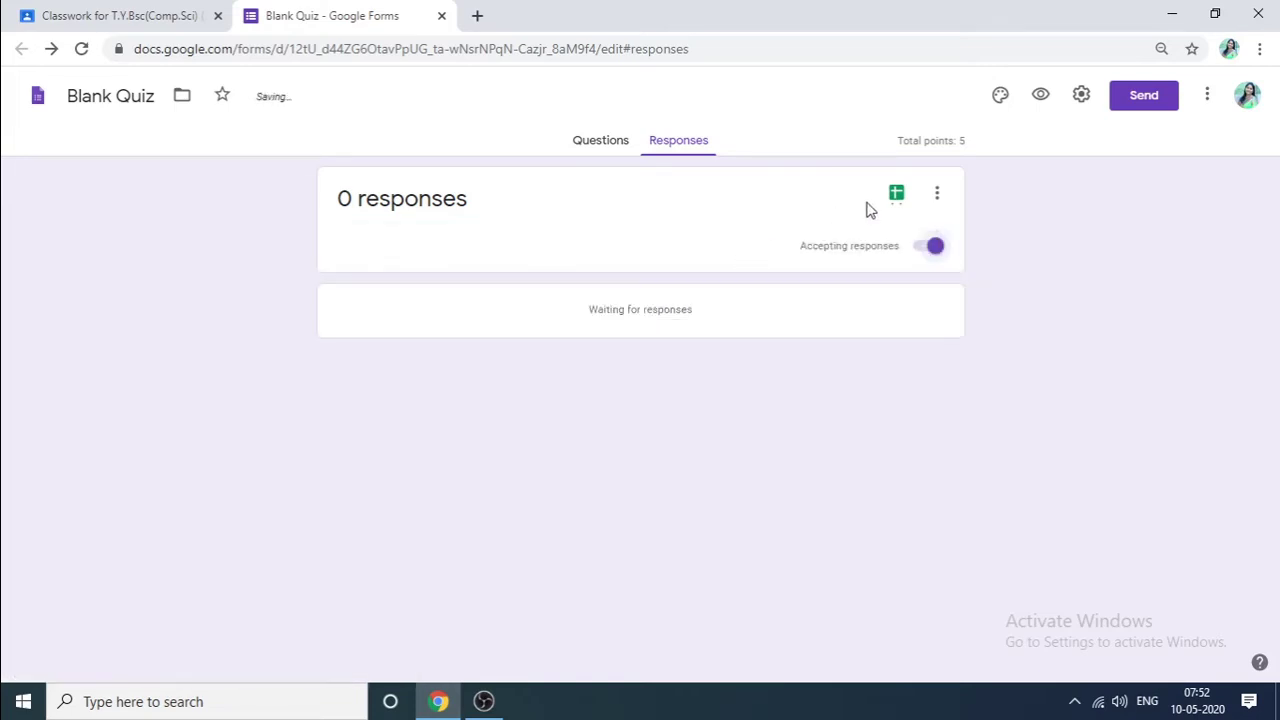
{"action": "left_click", "coordinate": [937, 196]}
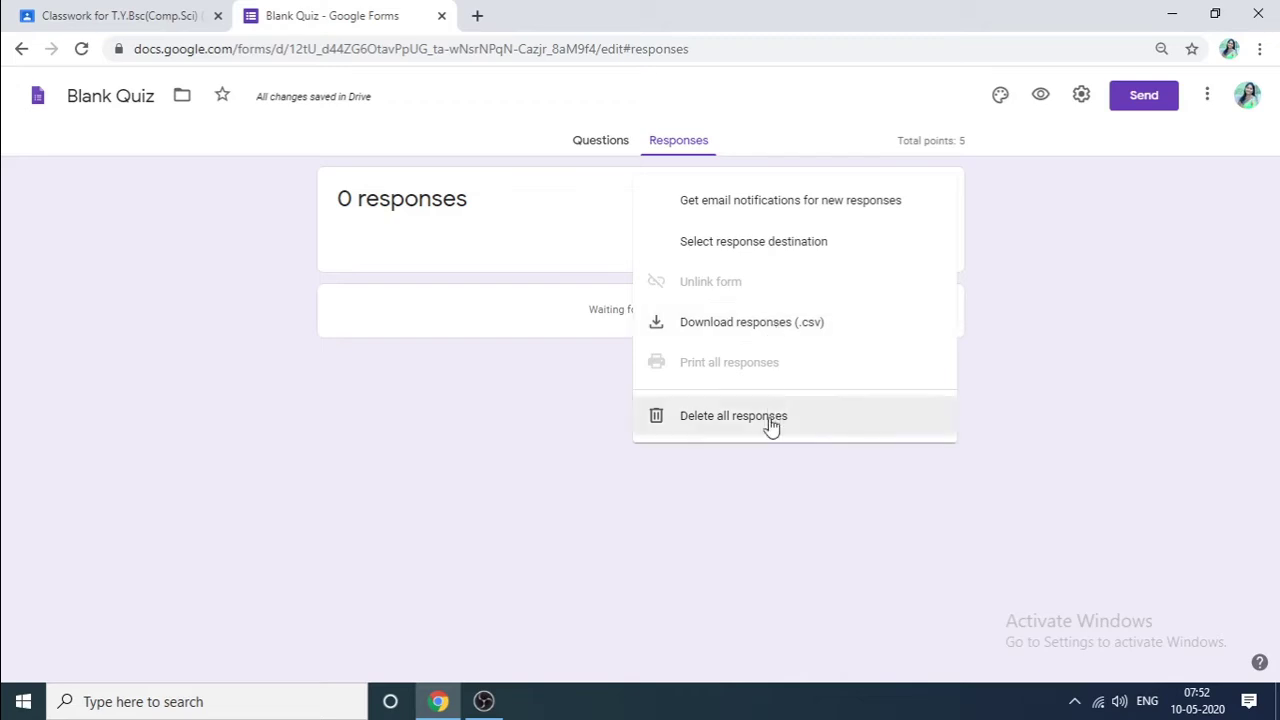
{"action": "left_click", "coordinate": [789, 571]}
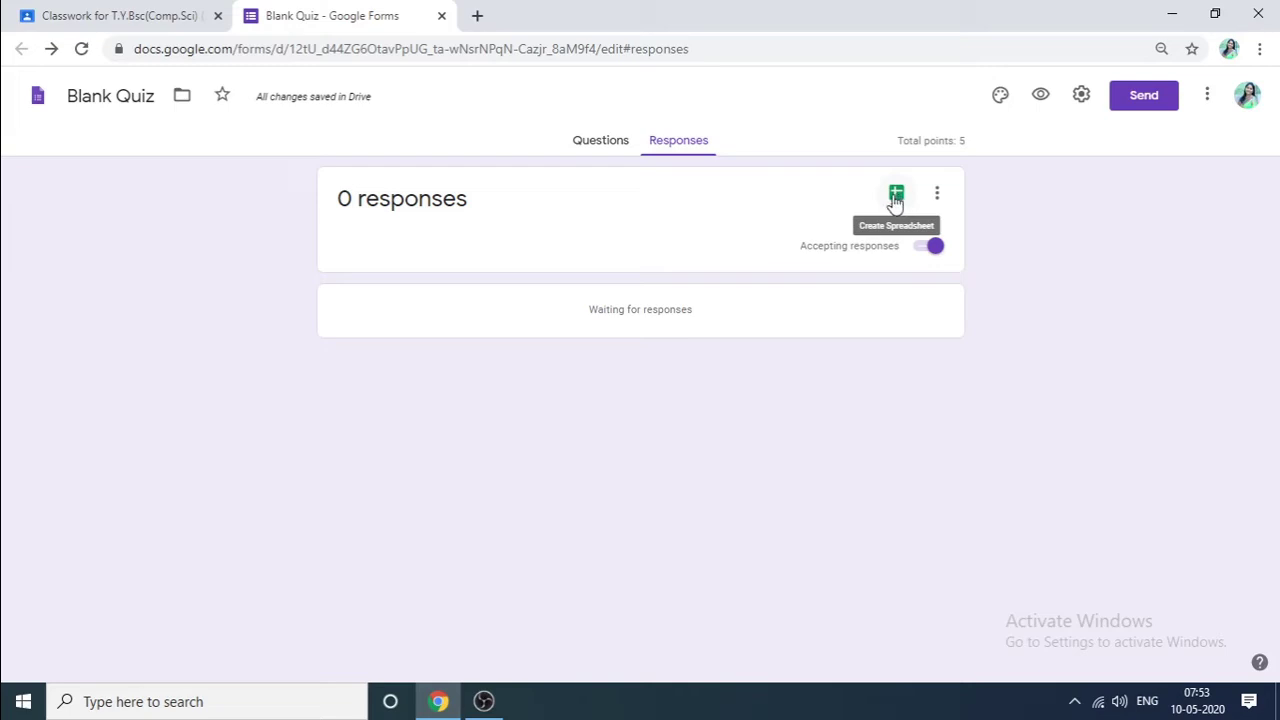
Send the quiz form by email to the contact's e-mail address, removing the trailing comma after the recipient
{"action": "left_click", "coordinate": [1143, 97]}
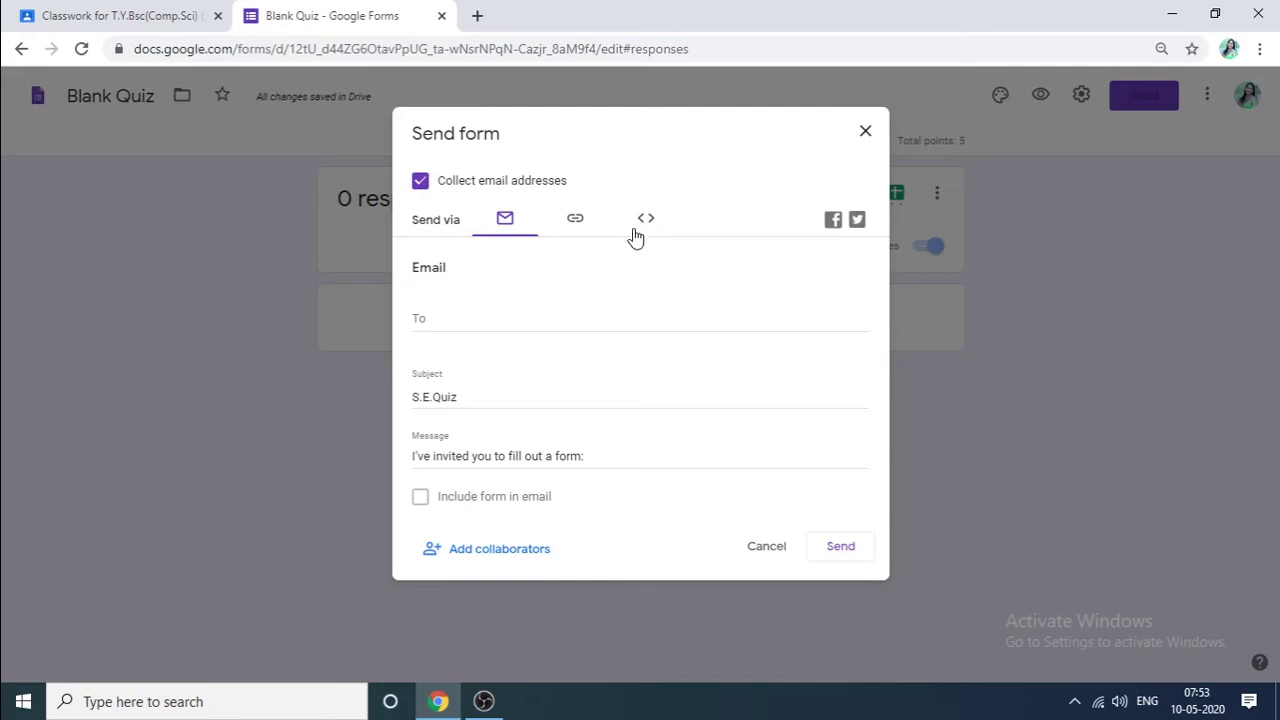
{"action": "left_click", "coordinate": [425, 320]}
{"action": "type", "text": "a"}
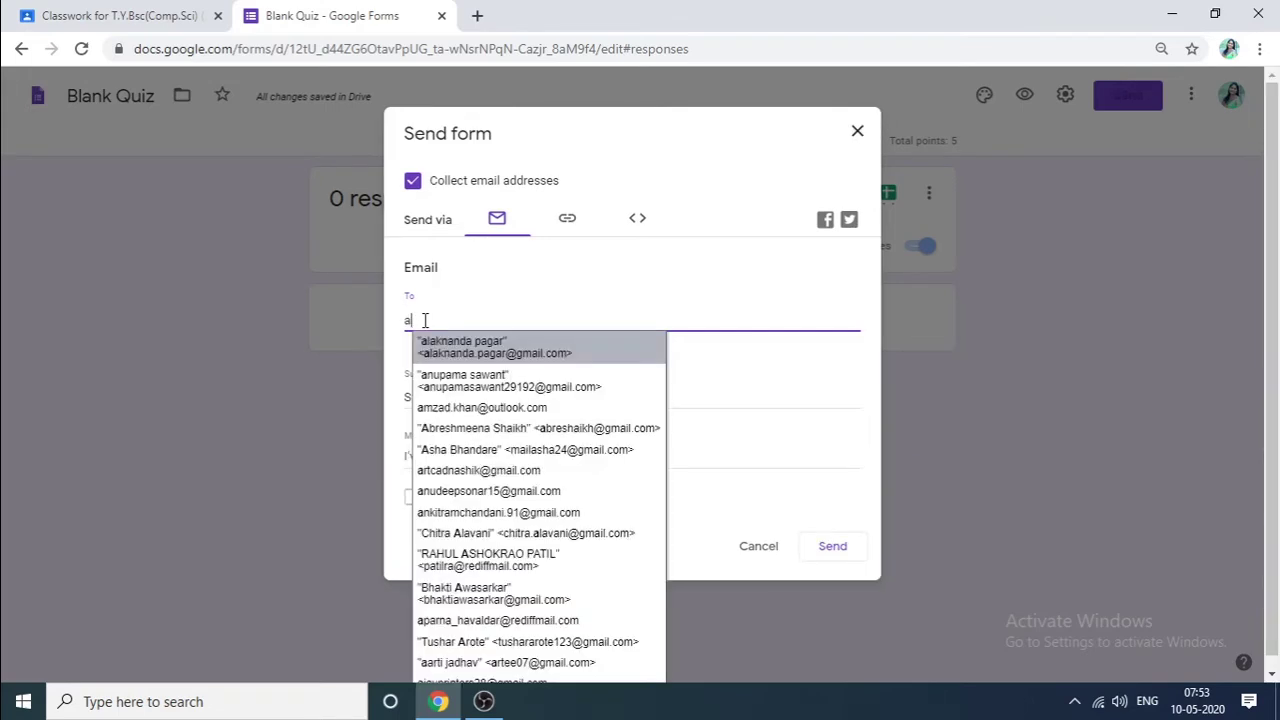
{"action": "type", "text": "nil"}
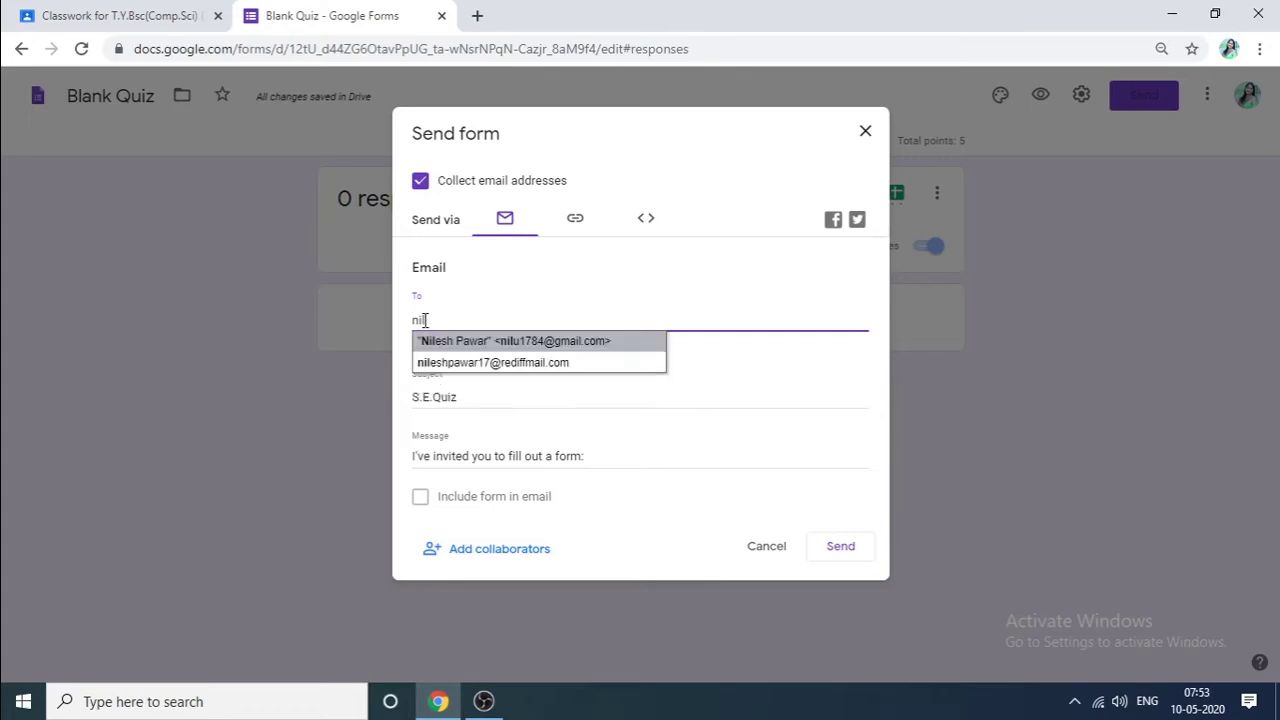
{"action": "left_click", "coordinate": [445, 345]}
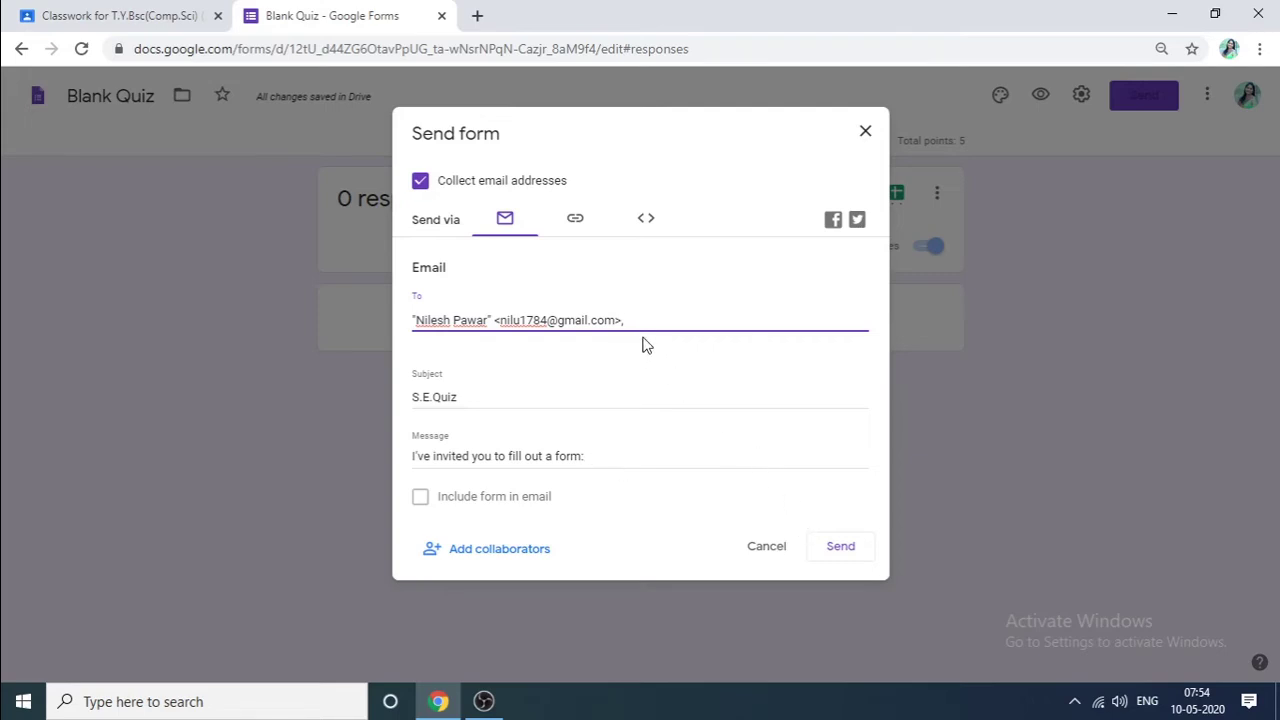
{"action": "key", "text": "BackSpace"}
{"action": "key", "text": "BackSpace"}
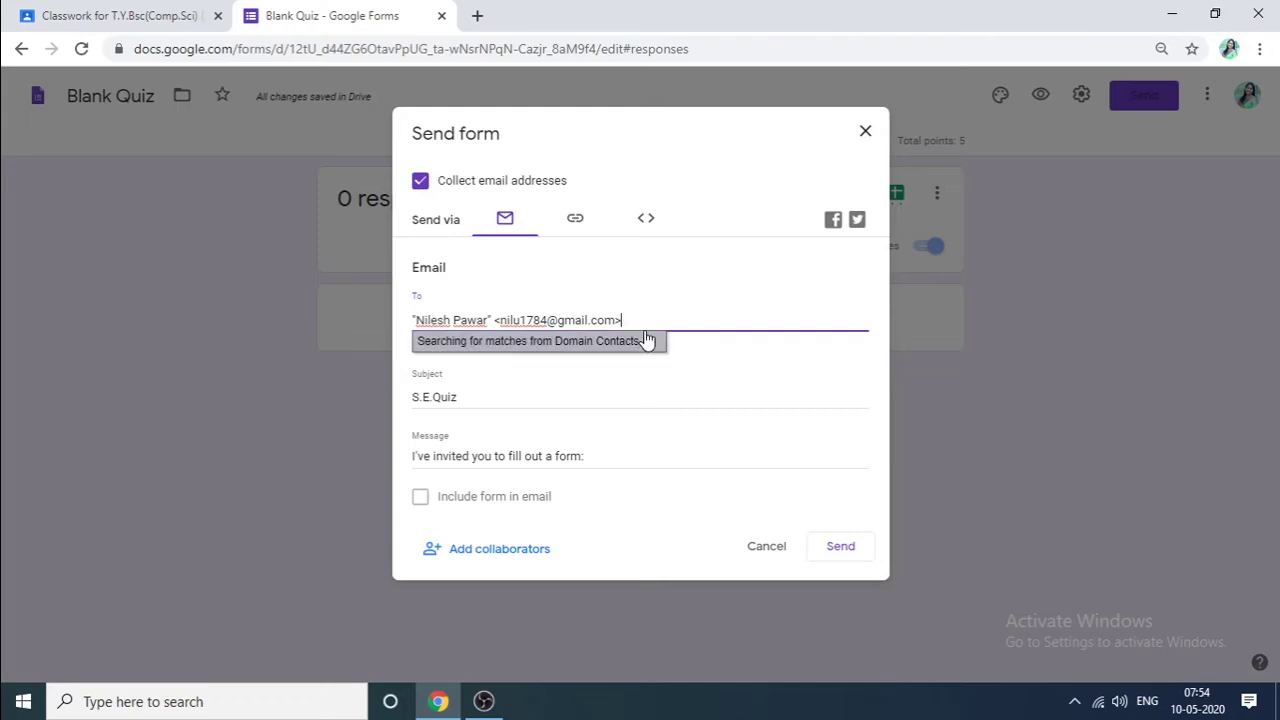
{"action": "left_click", "coordinate": [846, 548]}
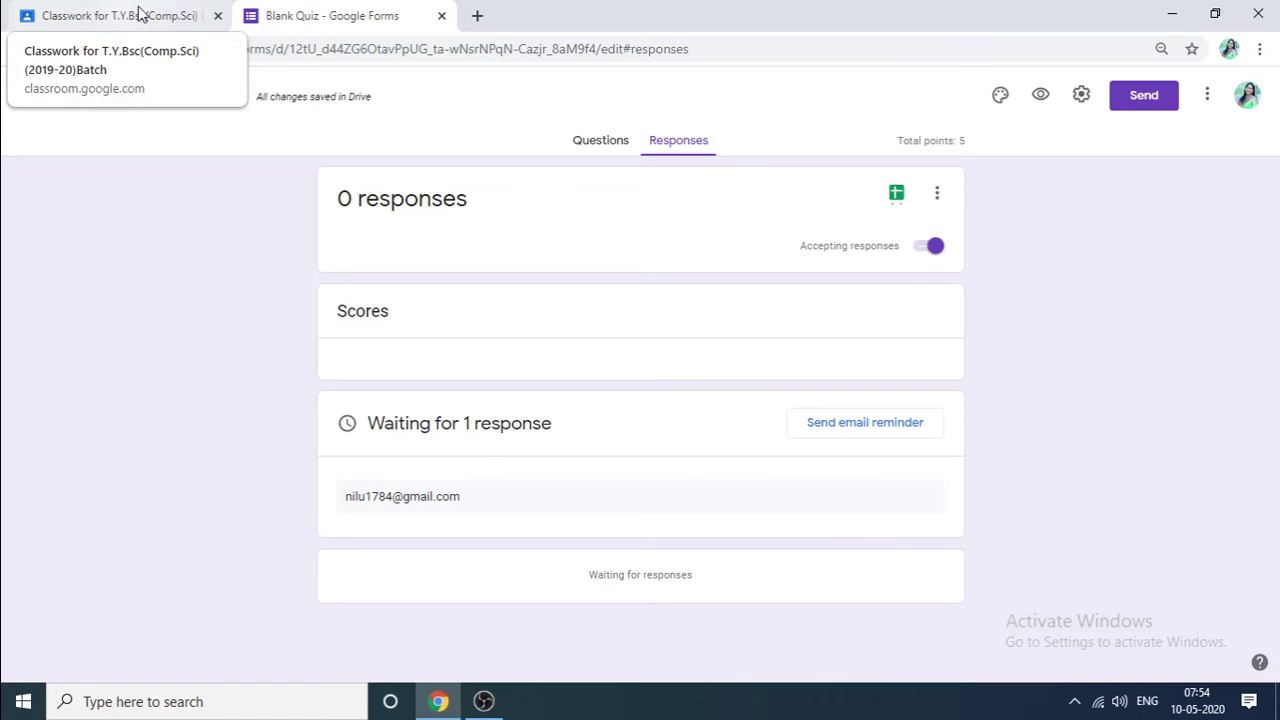
Switch to Google Classroom and leave the S.E. Quiz assignment draft to return to the class's Classwork list
{"action": "left_click", "coordinate": [135, 25]}
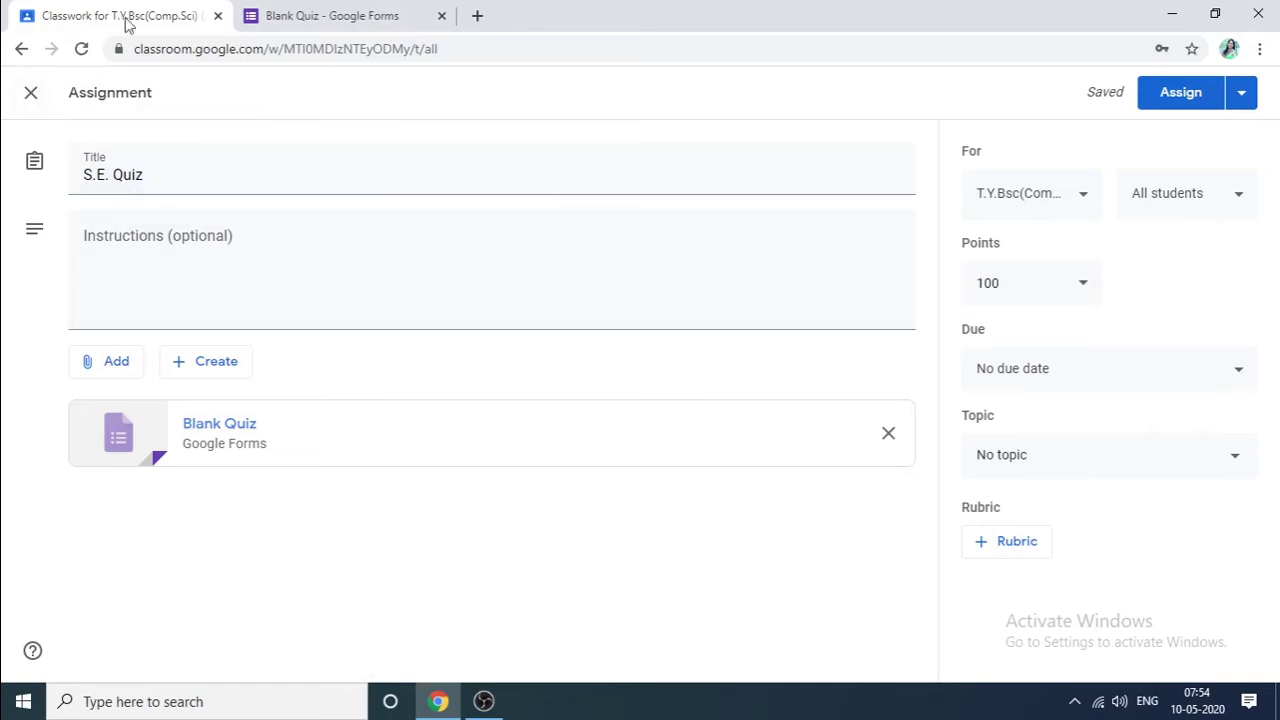
{"action": "left_click", "coordinate": [330, 25]}
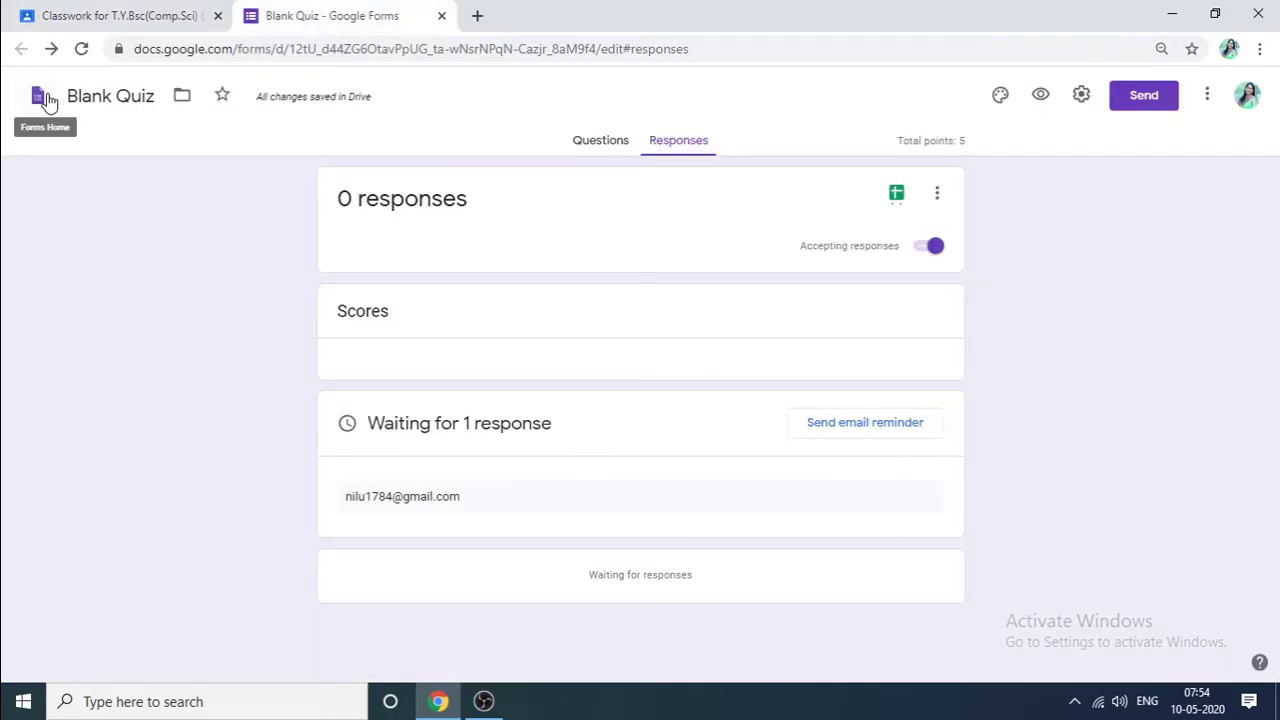
{"action": "left_click", "coordinate": [126, 18]}
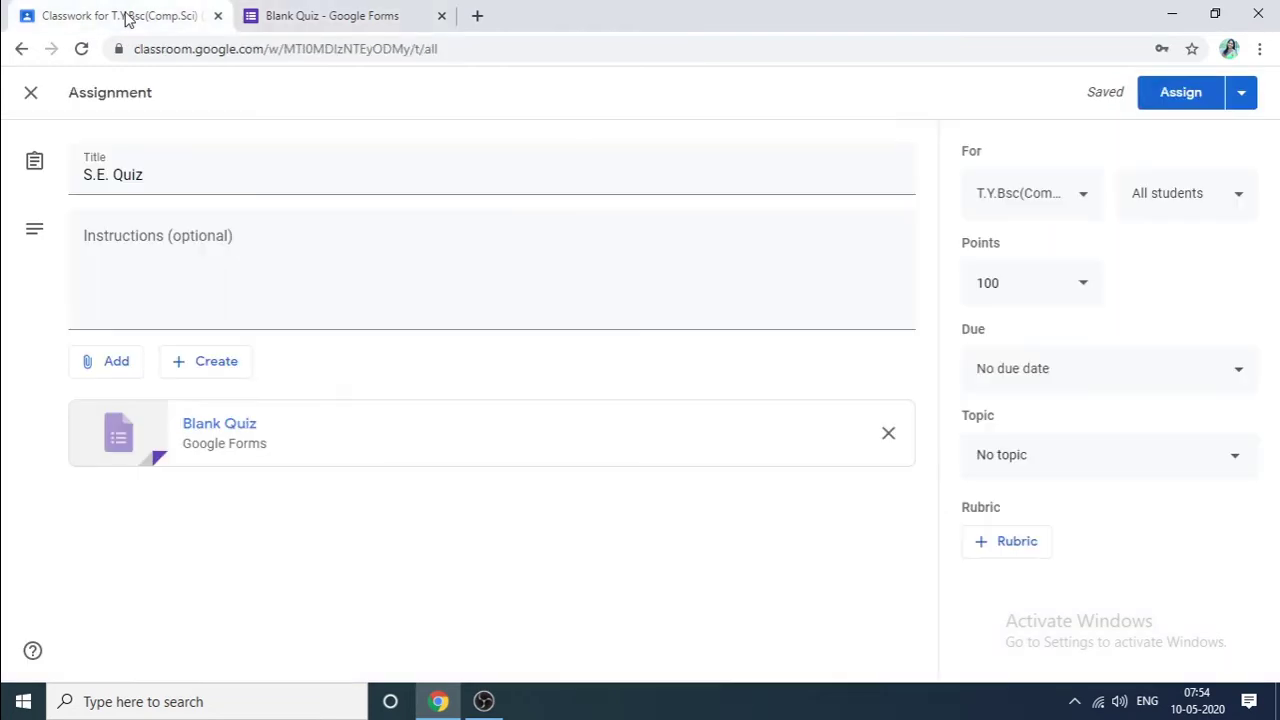
{"action": "left_click", "coordinate": [20, 49]}
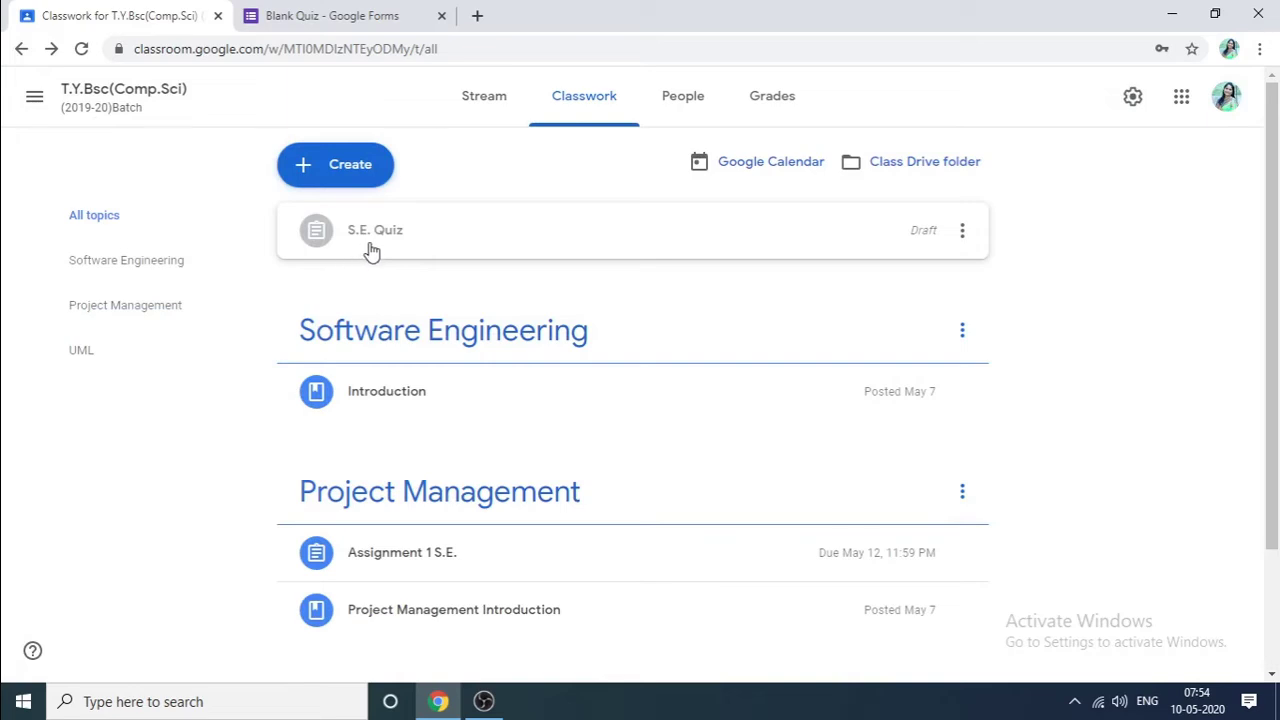
Reopen the S.E. Quiz draft for editing and set its points to 10
{"action": "left_click", "coordinate": [961, 231]}
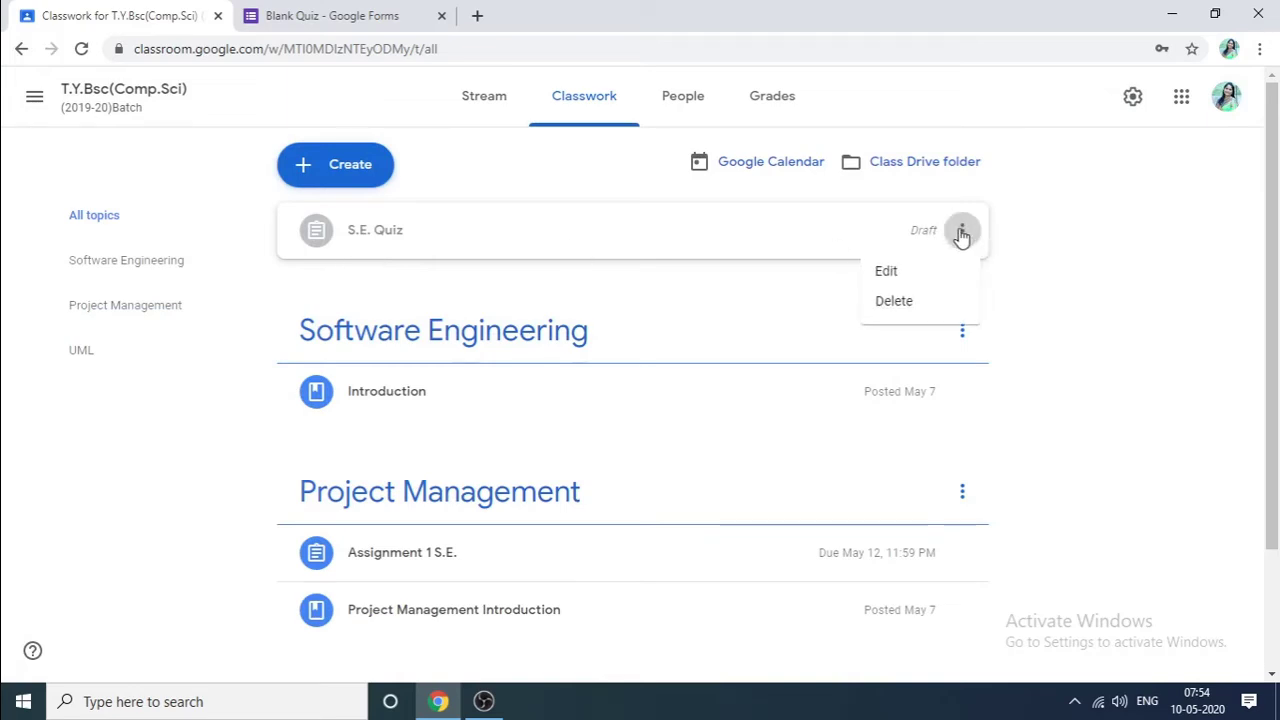
{"action": "left_click", "coordinate": [894, 278]}
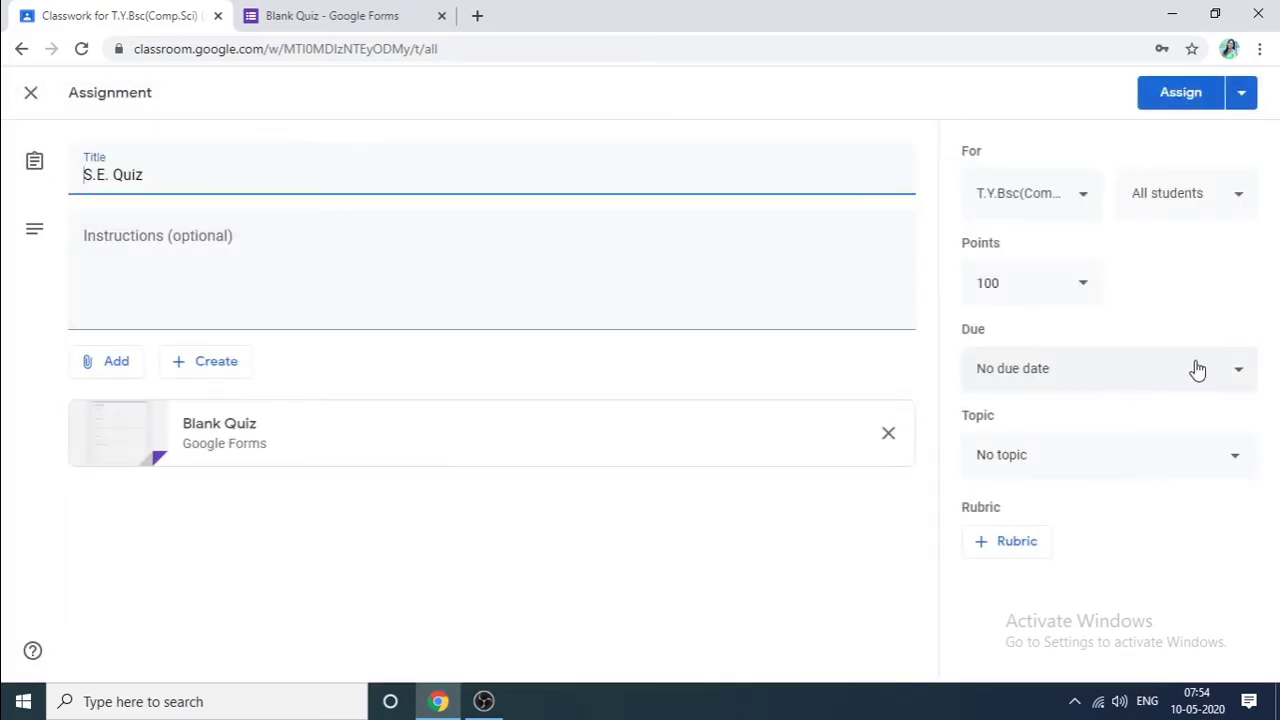
{"action": "left_click", "coordinate": [1015, 284]}
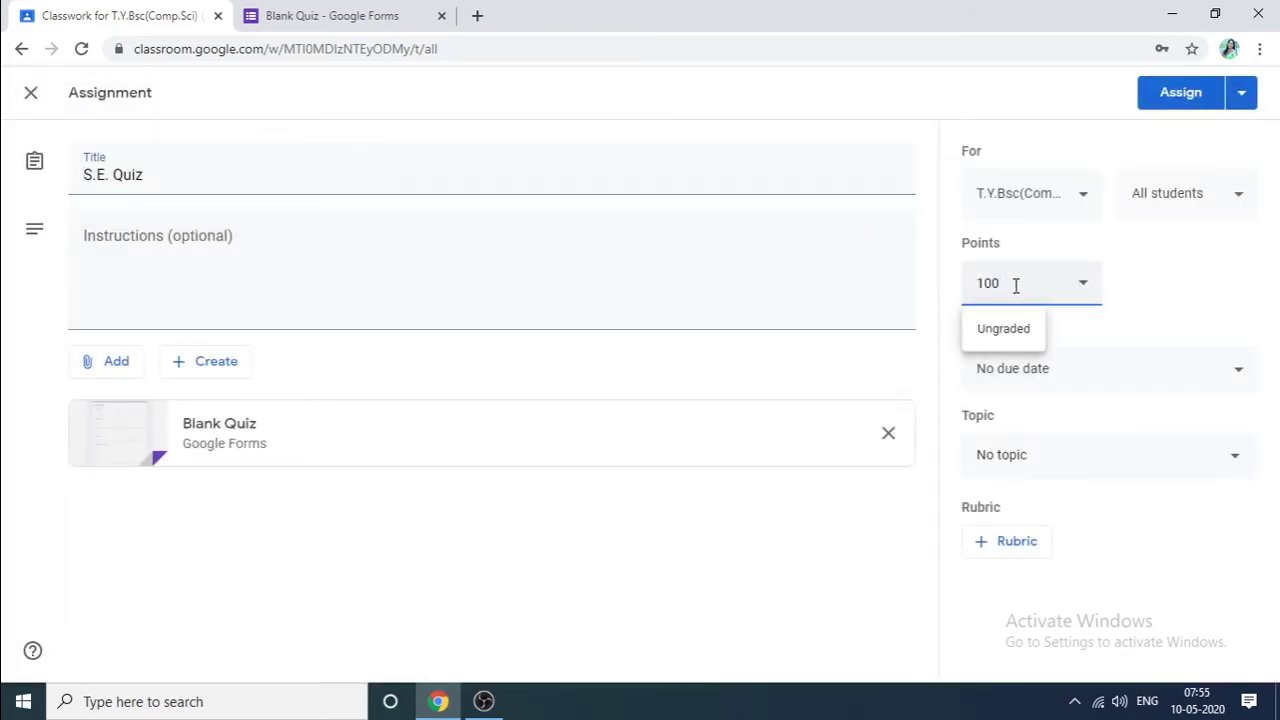
{"action": "key", "text": "BackSpace"}
Set the S.E. Quiz due date to May 13, 2020 without a specific time, and assign the quiz to all students
{"action": "left_click", "coordinate": [1034, 372]}
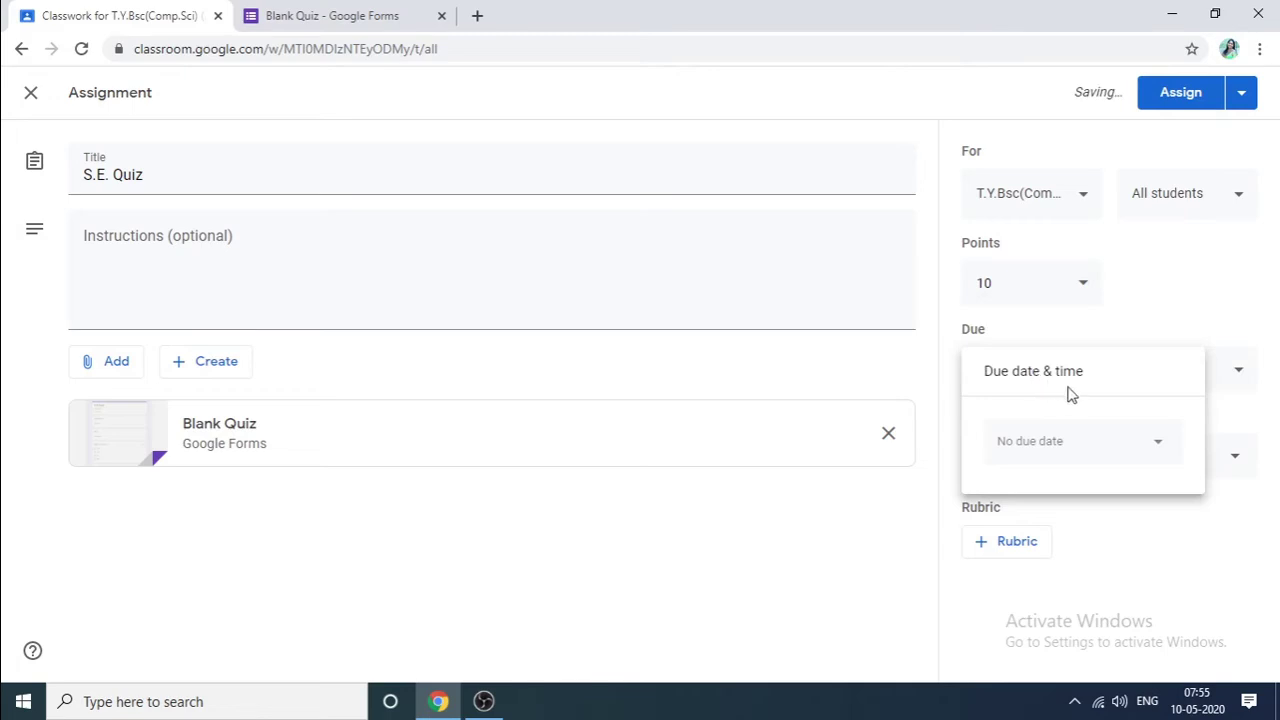
{"action": "left_click", "coordinate": [1160, 453]}
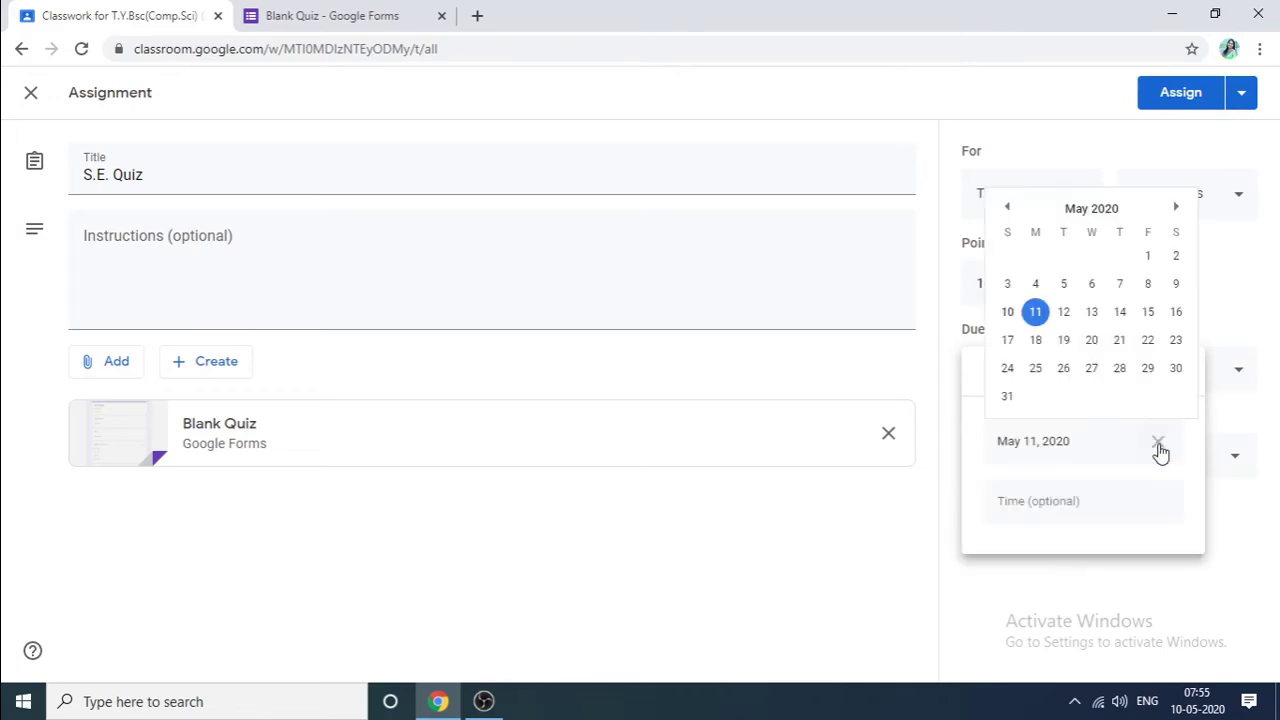
{"action": "left_click", "coordinate": [1096, 318]}
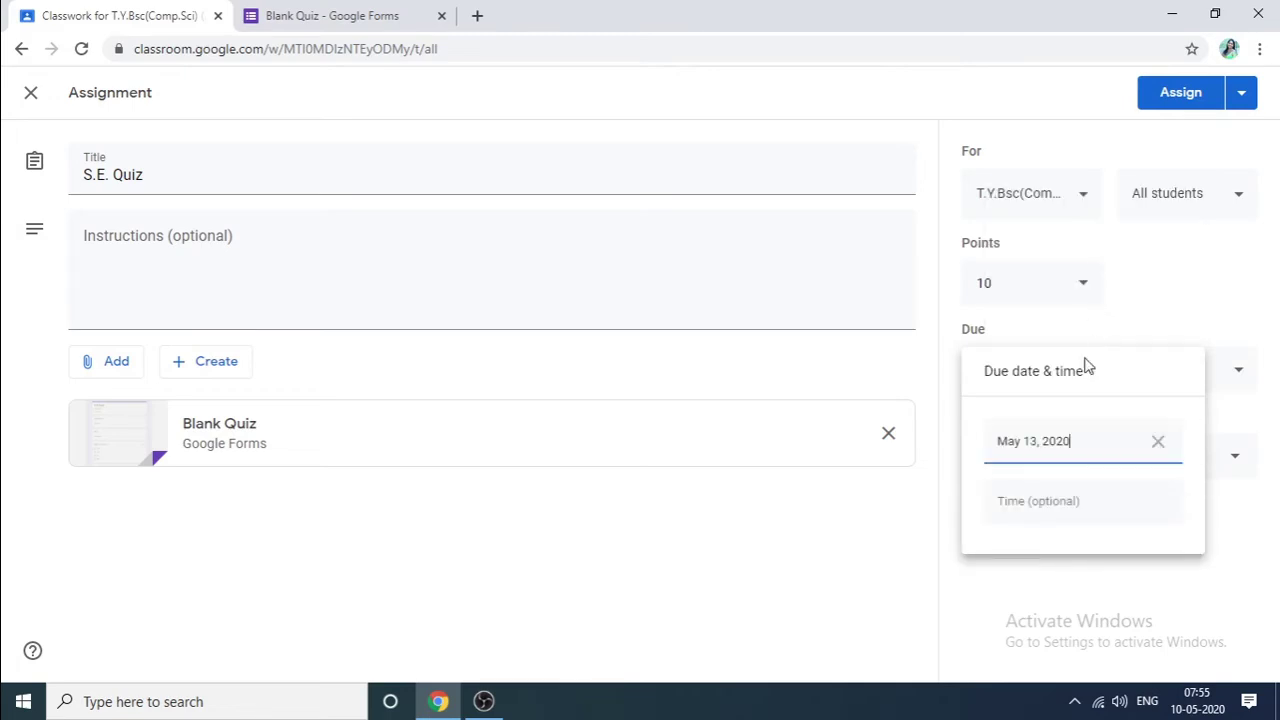
{"action": "left_click", "coordinate": [1058, 499]}
{"action": "left_click", "coordinate": [671, 648]}
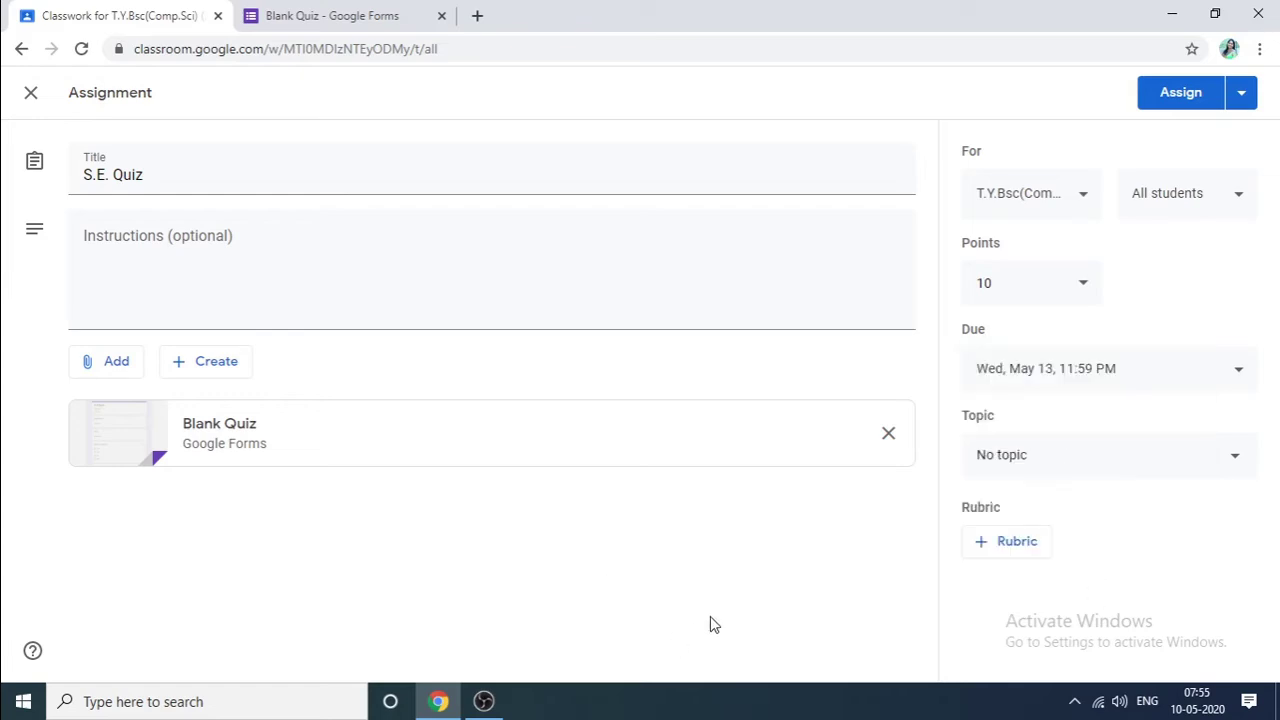
{"action": "left_click", "coordinate": [1175, 95]}
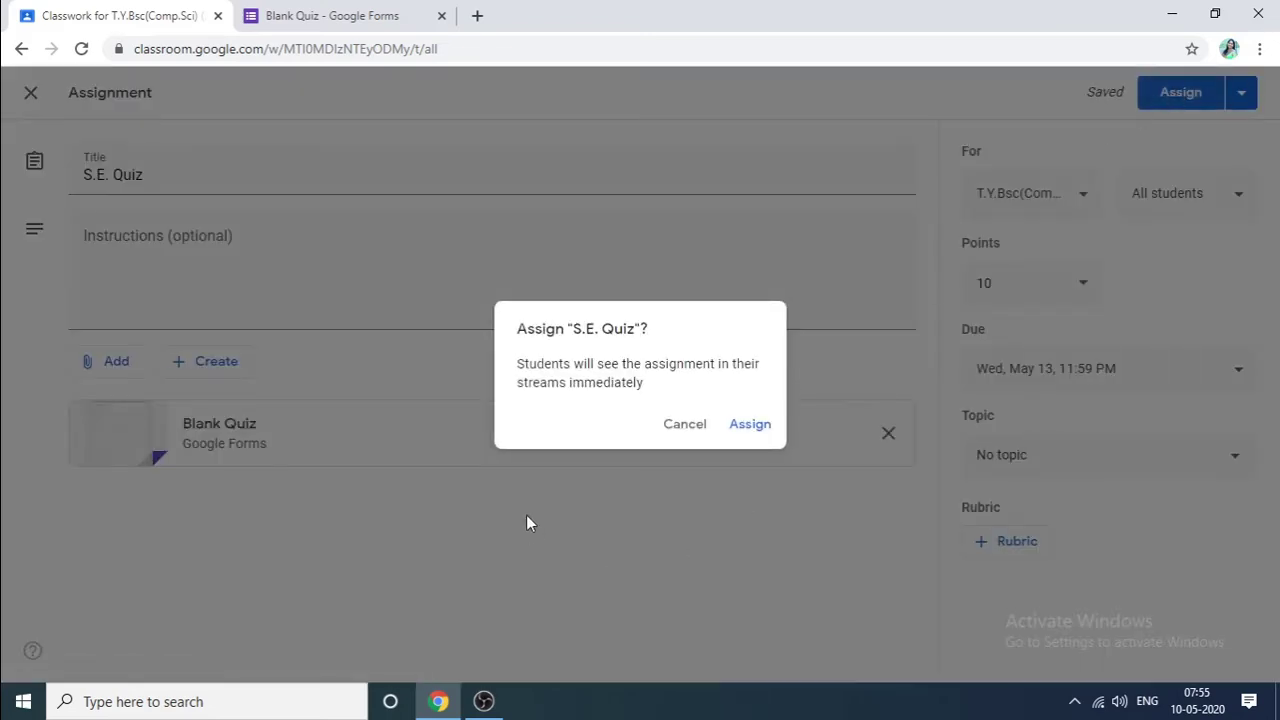
{"action": "left_click", "coordinate": [745, 428]}
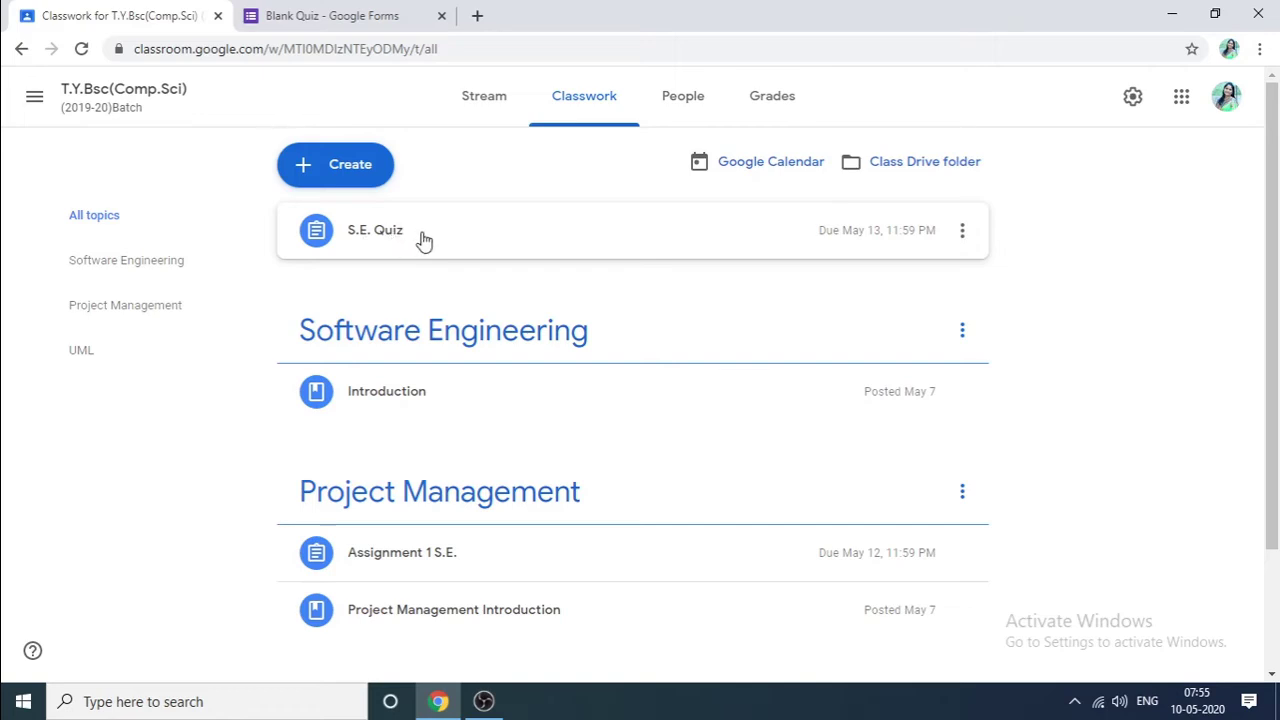
View the class stream, switch to the M.Sc.(Comp.Sci.) I year (2019-20)Batch class, and look through its posts down to the oldest
{"action": "left_click", "coordinate": [482, 103]}
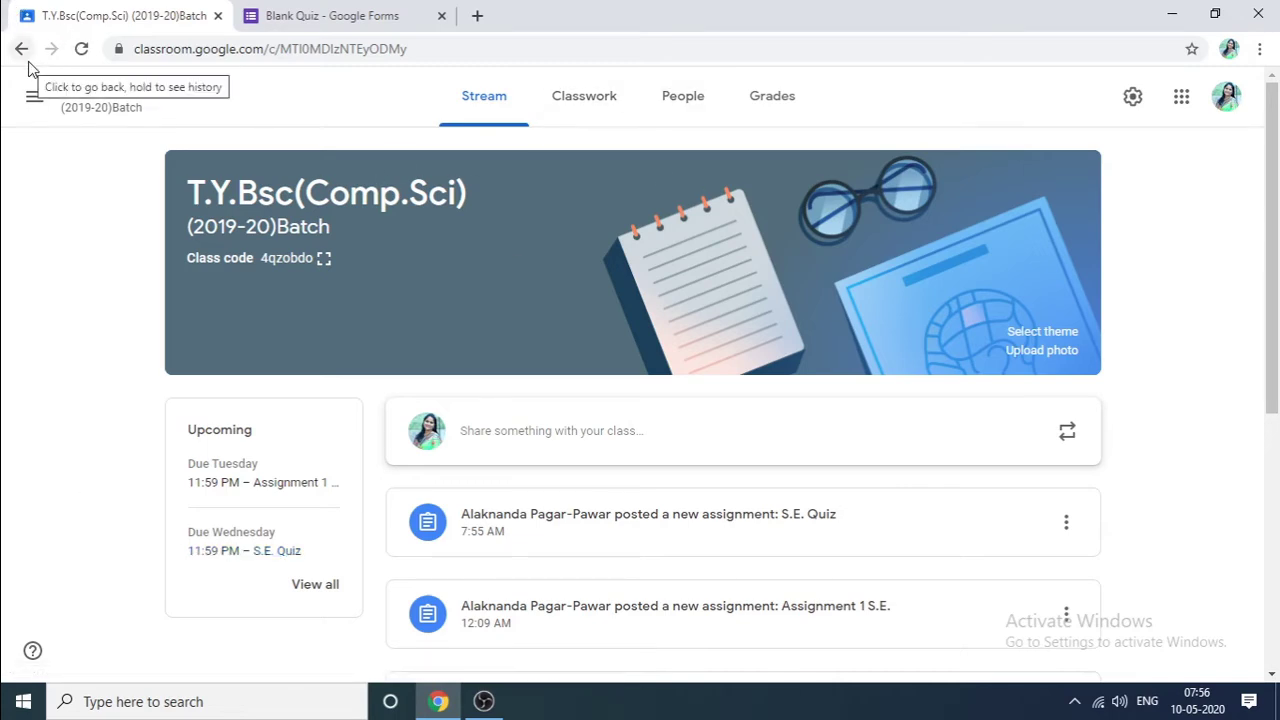
{"action": "left_click", "coordinate": [33, 97]}
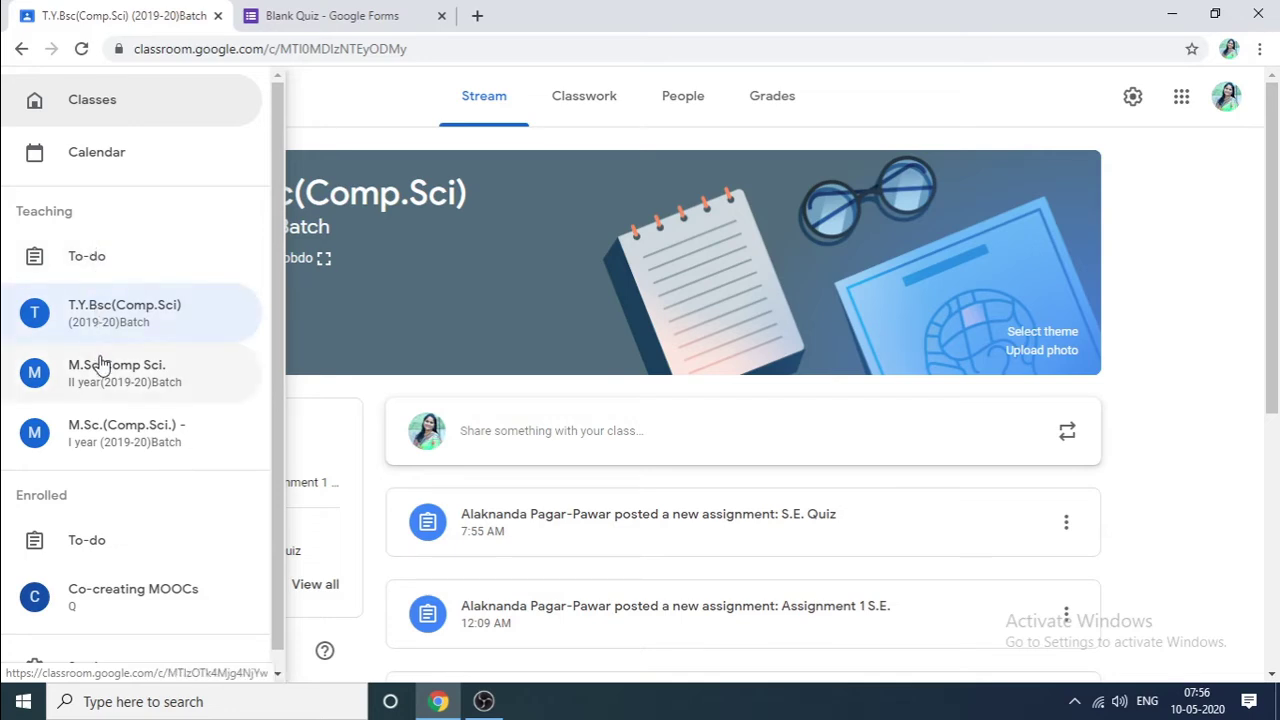
{"action": "left_click", "coordinate": [137, 448]}
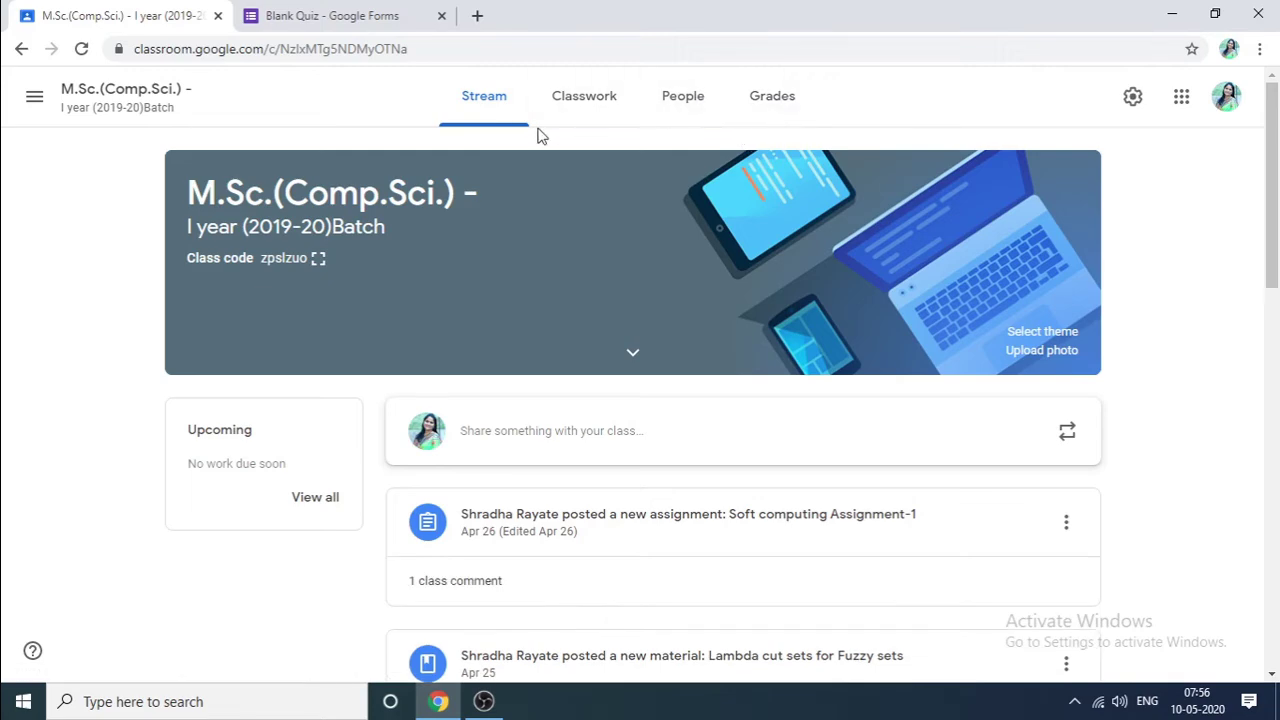
{"action": "scroll", "coordinate": [666, 149], "scroll_direction": "down", "scroll_amount": 8}
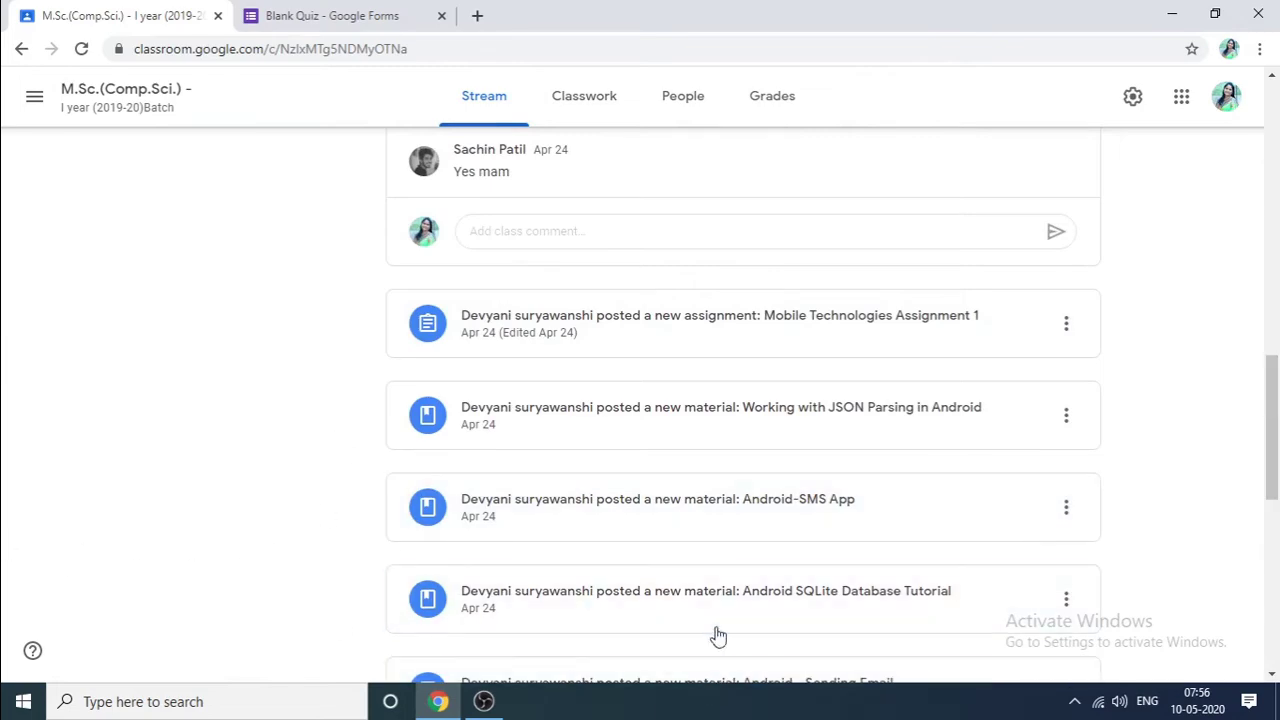
{"action": "scroll", "coordinate": [718, 636], "scroll_direction": "down", "scroll_amount": 15}
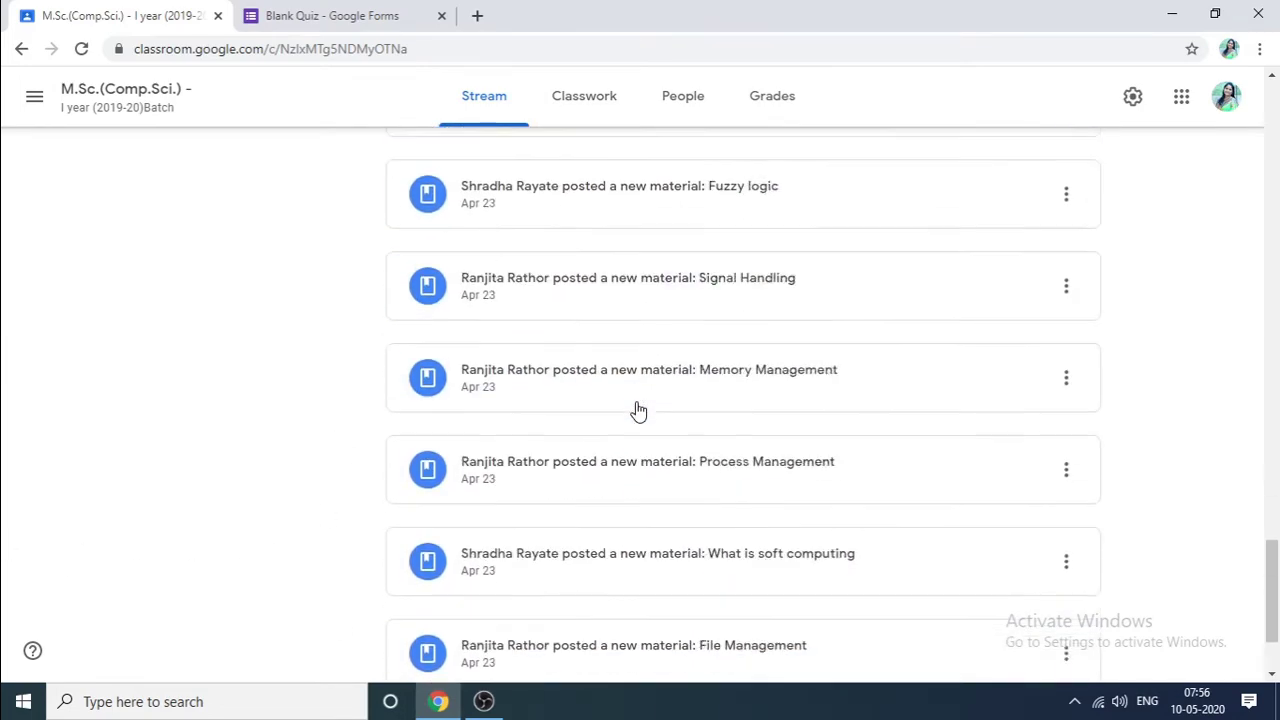
{"action": "scroll", "coordinate": [638, 411], "scroll_direction": "down", "scroll_amount": 2}
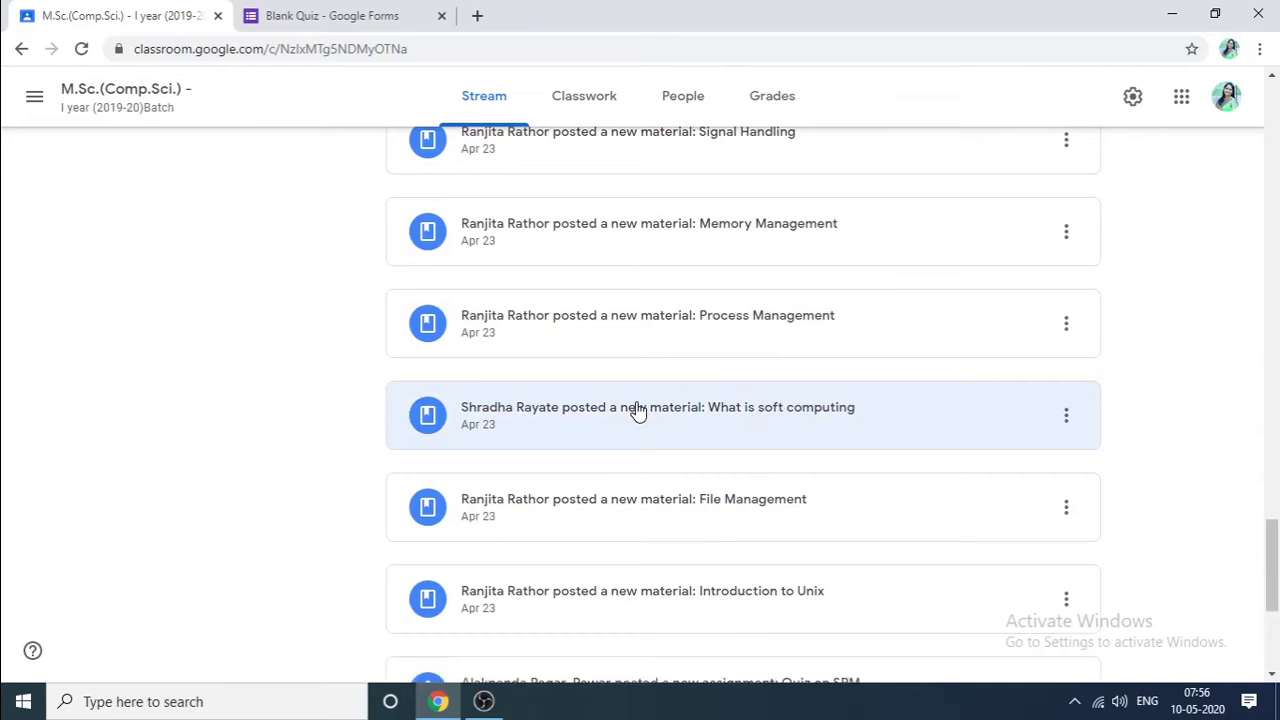
{"action": "scroll", "coordinate": [638, 411], "scroll_direction": "down", "scroll_amount": 8}
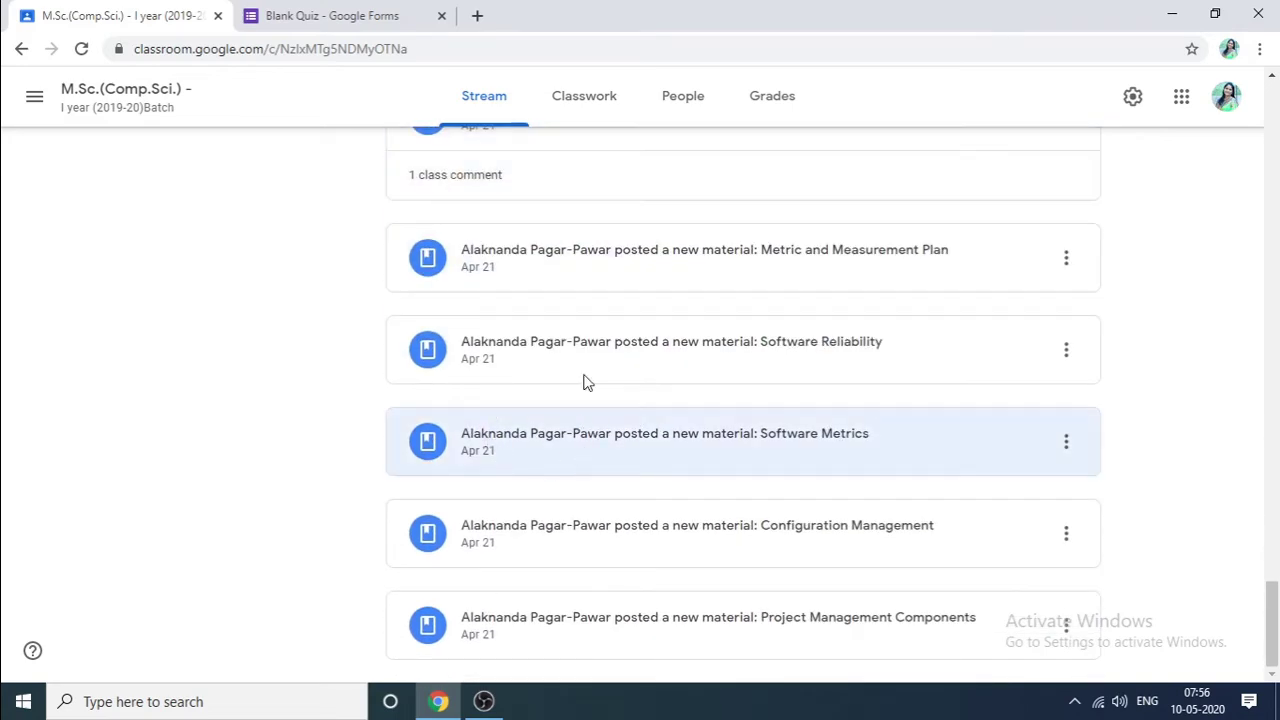
Open the student work of Assignment-1 -Software Project Management from the class's Classwork list
{"action": "left_click", "coordinate": [588, 100]}
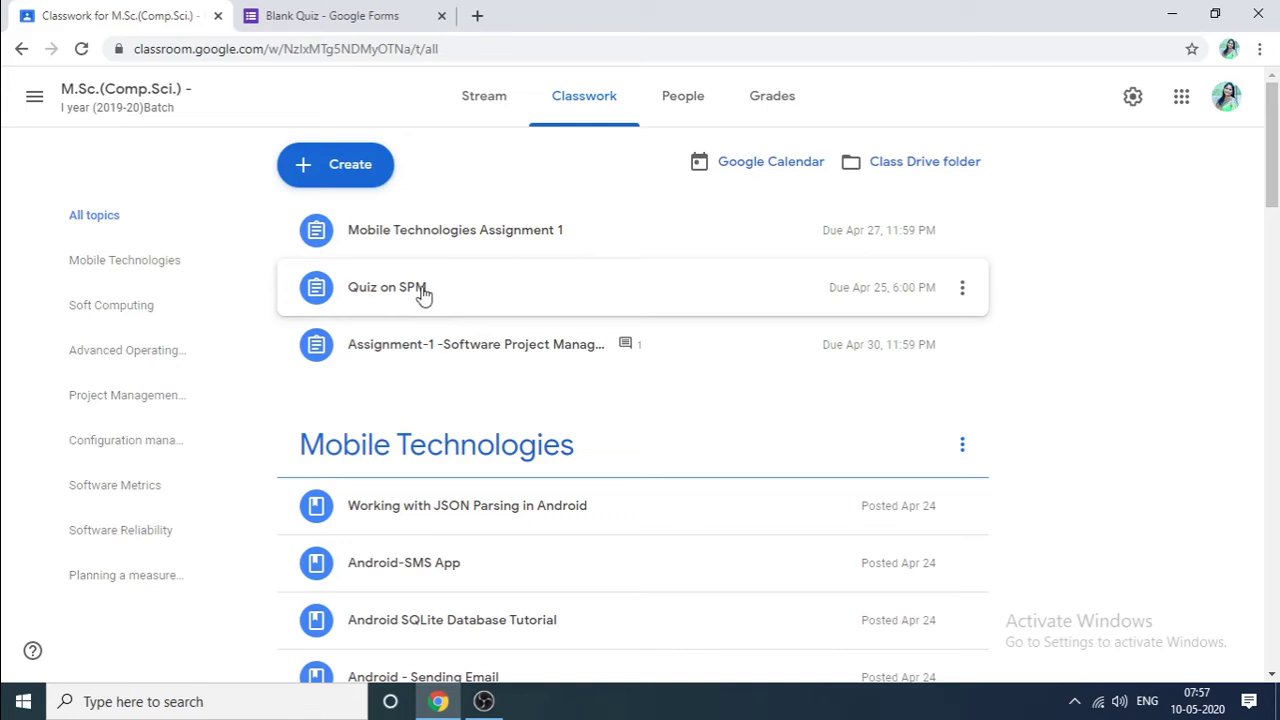
{"action": "left_click", "coordinate": [531, 355]}
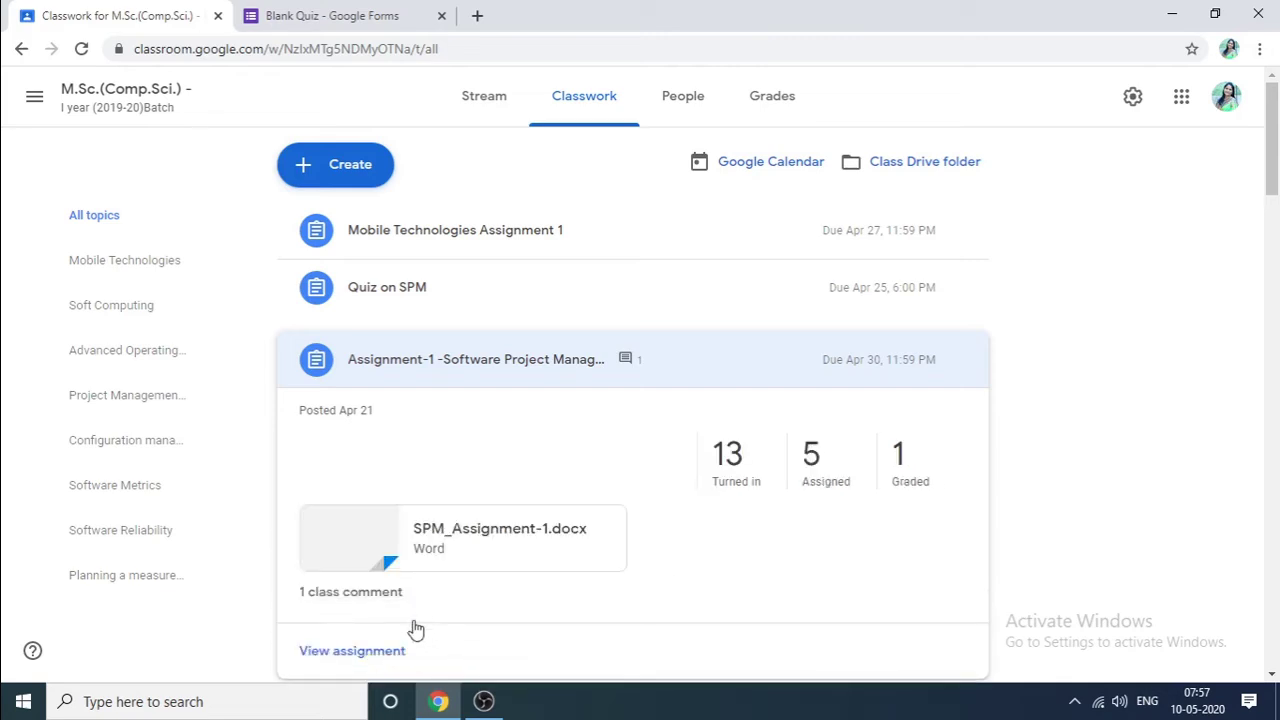
{"action": "left_click", "coordinate": [318, 652]}
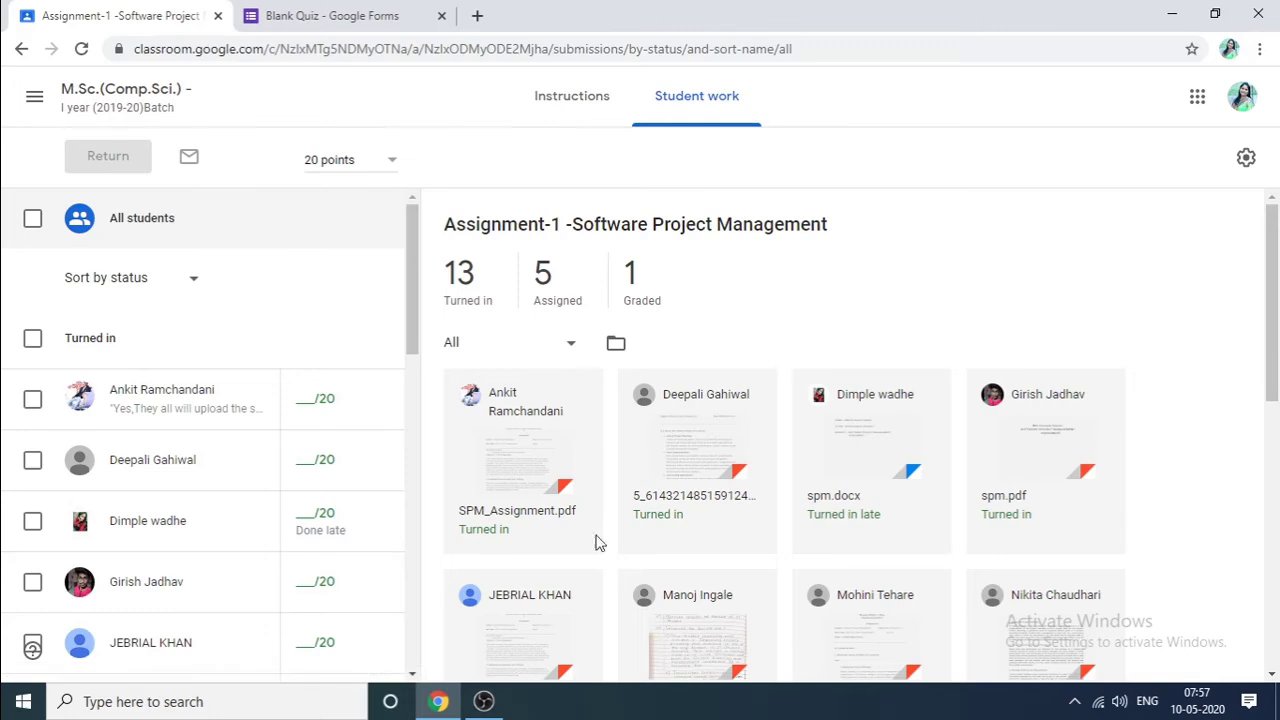
Examine the turned-in, missing and graded submissions of the assignment, and review the student list with its grades
{"action": "scroll", "coordinate": [590, 530], "scroll_direction": "down", "scroll_amount": 3}
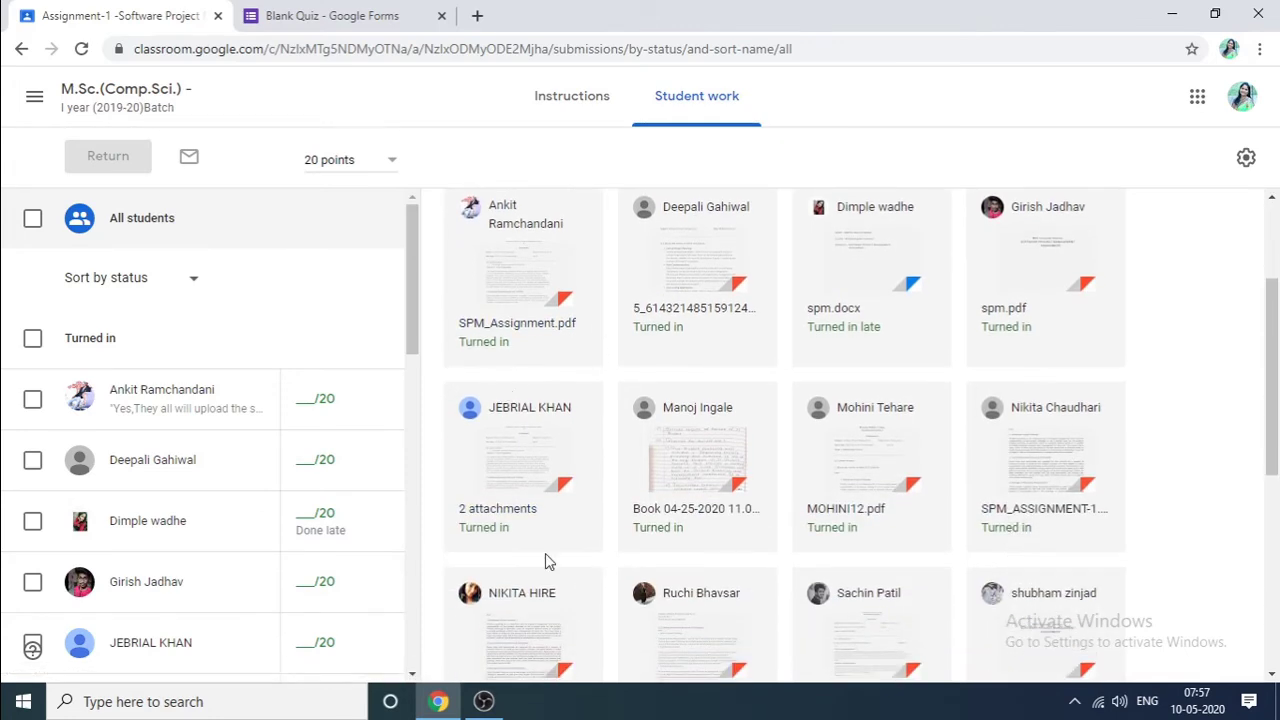
{"action": "scroll", "coordinate": [545, 553], "scroll_direction": "up", "scroll_amount": 3}
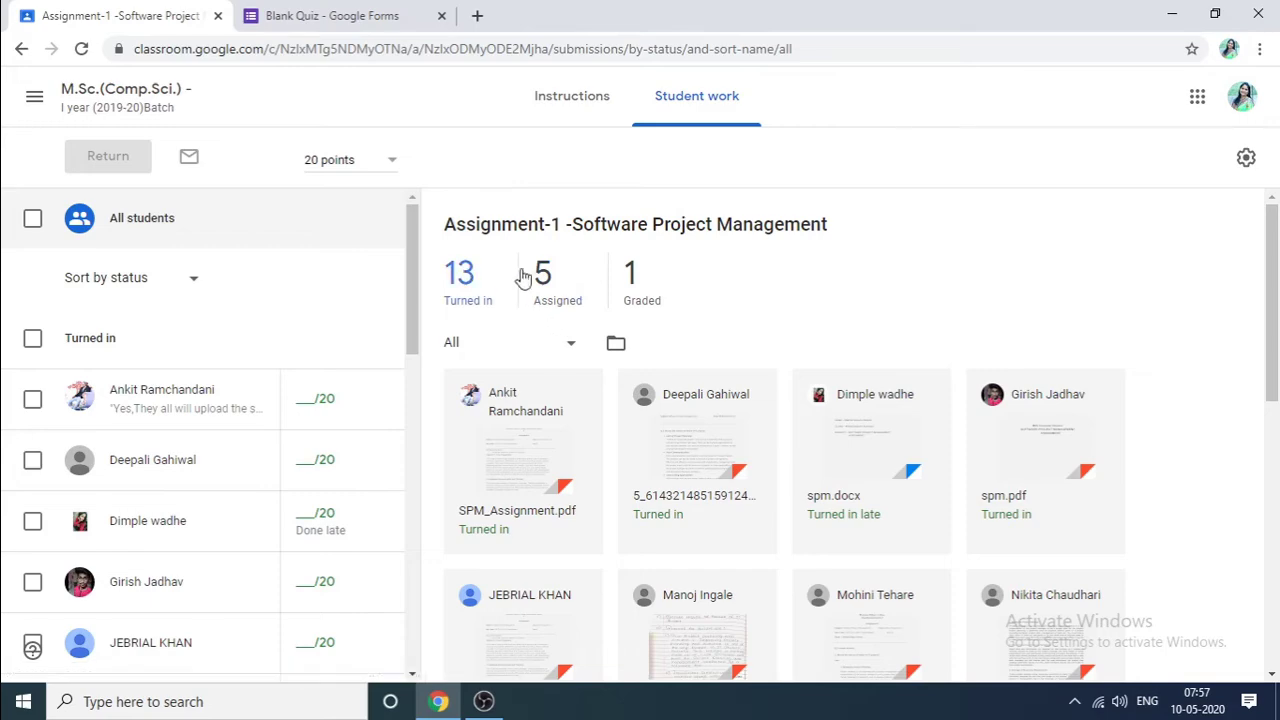
{"action": "scroll", "coordinate": [568, 377], "scroll_direction": "down", "scroll_amount": 6}
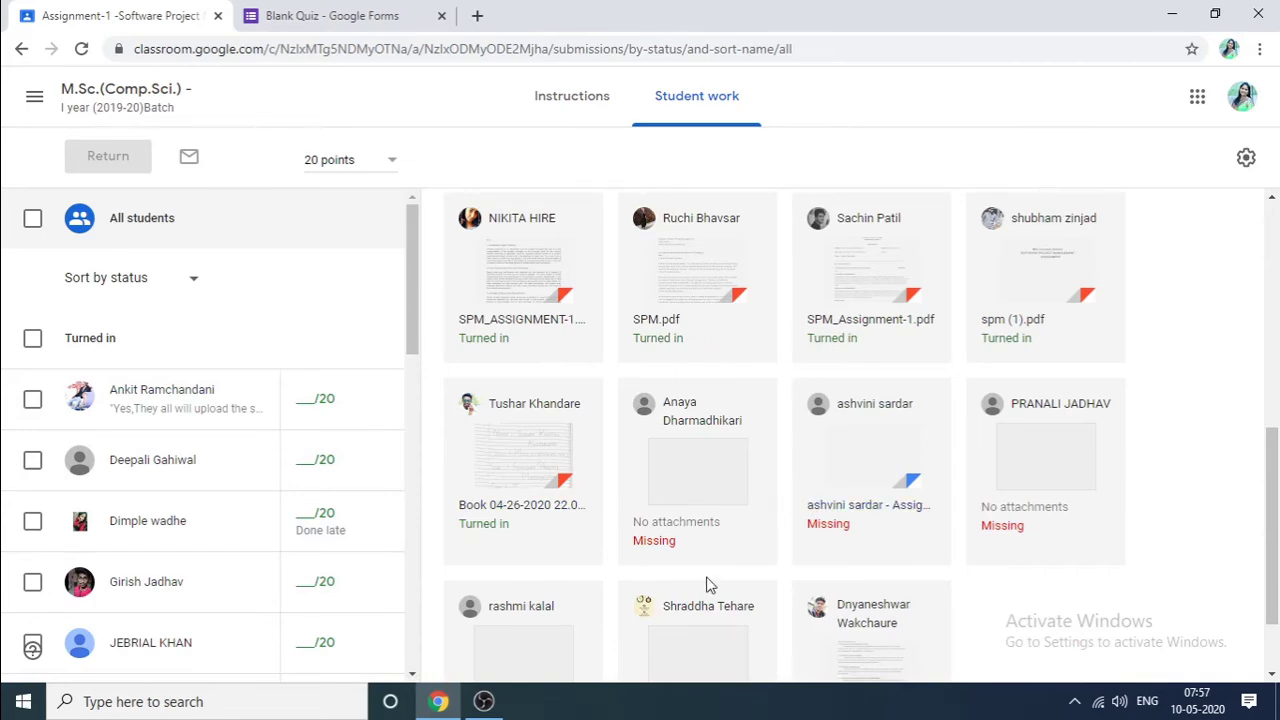
{"action": "scroll", "coordinate": [611, 534], "scroll_direction": "up", "scroll_amount": 6}
{"action": "scroll", "coordinate": [609, 500], "scroll_direction": "down", "scroll_amount": 7}
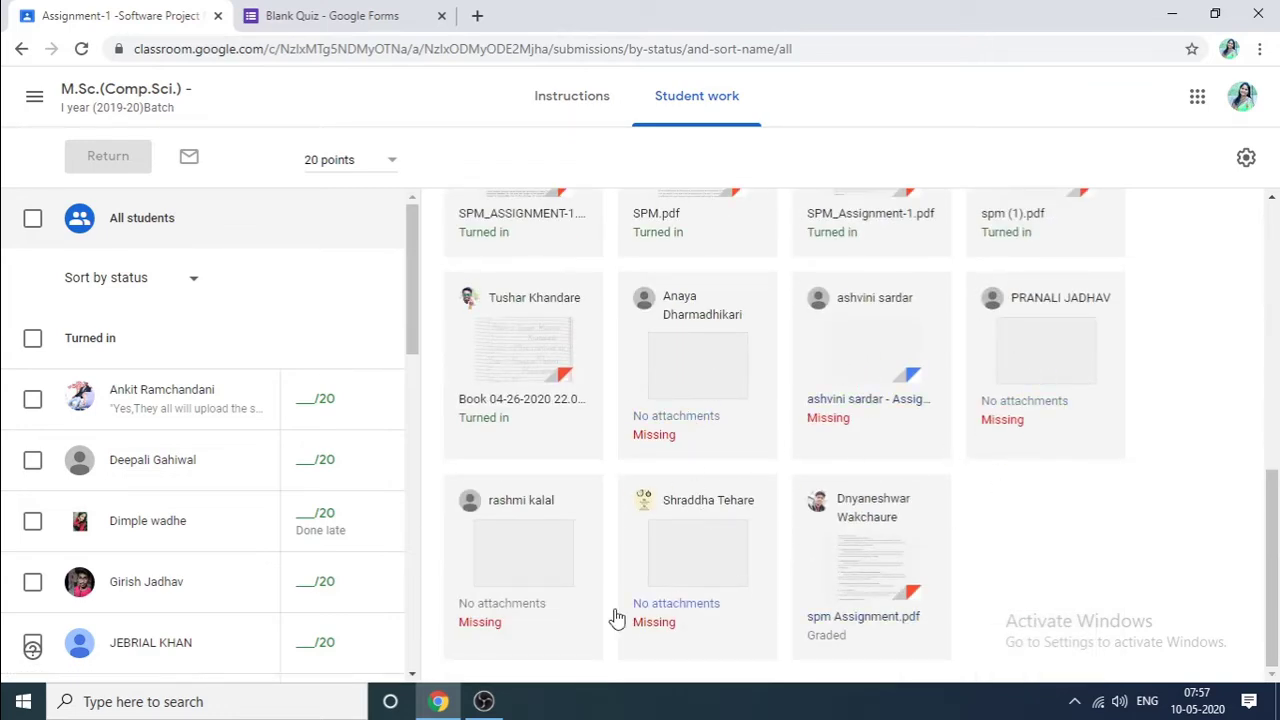
{"action": "scroll", "coordinate": [536, 643], "scroll_direction": "up", "scroll_amount": 8}
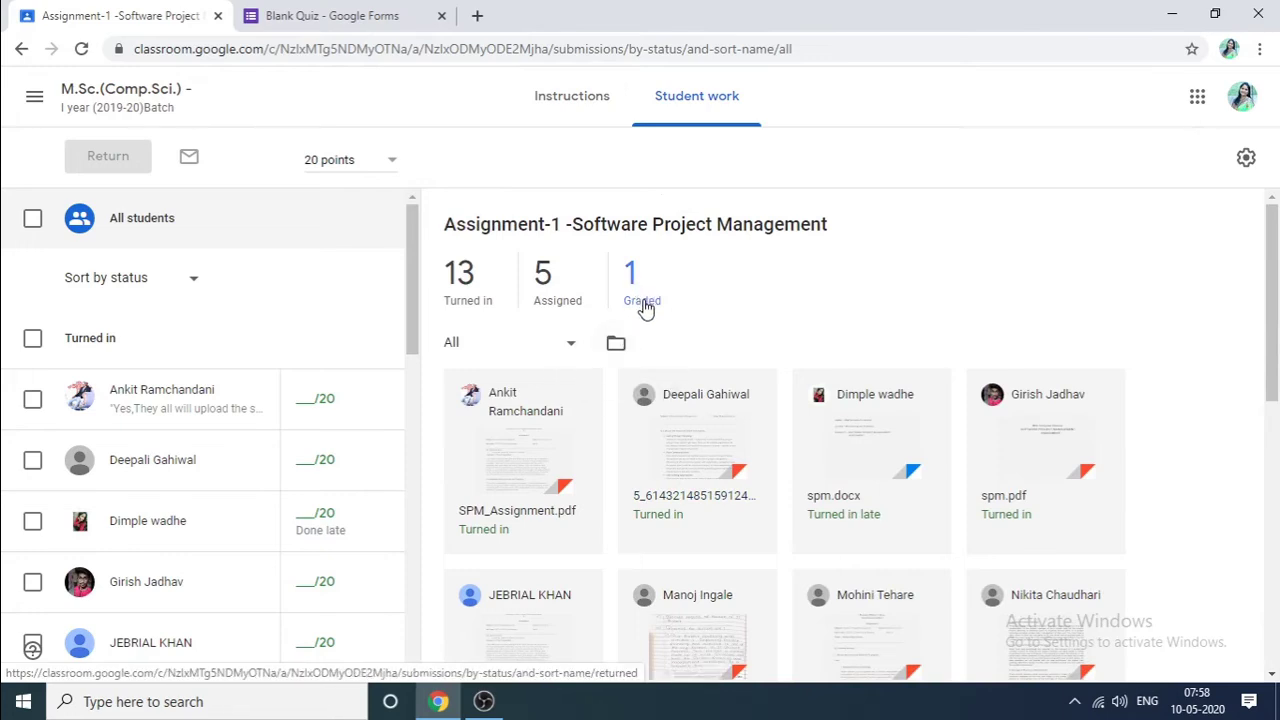
{"action": "scroll", "coordinate": [652, 320], "scroll_direction": "down", "scroll_amount": 1}
{"action": "scroll", "coordinate": [660, 310], "scroll_direction": "down", "scroll_amount": 1}
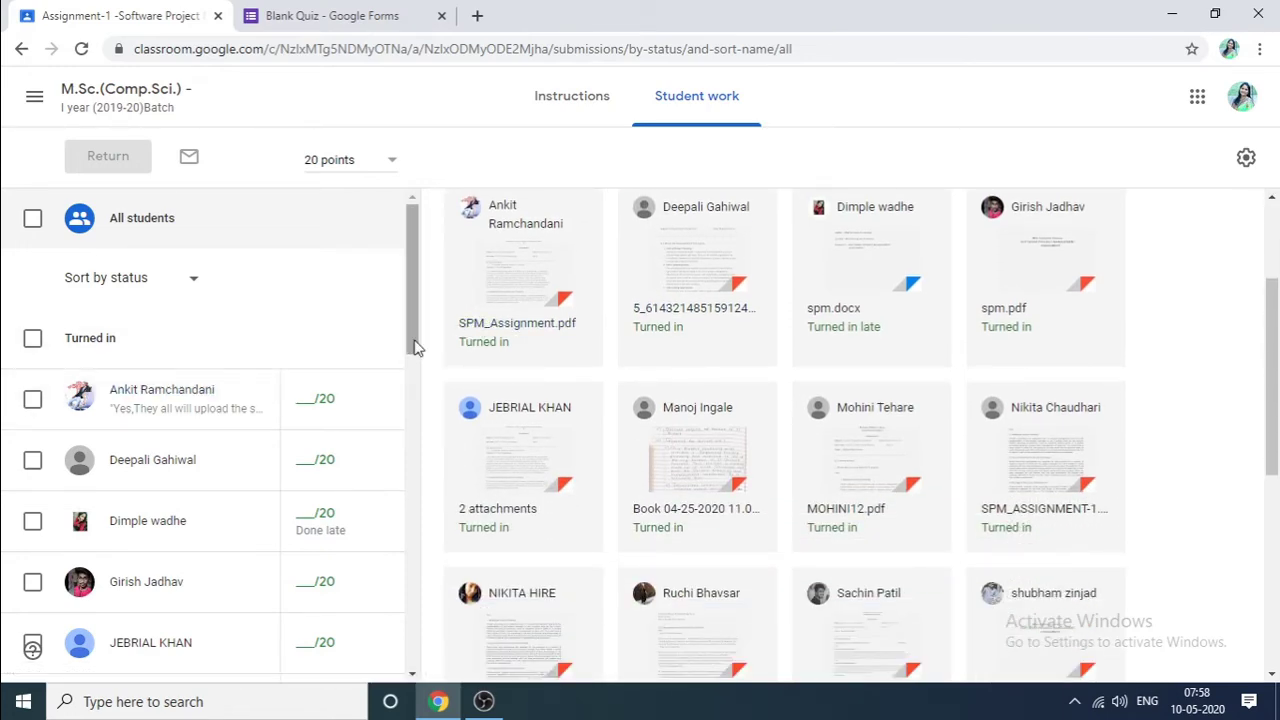
{"action": "left_click_drag", "start_coordinate": [414, 277], "coordinate": [418, 663]}
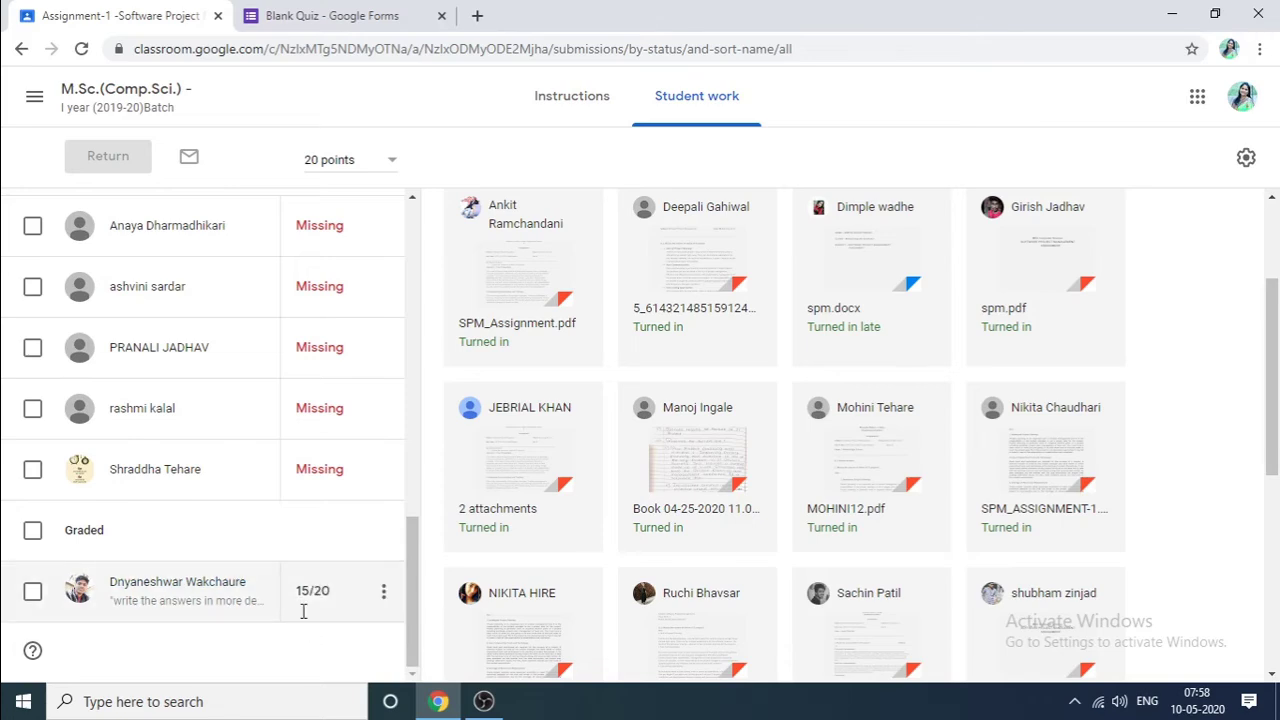
{"action": "scroll", "coordinate": [320, 642], "scroll_direction": "up", "scroll_amount": 5}
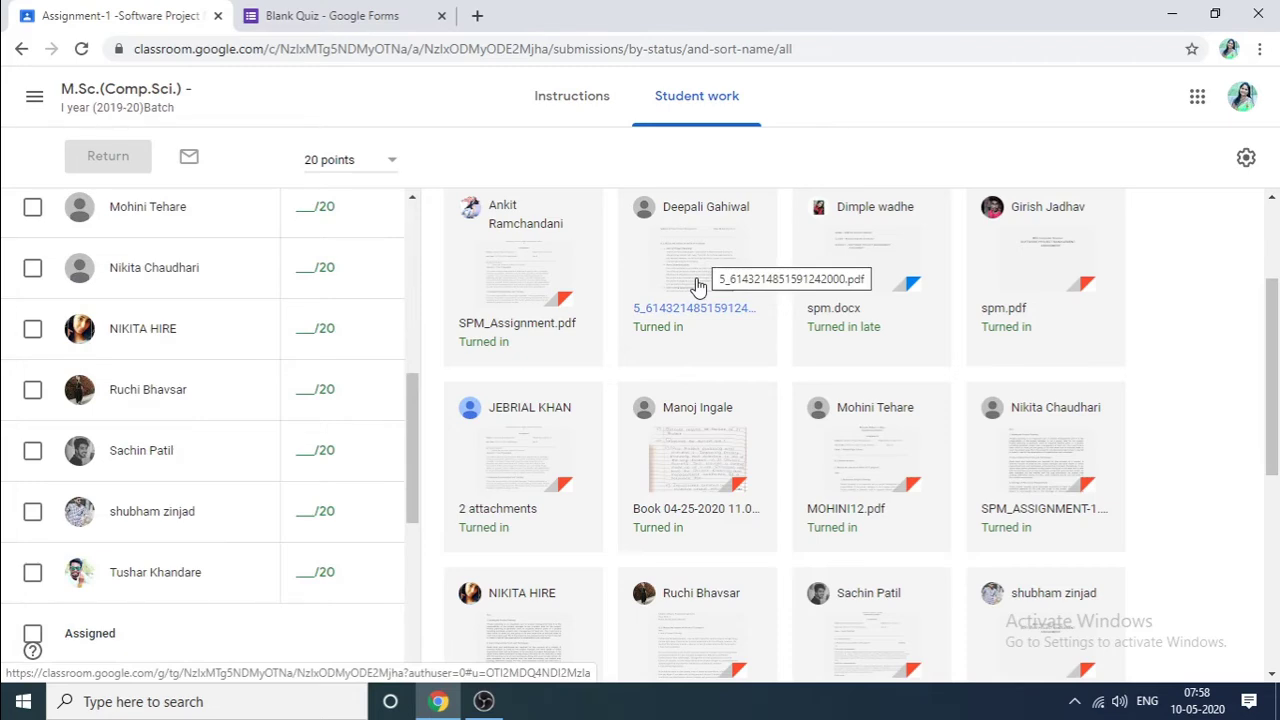
Open the second student's turned-in PDF, read it through to the last page, and inspect the grade and private comment fields
{"action": "left_click", "coordinate": [698, 287]}
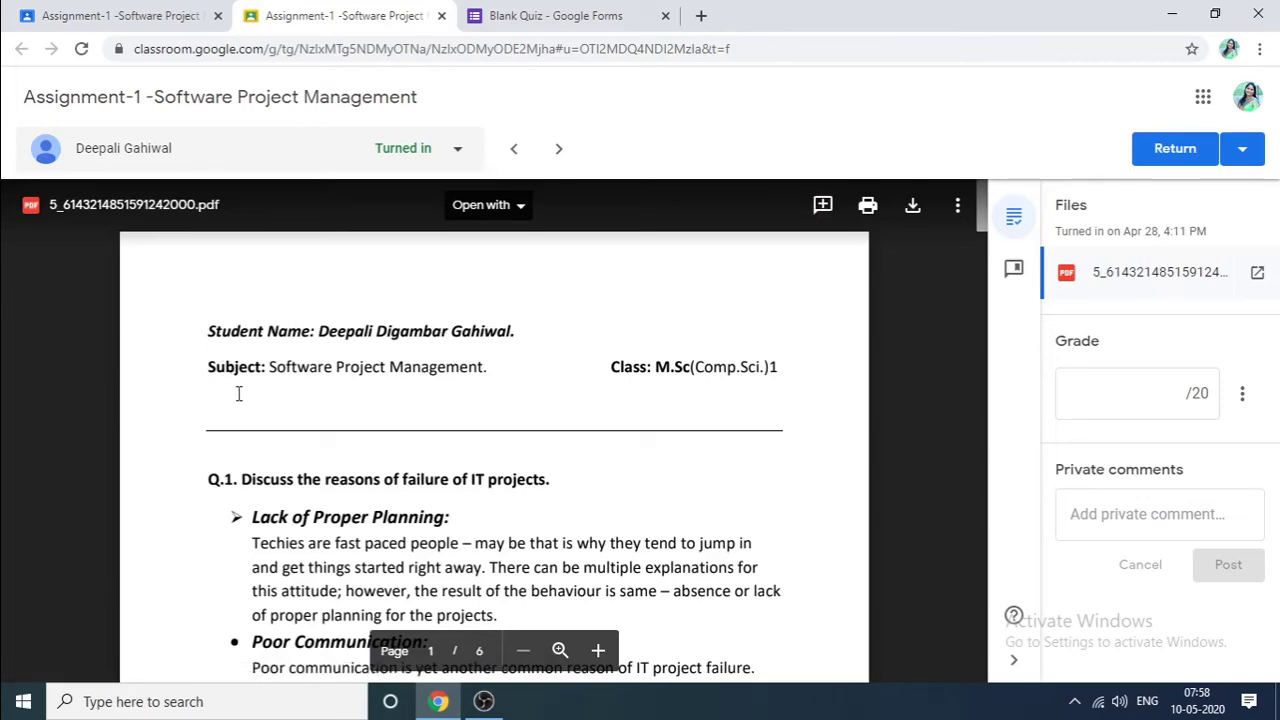
{"action": "scroll", "coordinate": [586, 509], "scroll_direction": "down", "scroll_amount": 2}
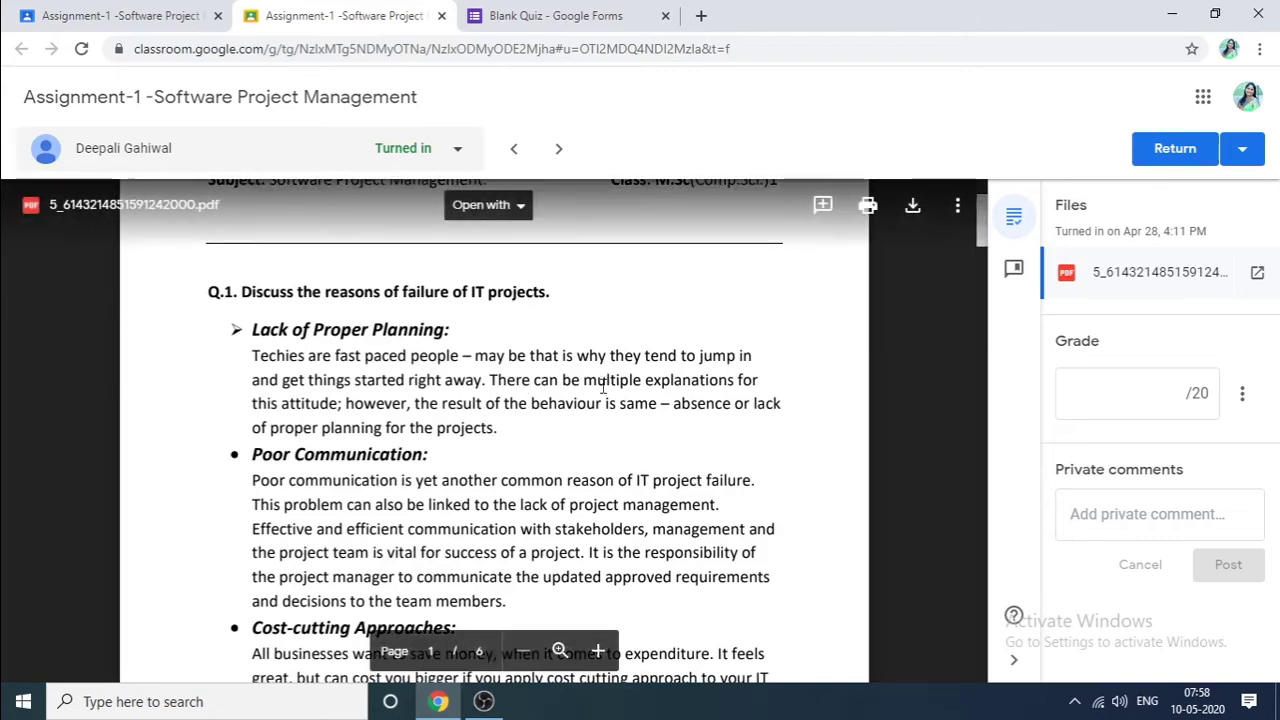
{"action": "scroll", "coordinate": [443, 440], "scroll_direction": "down", "scroll_amount": 7}
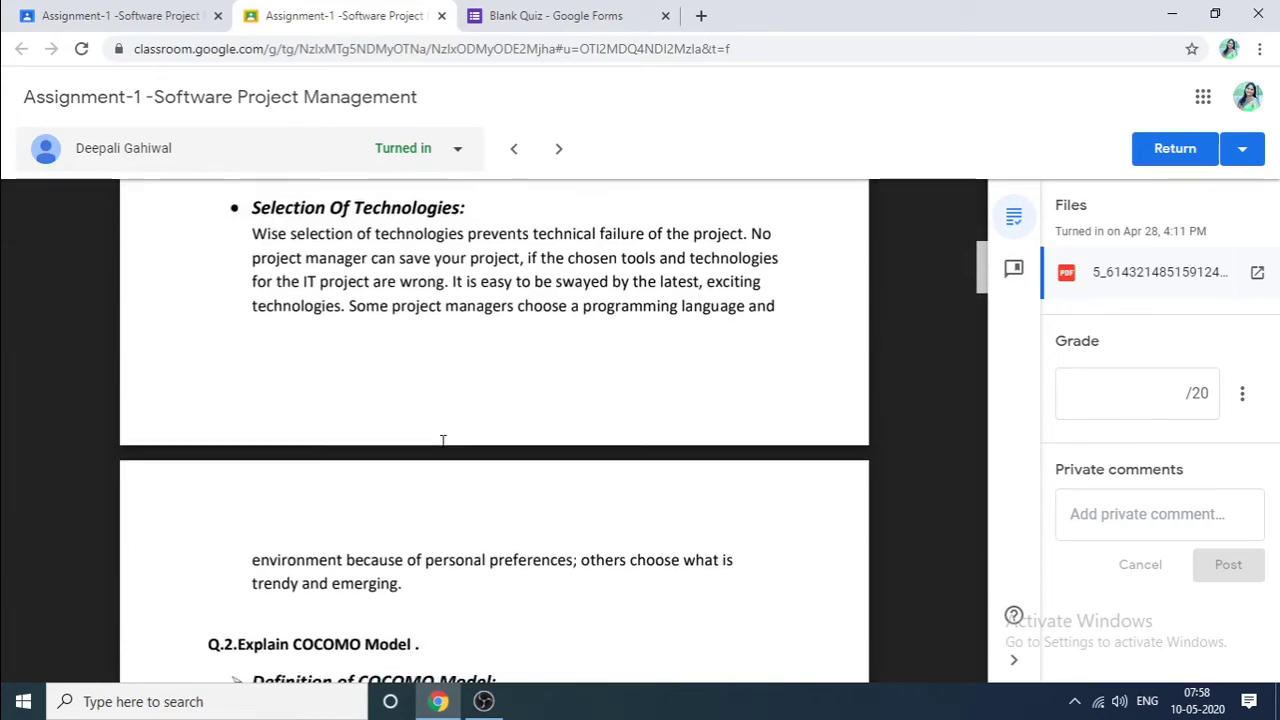
{"action": "scroll", "coordinate": [443, 440], "scroll_direction": "down", "scroll_amount": 14}
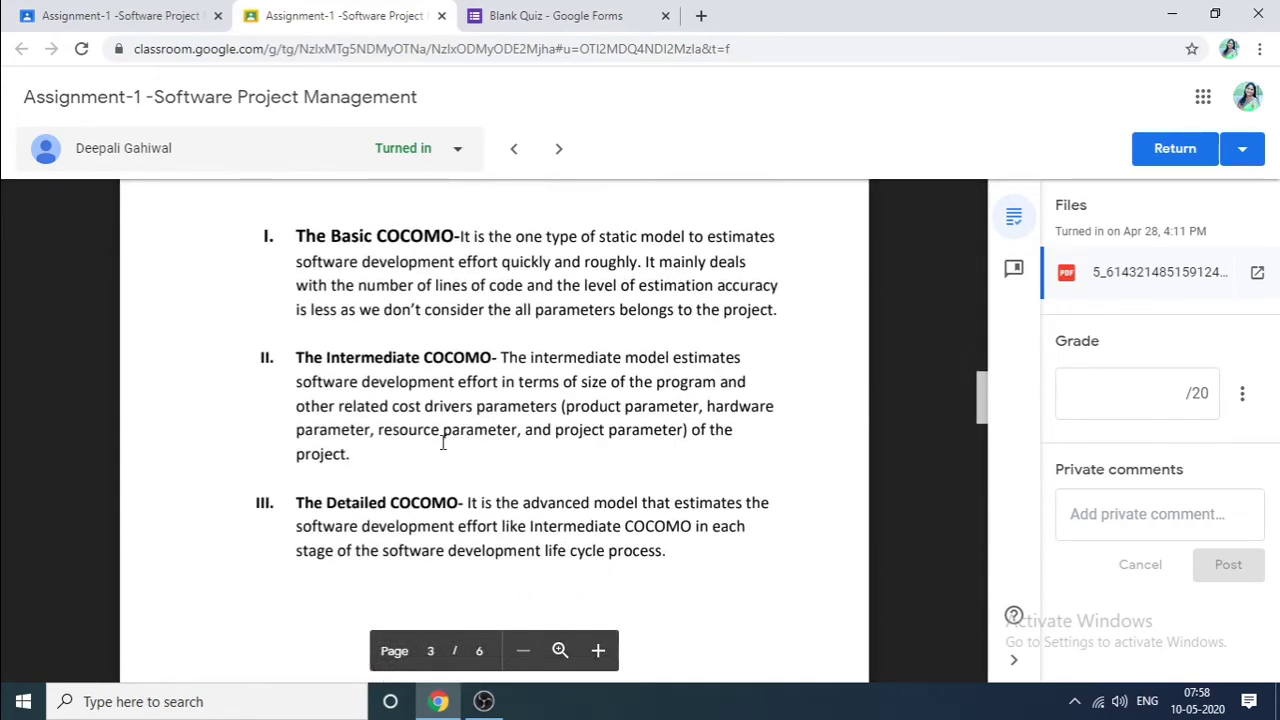
{"action": "scroll", "coordinate": [443, 443], "scroll_direction": "down", "scroll_amount": 20}
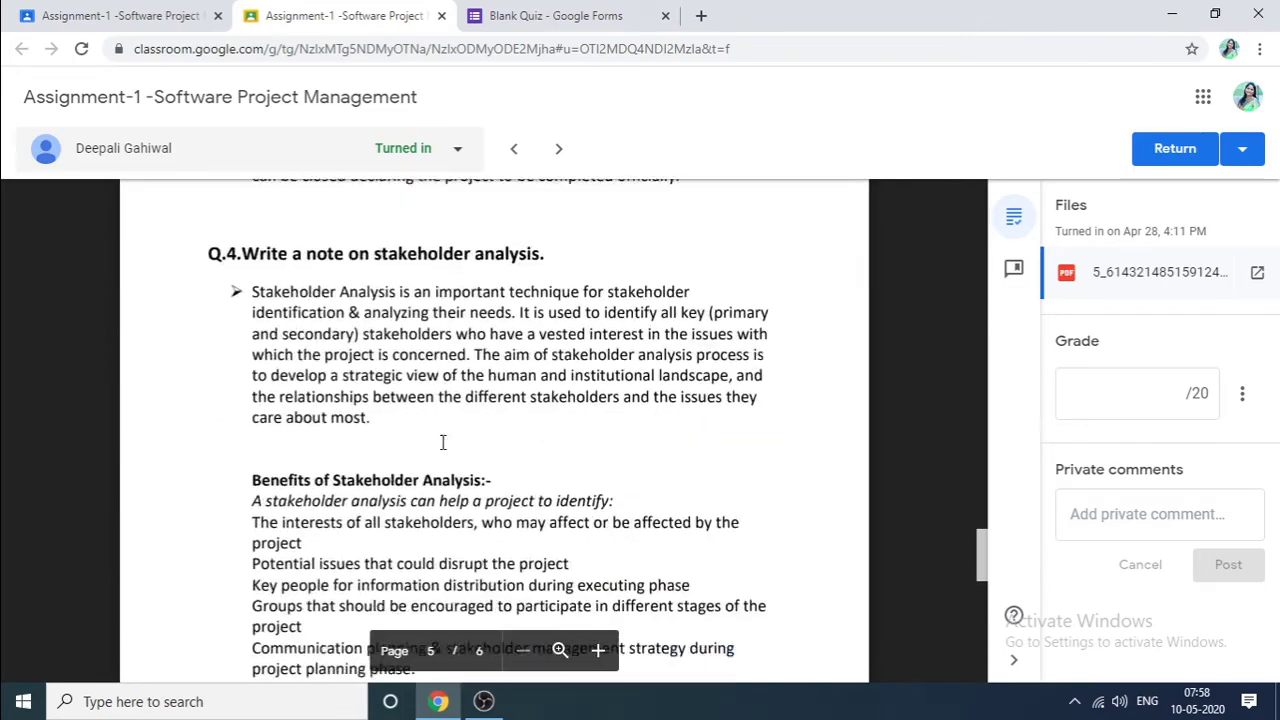
{"action": "scroll", "coordinate": [443, 443], "scroll_direction": "down", "scroll_amount": 15}
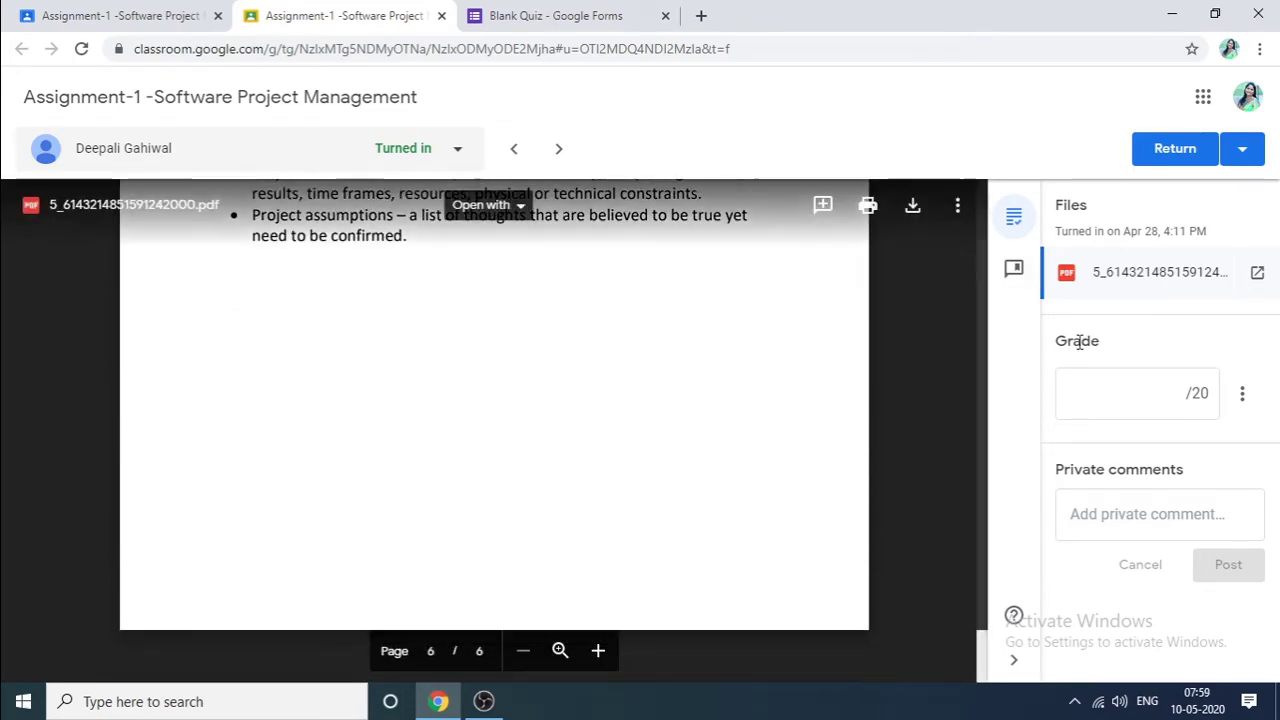
{"action": "left_click", "coordinate": [1094, 403]}
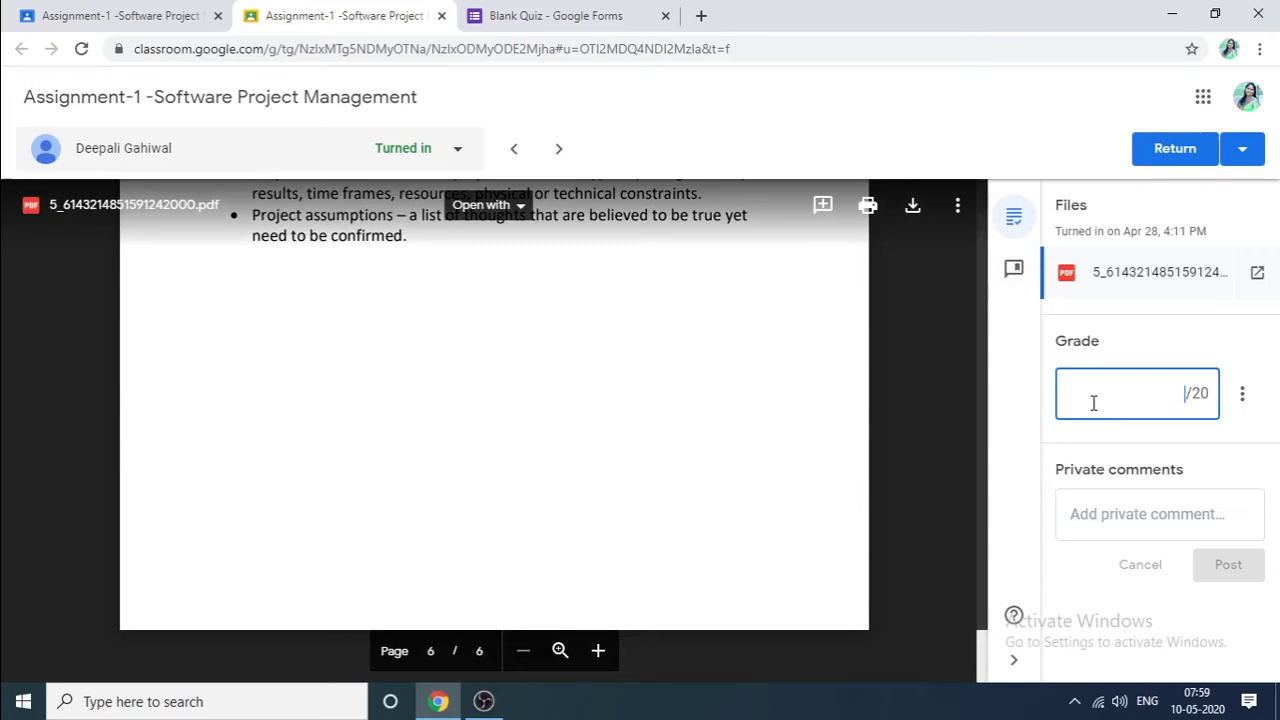
{"action": "left_click", "coordinate": [1092, 520]}
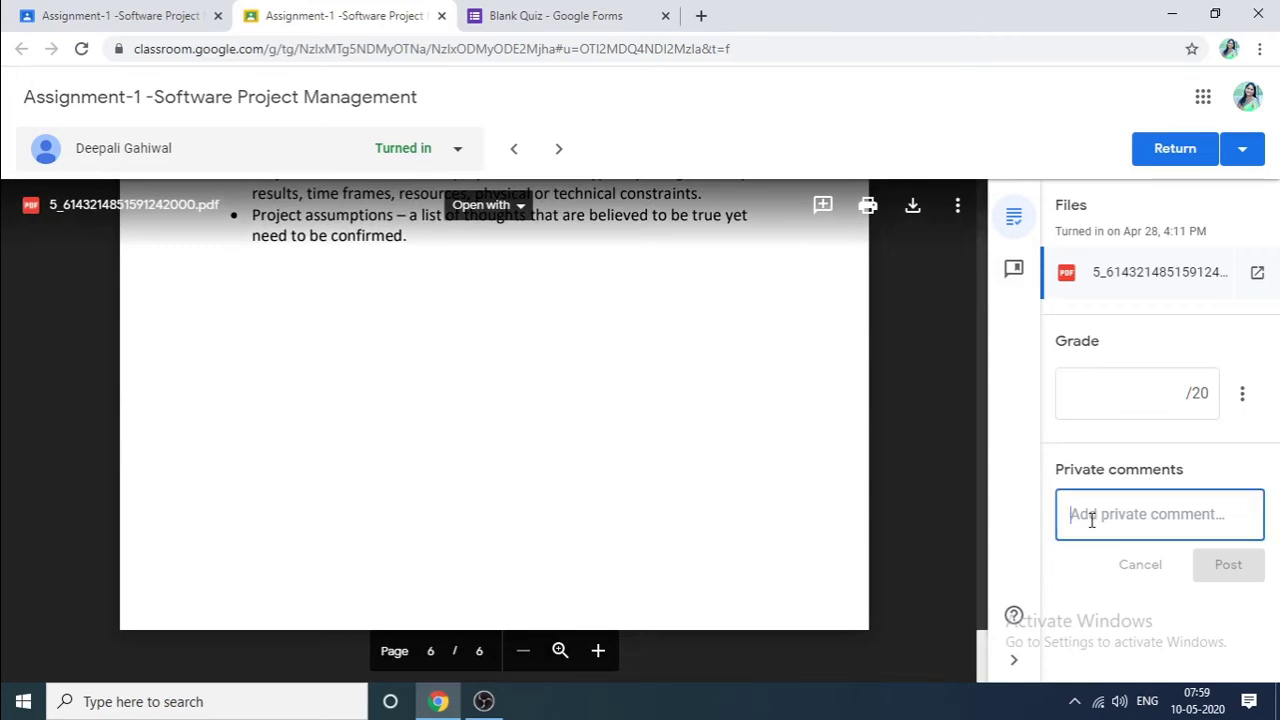
Grade the open submission 15 out of 20 and write the private comment "Write the answers in more detail."
{"action": "left_click", "coordinate": [1184, 398]}
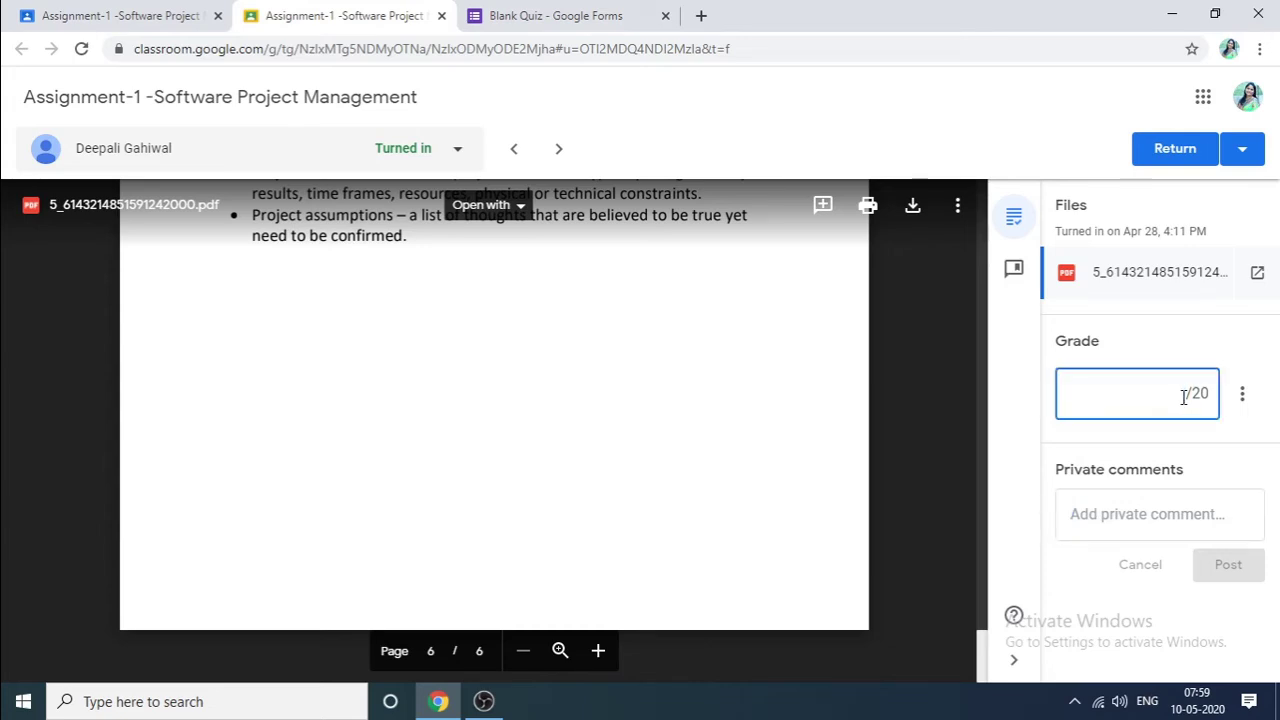
{"action": "type", "text": "15"}
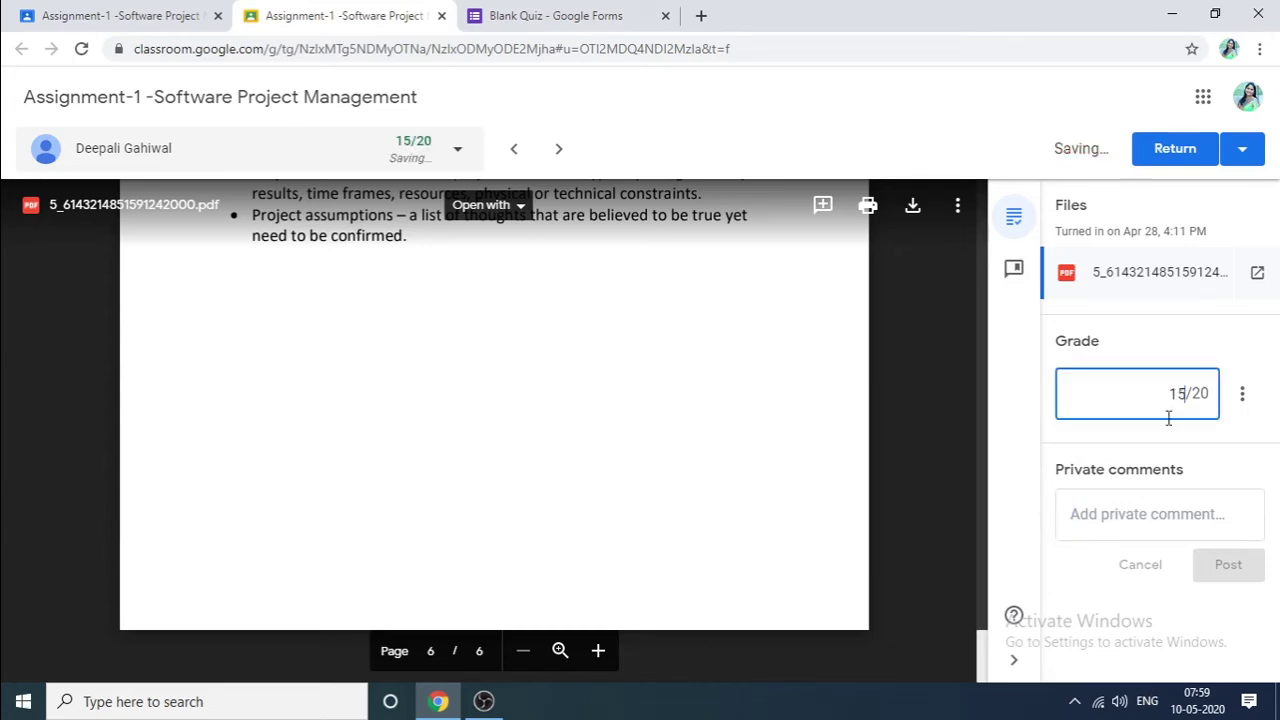
{"action": "left_click", "coordinate": [1125, 515]}
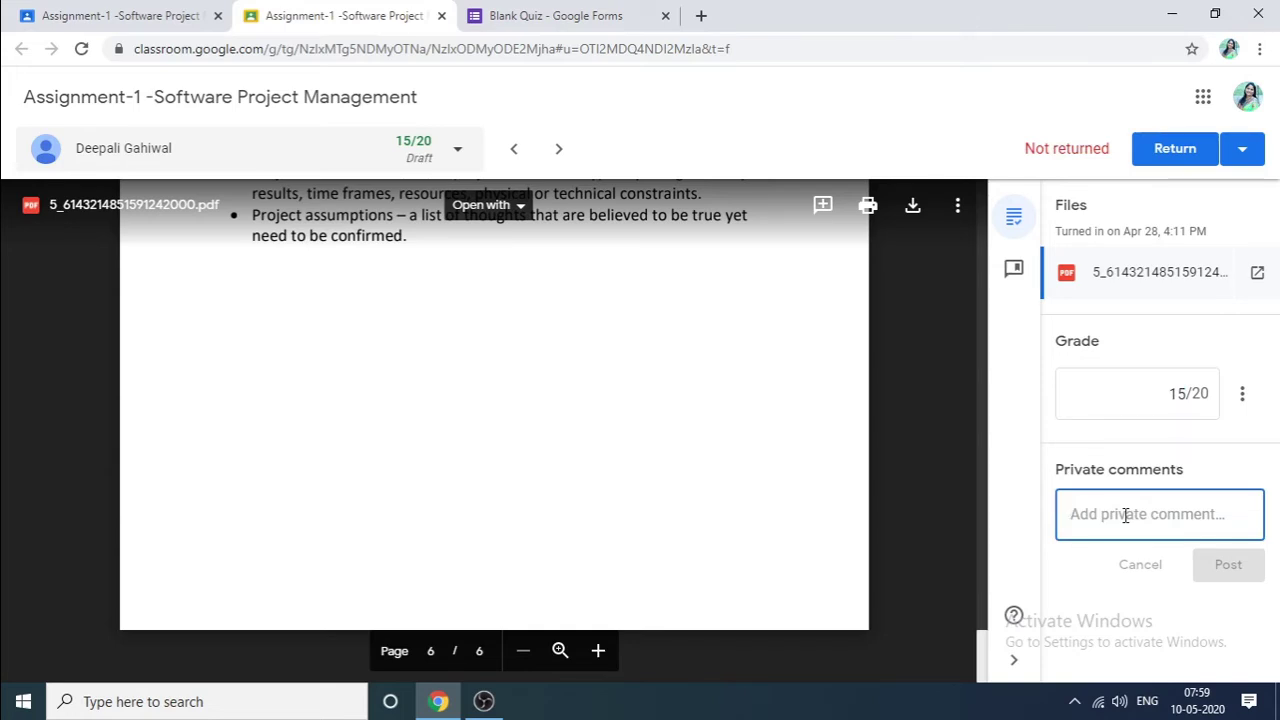
{"action": "type", "text": "E"}
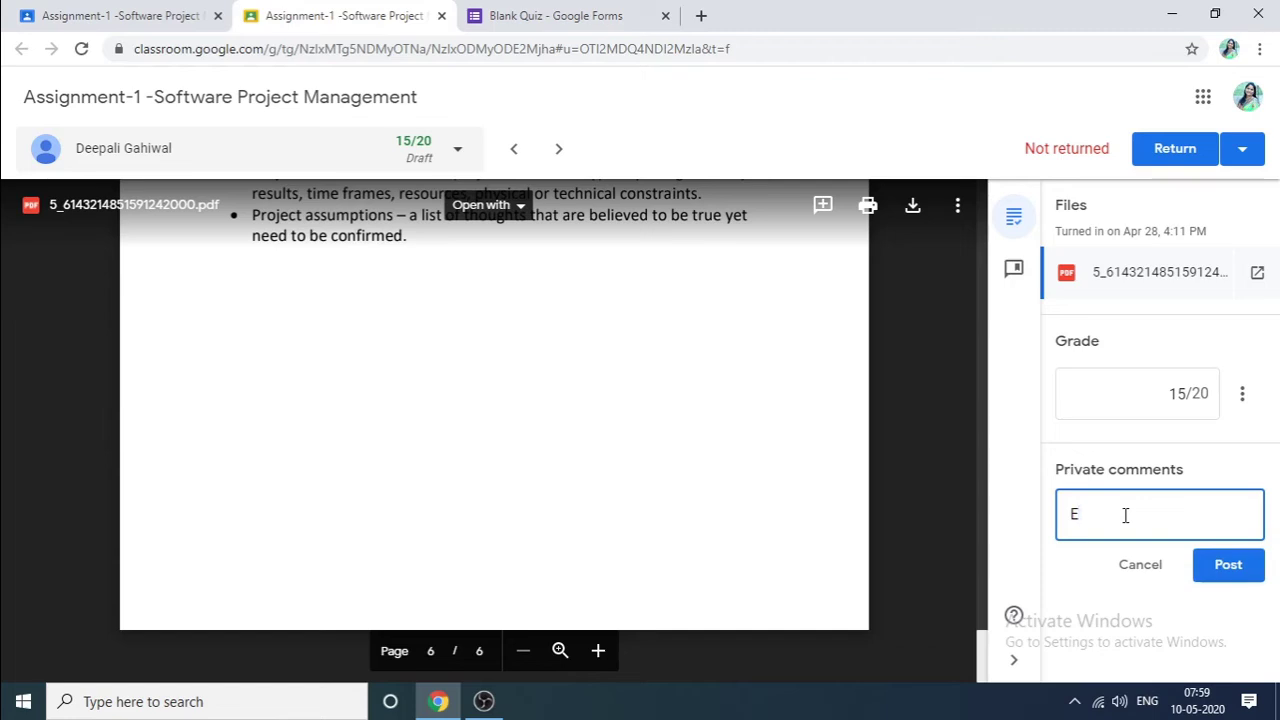
{"action": "key", "text": "BackSpace"}
{"action": "type", "text": "Write the ans"}
{"action": "type", "text": "wers in mo"}
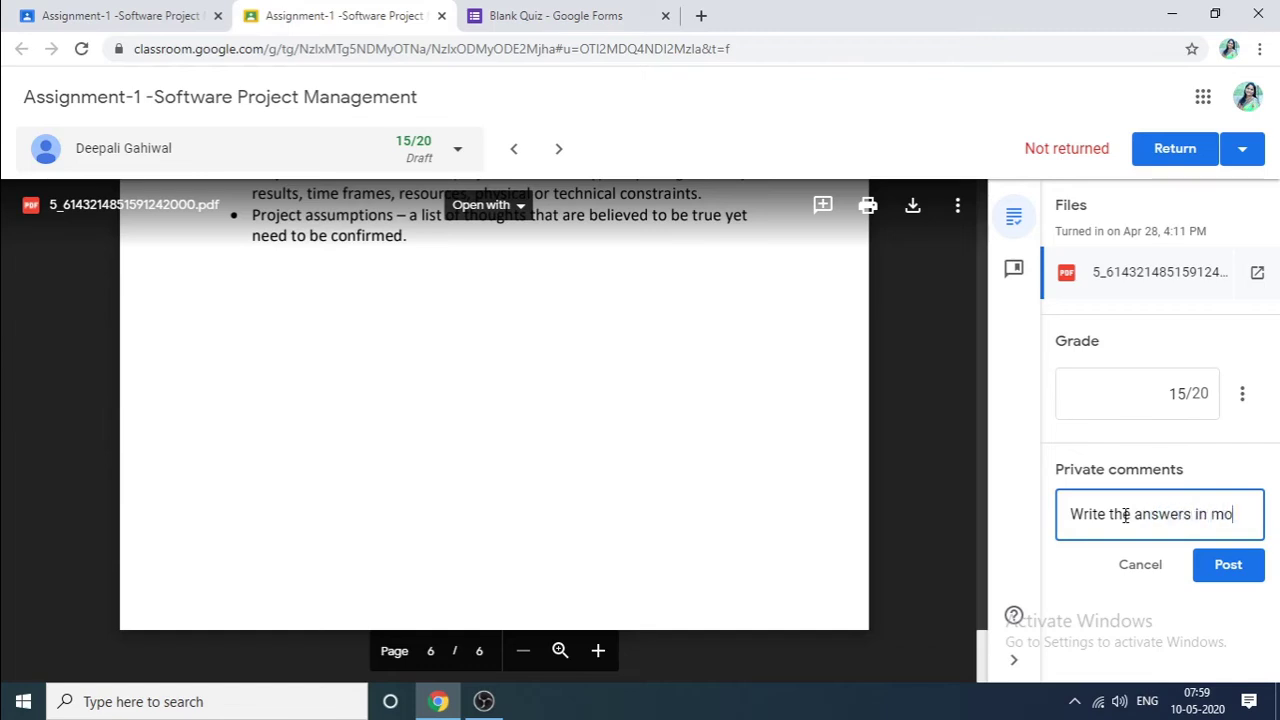
{"action": "type", "text": "re detail."}
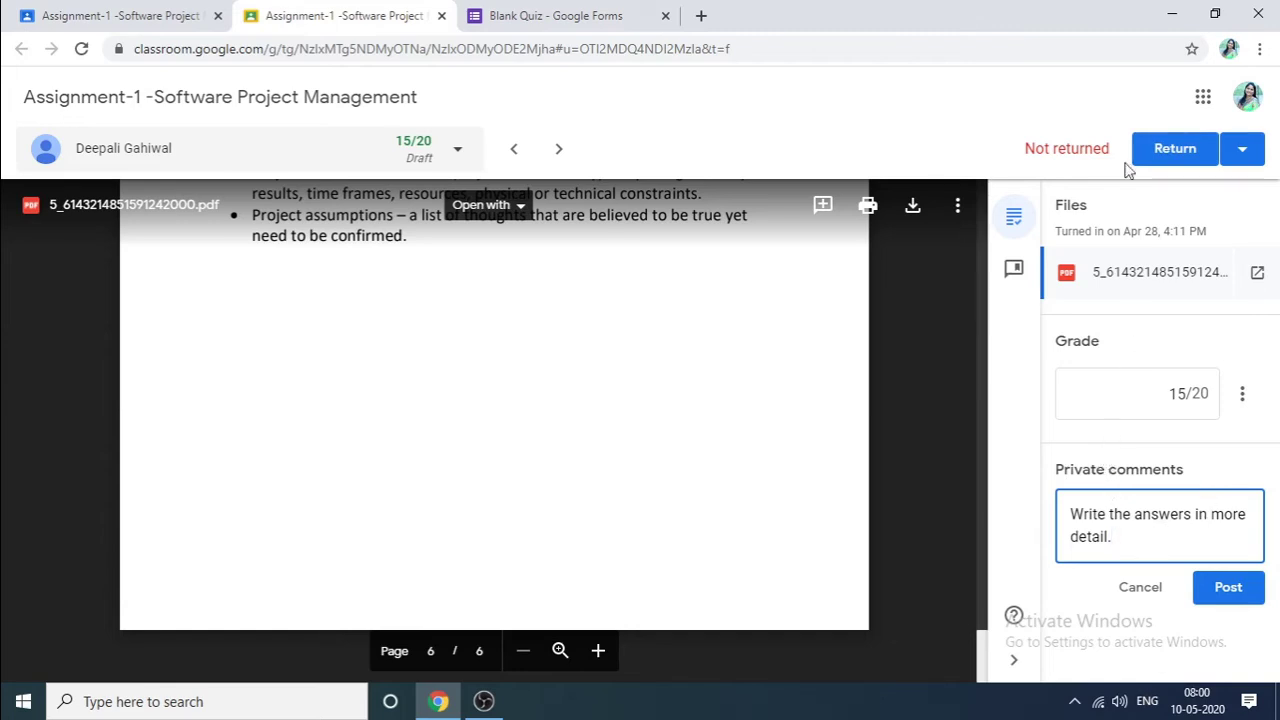
Return the graded submission to the student and confirm the return
{"action": "left_click", "coordinate": [1168, 150]}
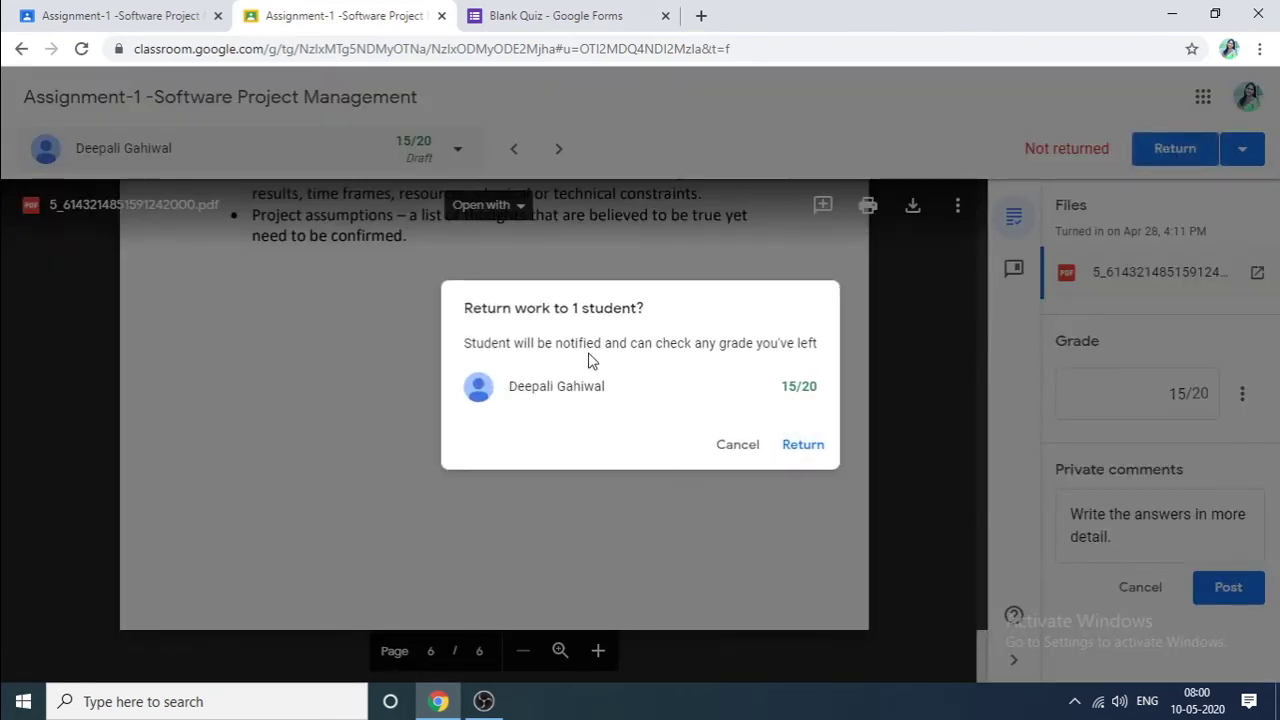
{"action": "left_click", "coordinate": [806, 452]}
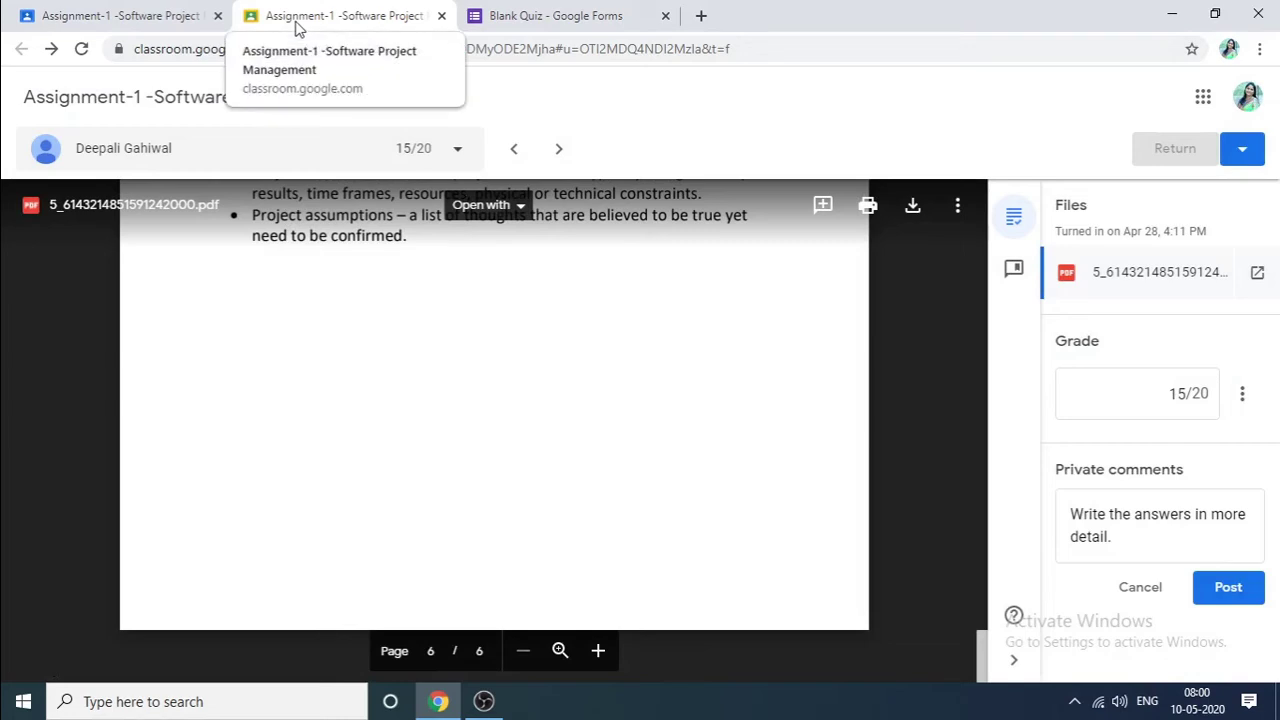
Go back to the student work list, open the handwritten Book 04-26-2020 PDF submission, and read through it to page 6
{"action": "left_click", "coordinate": [138, 16]}
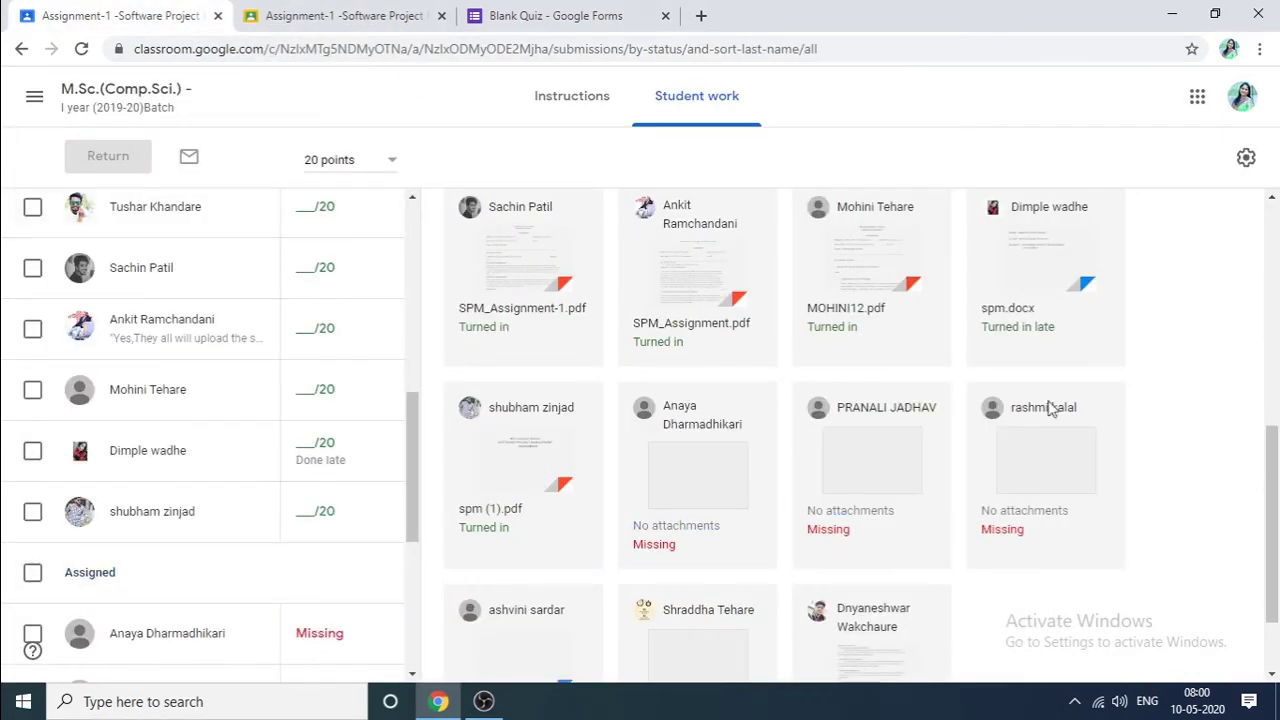
{"action": "scroll", "coordinate": [1035, 478], "scroll_direction": "down", "scroll_amount": 1}
{"action": "scroll", "coordinate": [1035, 478], "scroll_direction": "down", "scroll_amount": 1}
{"action": "scroll", "coordinate": [780, 643], "scroll_direction": "up", "scroll_amount": 8}
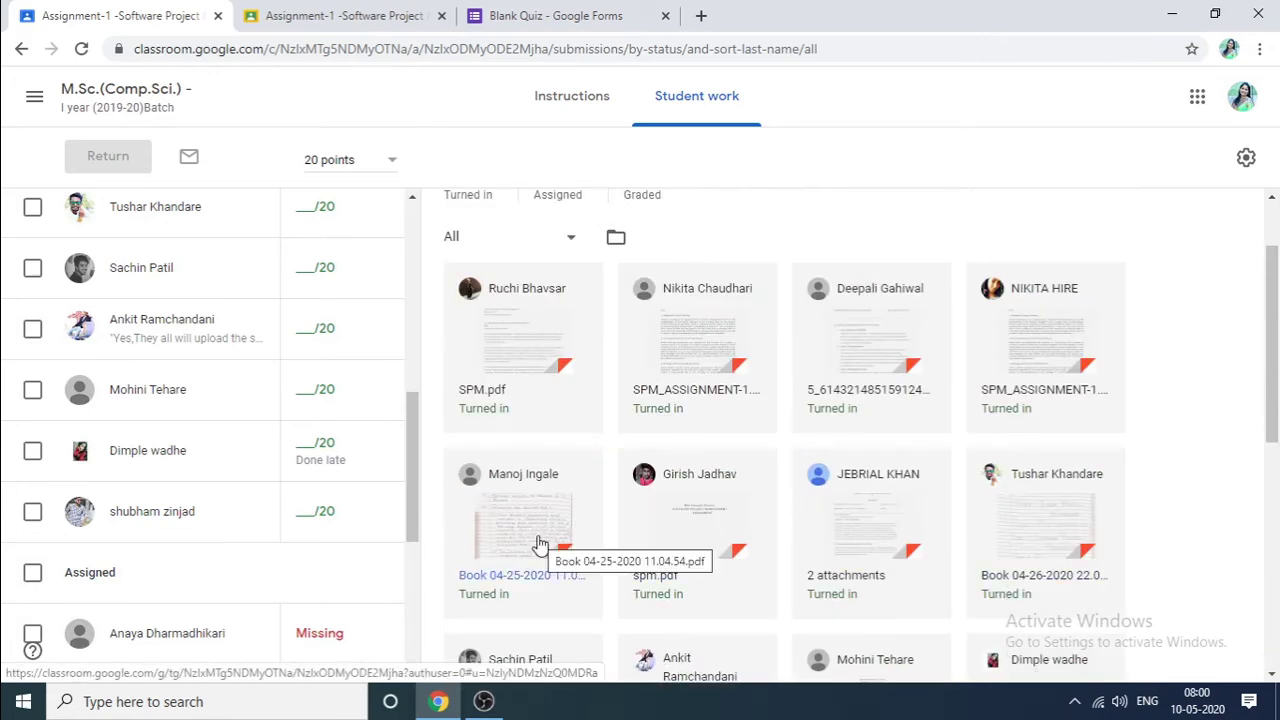
{"action": "left_click", "coordinate": [1045, 535]}
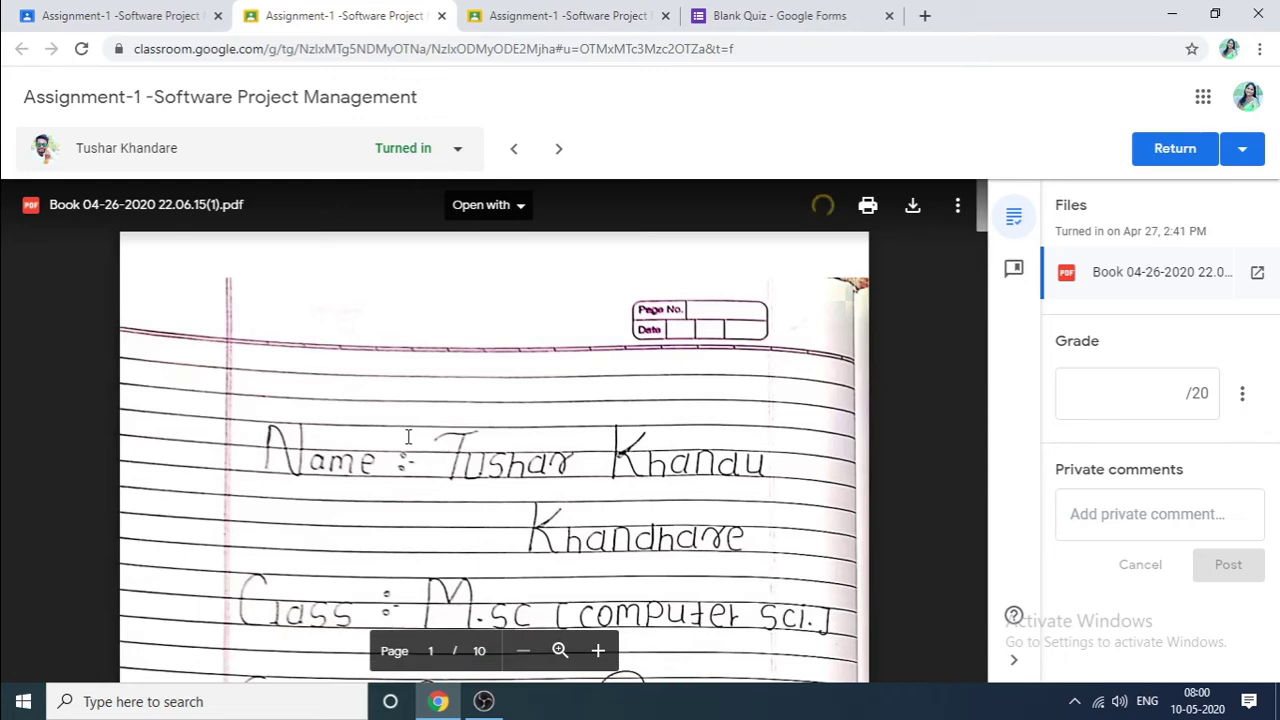
{"action": "scroll", "coordinate": [395, 433], "scroll_direction": "down", "scroll_amount": 1}
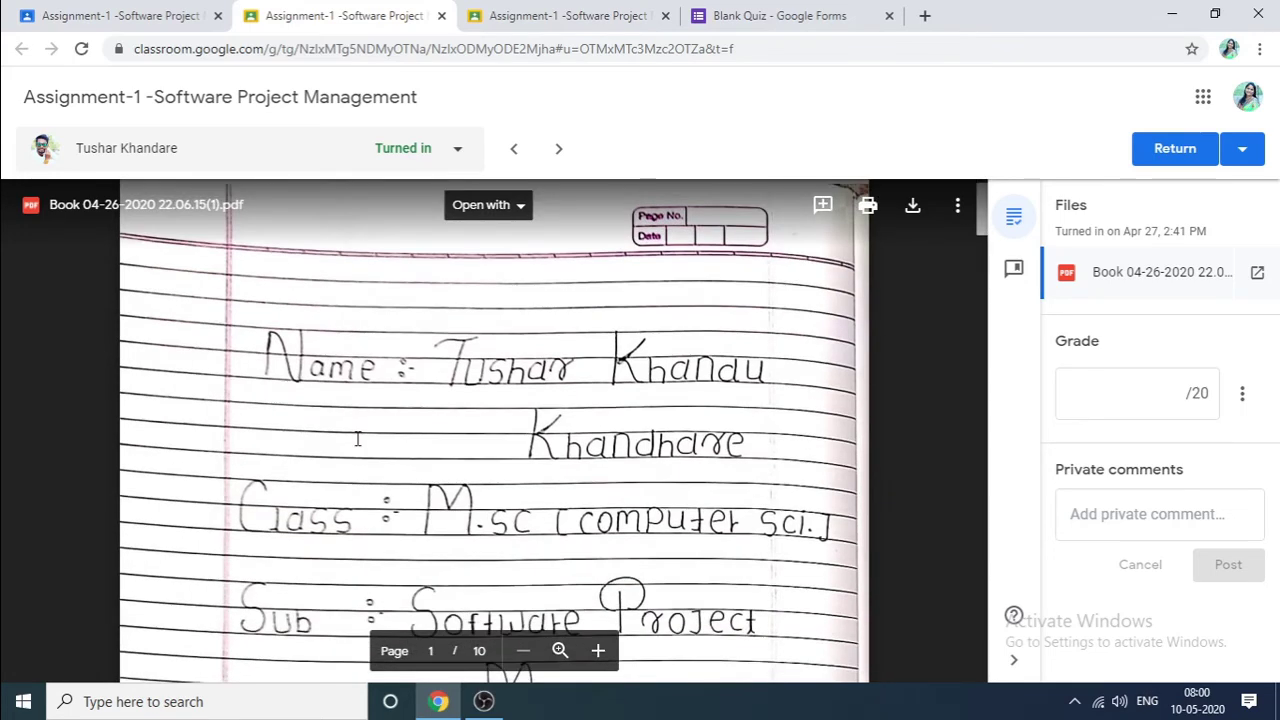
{"action": "scroll", "coordinate": [324, 430], "scroll_direction": "down", "scroll_amount": 10}
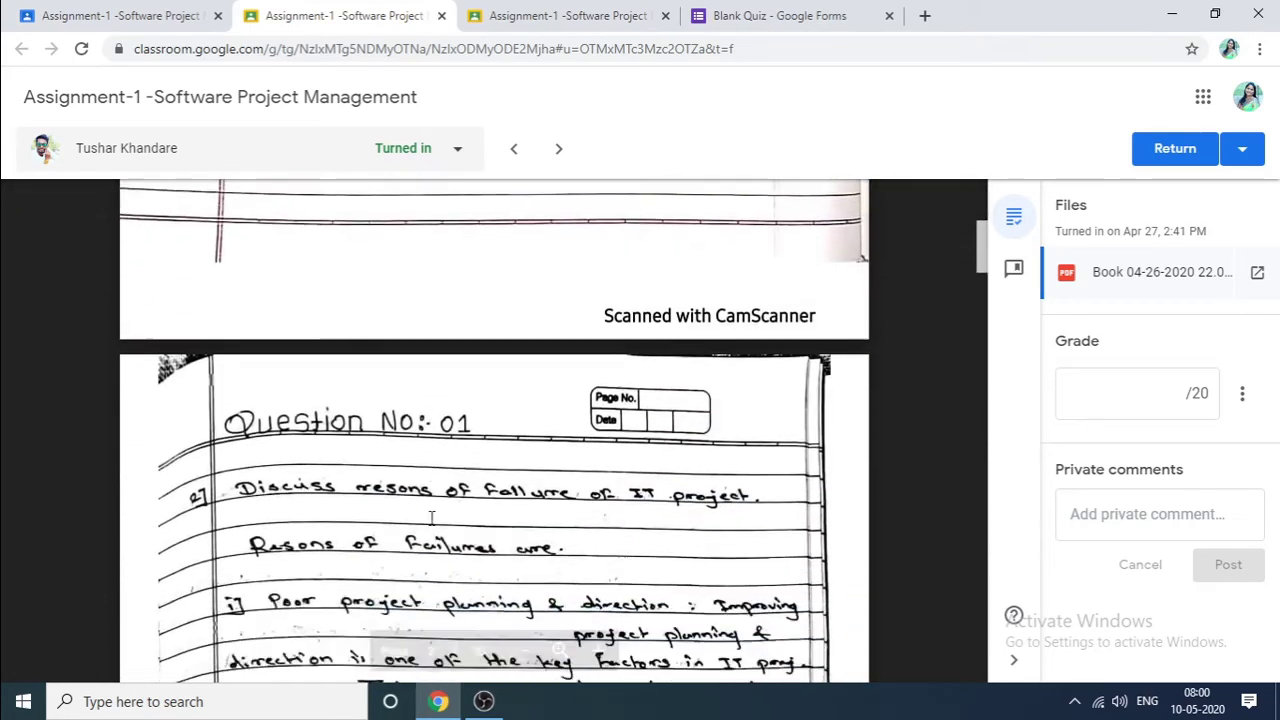
{"action": "scroll", "coordinate": [384, 397], "scroll_direction": "down", "scroll_amount": 15}
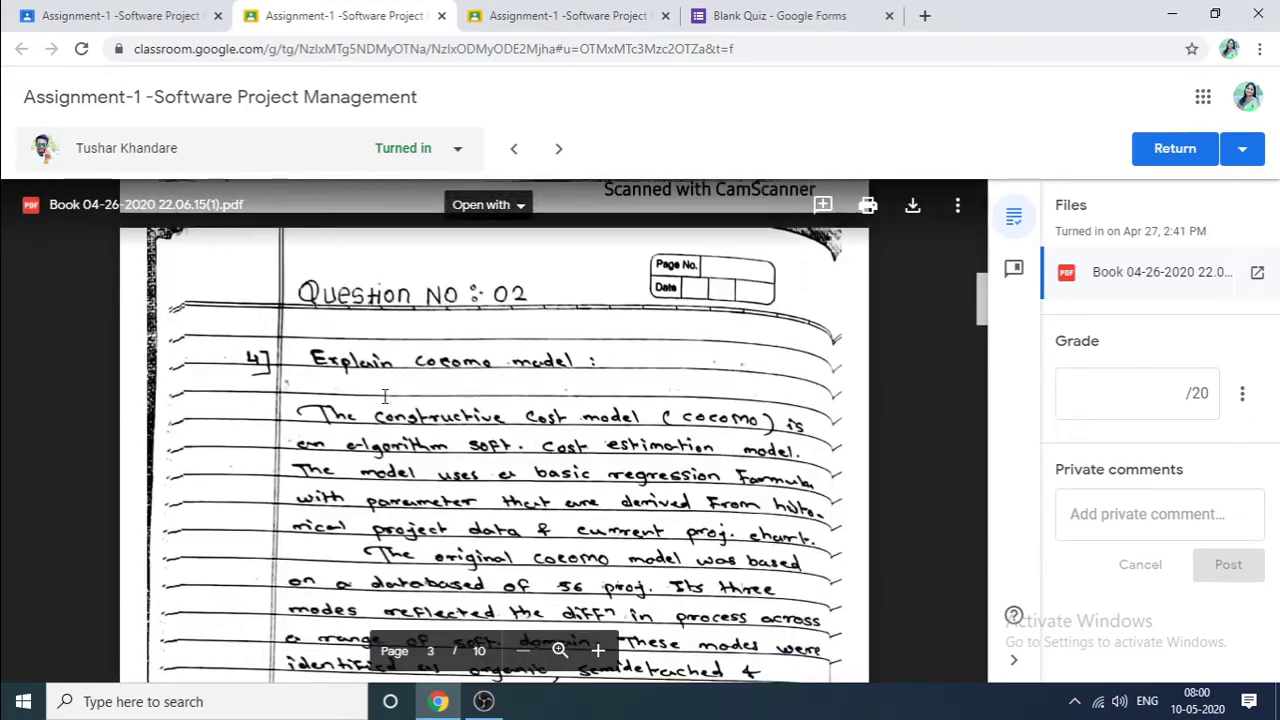
{"action": "scroll", "coordinate": [384, 397], "scroll_direction": "down", "scroll_amount": 20}
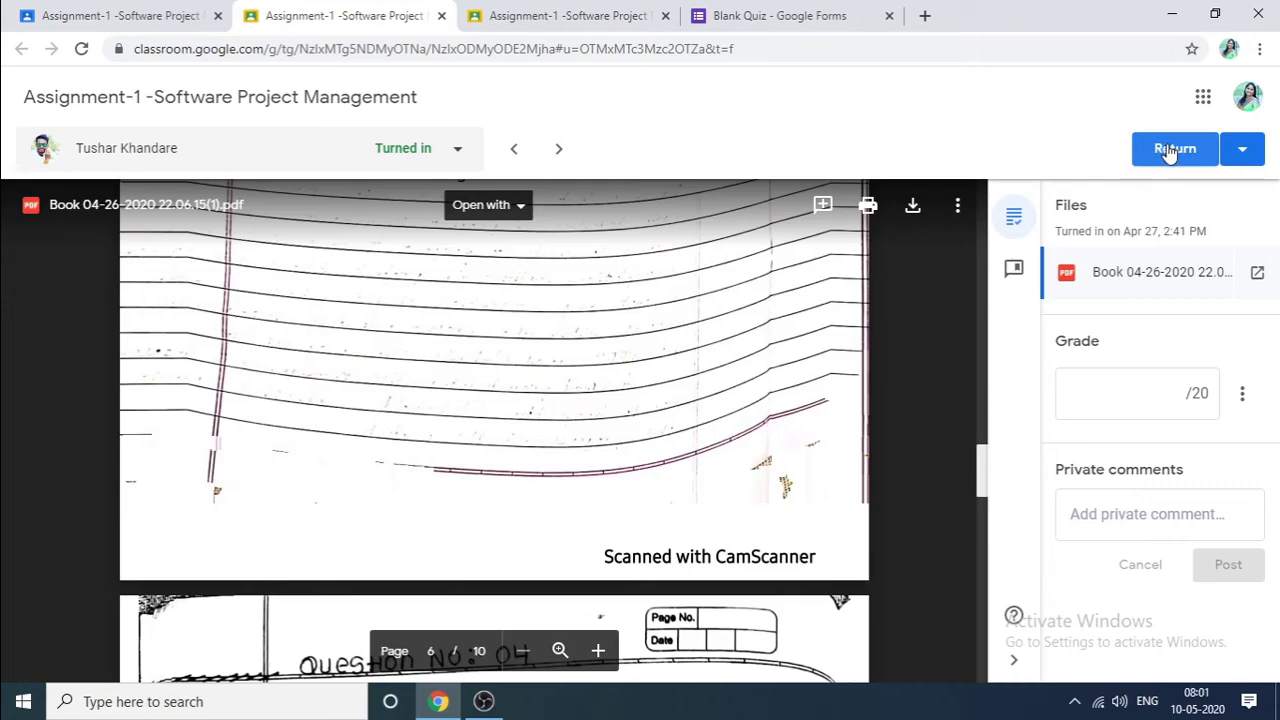
Review the assignment's student work list again, checking the turned-in, missing and graded submissions down to the end
{"action": "left_click", "coordinate": [150, 14]}
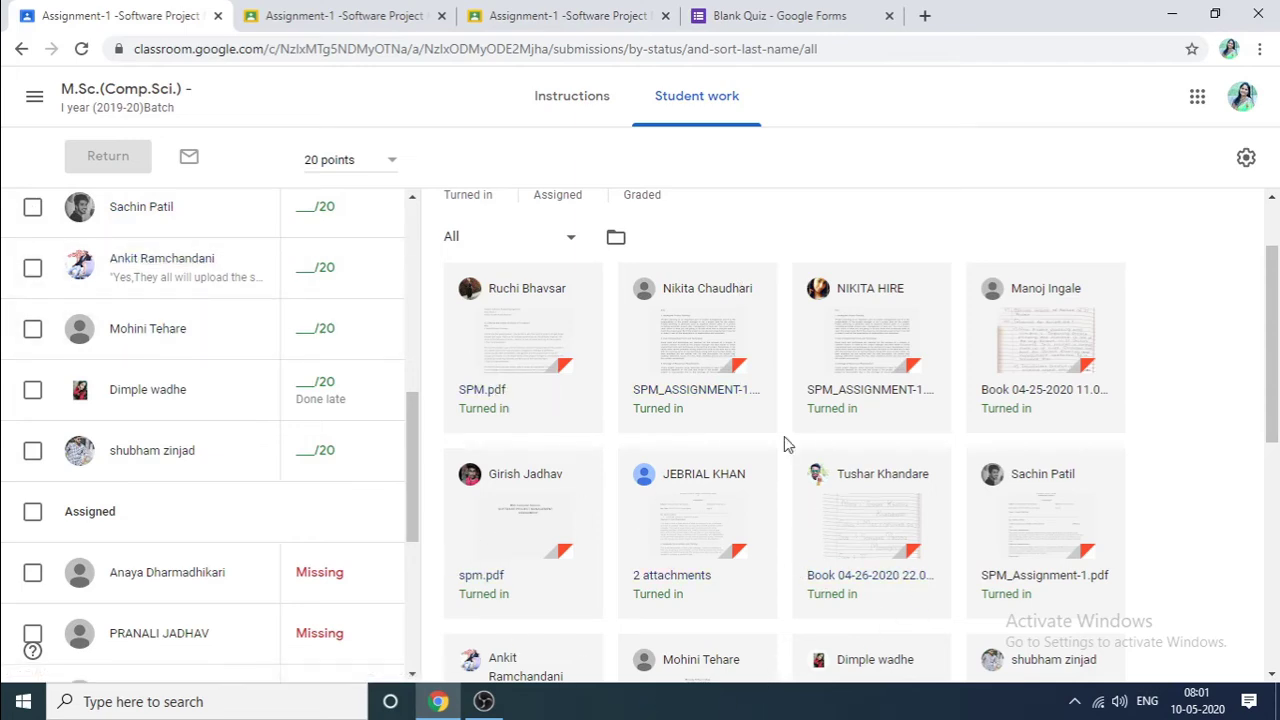
{"action": "scroll", "coordinate": [785, 440], "scroll_direction": "up", "scroll_amount": 2}
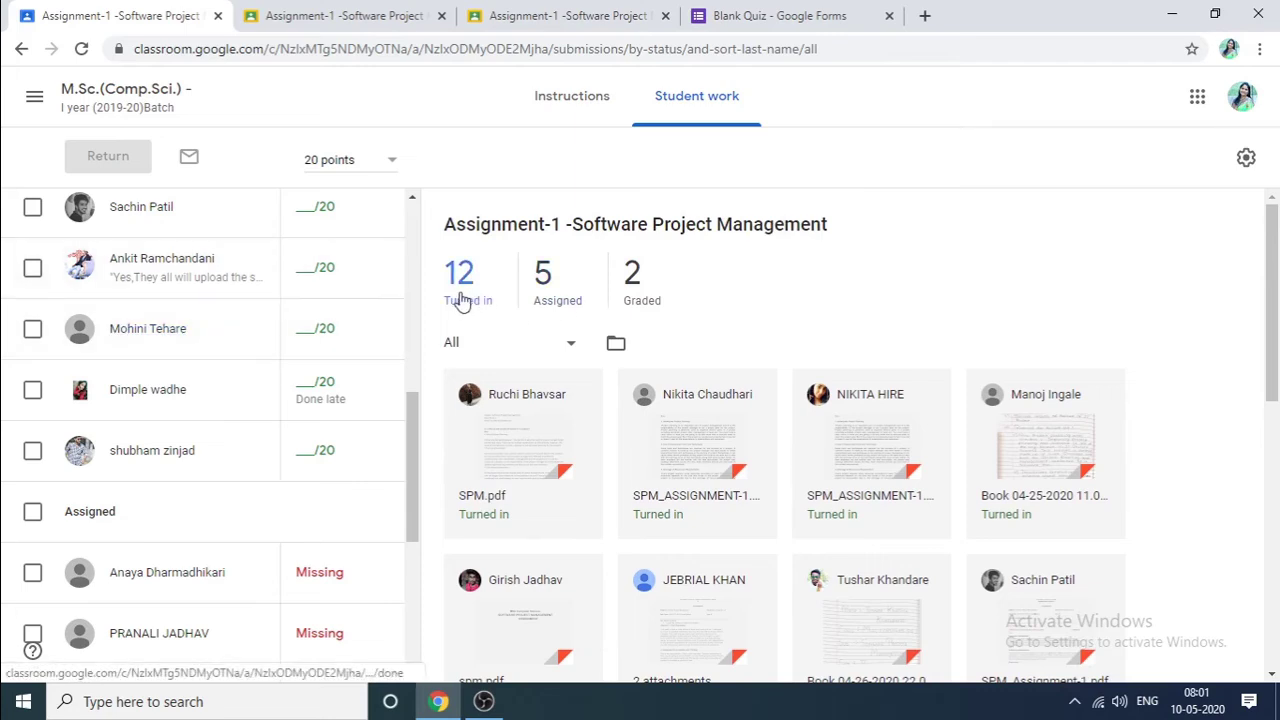
{"action": "scroll", "coordinate": [354, 534], "scroll_direction": "down", "scroll_amount": 4}
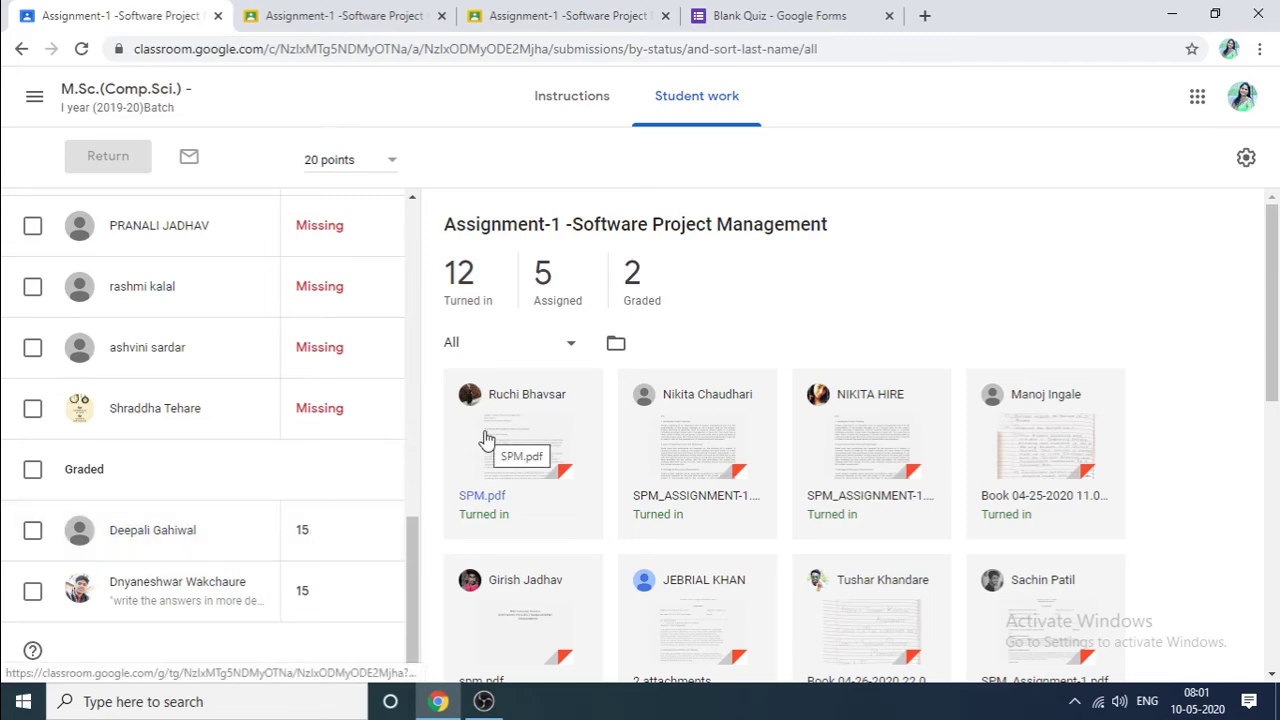
{"action": "scroll", "coordinate": [485, 440], "scroll_direction": "down", "scroll_amount": 1}
{"action": "scroll", "coordinate": [485, 440], "scroll_direction": "down", "scroll_amount": 6}
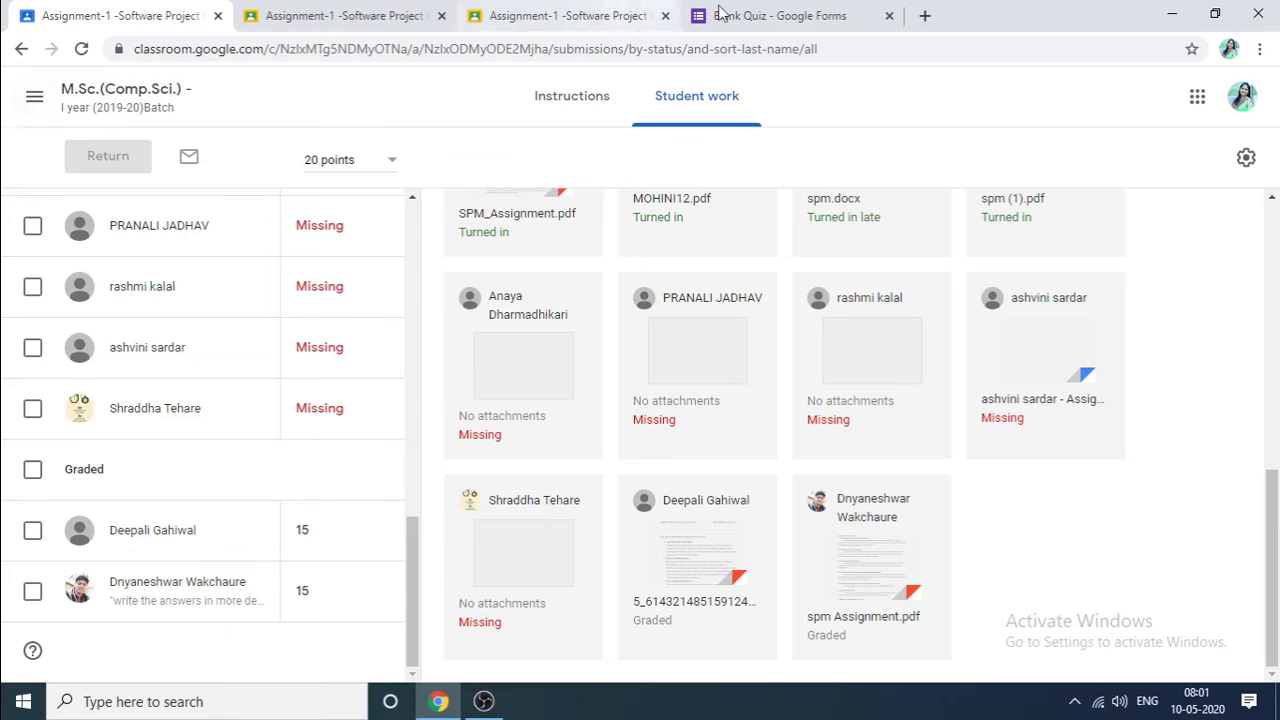
Switch to the T.Y.Bsc(Comp.Sci) class and close the open submission and Blank Quiz pages, leaving unsaved changes behind
{"action": "left_click", "coordinate": [34, 102]}
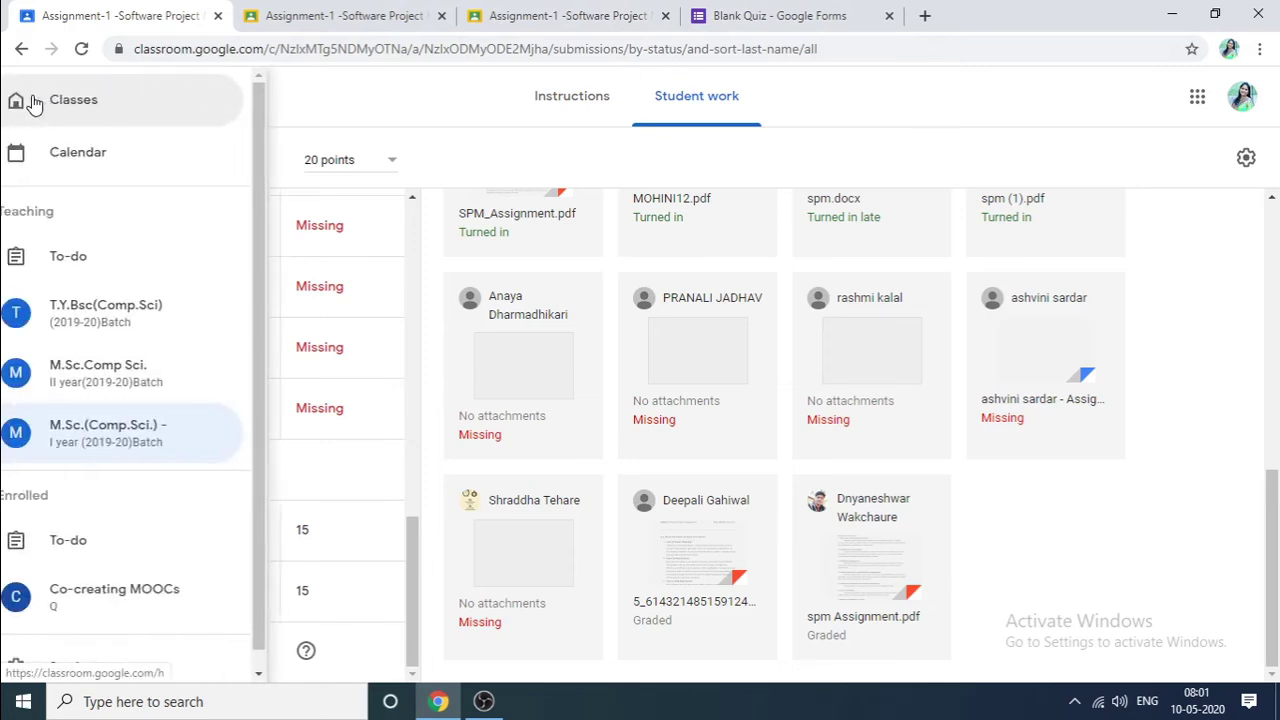
{"action": "left_click", "coordinate": [86, 315]}
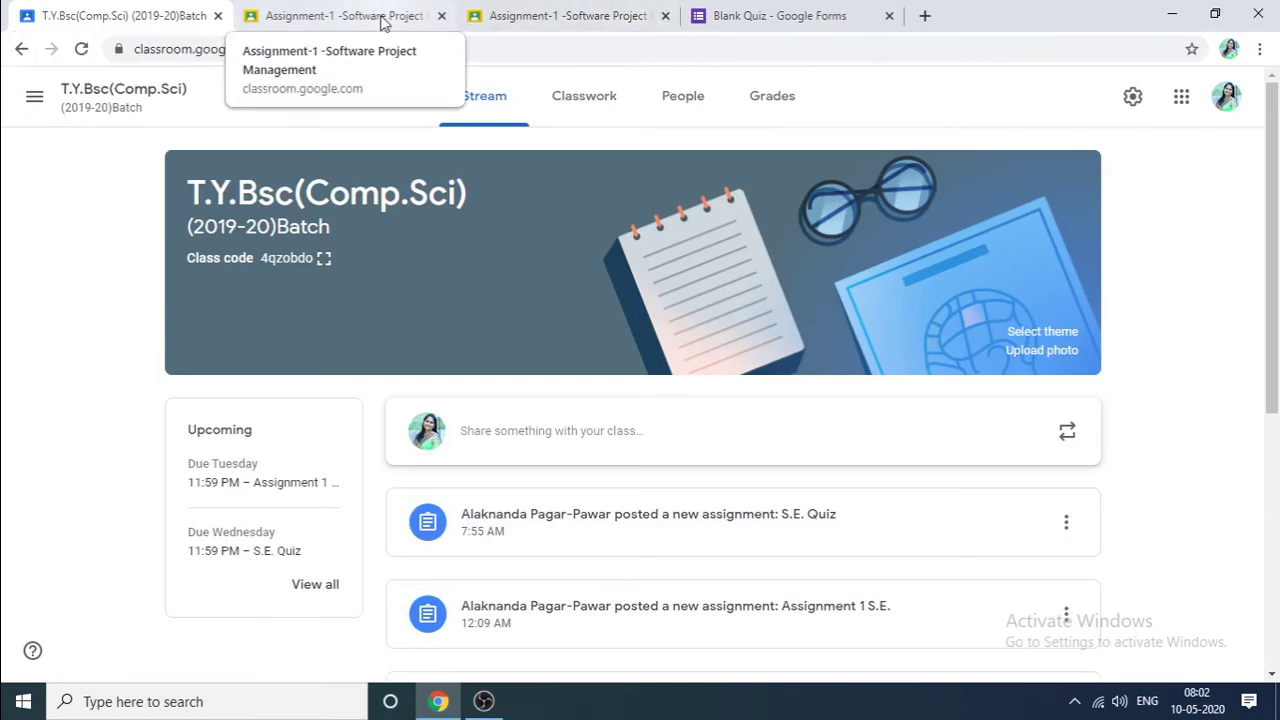
{"action": "left_click", "coordinate": [441, 16]}
{"action": "left_click", "coordinate": [441, 16]}
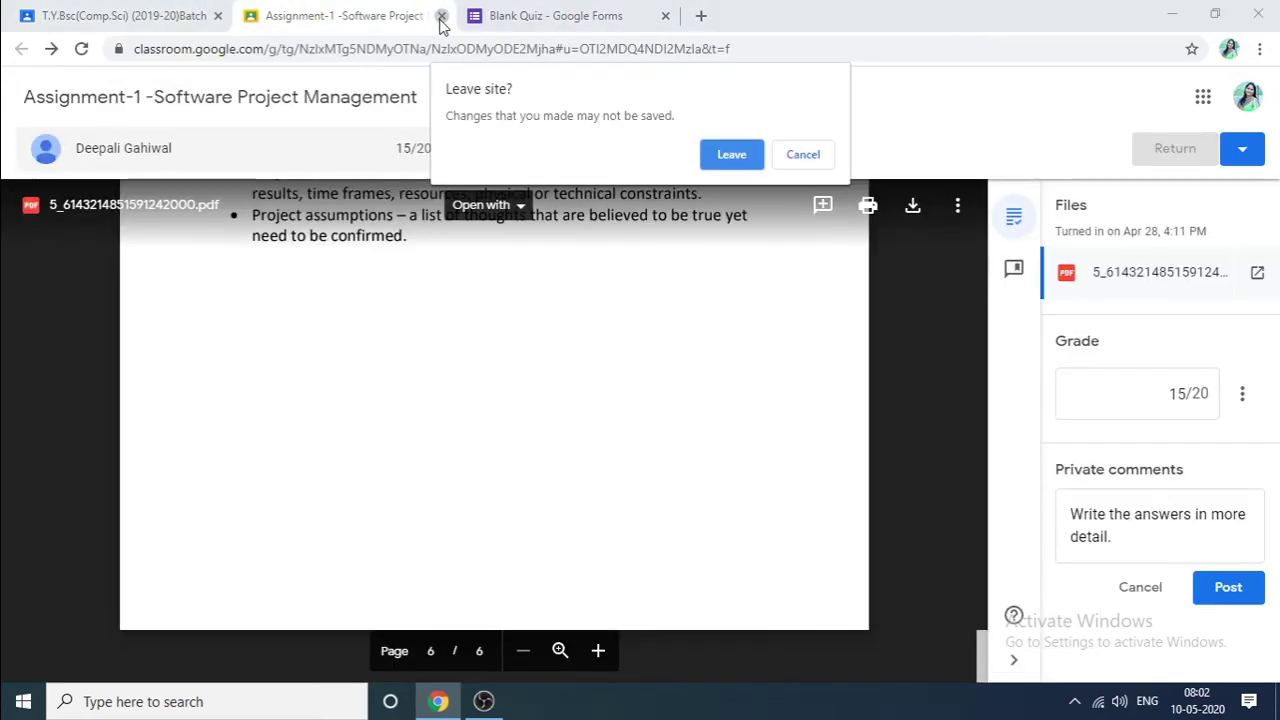
{"action": "left_click", "coordinate": [752, 162]}
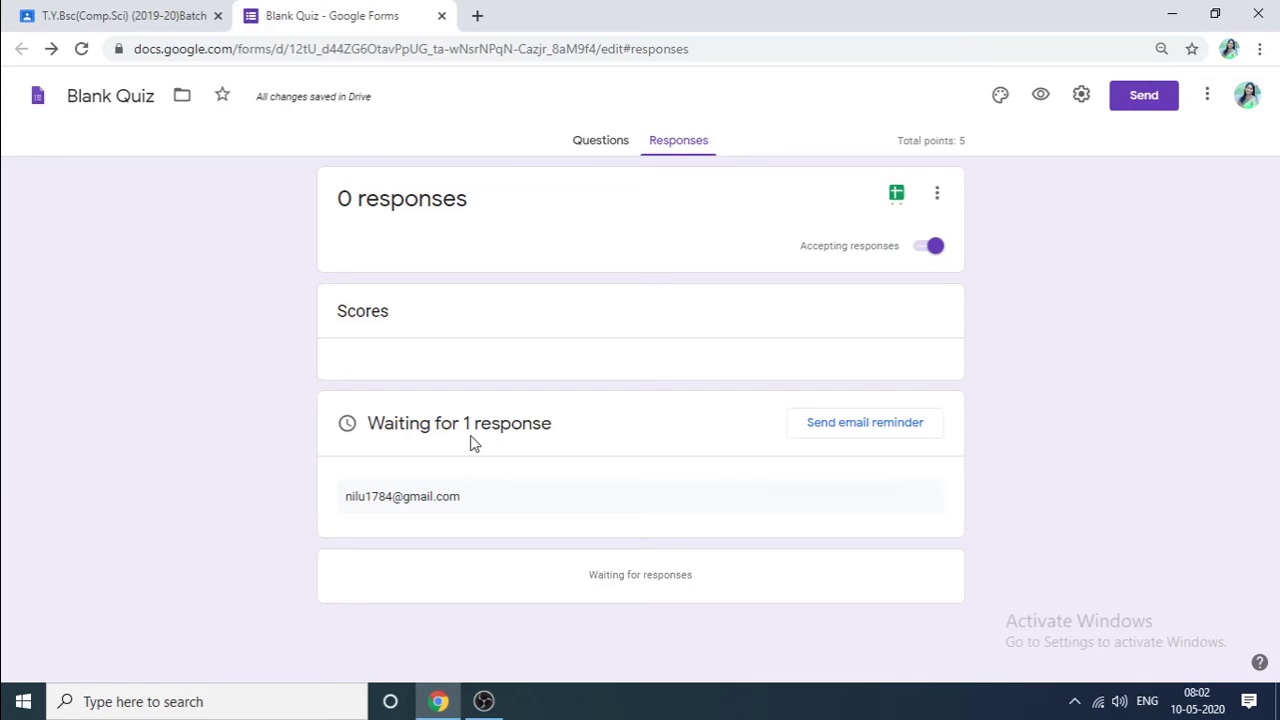
{"action": "left_click", "coordinate": [440, 17]}
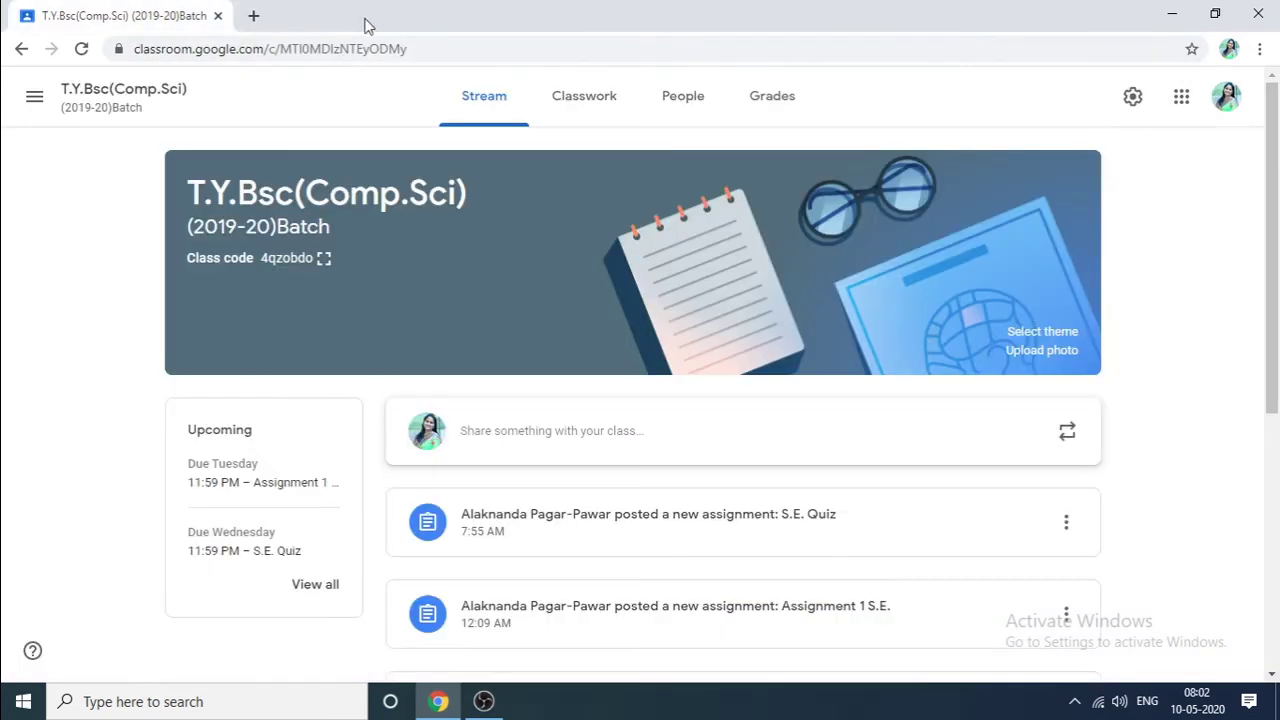
Open Google Drive from Classroom and look through the quick access files and folders in My Drive
{"action": "left_click", "coordinate": [1181, 97]}
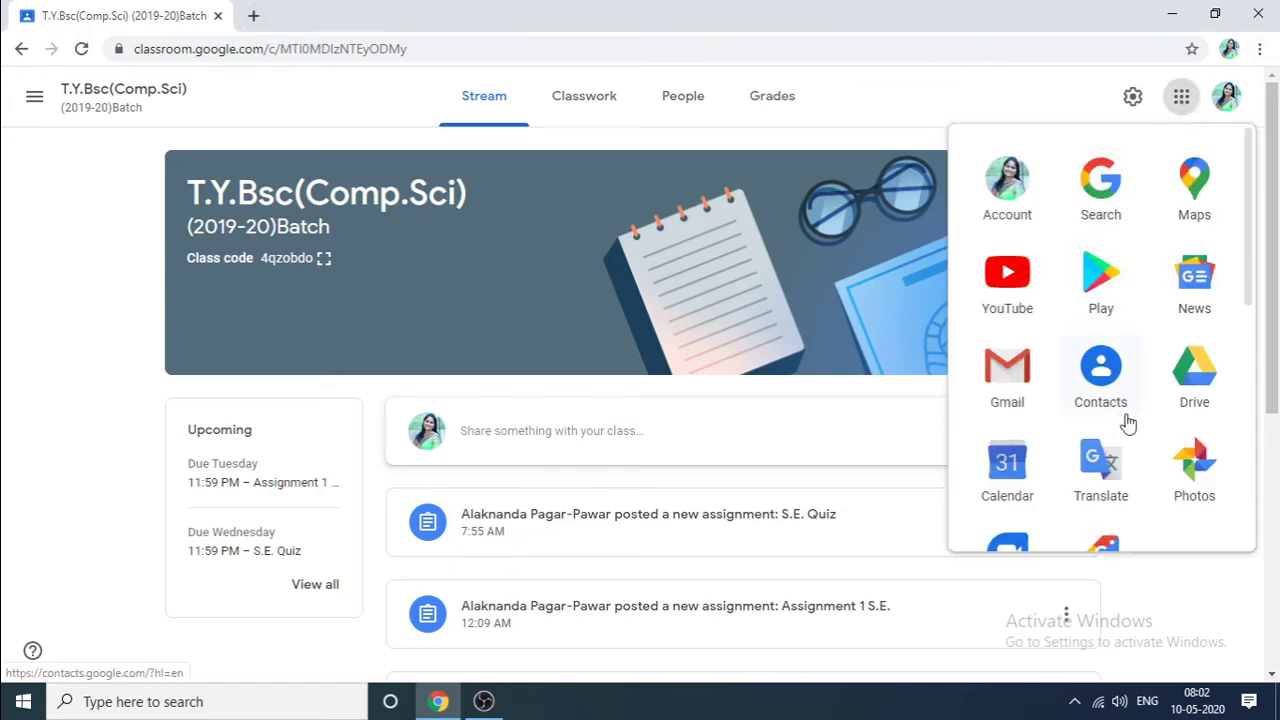
{"action": "left_click", "coordinate": [1181, 381]}
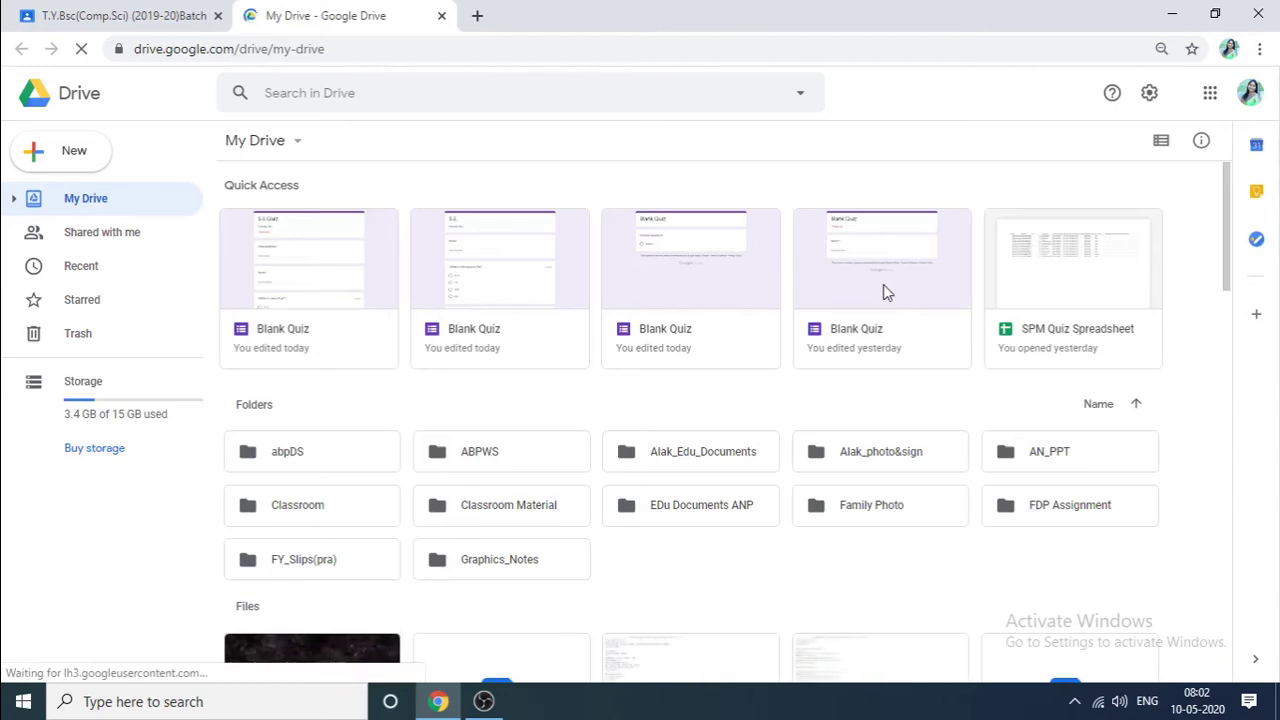
{"action": "scroll", "coordinate": [514, 337], "scroll_direction": "down", "scroll_amount": 2}
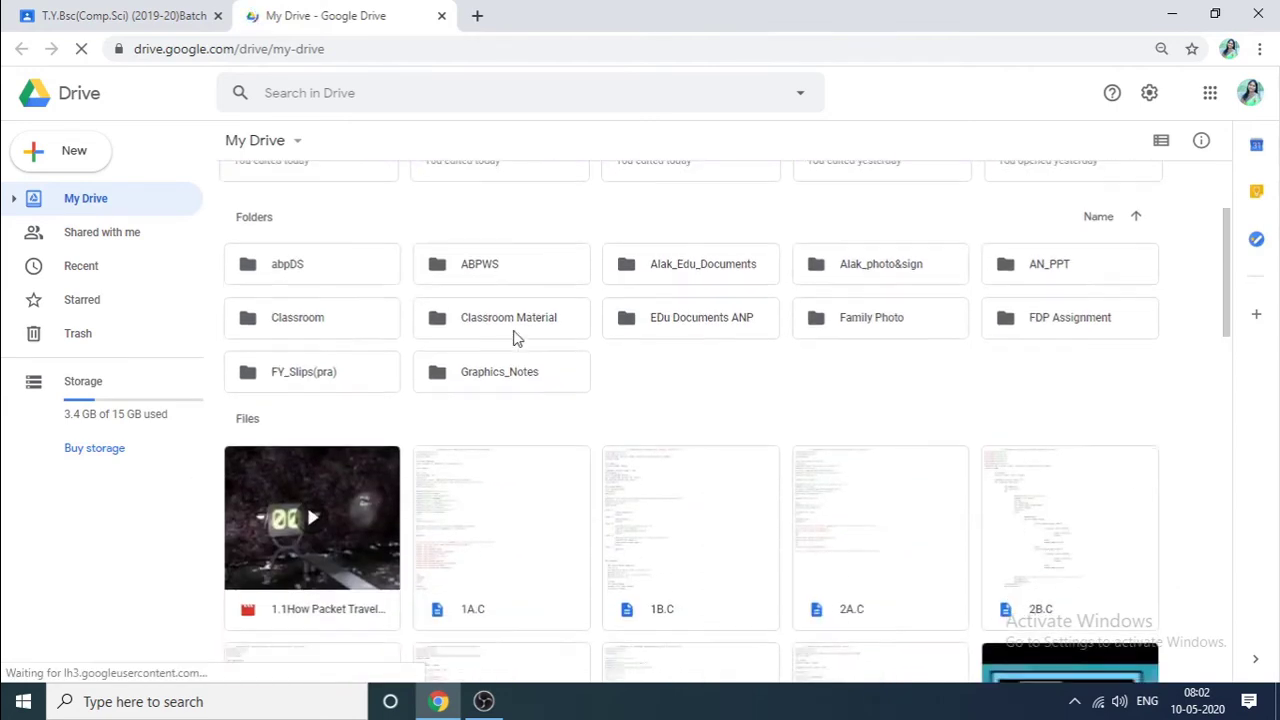
{"action": "scroll", "coordinate": [369, 360], "scroll_direction": "up", "scroll_amount": 2}
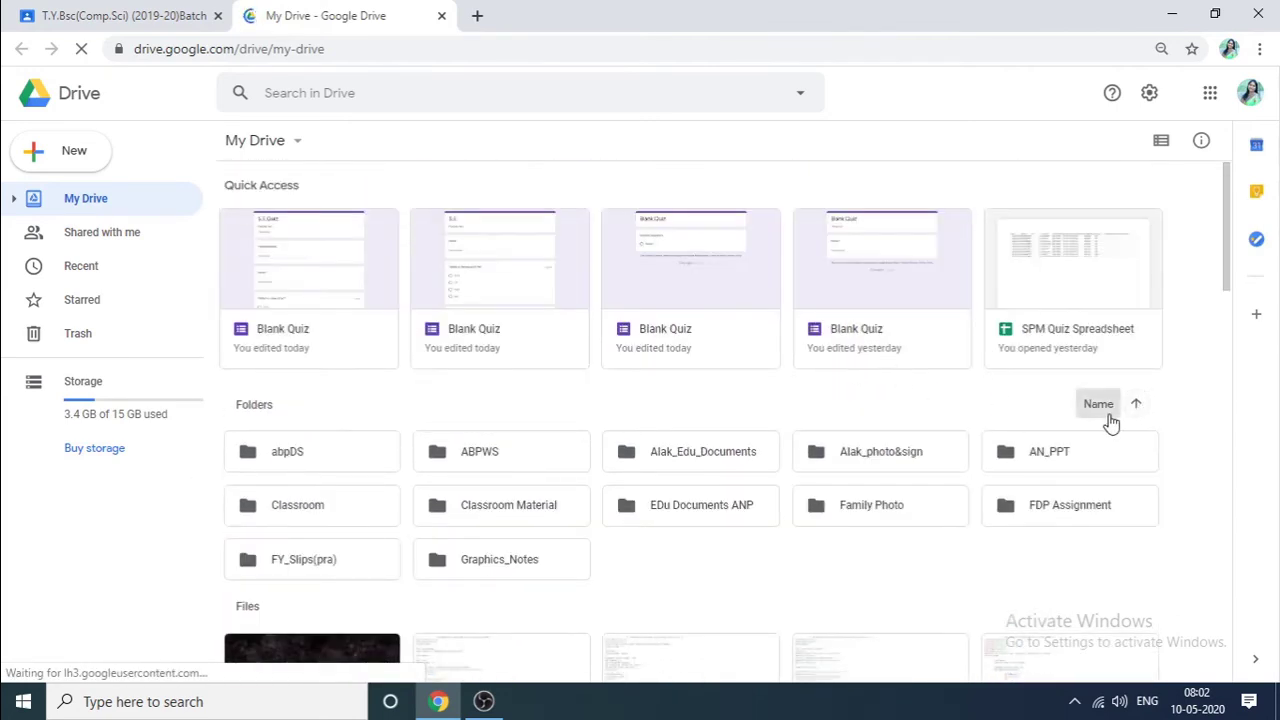
{"action": "left_click", "coordinate": [1061, 304]}
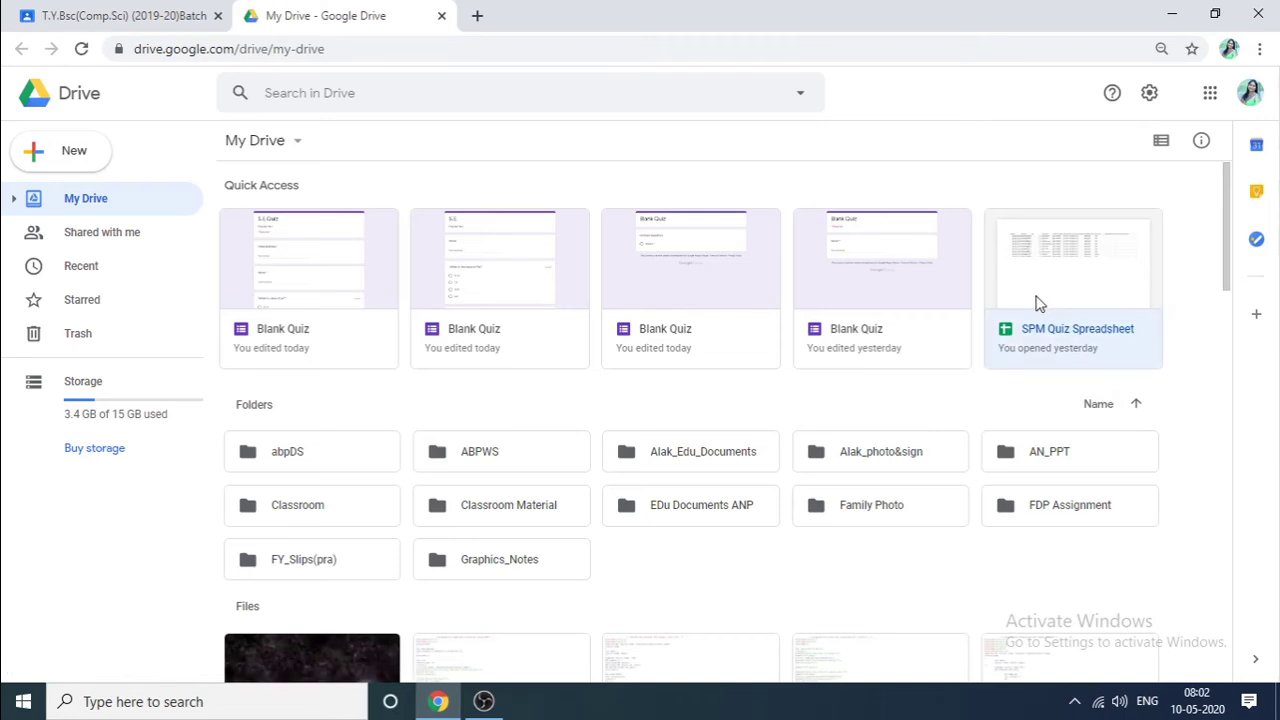
{"action": "left_click_drag", "start_coordinate": [1228, 277], "coordinate": [1232, 298]}
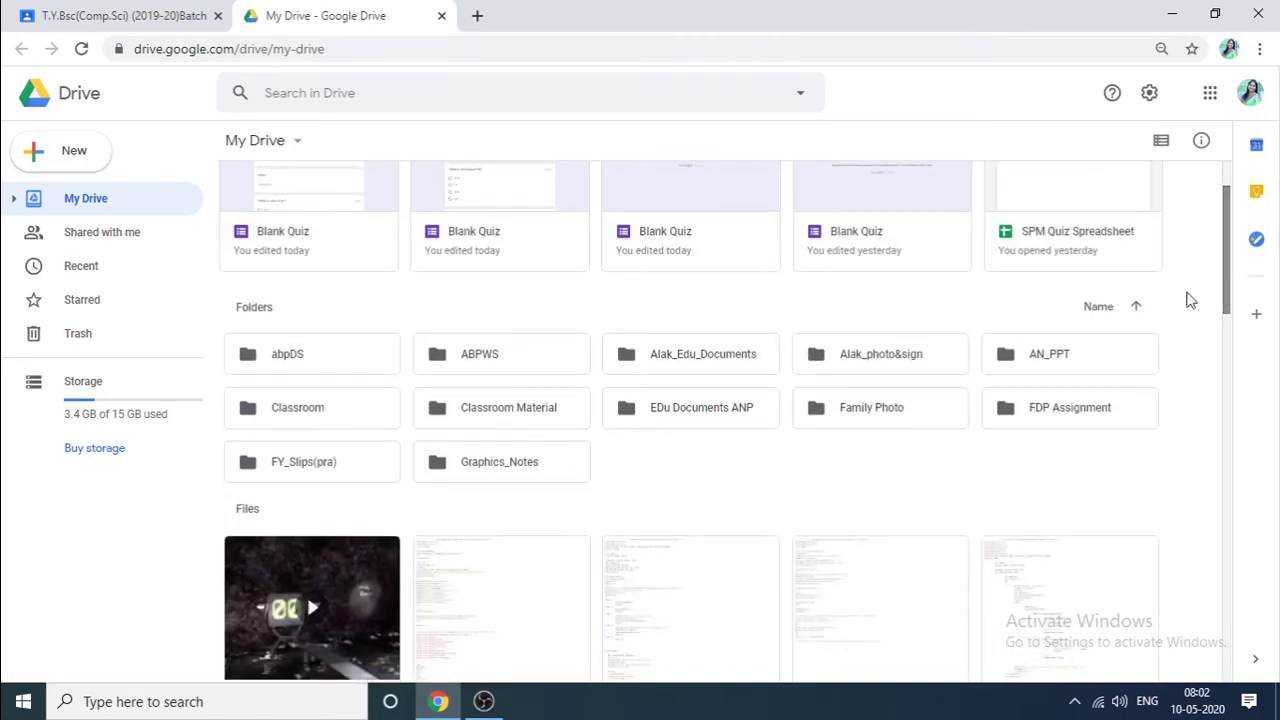
{"action": "scroll", "coordinate": [580, 394], "scroll_direction": "up", "scroll_amount": 2}
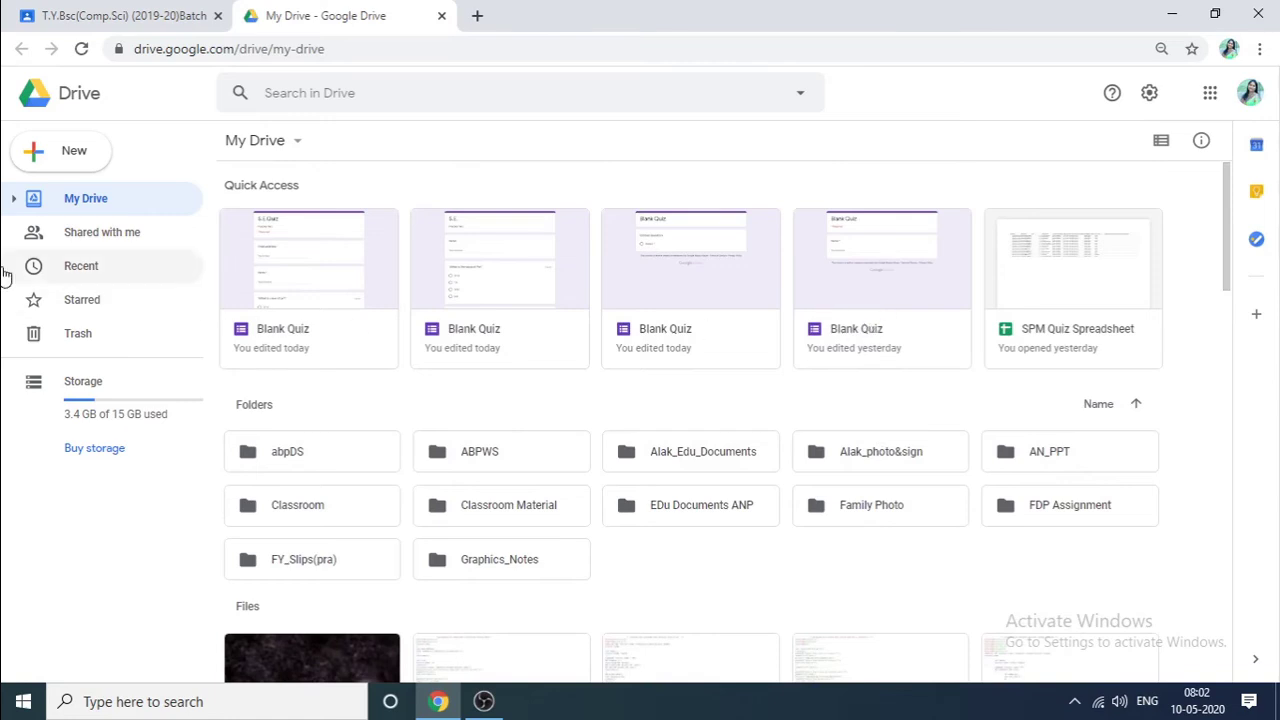
Open the SPM Ouiz Responses form from the recent Drive files and look through its quiz questions
{"action": "left_click", "coordinate": [68, 272]}
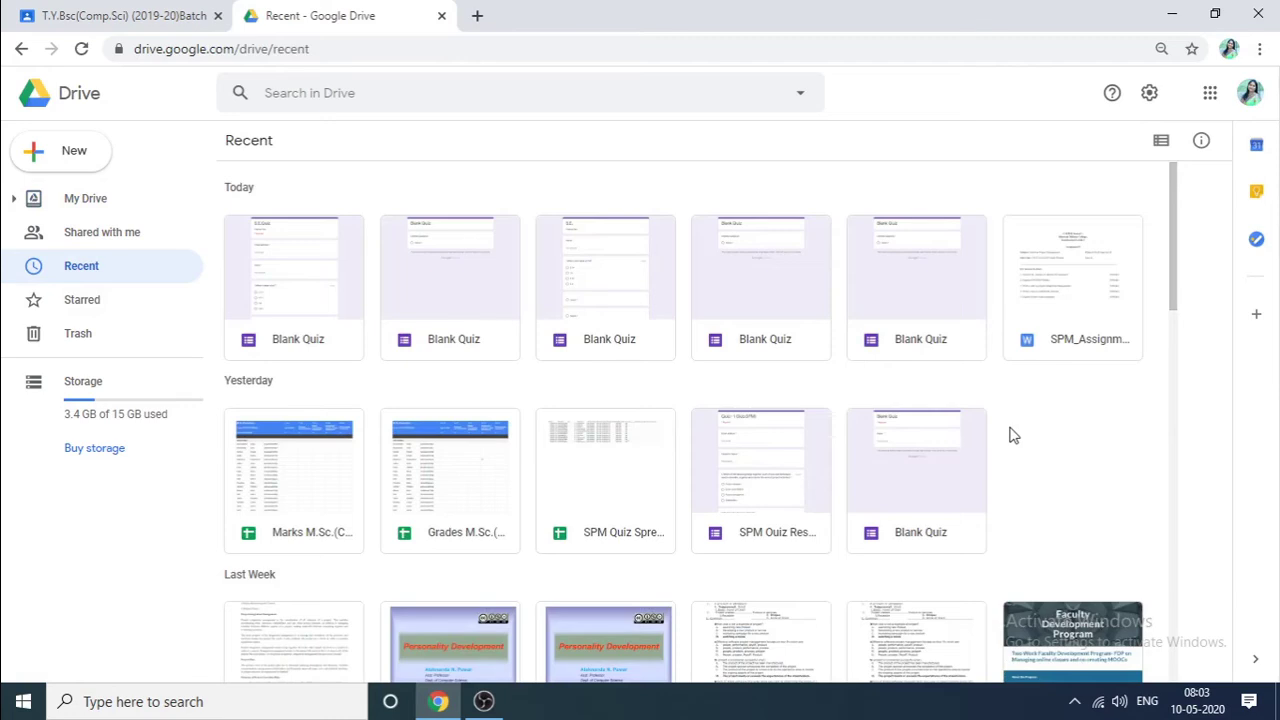
{"action": "left_click", "coordinate": [805, 492]}
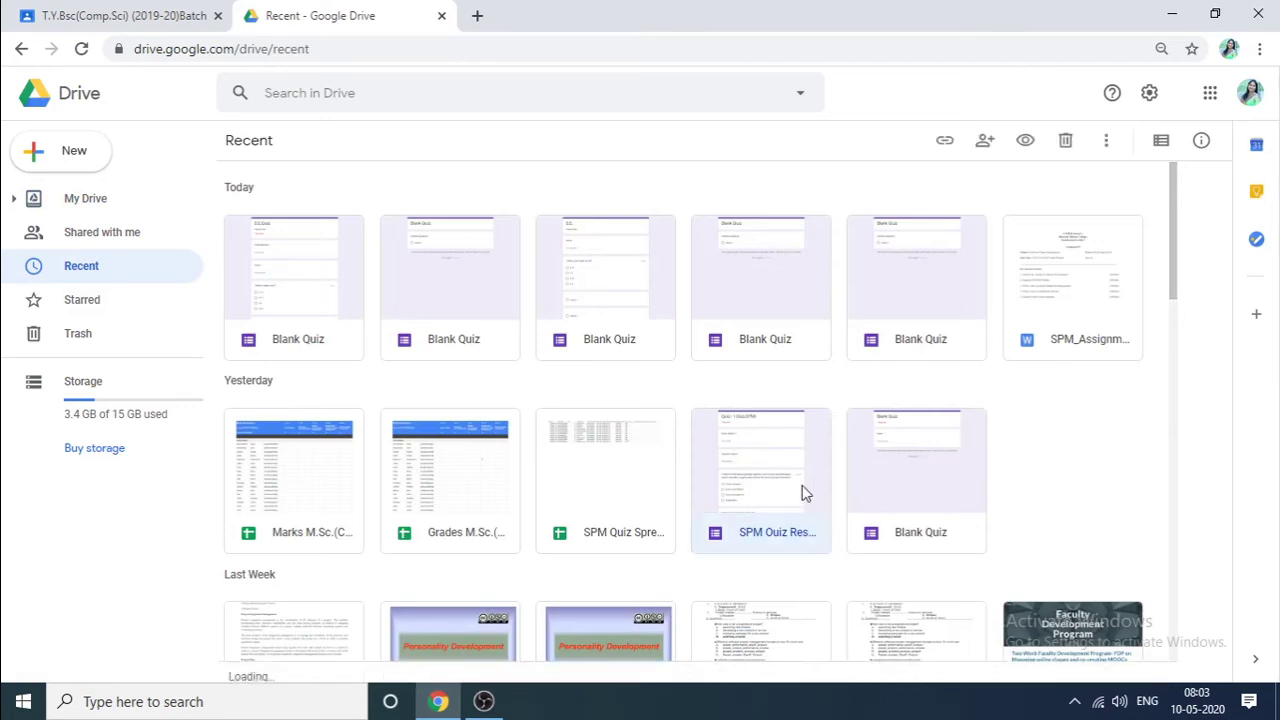
{"action": "double_click", "coordinate": [805, 492]}
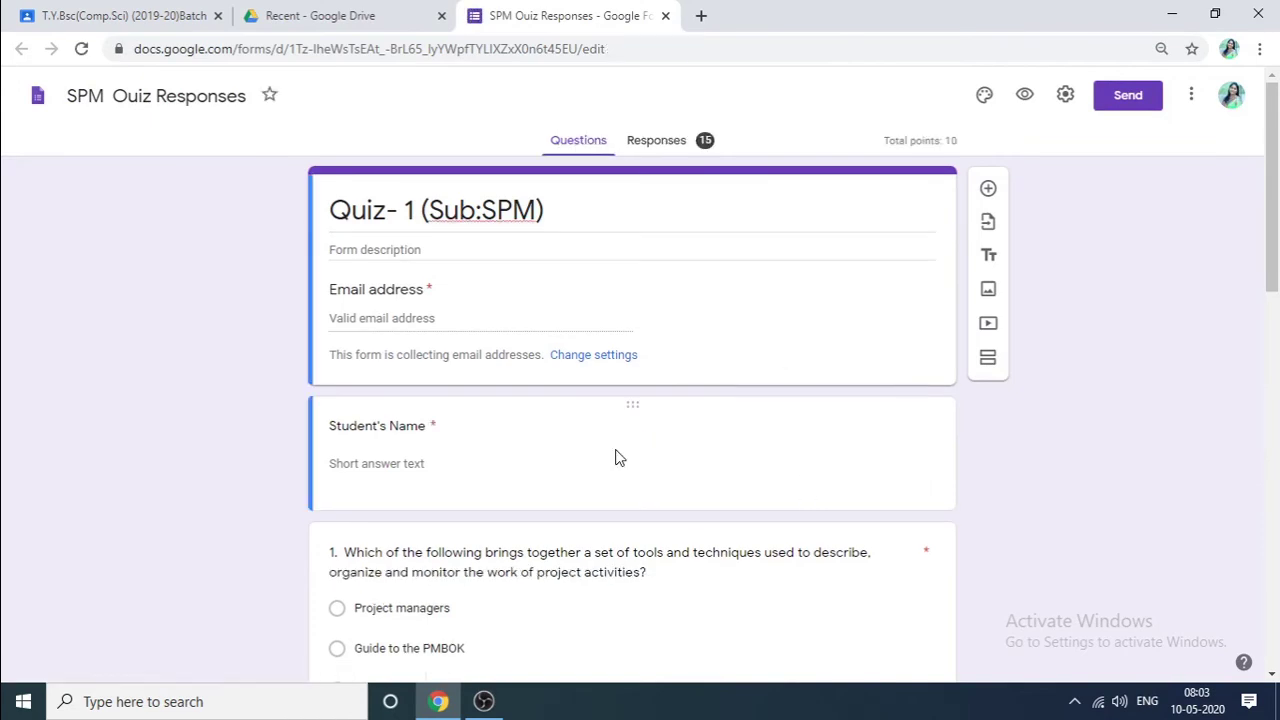
{"action": "scroll", "coordinate": [616, 452], "scroll_direction": "down", "scroll_amount": 1}
{"action": "scroll", "coordinate": [616, 452], "scroll_direction": "down", "scroll_amount": 5}
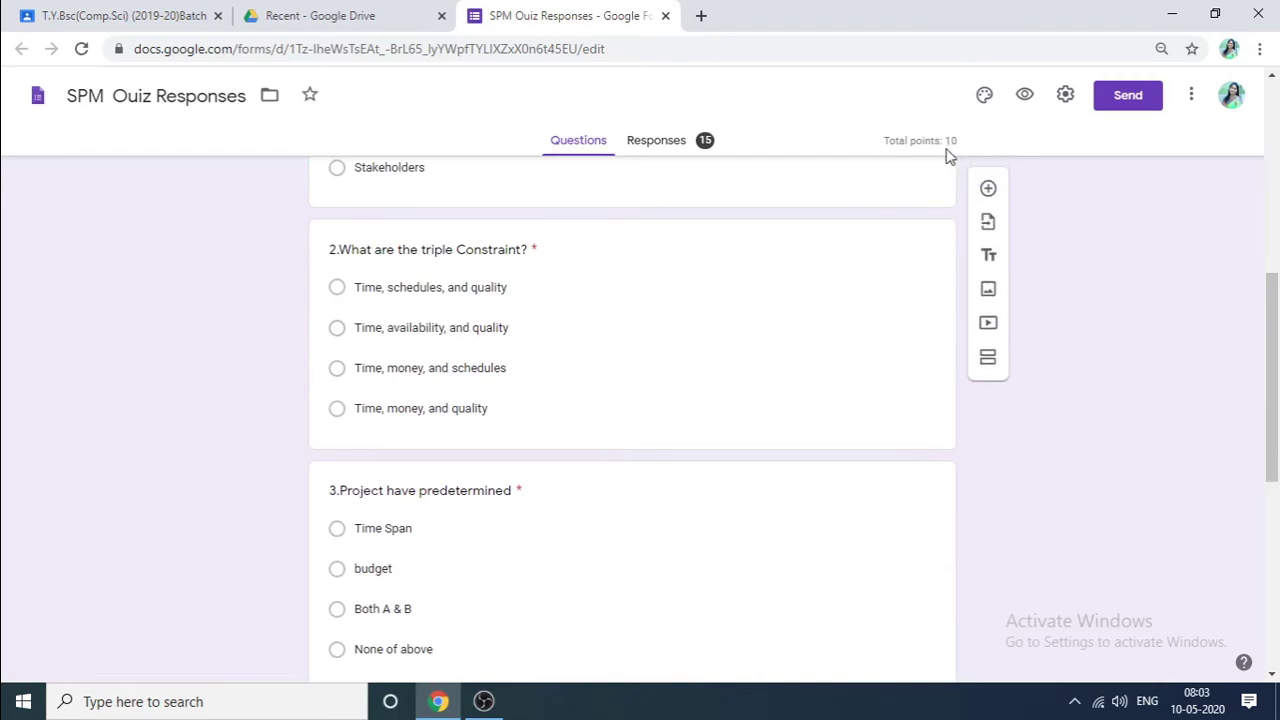
Read through the remaining quiz questions, then open the responses summary and check the insights and total points distribution
{"action": "scroll", "coordinate": [396, 340], "scroll_direction": "up", "scroll_amount": 5}
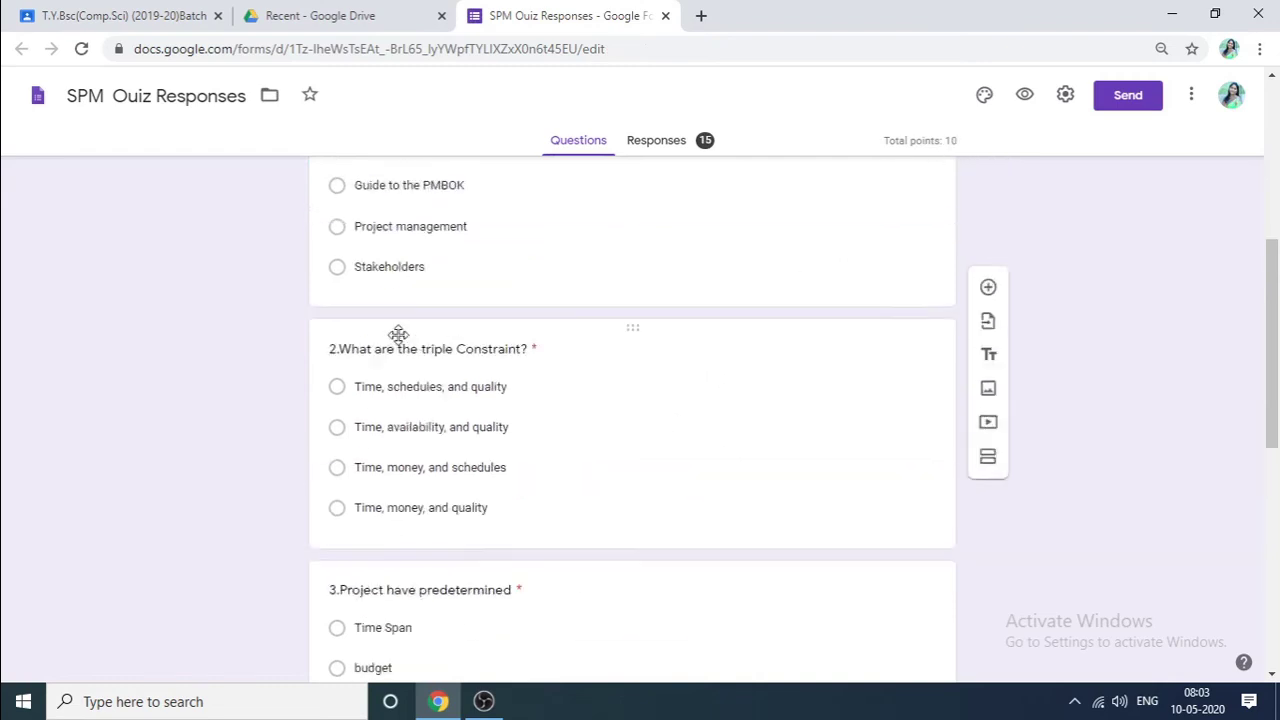
{"action": "scroll", "coordinate": [400, 522], "scroll_direction": "down", "scroll_amount": 10}
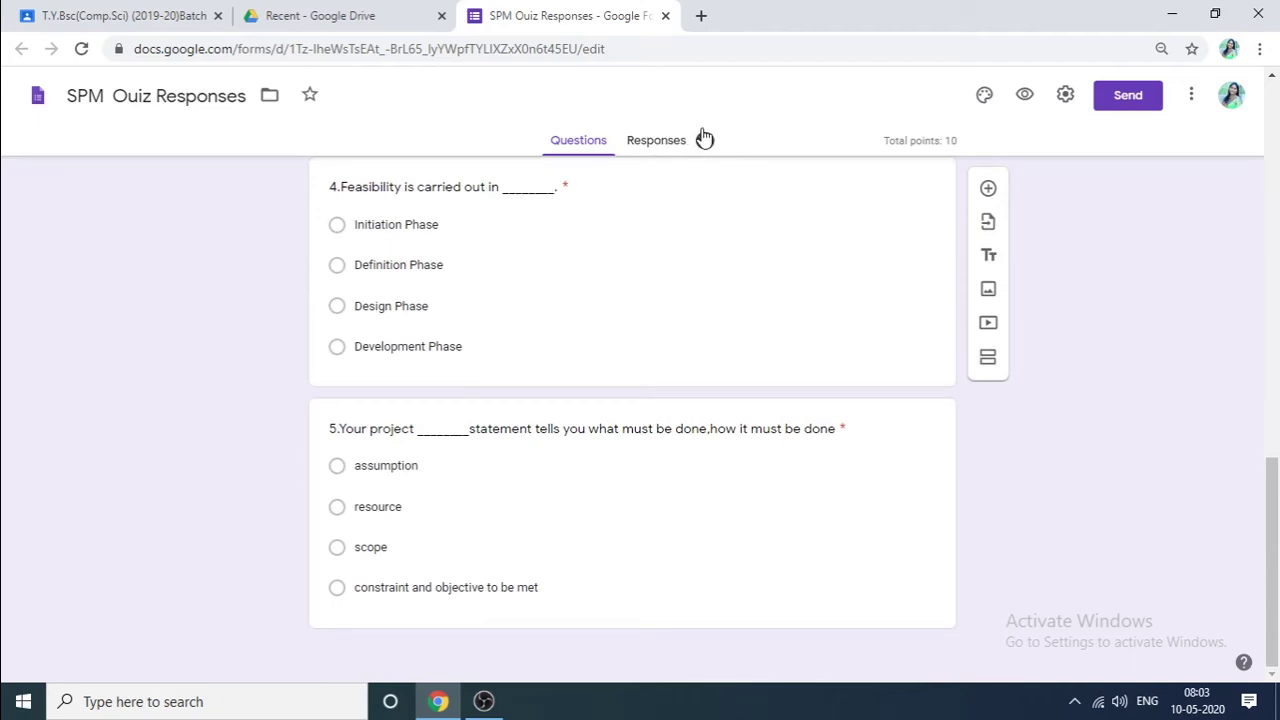
{"action": "left_click", "coordinate": [660, 145]}
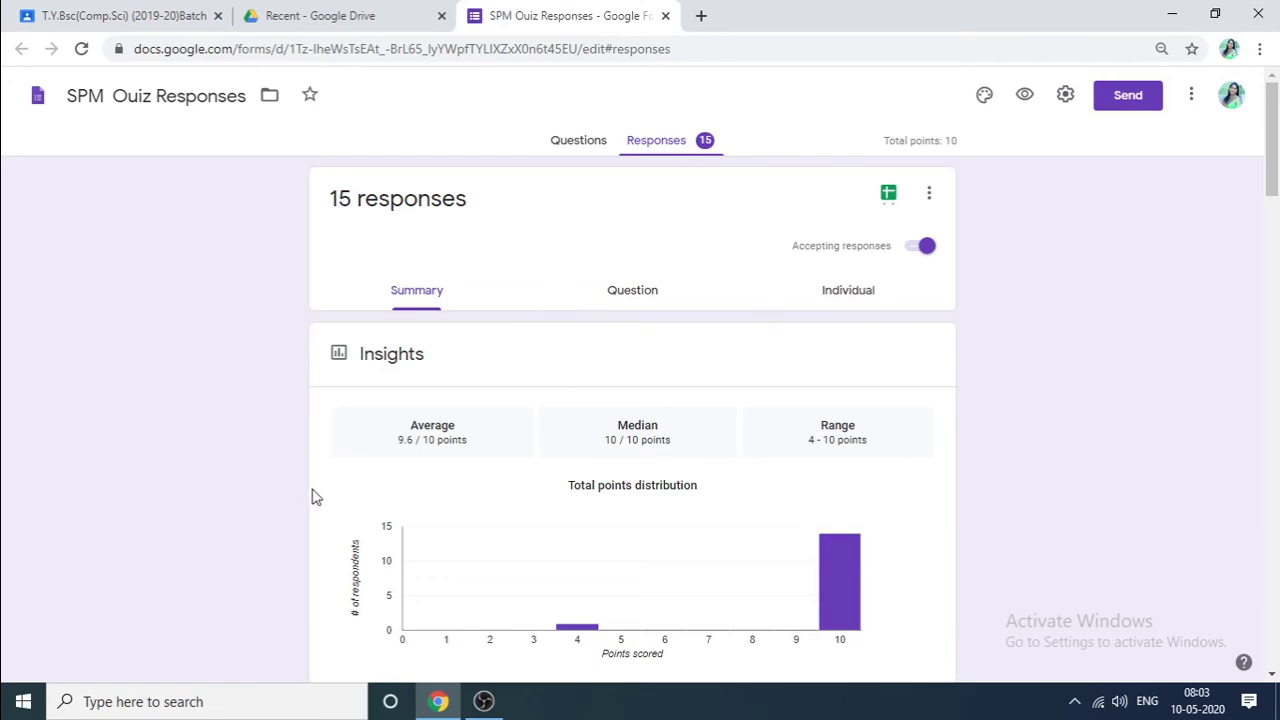
{"action": "scroll", "coordinate": [314, 494], "scroll_direction": "down", "scroll_amount": 2}
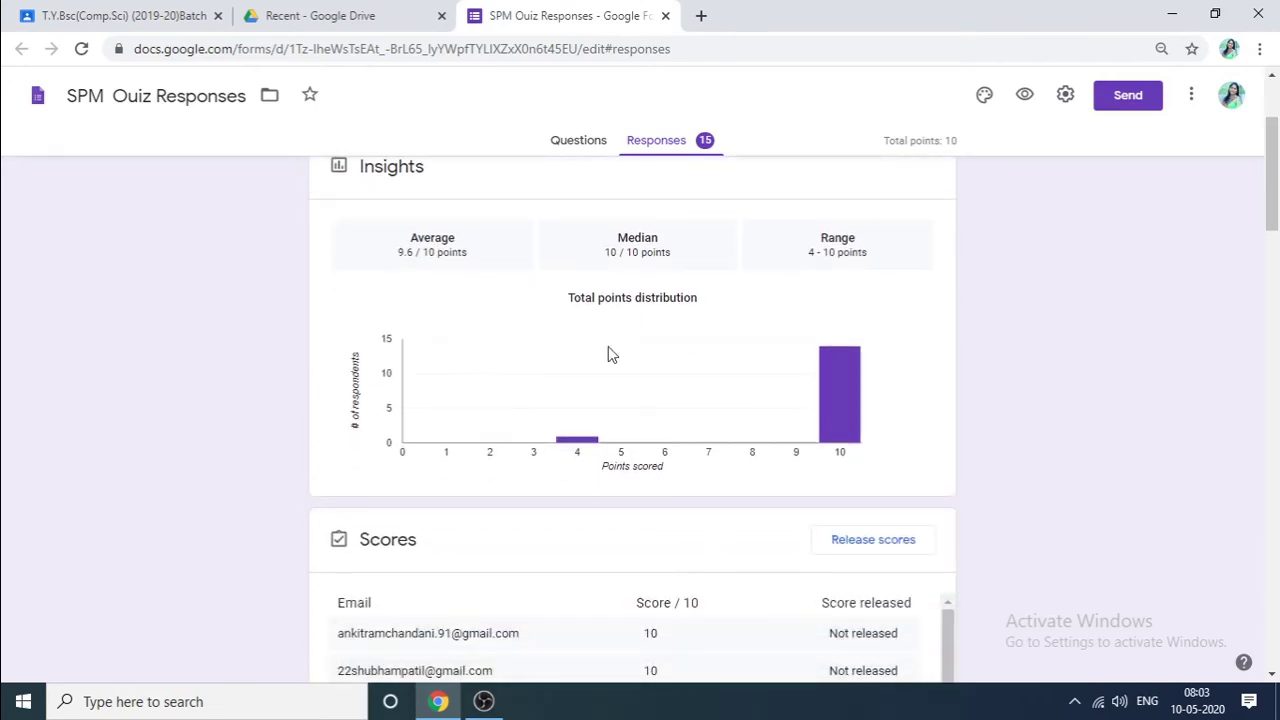
{"action": "scroll", "coordinate": [517, 527], "scroll_direction": "down", "scroll_amount": 5}
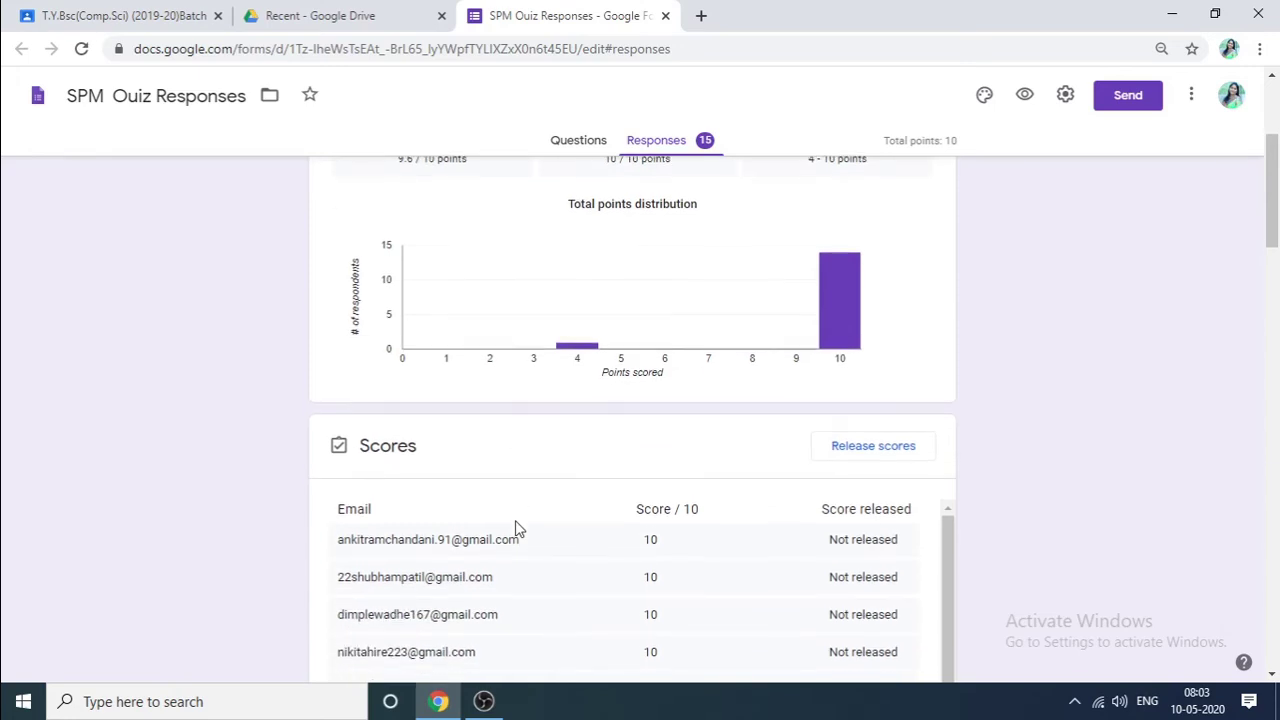
{"action": "scroll", "coordinate": [519, 636], "scroll_direction": "up", "scroll_amount": 5}
{"action": "scroll", "coordinate": [997, 404], "scroll_direction": "down", "scroll_amount": 5}
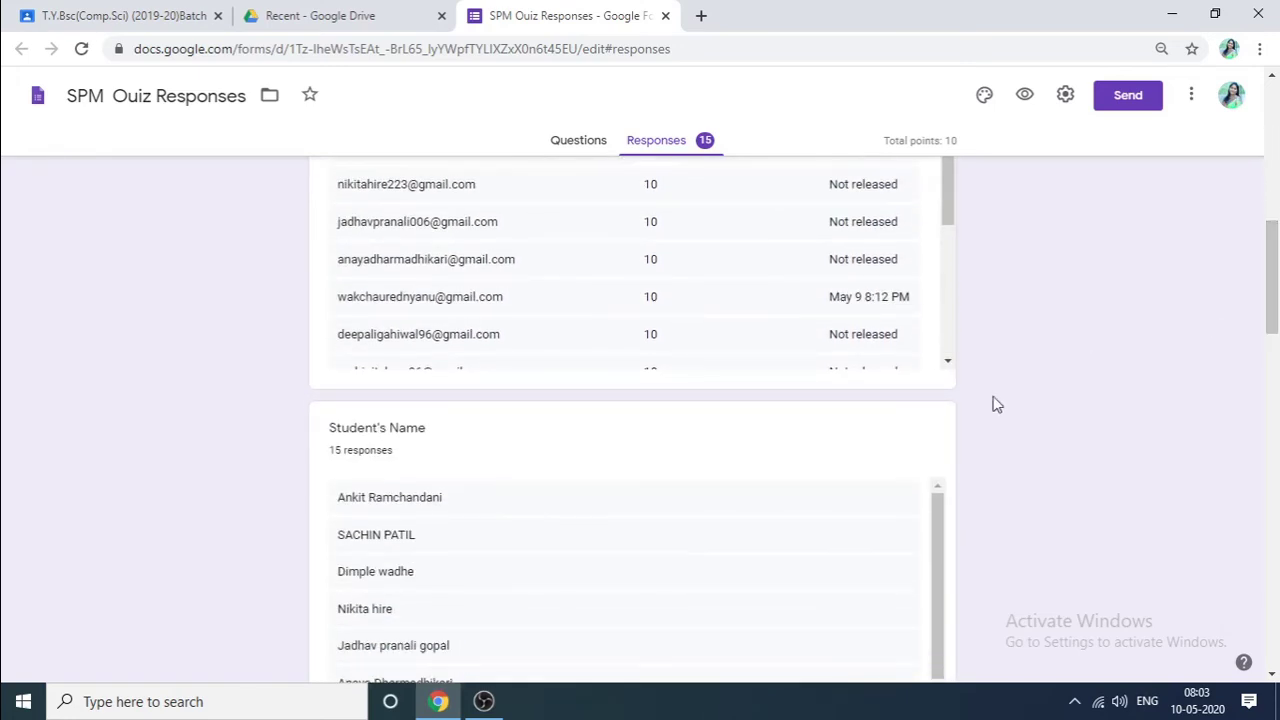
Review the Scores table in the responses summary, checking every student's score and release status down to the last entry
{"action": "scroll", "coordinate": [997, 404], "scroll_direction": "up", "scroll_amount": 2}
{"action": "mouse_move", "coordinate": [951, 417]}
{"action": "left_mouse_down"}
{"action": "mouse_move", "coordinate": [966, 571]}
{"action": "mouse_move", "coordinate": [940, 409]}
{"action": "left_mouse_up"}
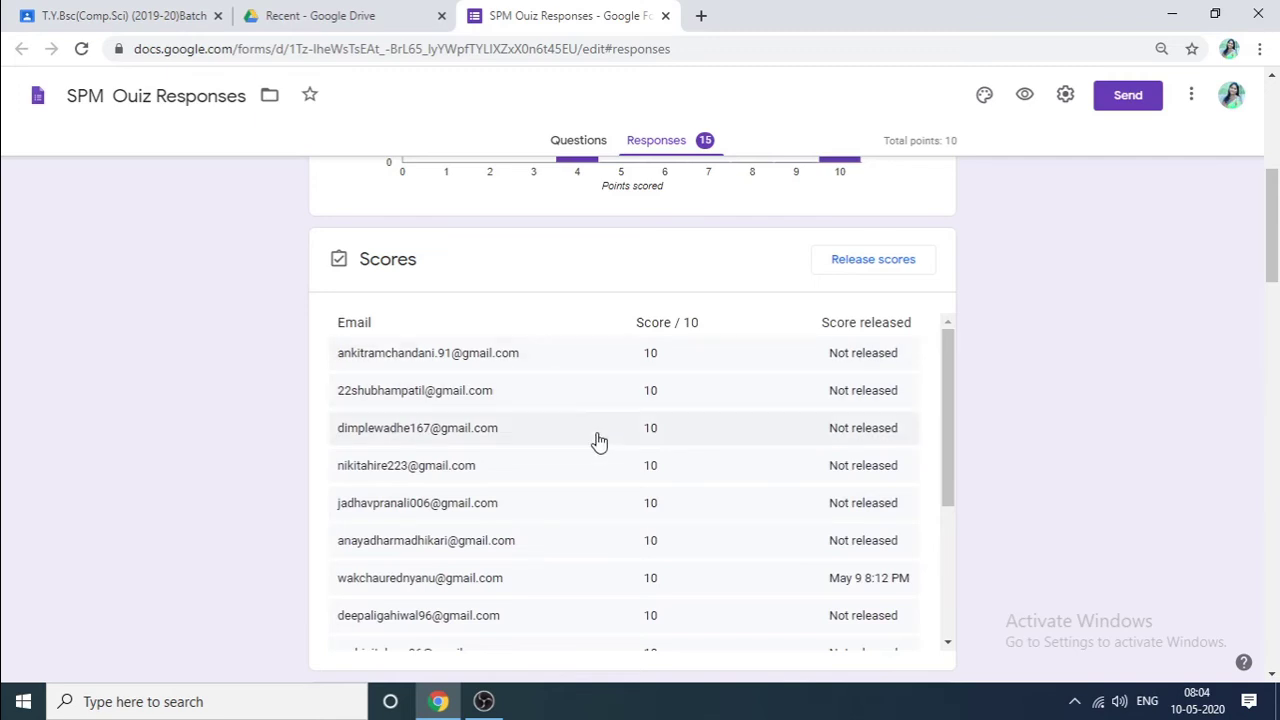
{"action": "scroll", "coordinate": [598, 440], "scroll_direction": "down", "scroll_amount": 2}
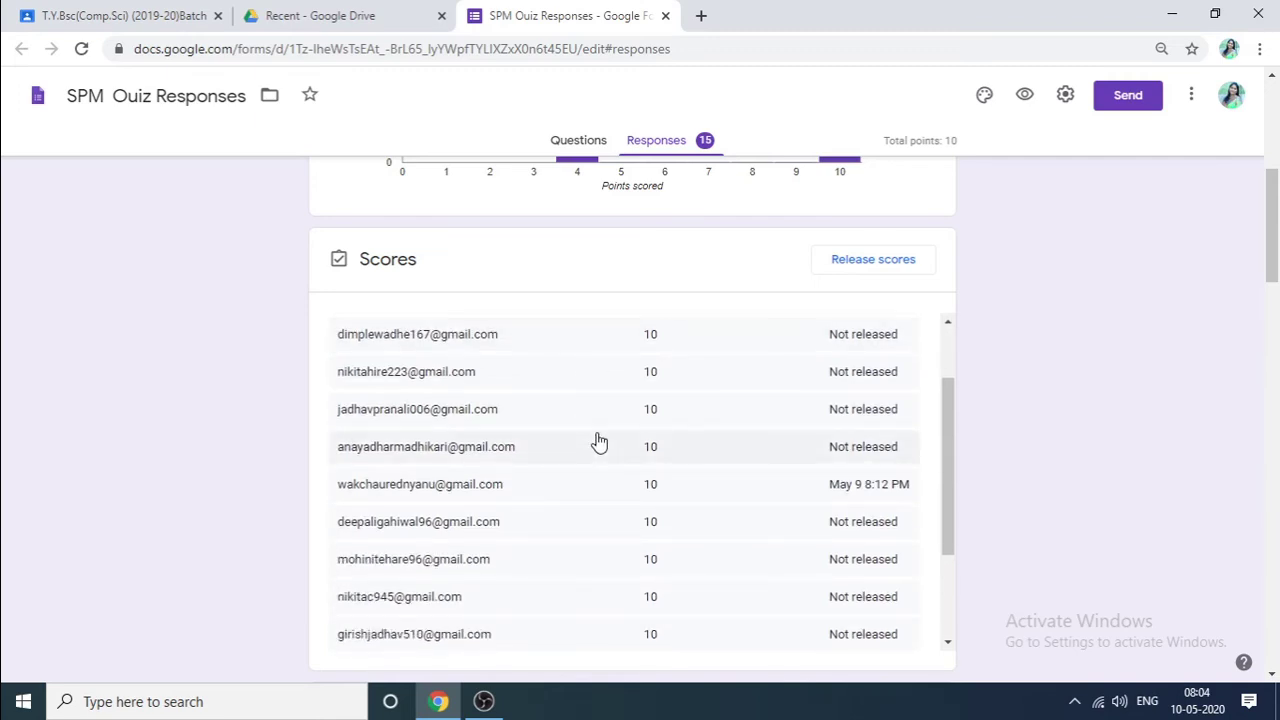
{"action": "scroll", "coordinate": [598, 441], "scroll_direction": "down", "scroll_amount": 2}
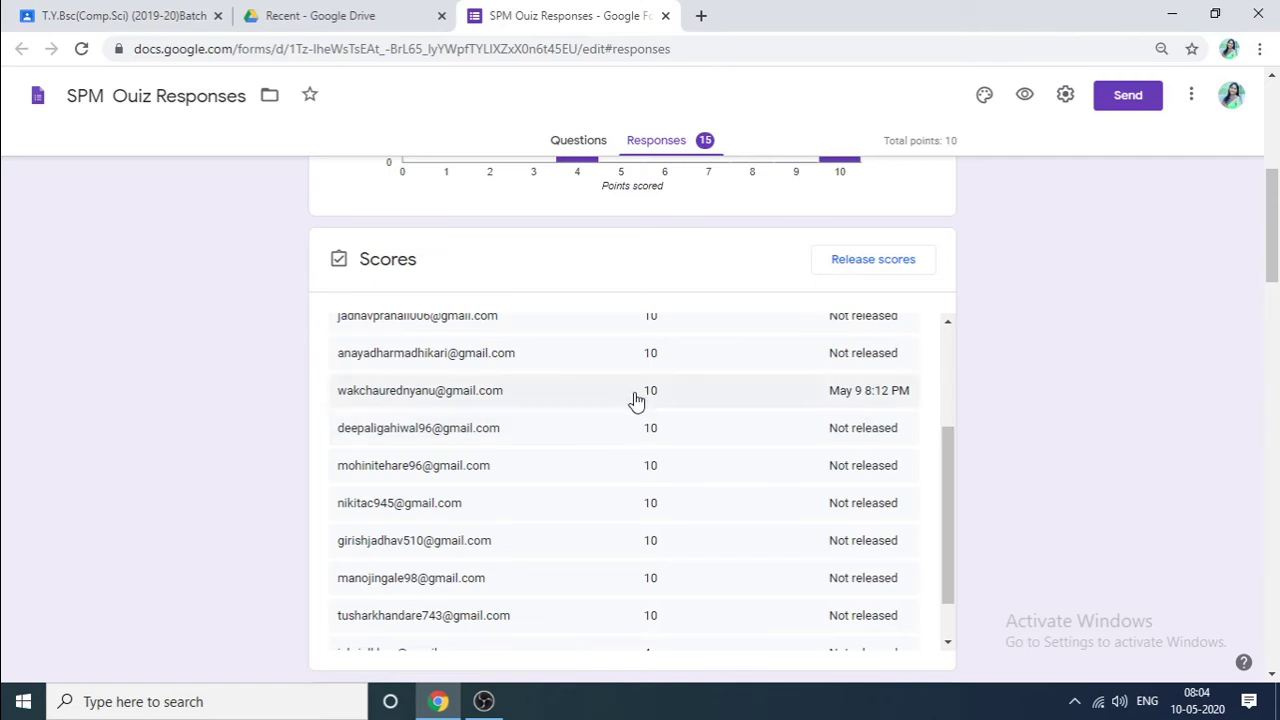
{"action": "scroll", "coordinate": [637, 400], "scroll_direction": "up", "scroll_amount": 4}
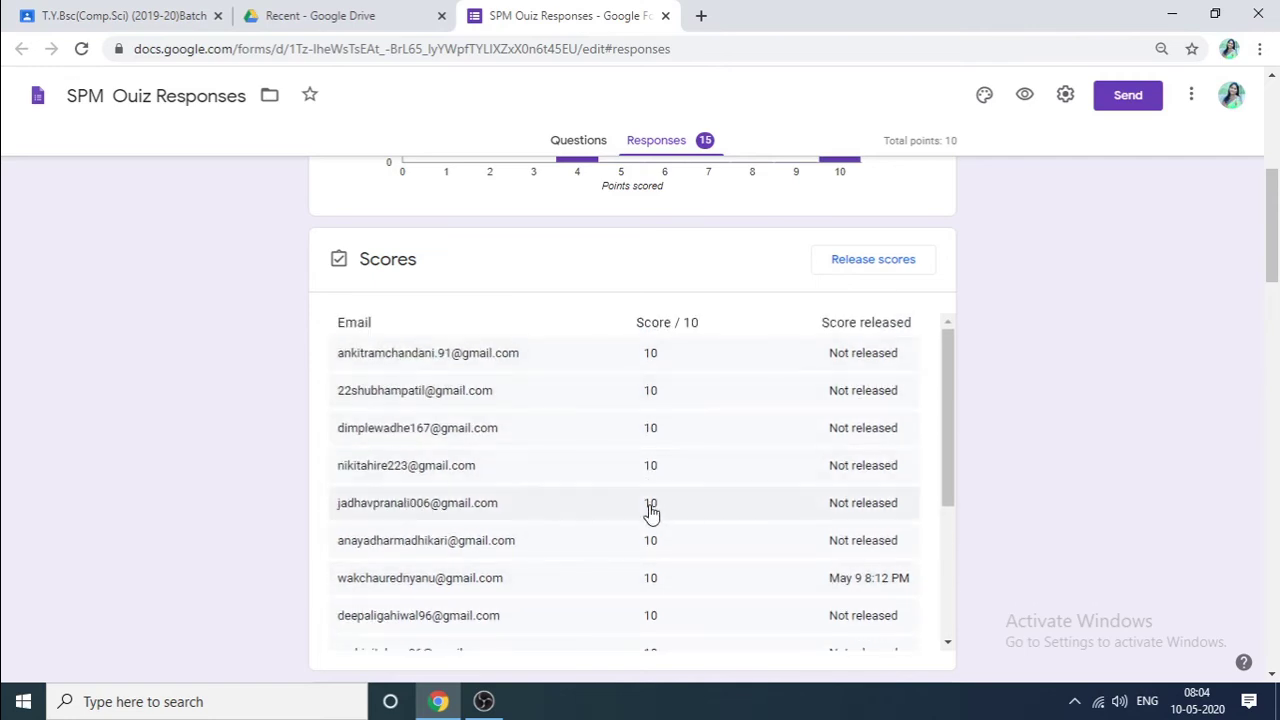
{"action": "scroll", "coordinate": [652, 605], "scroll_direction": "down", "scroll_amount": 4}
{"action": "scroll", "coordinate": [652, 618], "scroll_direction": "down", "scroll_amount": 1}
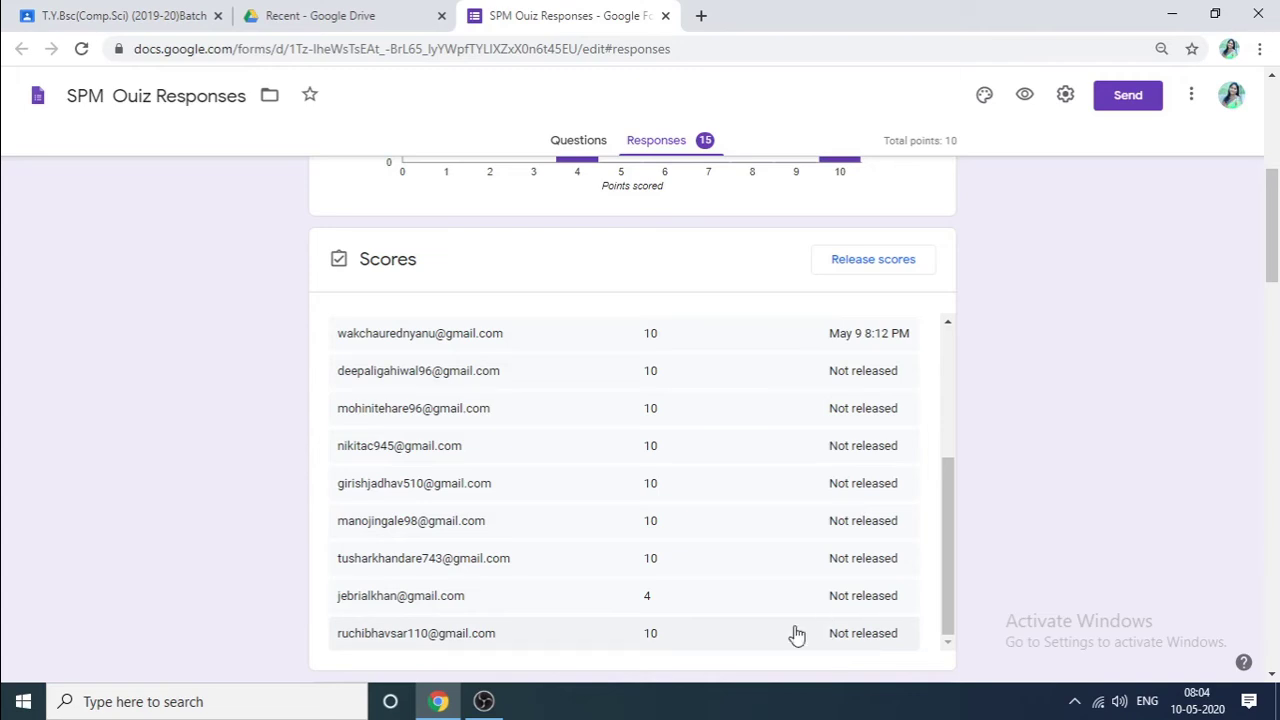
Look through the list of submitted names under Student's Name in the responses summary
{"action": "scroll", "coordinate": [586, 446], "scroll_direction": "down", "scroll_amount": 3}
{"action": "scroll", "coordinate": [586, 451], "scroll_direction": "down", "scroll_amount": 3}
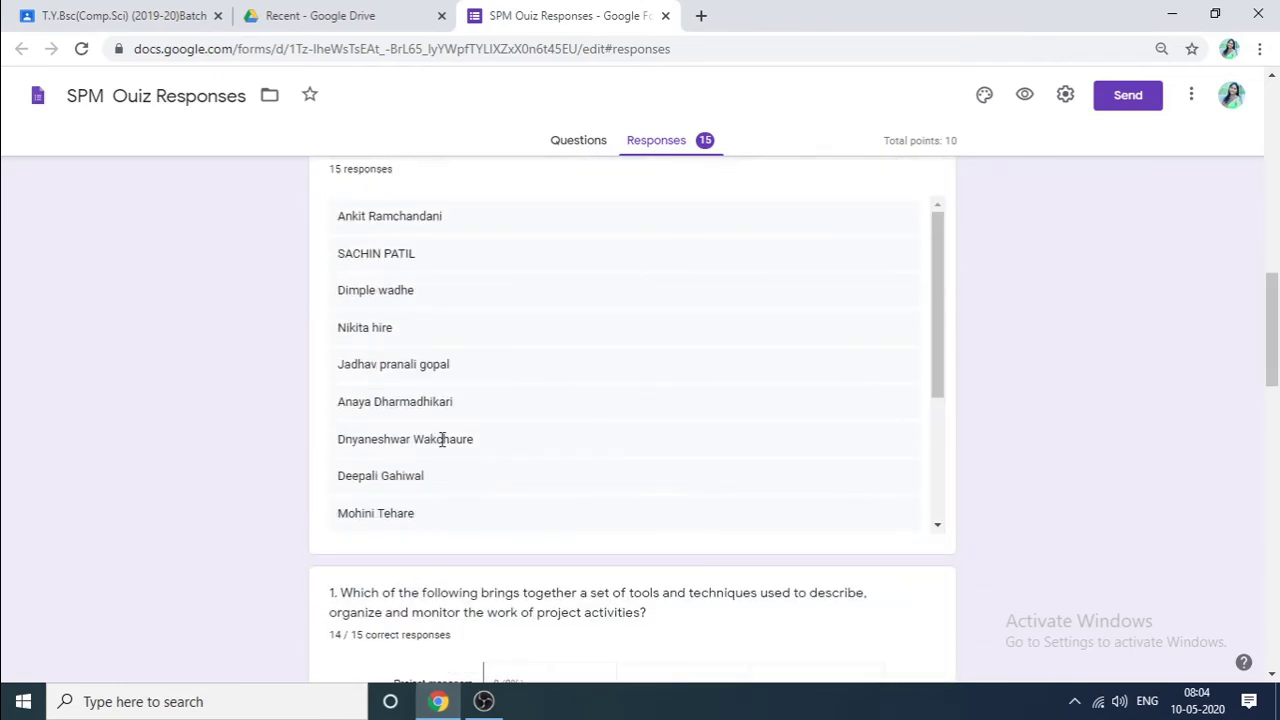
{"action": "scroll", "coordinate": [442, 440], "scroll_direction": "up", "scroll_amount": 2}
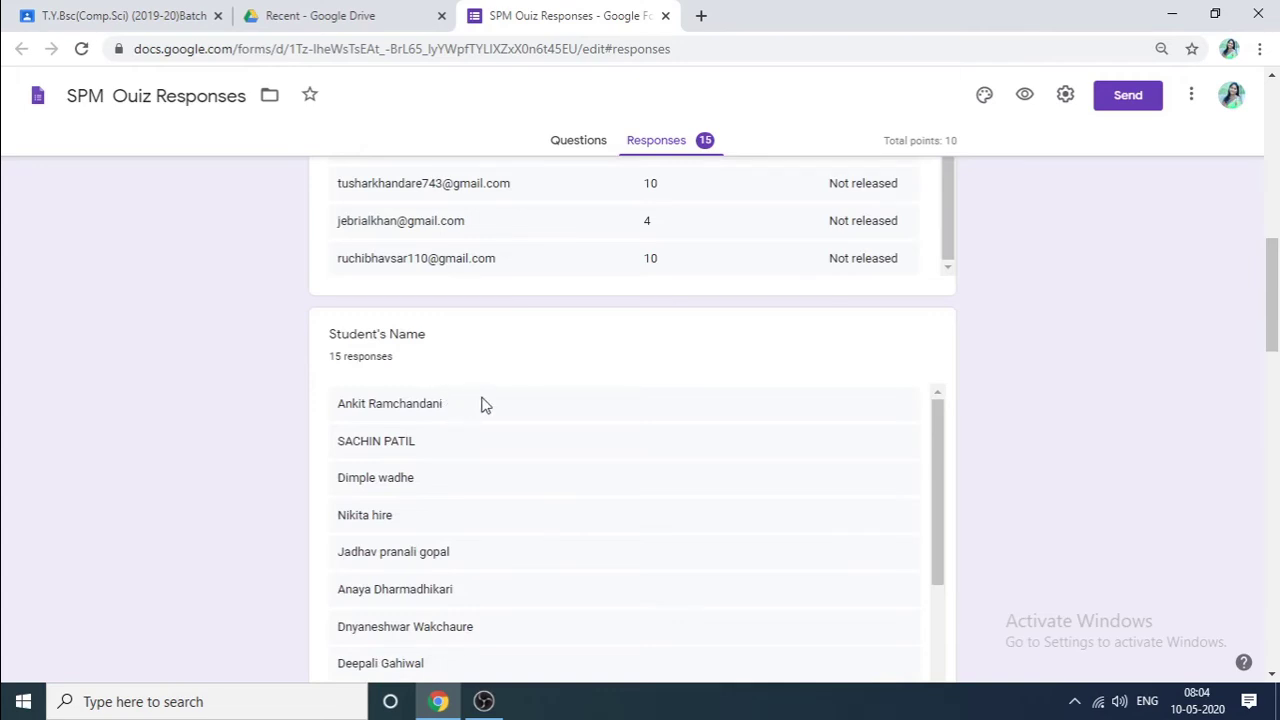
{"action": "left_click_drag", "start_coordinate": [481, 403], "coordinate": [489, 534]}
{"action": "left_click", "coordinate": [489, 532]}
{"action": "scroll", "coordinate": [460, 557], "scroll_direction": "down", "scroll_amount": 5}
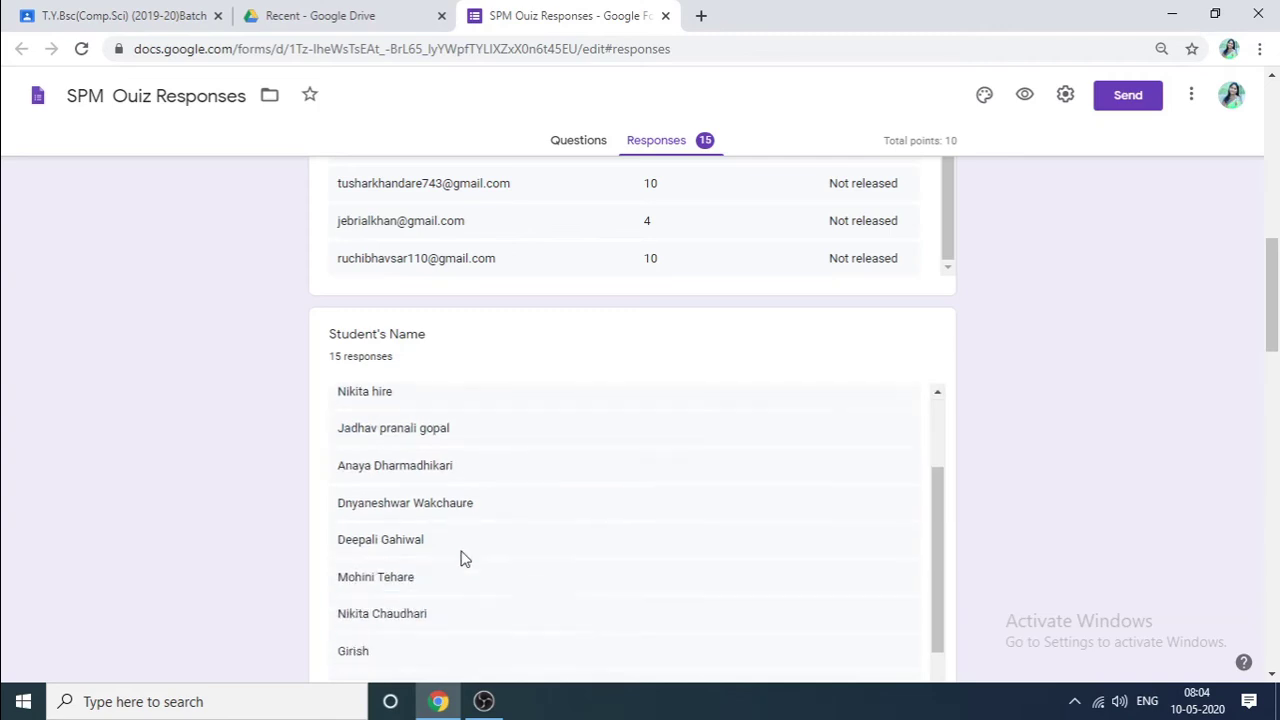
{"action": "scroll", "coordinate": [460, 557], "scroll_direction": "down", "scroll_amount": 1}
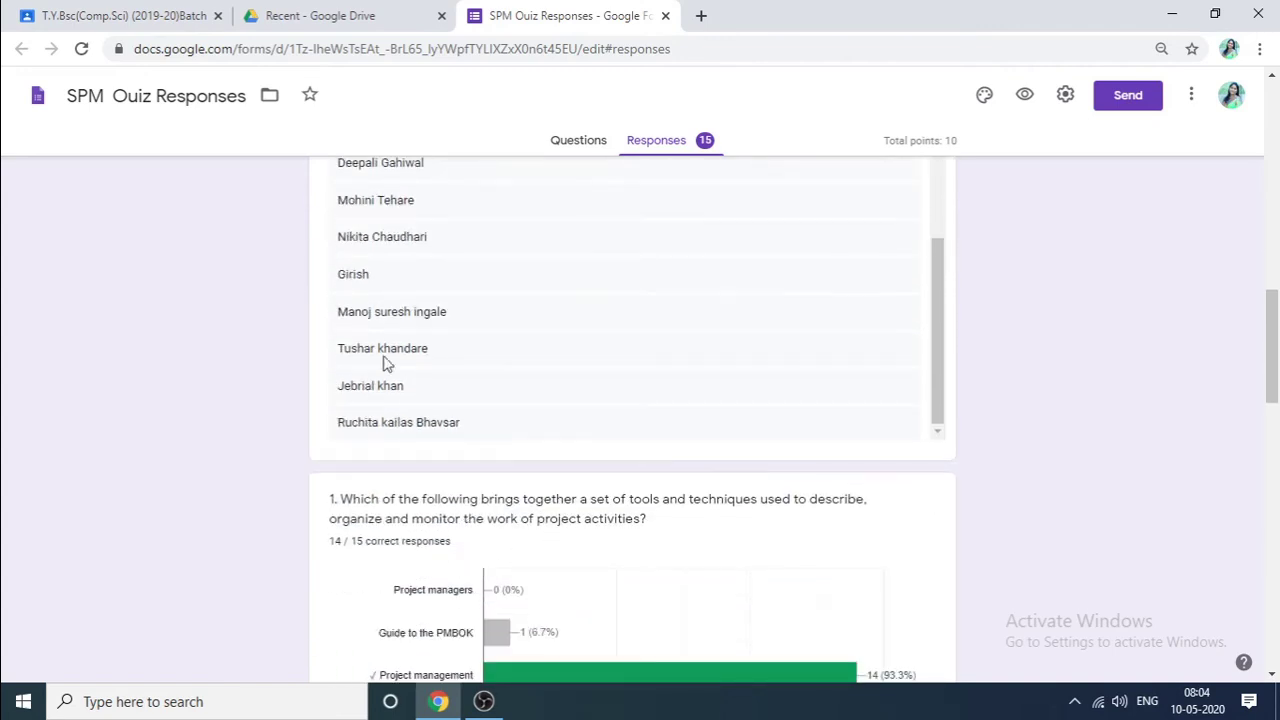
Examine the answer charts for quiz questions 1 to 5 in the responses summary
{"action": "scroll", "coordinate": [668, 628], "scroll_direction": "down", "scroll_amount": 3}
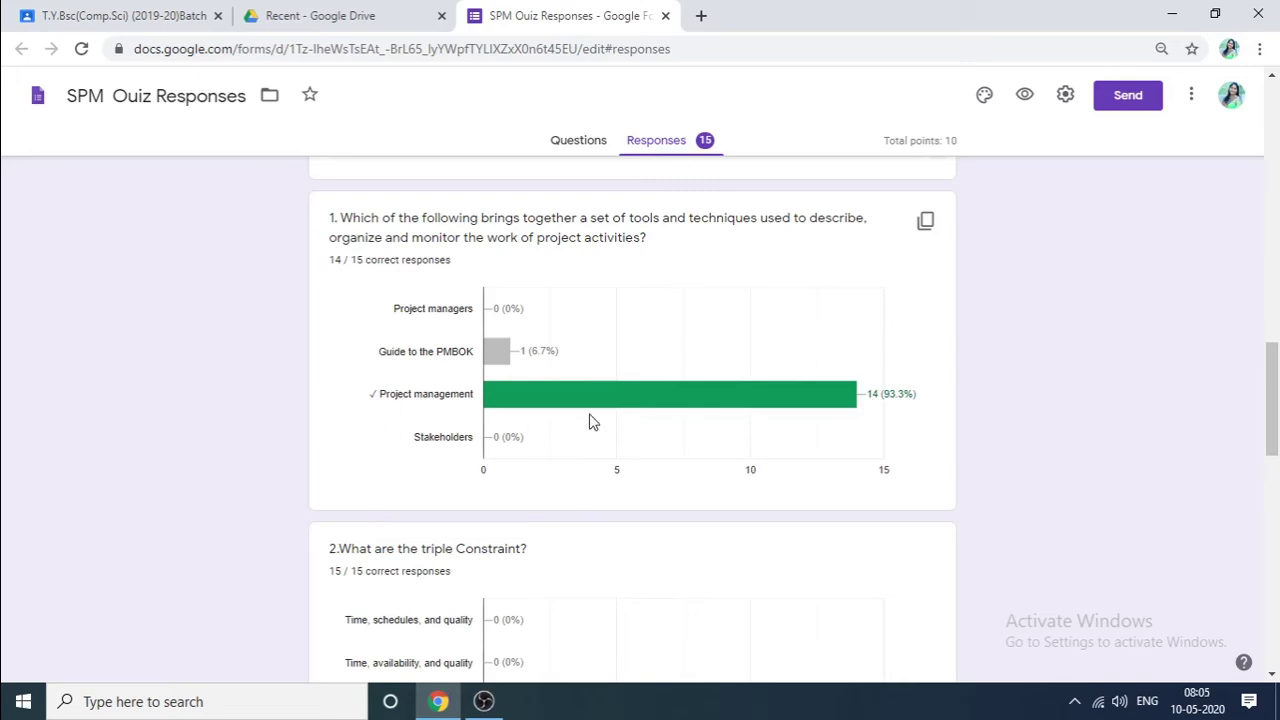
{"action": "mouse_move", "coordinate": [488, 400]}
{"action": "scroll", "coordinate": [826, 410], "scroll_direction": "down", "scroll_amount": 2}
{"action": "scroll", "coordinate": [826, 416], "scroll_direction": "down", "scroll_amount": 2}
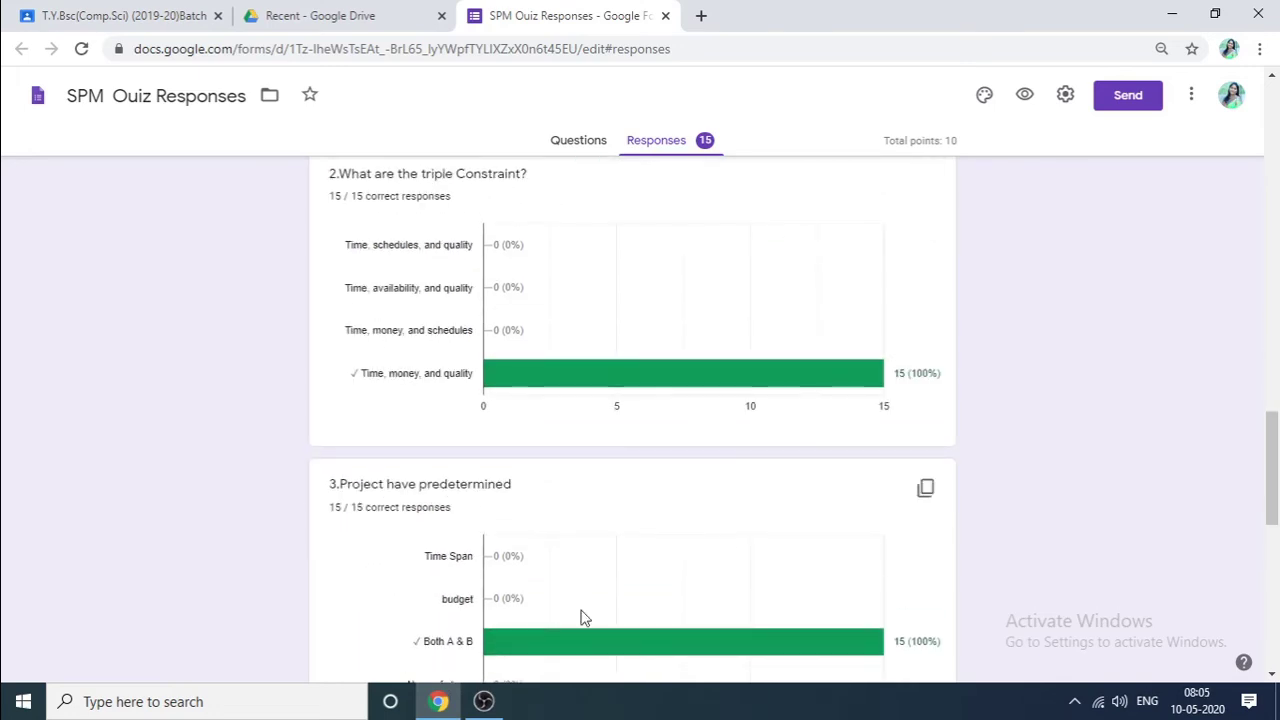
{"action": "scroll", "coordinate": [563, 560], "scroll_direction": "down", "scroll_amount": 3}
{"action": "scroll", "coordinate": [574, 549], "scroll_direction": "down", "scroll_amount": 5}
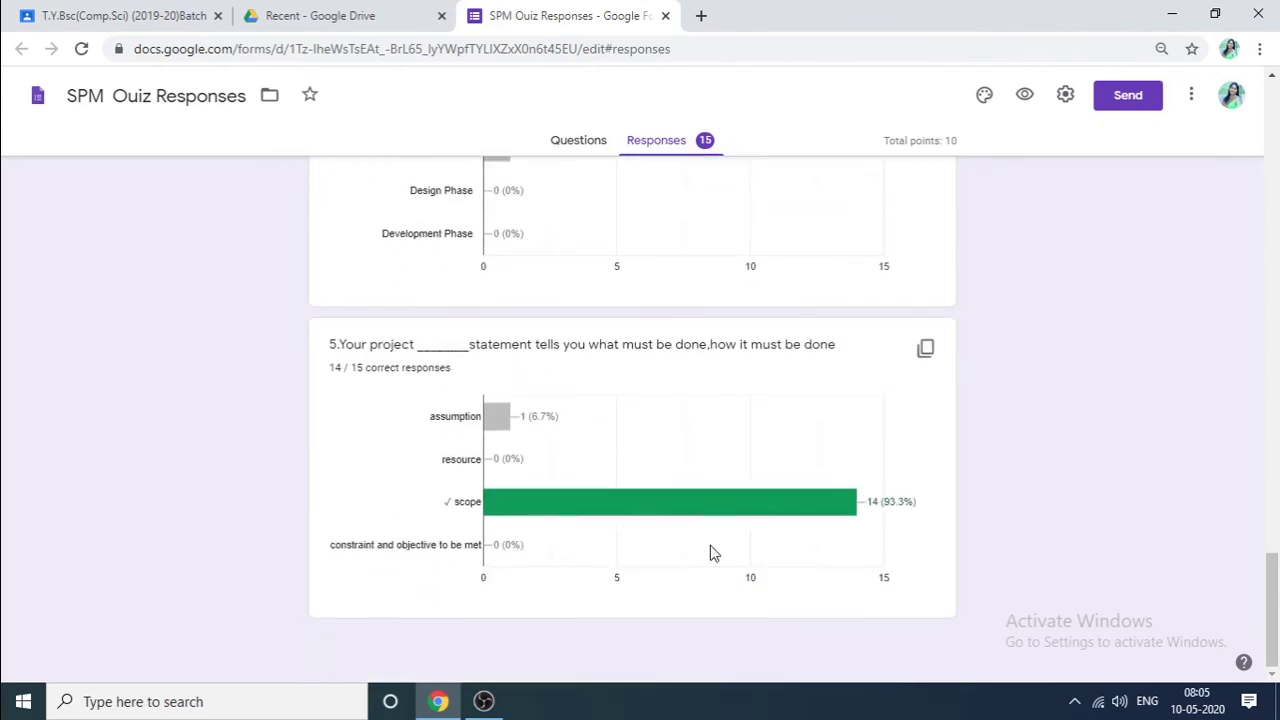
{"action": "scroll", "coordinate": [711, 551], "scroll_direction": "up", "scroll_amount": 12}
{"action": "scroll", "coordinate": [711, 548], "scroll_direction": "up", "scroll_amount": 5}
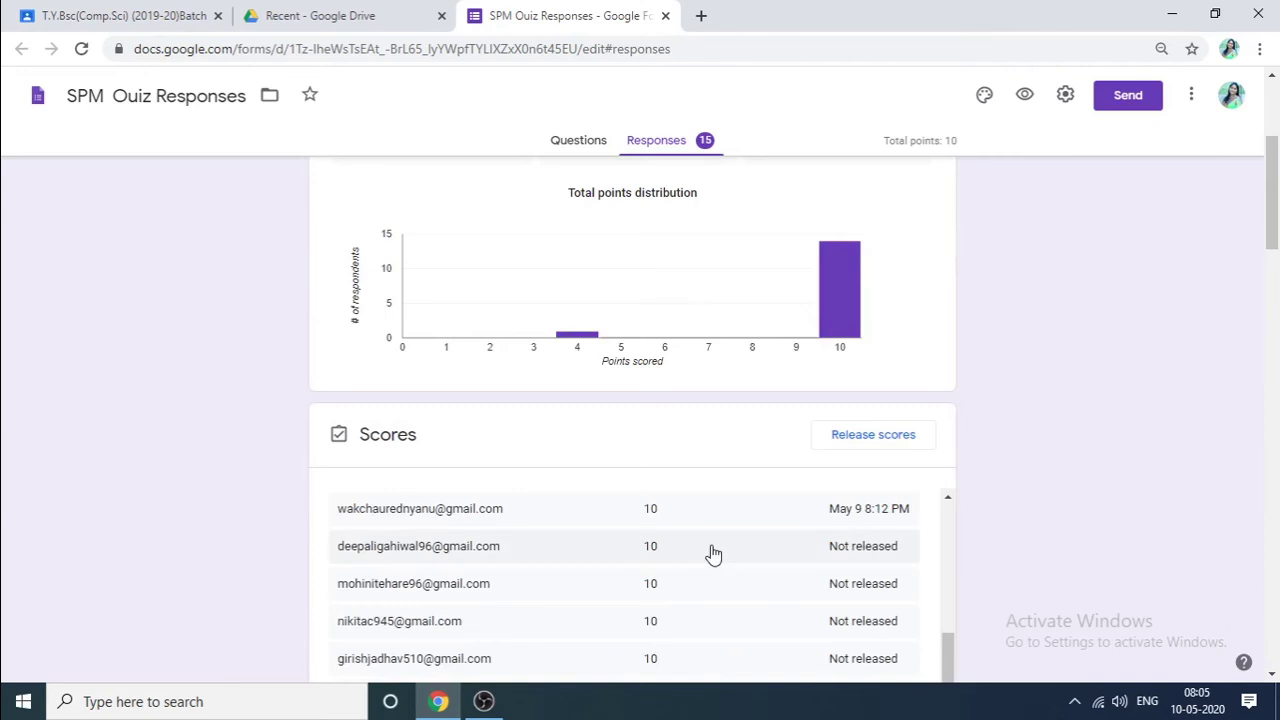
{"action": "scroll", "coordinate": [417, 457], "scroll_direction": "up", "scroll_amount": 3}
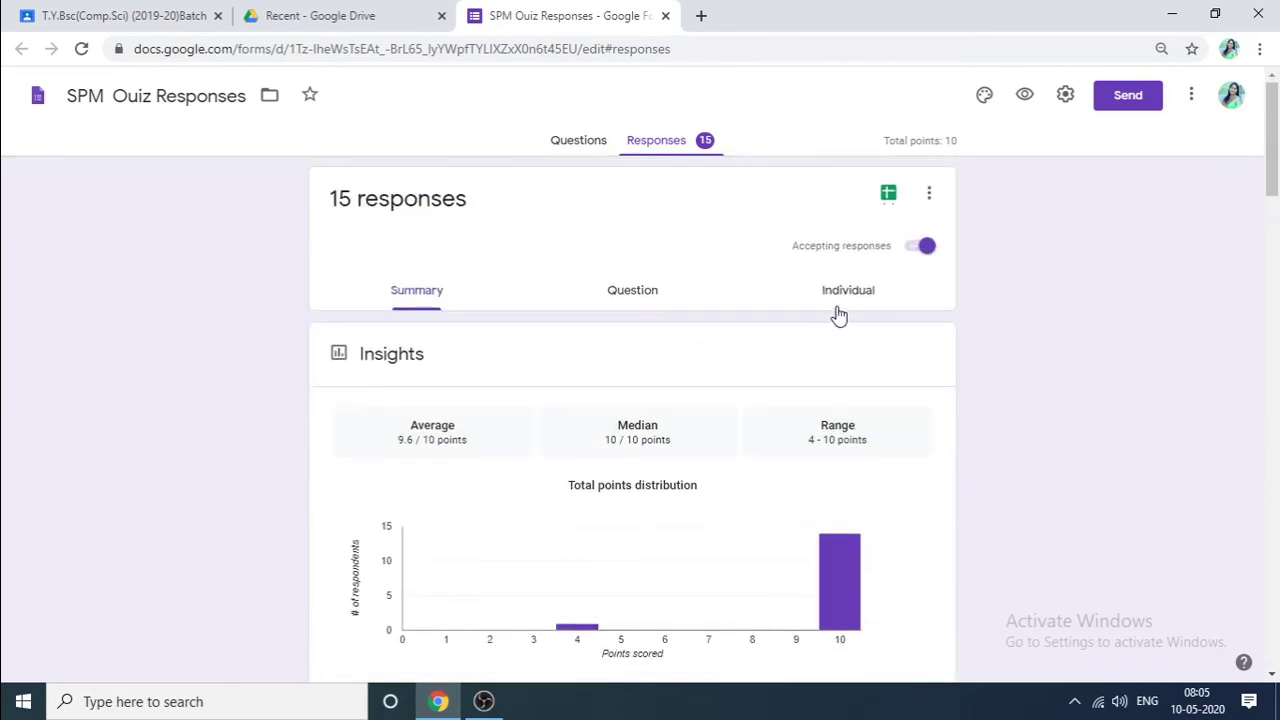
Show the responses by question and look through the entries for Student's Name
{"action": "left_click", "coordinate": [634, 301]}
{"action": "scroll", "coordinate": [430, 480], "scroll_direction": "down", "scroll_amount": 5}
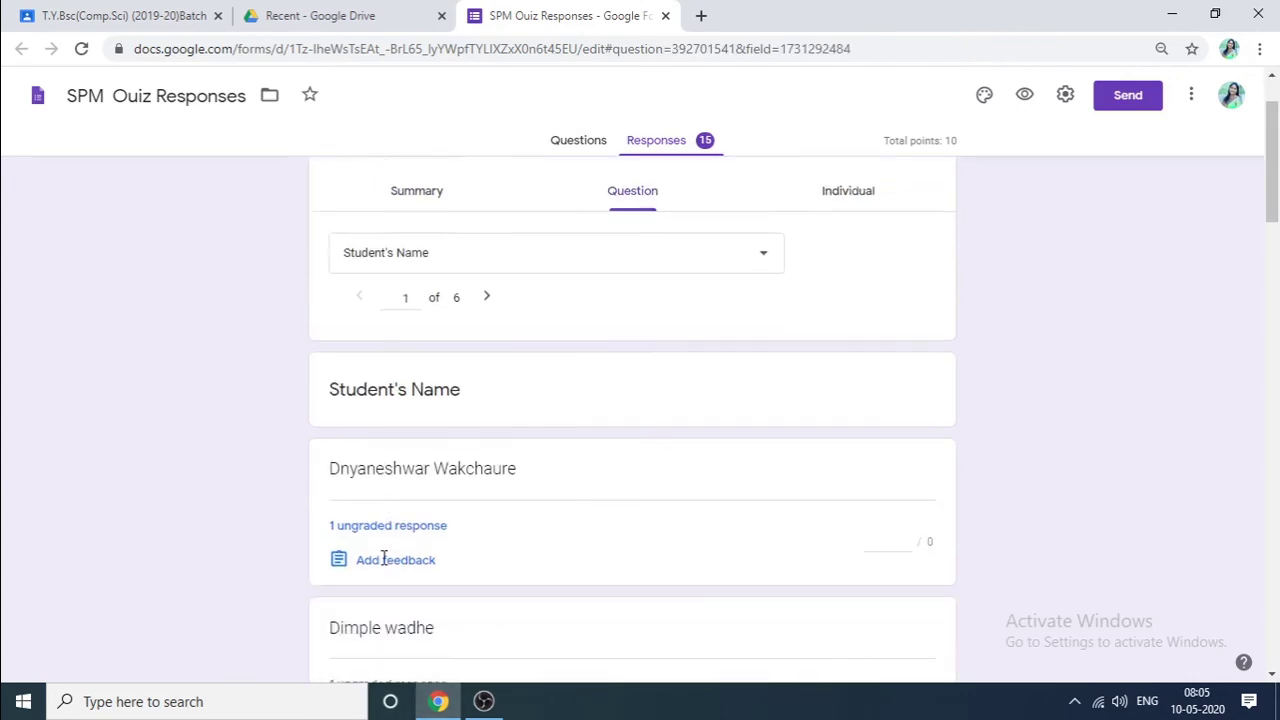
{"action": "scroll", "coordinate": [475, 610], "scroll_direction": "down", "scroll_amount": 8}
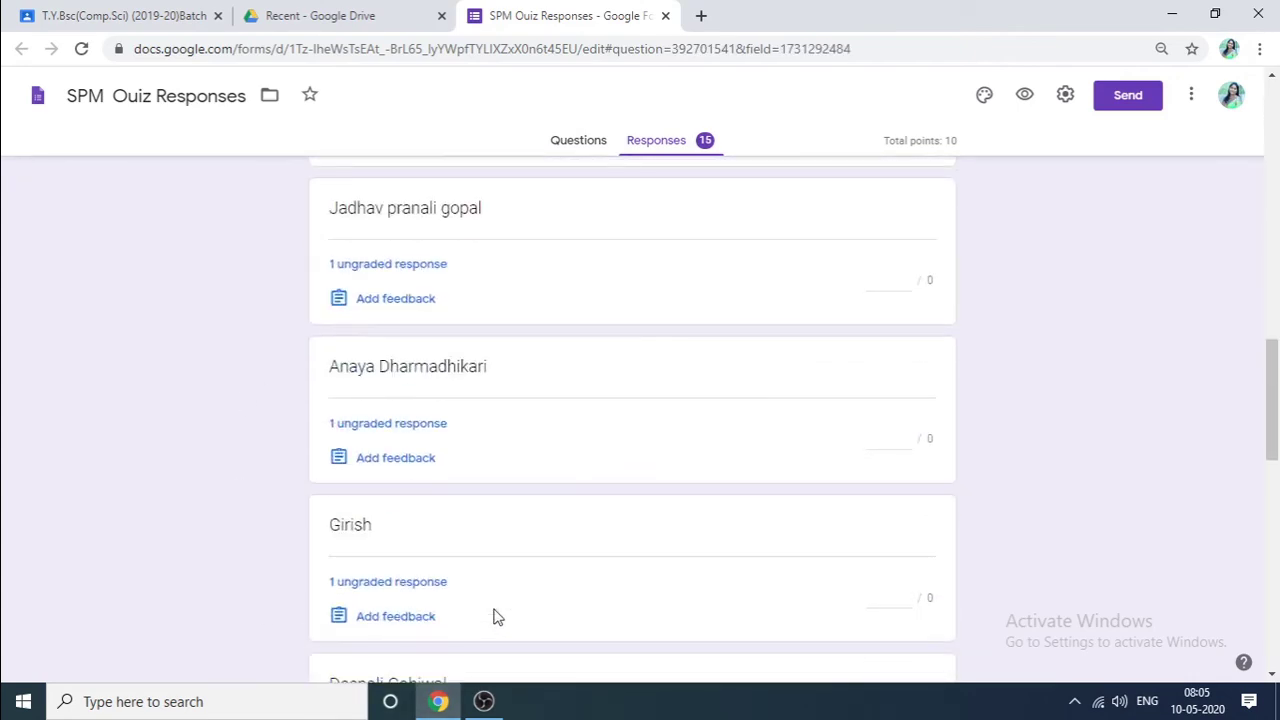
{"action": "scroll", "coordinate": [495, 617], "scroll_direction": "up", "scroll_amount": 15}
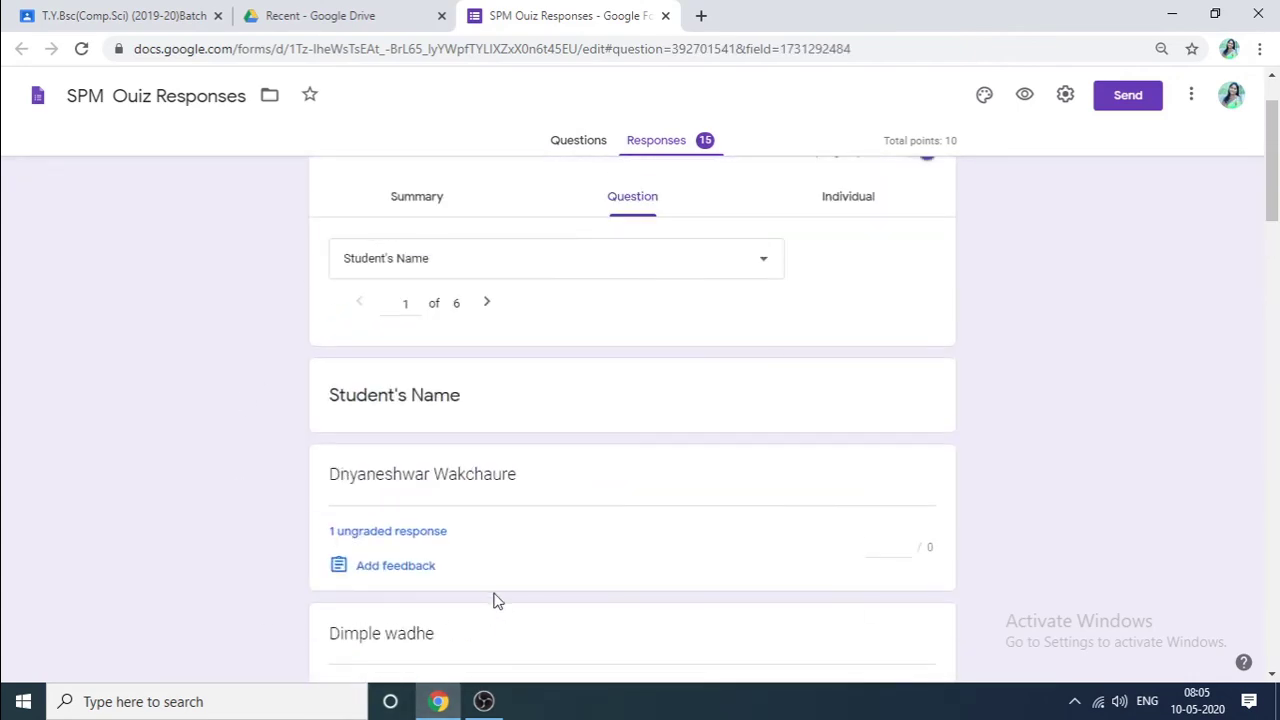
Show the individual responses and look over the first student's details and answer to question 1
{"action": "left_click", "coordinate": [838, 300]}
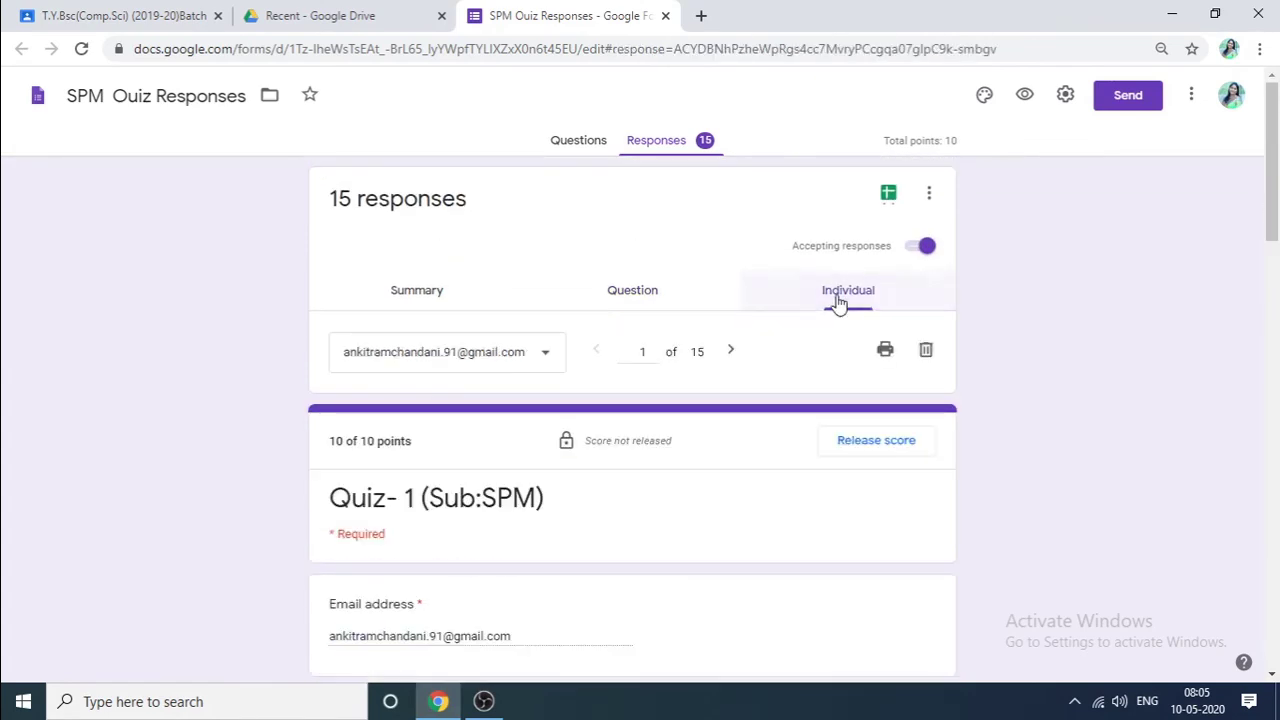
{"action": "scroll", "coordinate": [617, 590], "scroll_direction": "down", "scroll_amount": 1}
{"action": "scroll", "coordinate": [617, 590], "scroll_direction": "down", "scroll_amount": 3}
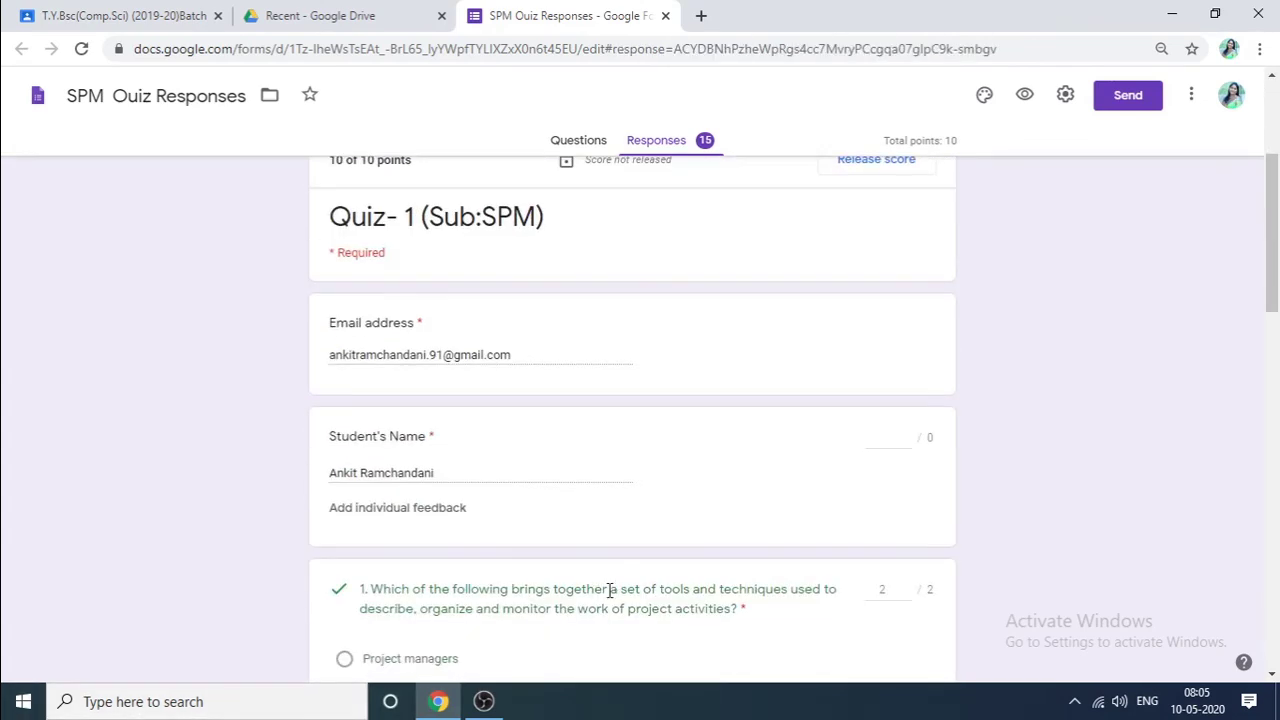
{"action": "scroll", "coordinate": [629, 566], "scroll_direction": "down", "scroll_amount": 3}
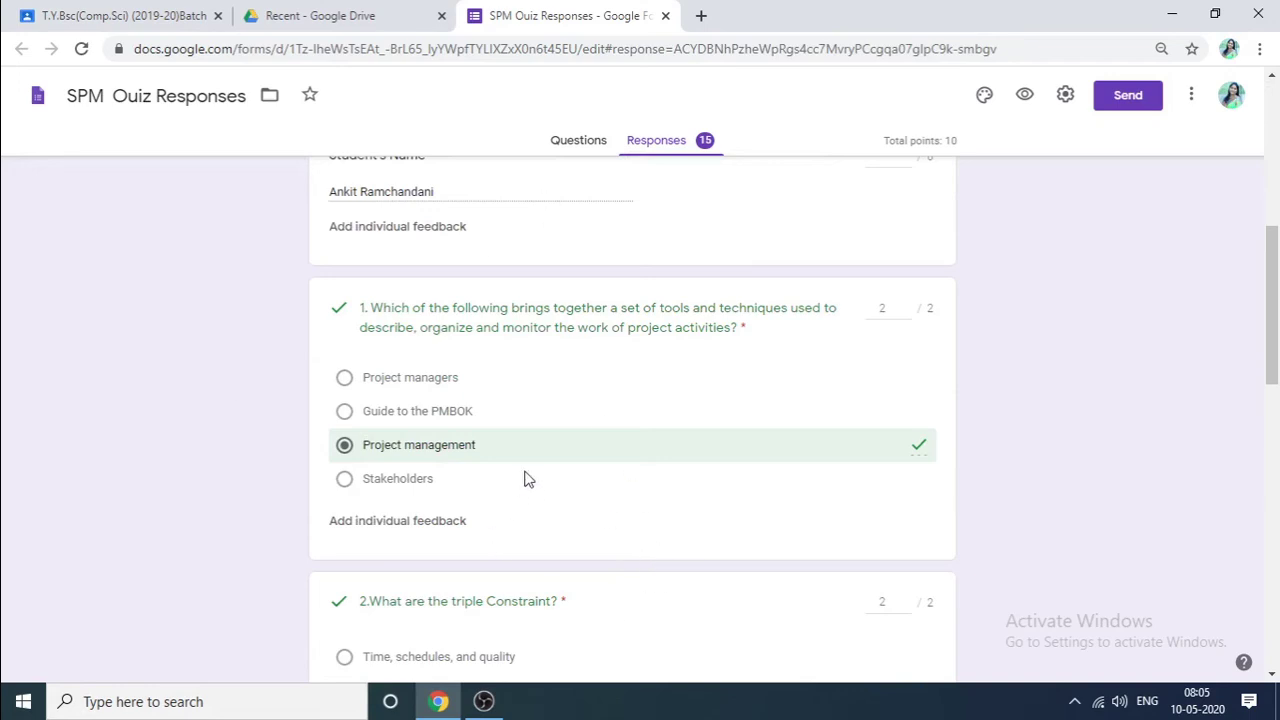
{"action": "scroll", "coordinate": [533, 455], "scroll_direction": "up", "scroll_amount": 6}
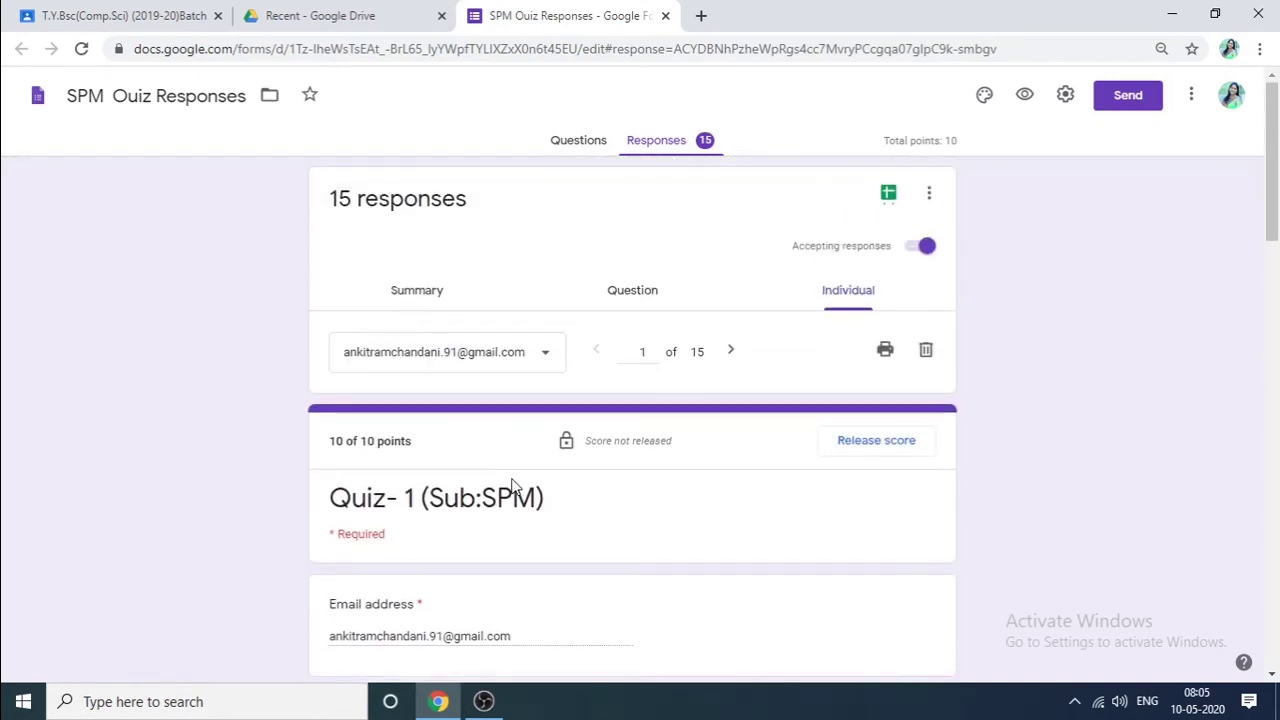
Check the first student's marked answers and points for all five questions in Quiz- 1 (Sub:SPM)
{"action": "scroll", "coordinate": [512, 486], "scroll_direction": "down", "scroll_amount": 2}
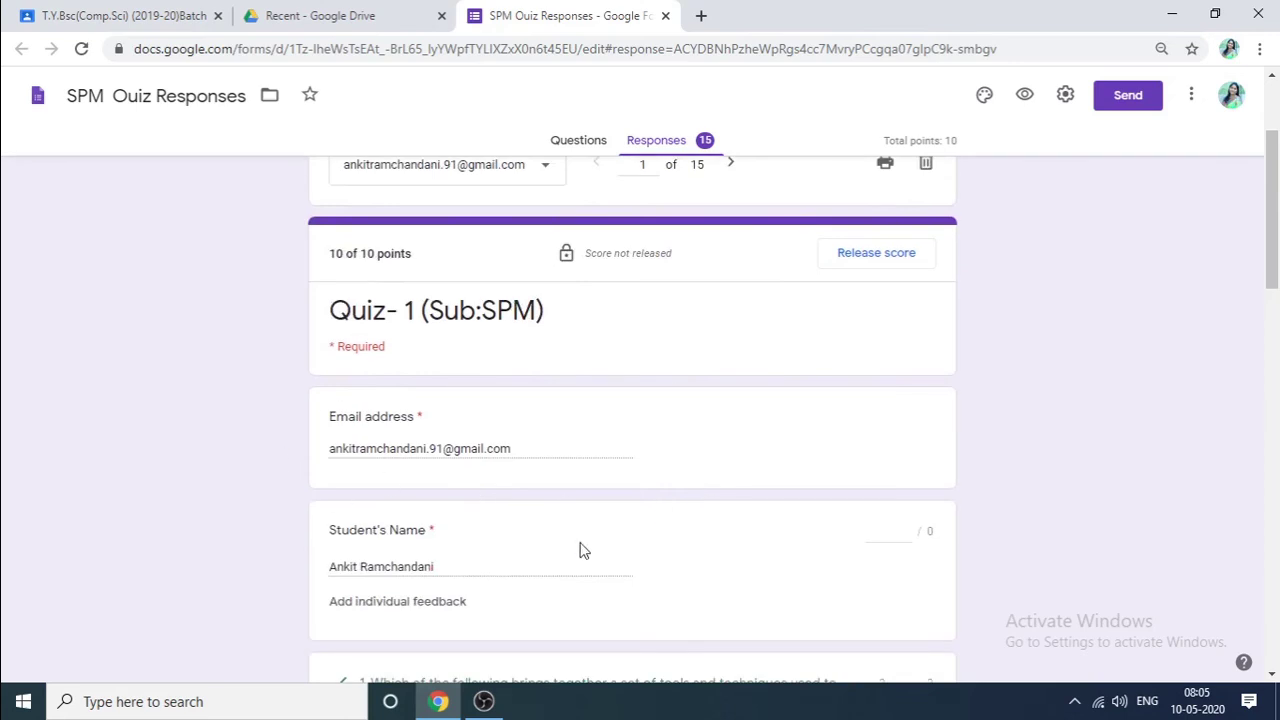
{"action": "scroll", "coordinate": [506, 580], "scroll_direction": "down", "scroll_amount": 3}
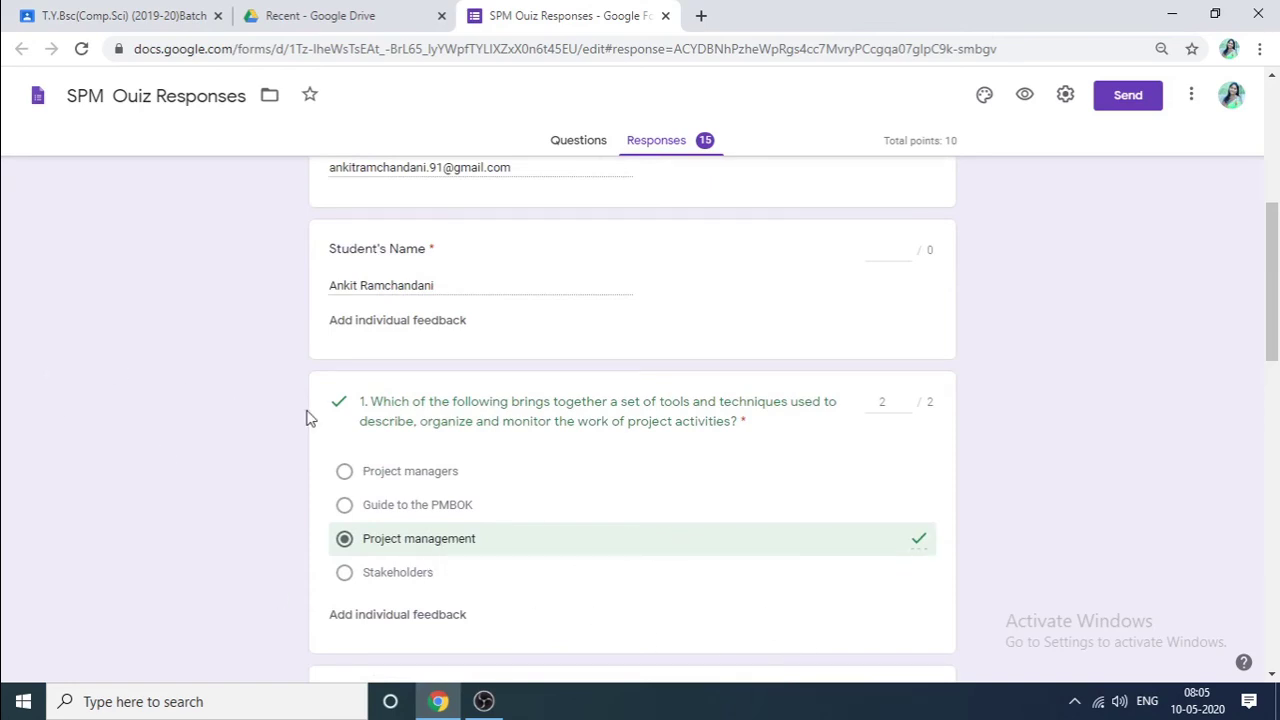
{"action": "scroll", "coordinate": [432, 500], "scroll_direction": "down", "scroll_amount": 3}
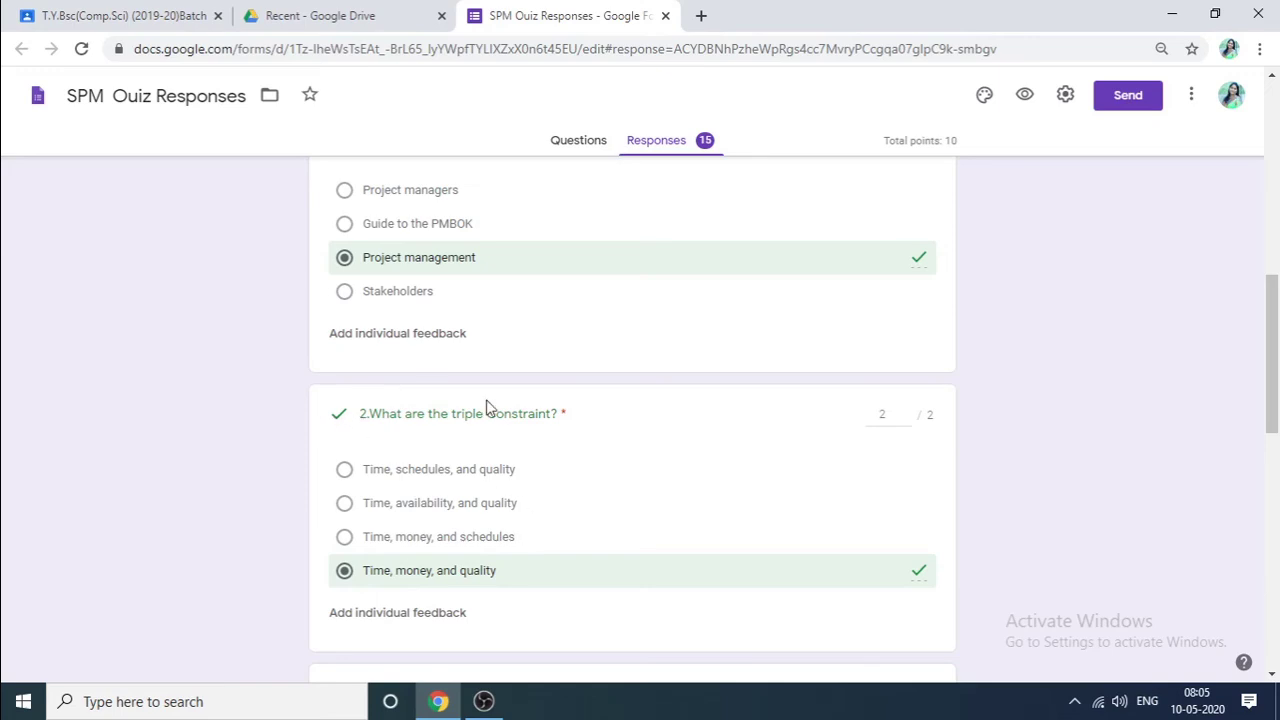
{"action": "scroll", "coordinate": [592, 620], "scroll_direction": "down", "scroll_amount": 1}
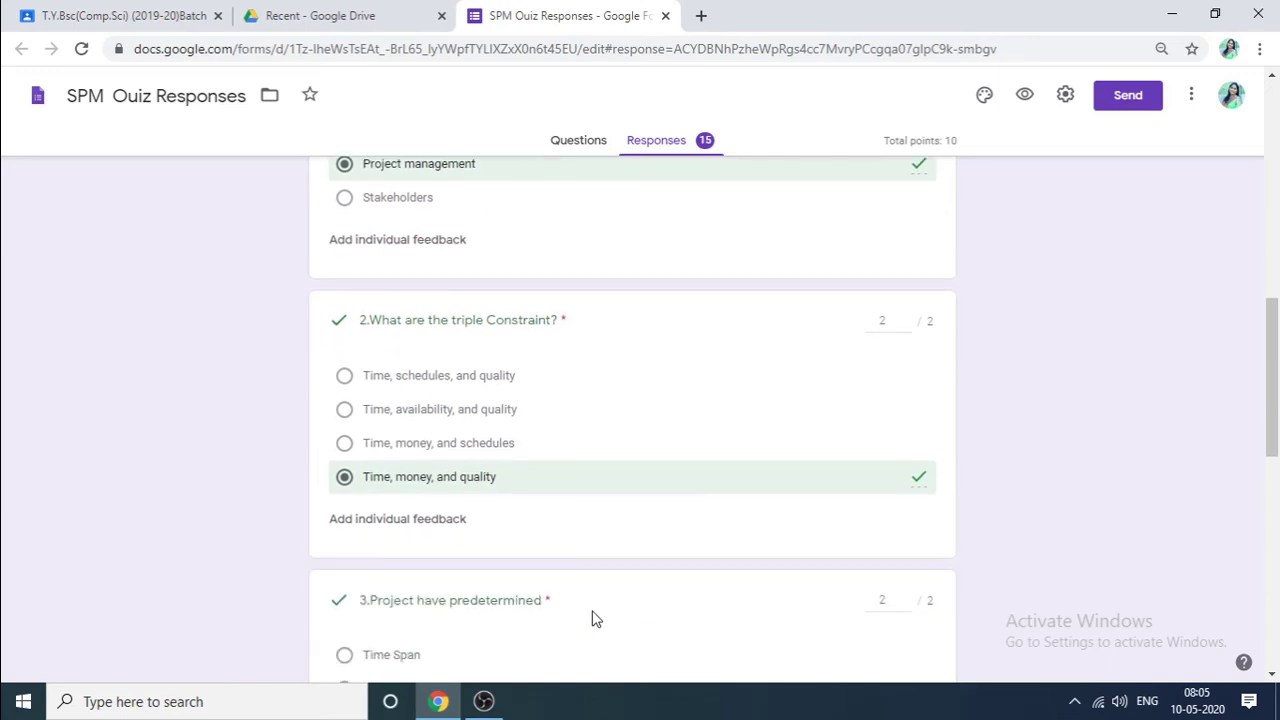
{"action": "scroll", "coordinate": [503, 571], "scroll_direction": "down", "scroll_amount": 6}
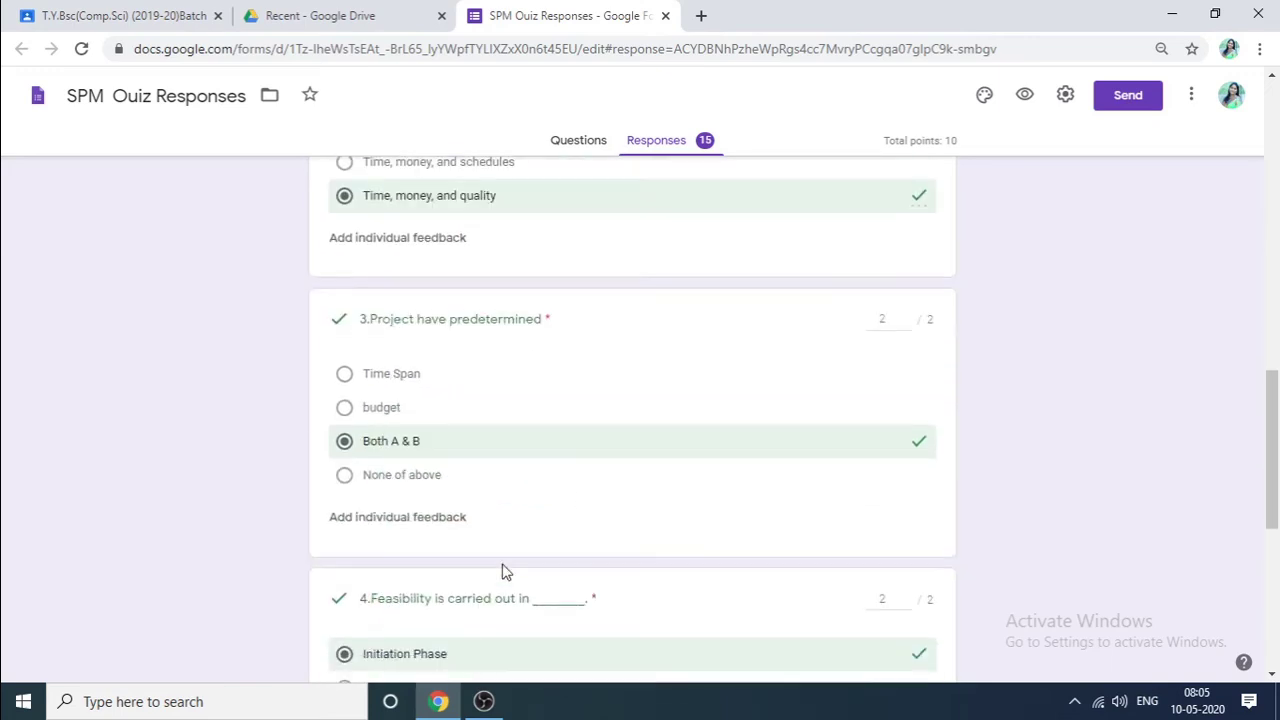
{"action": "scroll", "coordinate": [503, 571], "scroll_direction": "down", "scroll_amount": 3}
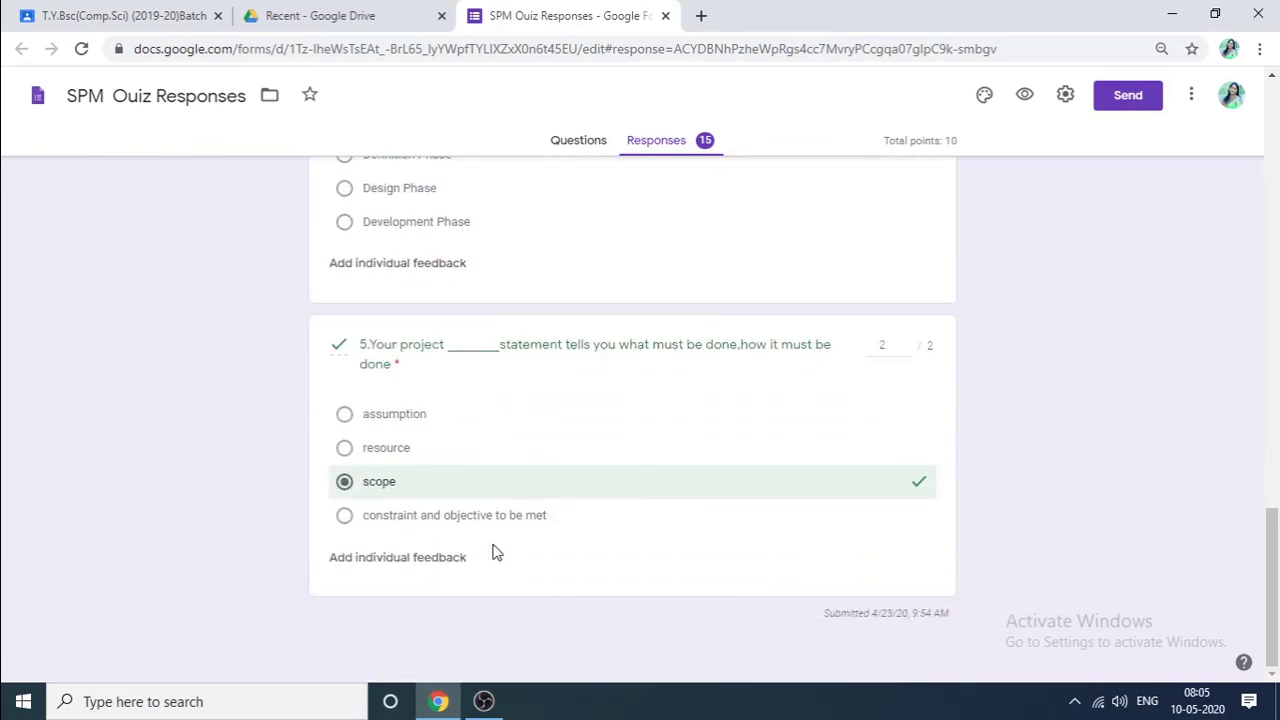
Switch the individual responses to the eighth student's submission and check the marked answers through question 5
{"action": "scroll", "coordinate": [497, 553], "scroll_direction": "up", "scroll_amount": 20}
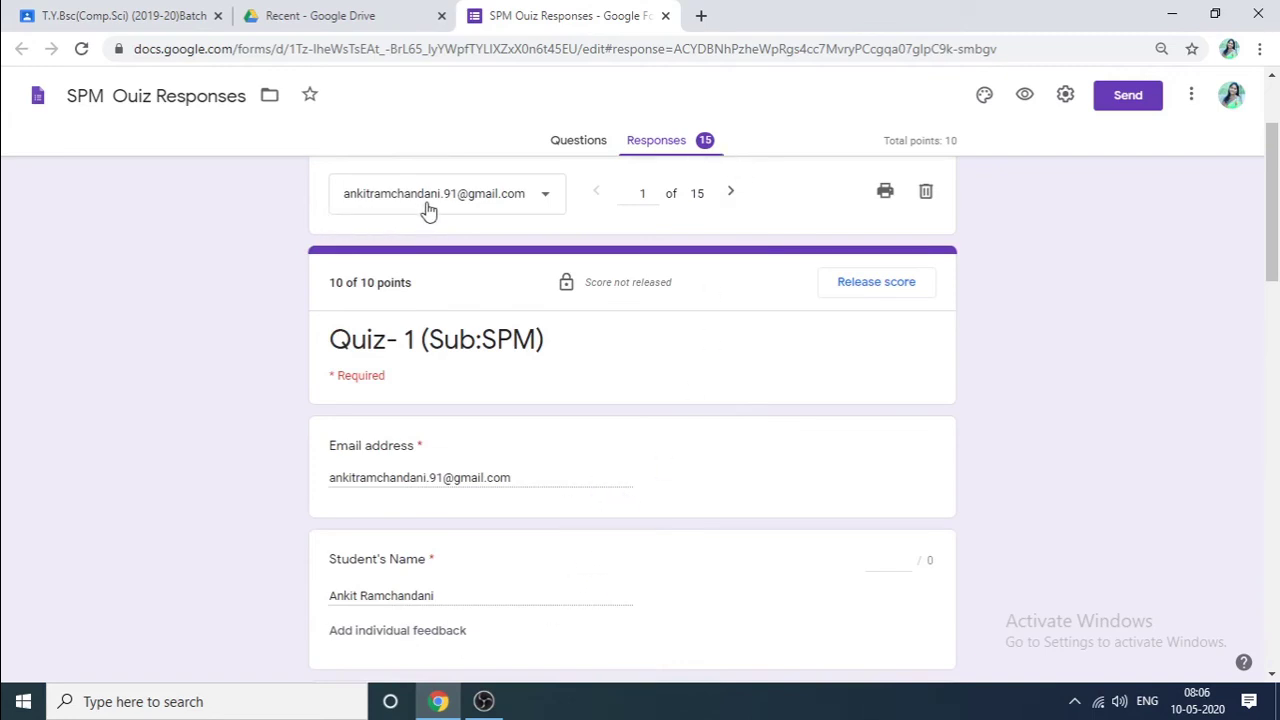
{"action": "left_click", "coordinate": [545, 200]}
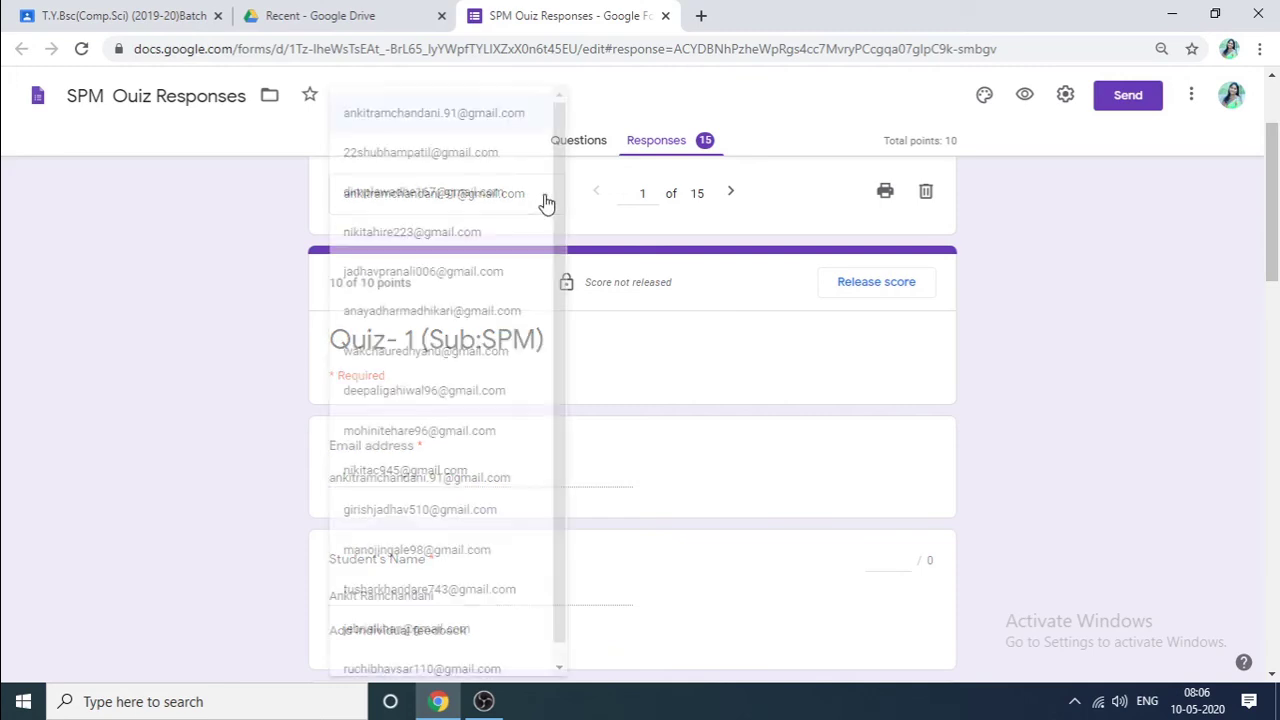
{"action": "left_click", "coordinate": [376, 400]}
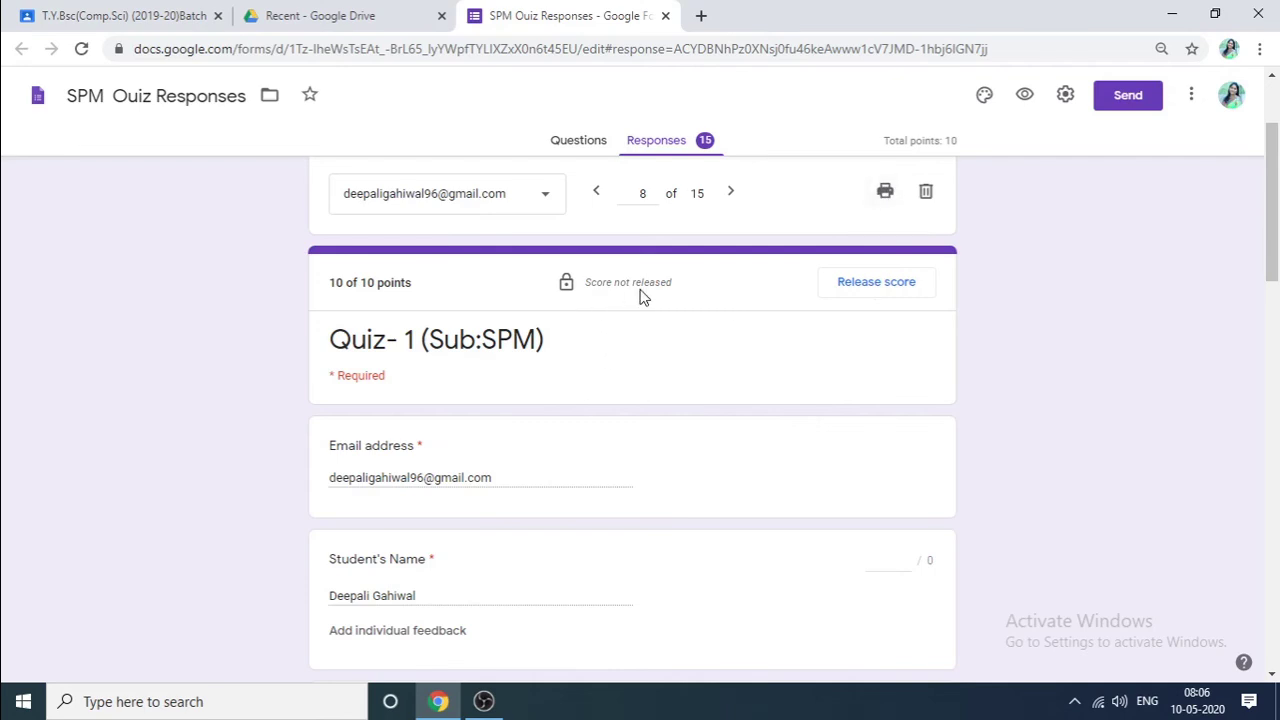
{"action": "scroll", "coordinate": [588, 503], "scroll_direction": "down", "scroll_amount": 15}
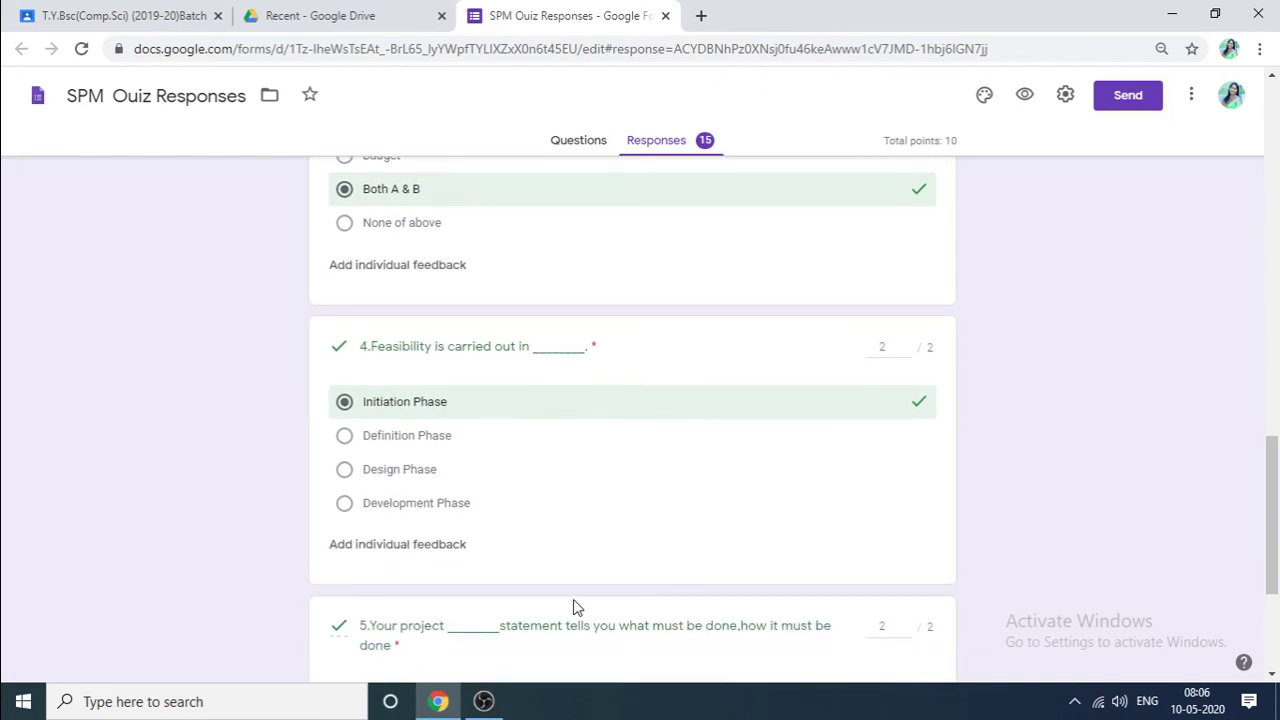
{"action": "scroll", "coordinate": [576, 607], "scroll_direction": "down", "scroll_amount": 3}
{"action": "scroll", "coordinate": [573, 607], "scroll_direction": "up", "scroll_amount": 18}
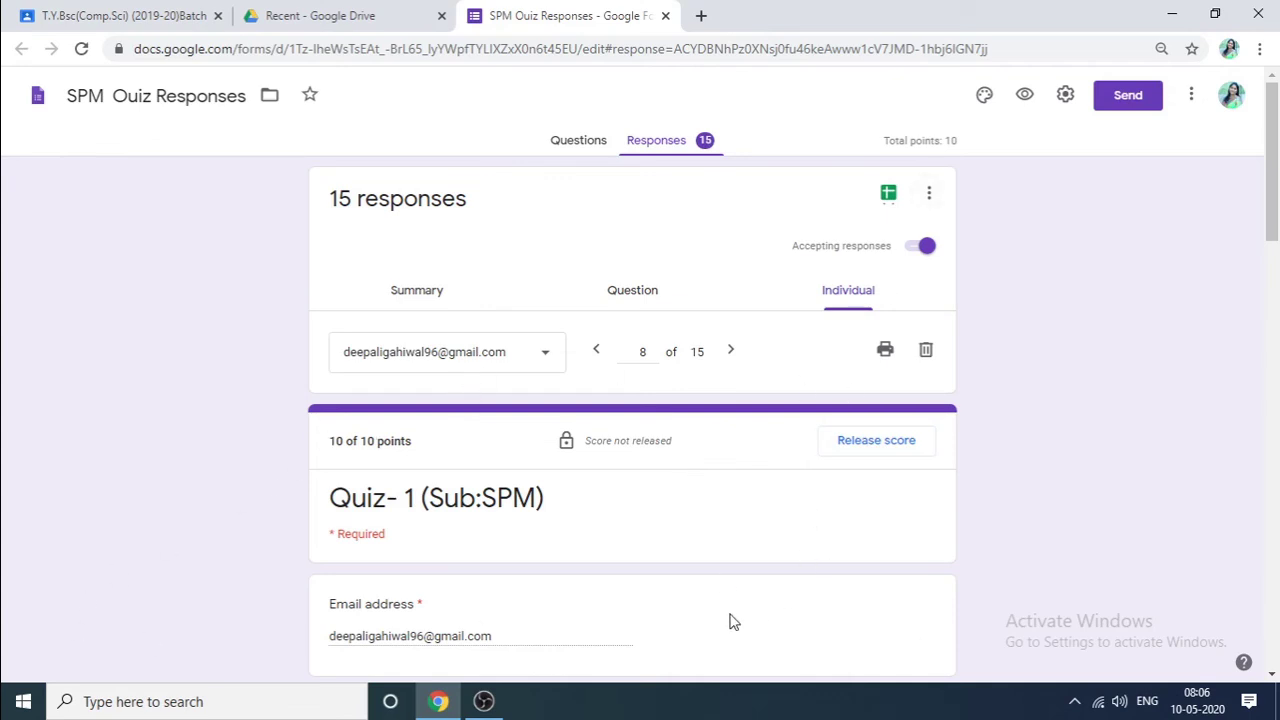
Download the quiz responses as a .csv file, and widen the Timestamp column in the linked response spreadsheet
{"action": "left_click", "coordinate": [930, 196]}
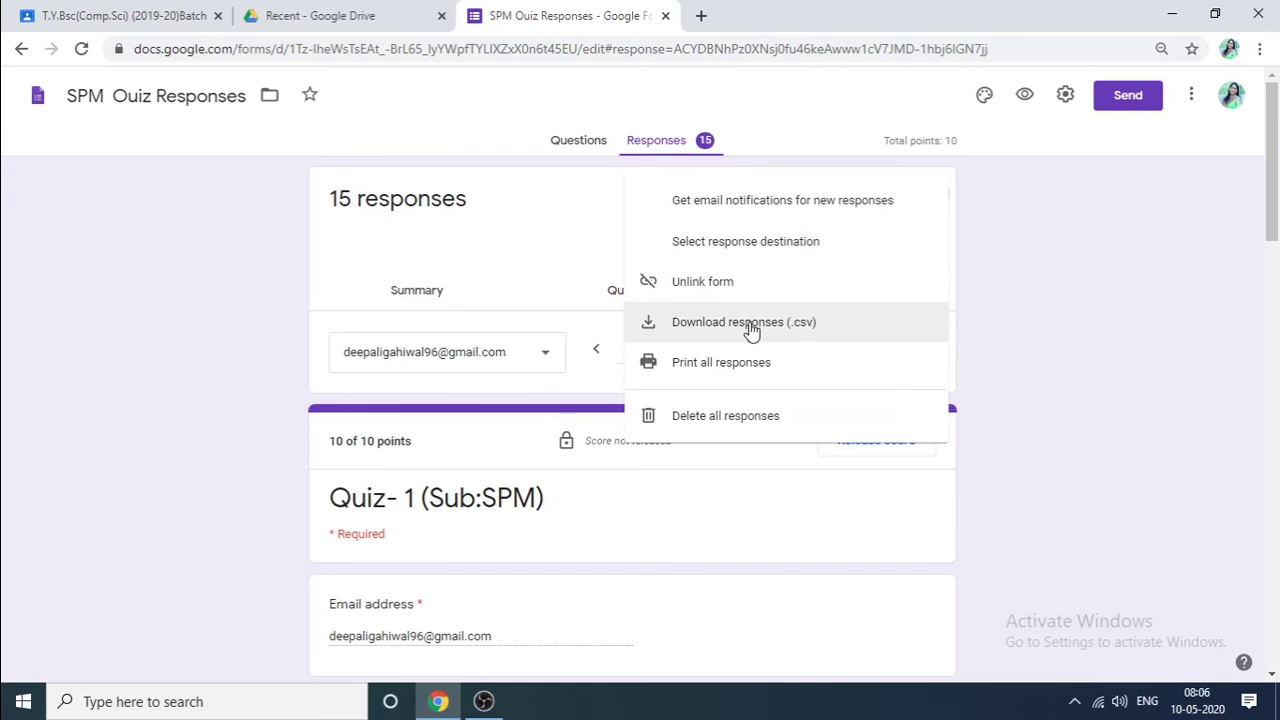
{"action": "left_click", "coordinate": [751, 325]}
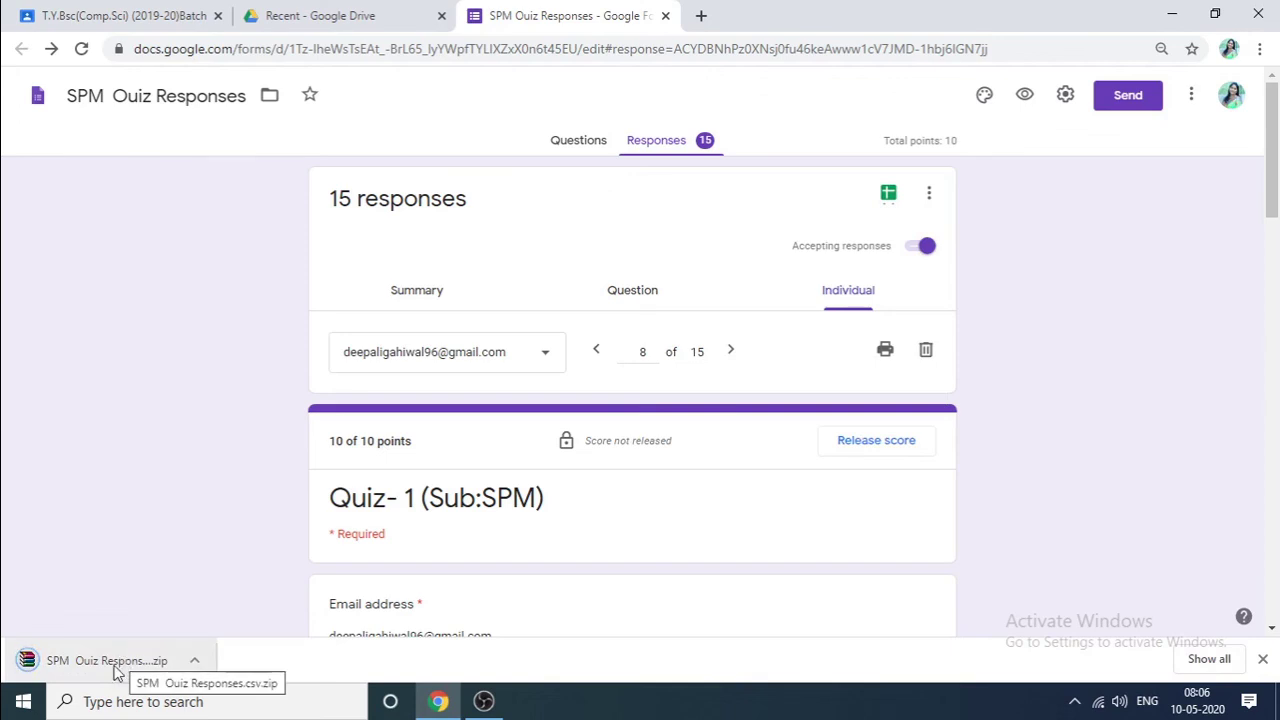
{"action": "left_click", "coordinate": [888, 194]}
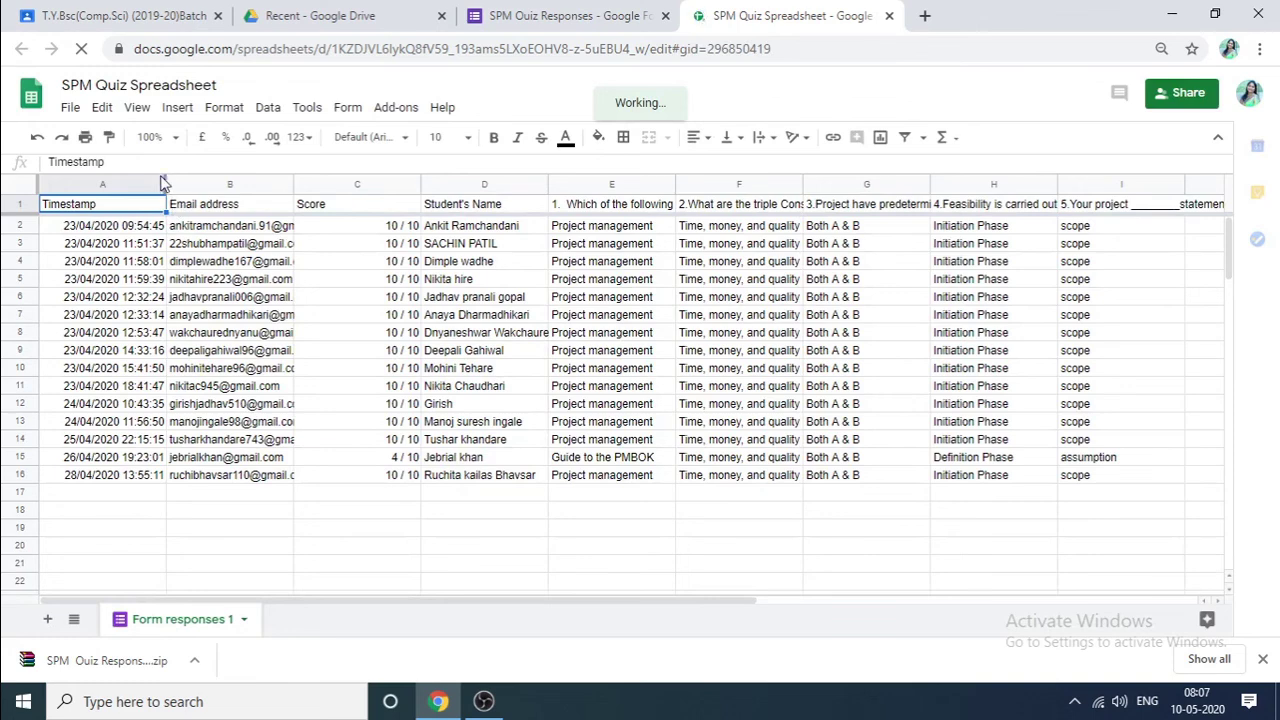
{"action": "left_click_drag", "start_coordinate": [167, 183], "coordinate": [187, 182]}
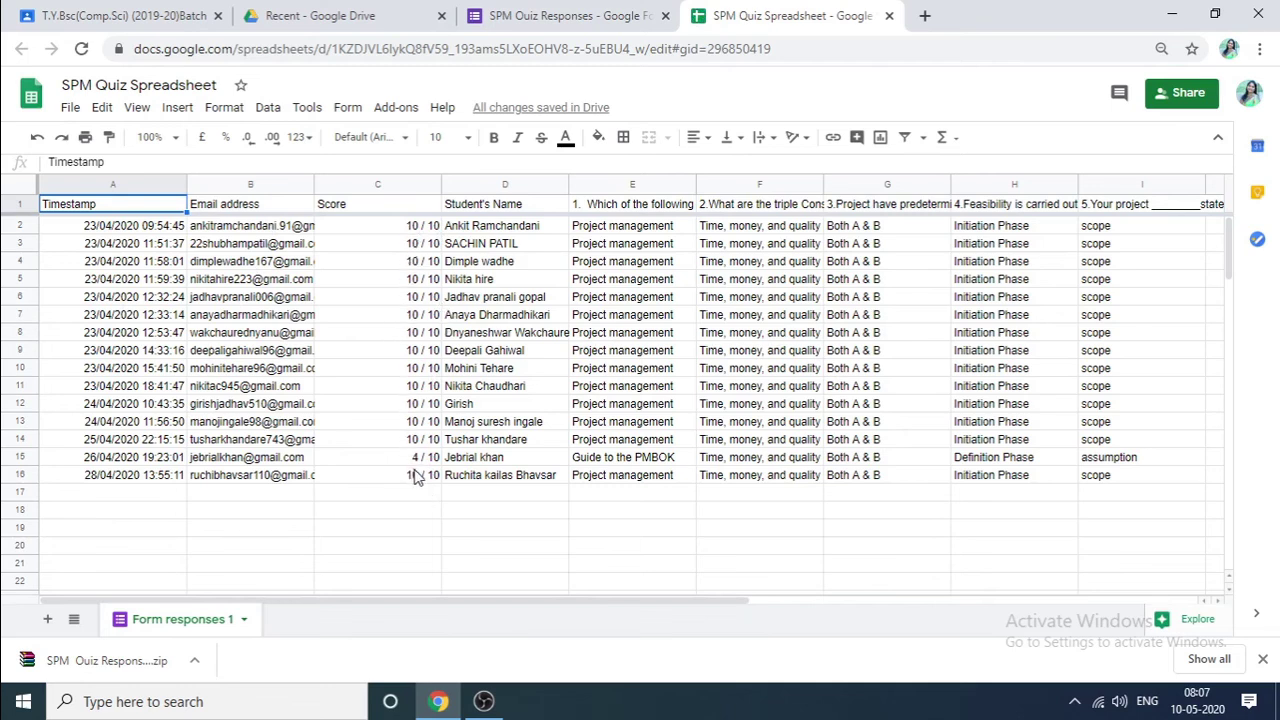
Try filling cells A14:E15 with yellow in the response spreadsheet, and undo the fill
{"action": "left_click_drag", "start_coordinate": [84, 465], "coordinate": [640, 450]}
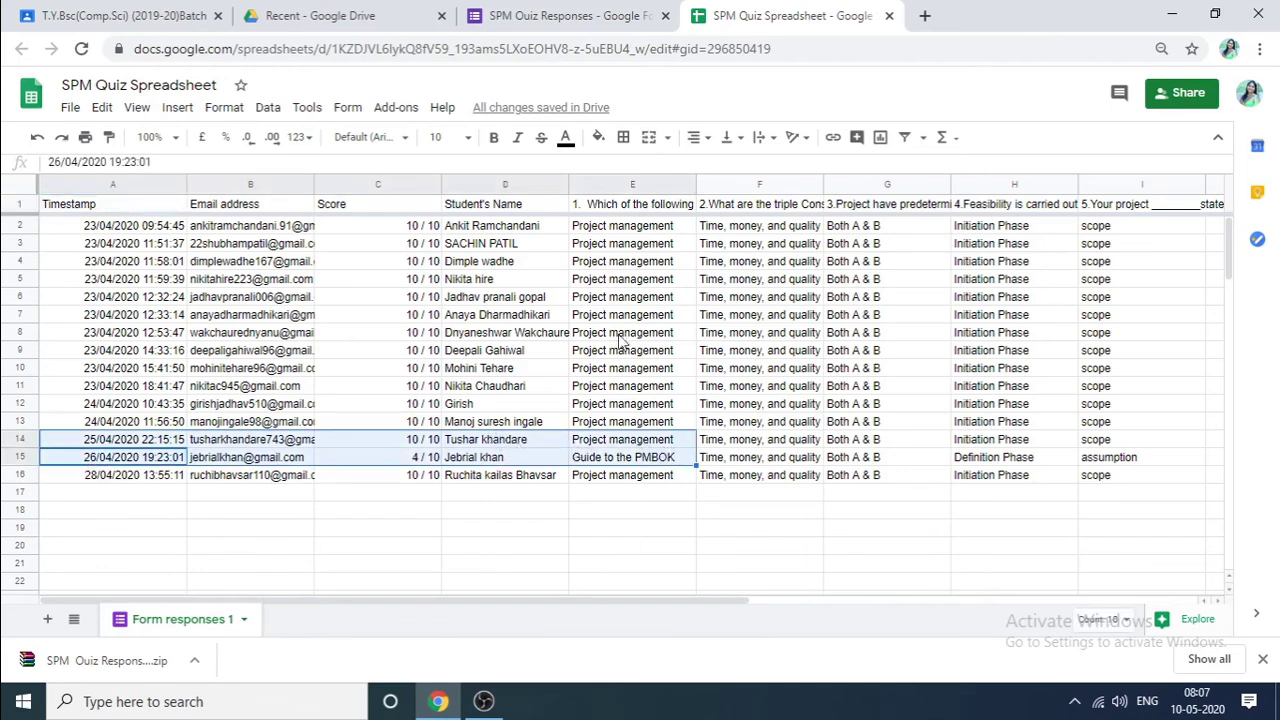
{"action": "left_click", "coordinate": [598, 137]}
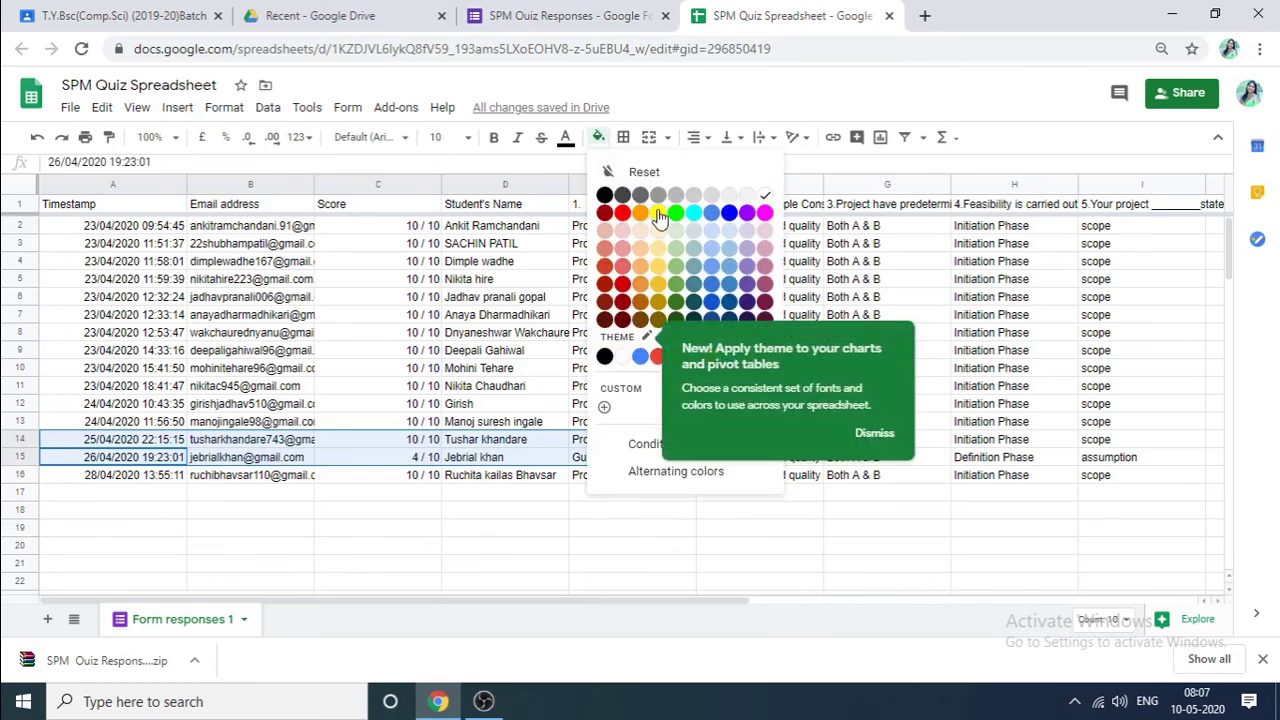
{"action": "left_click", "coordinate": [658, 212]}
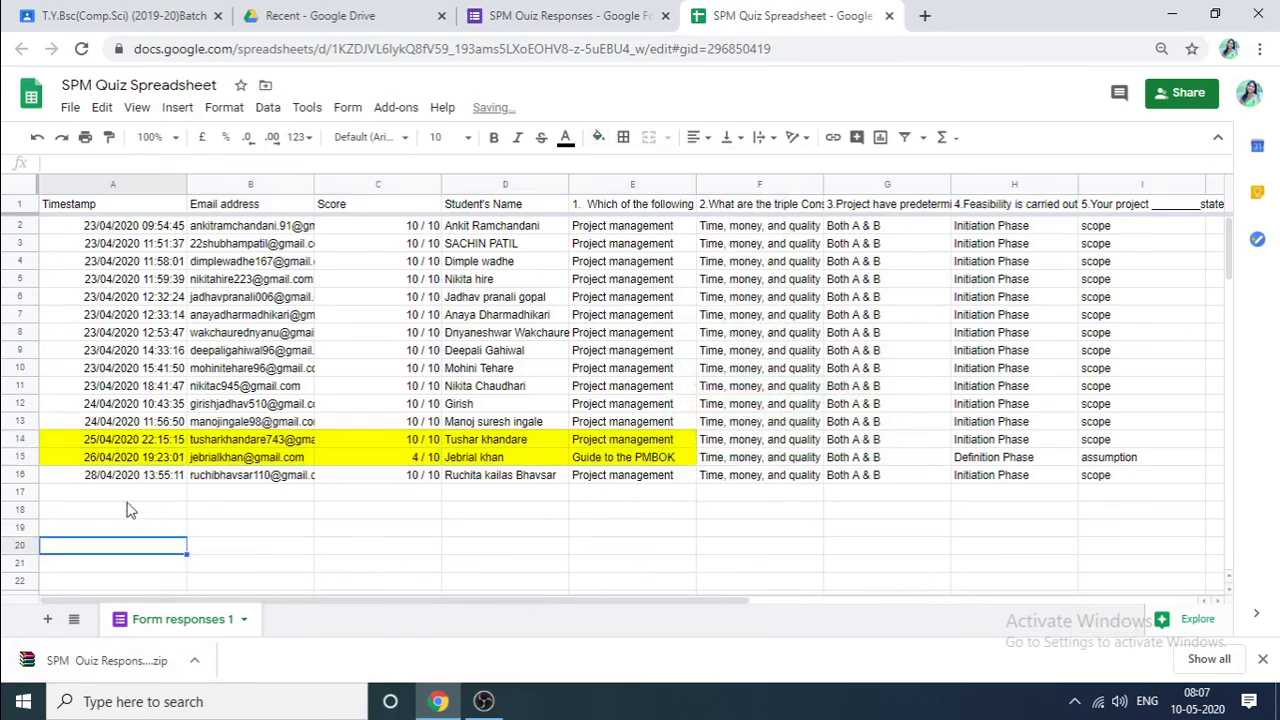
{"action": "left_click", "coordinate": [46, 441]}
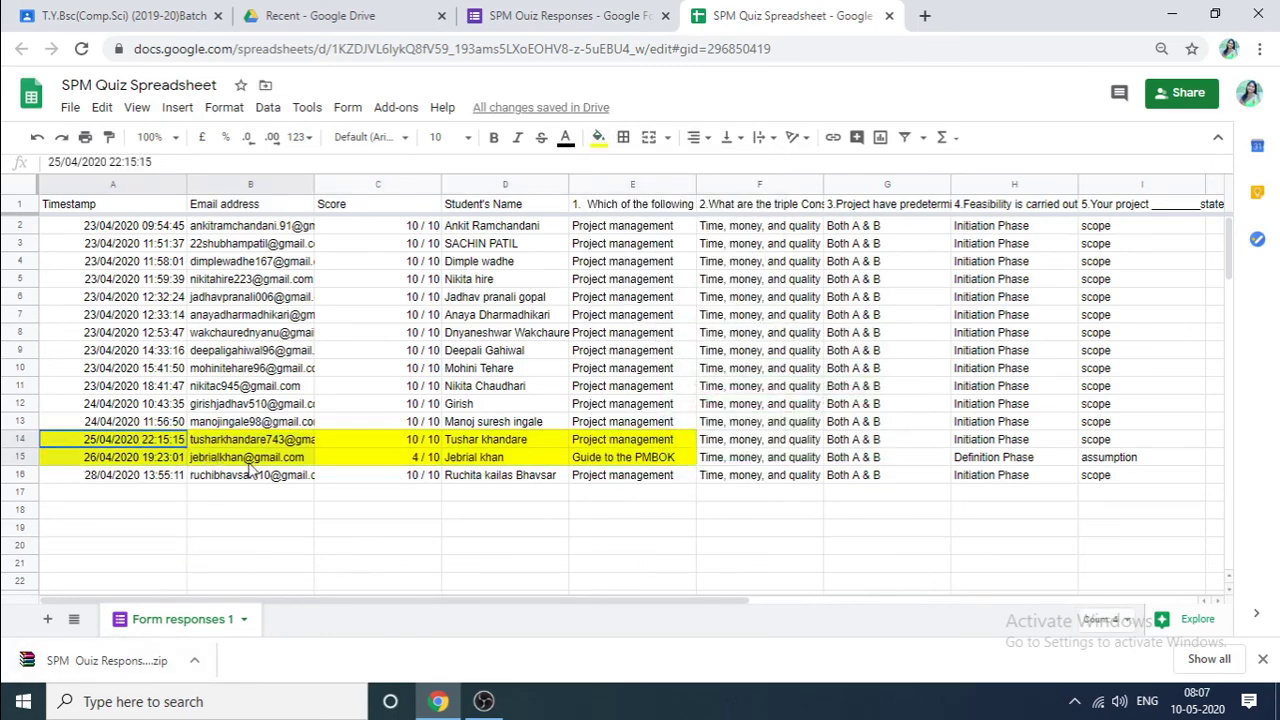
{"action": "left_click", "coordinate": [288, 547]}
{"action": "key", "text": "ctrl+z"}
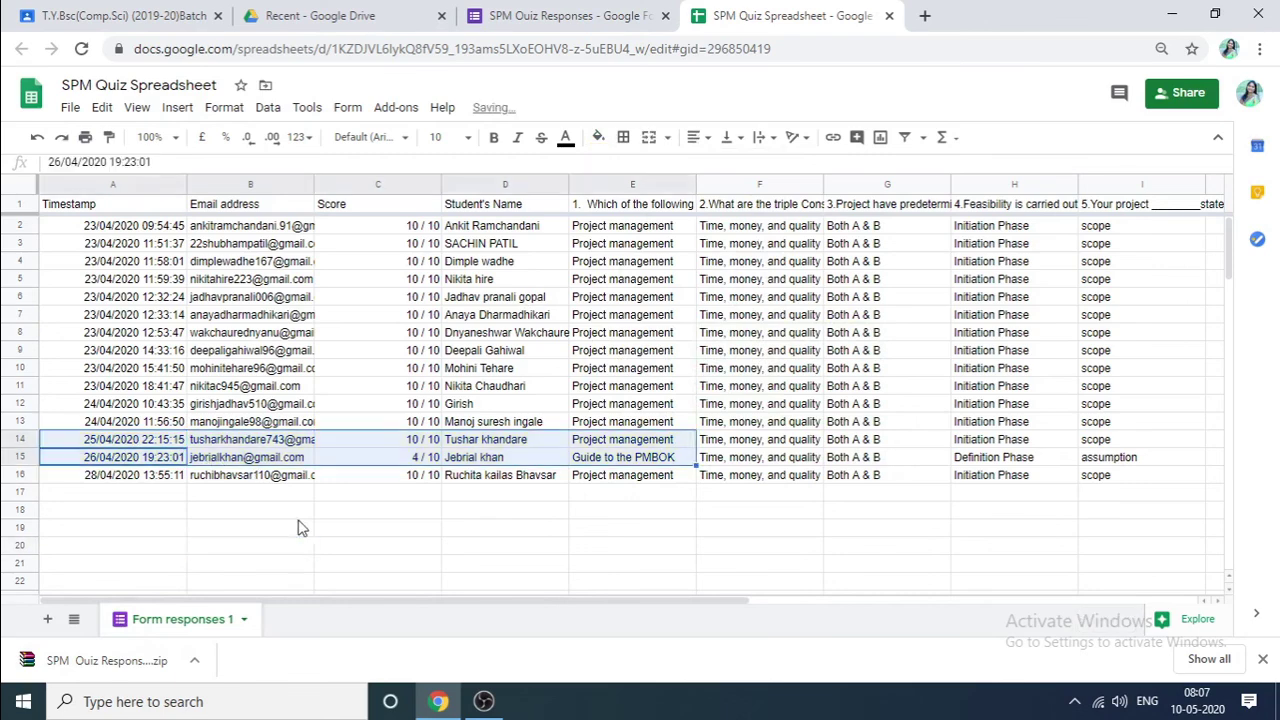
{"action": "left_click", "coordinate": [185, 530]}
Highlight cells A15:D15 of the 4 / 10 response in yellow and widen the question 1 answer column
{"action": "left_click", "coordinate": [57, 457]}
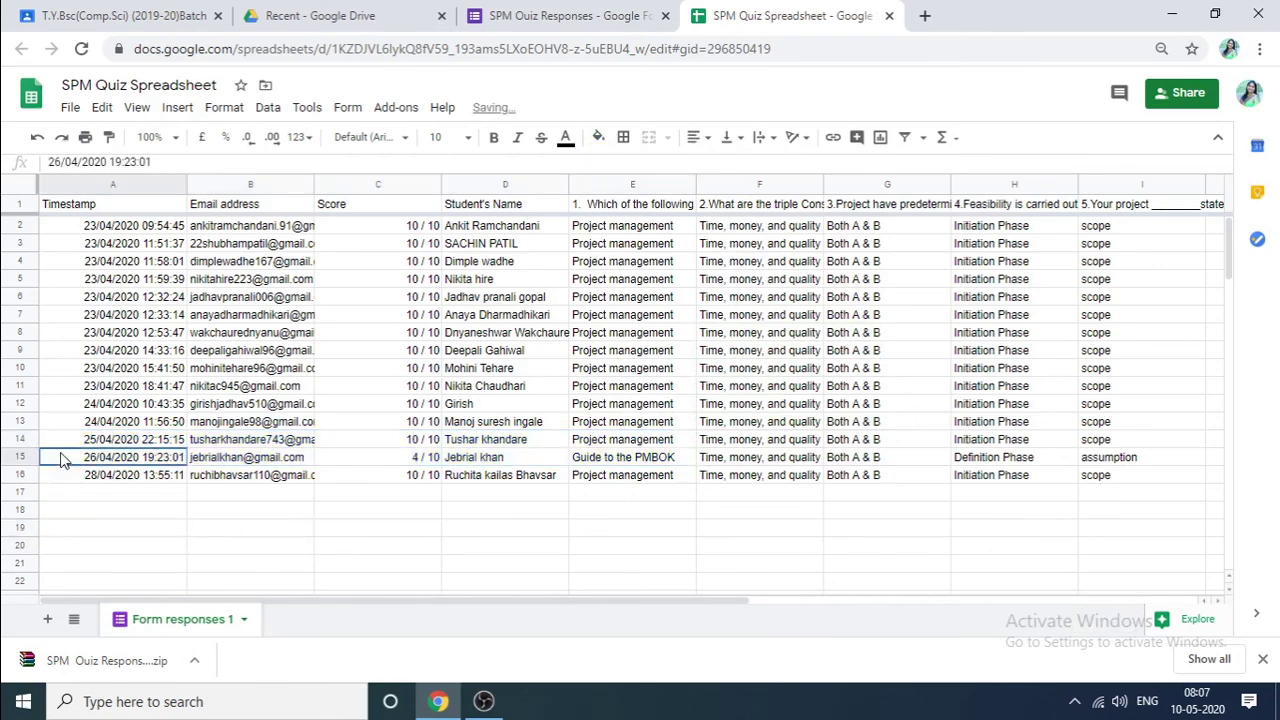
{"action": "left_click", "coordinate": [499, 457], "text": "shift"}
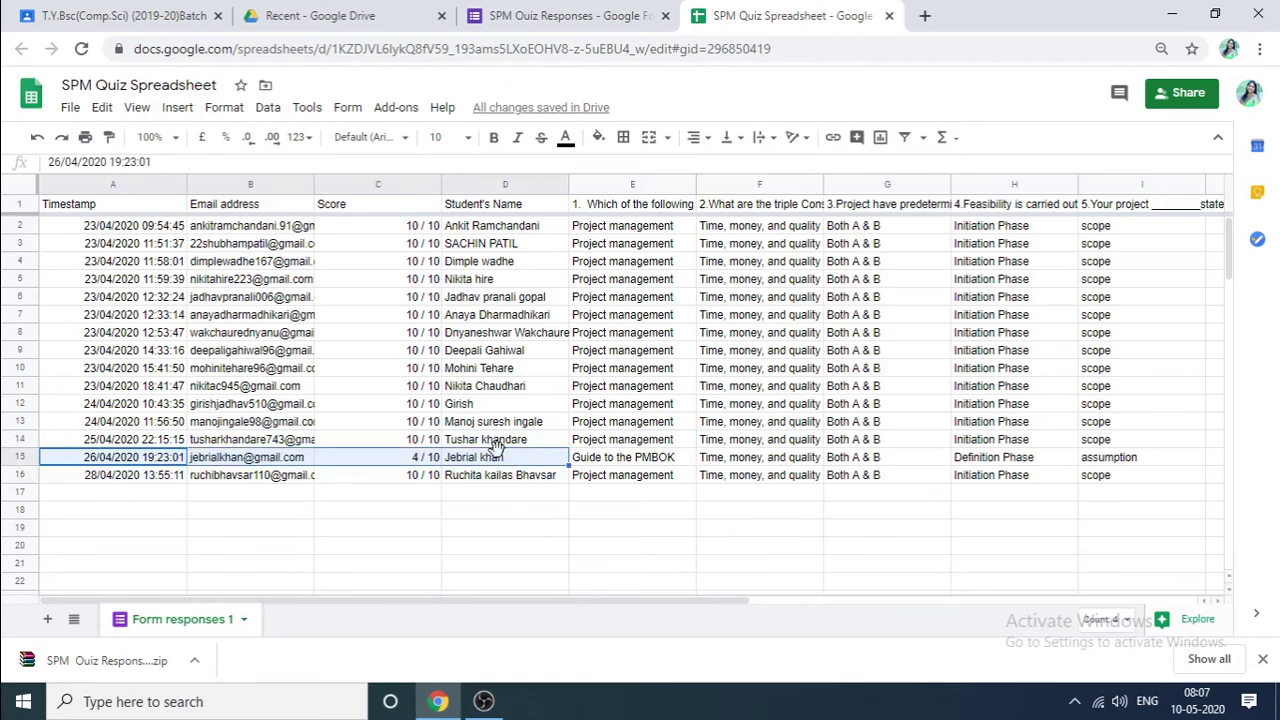
{"action": "left_click", "coordinate": [598, 137]}
{"action": "left_click", "coordinate": [645, 243]}
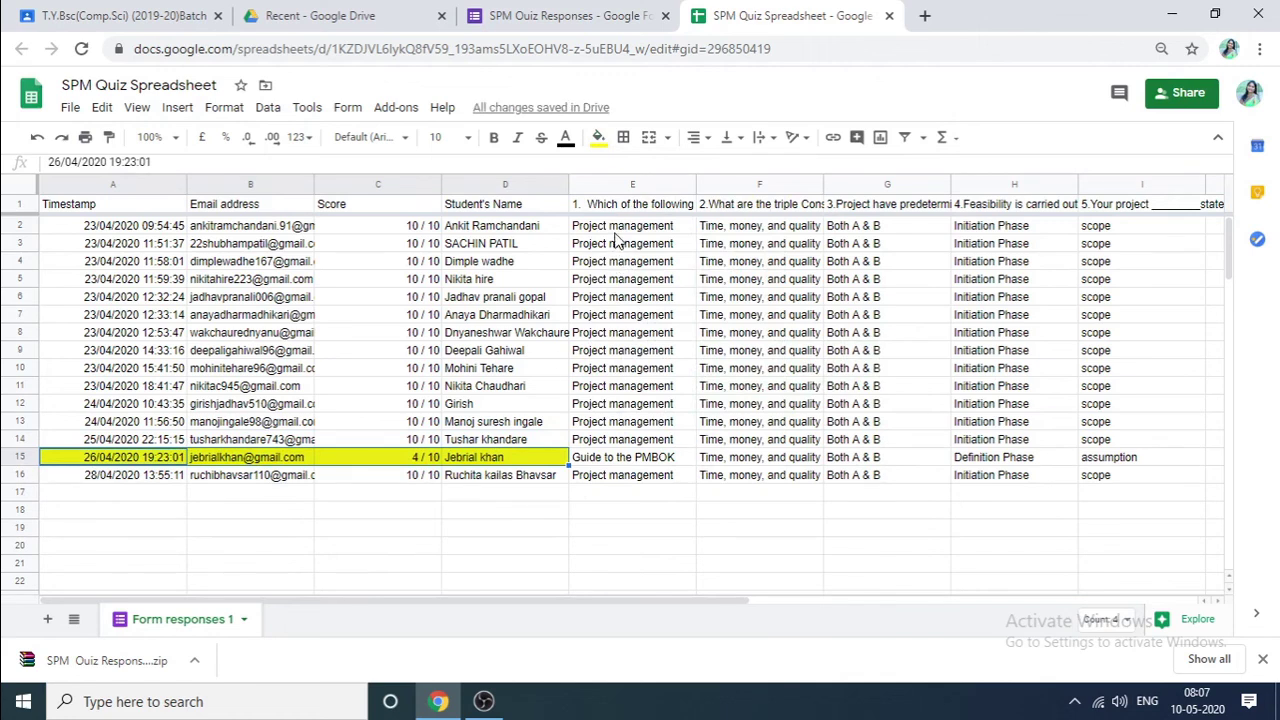
{"action": "left_click_drag", "start_coordinate": [695, 185], "coordinate": [757, 185]}
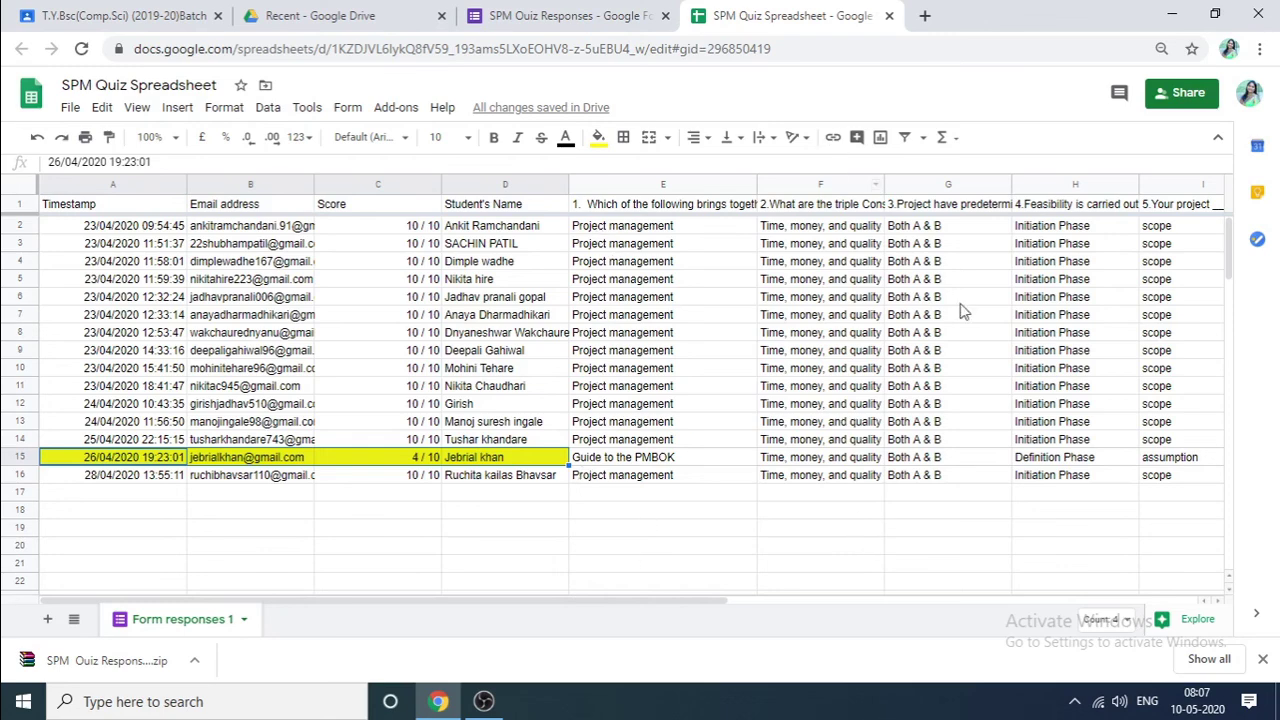
{"action": "left_click_drag", "start_coordinate": [621, 603], "coordinate": [623, 634]}
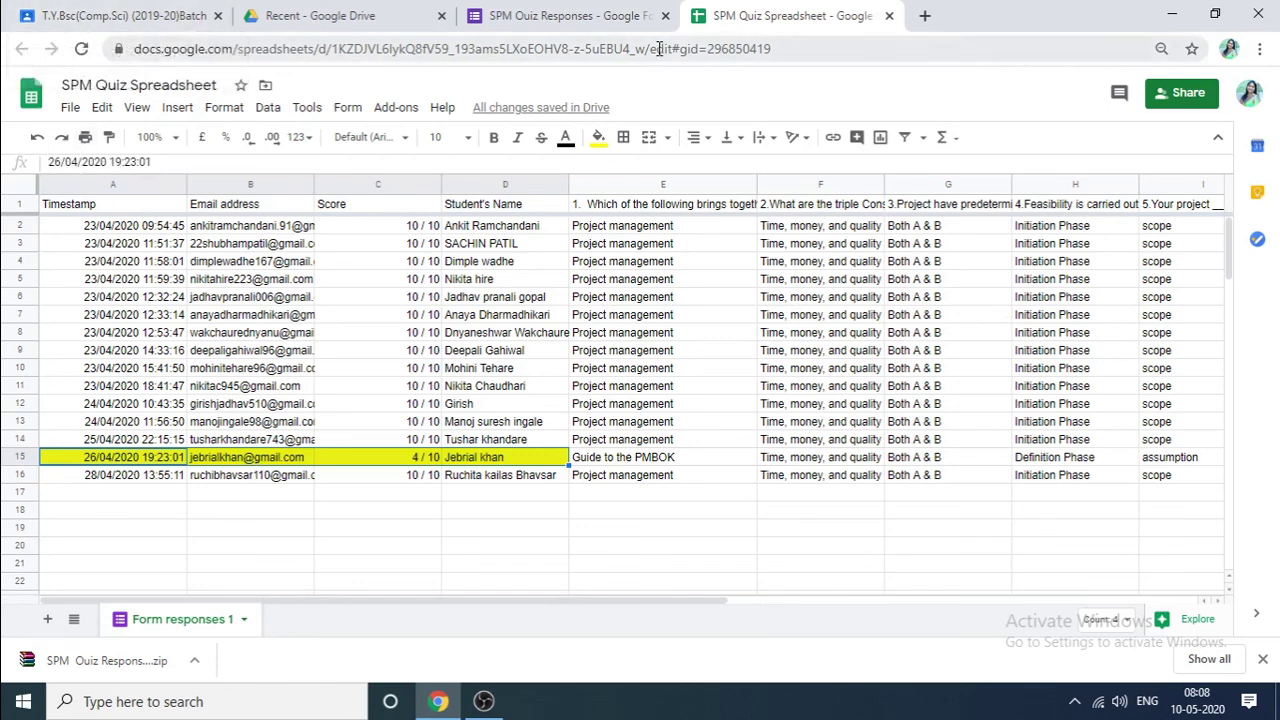
Close the quiz spreadsheet and the quiz responses form, and switch to the T.Y.Bsc(Comp.Sci) class in Google Classroom
{"action": "left_click", "coordinate": [890, 16]}
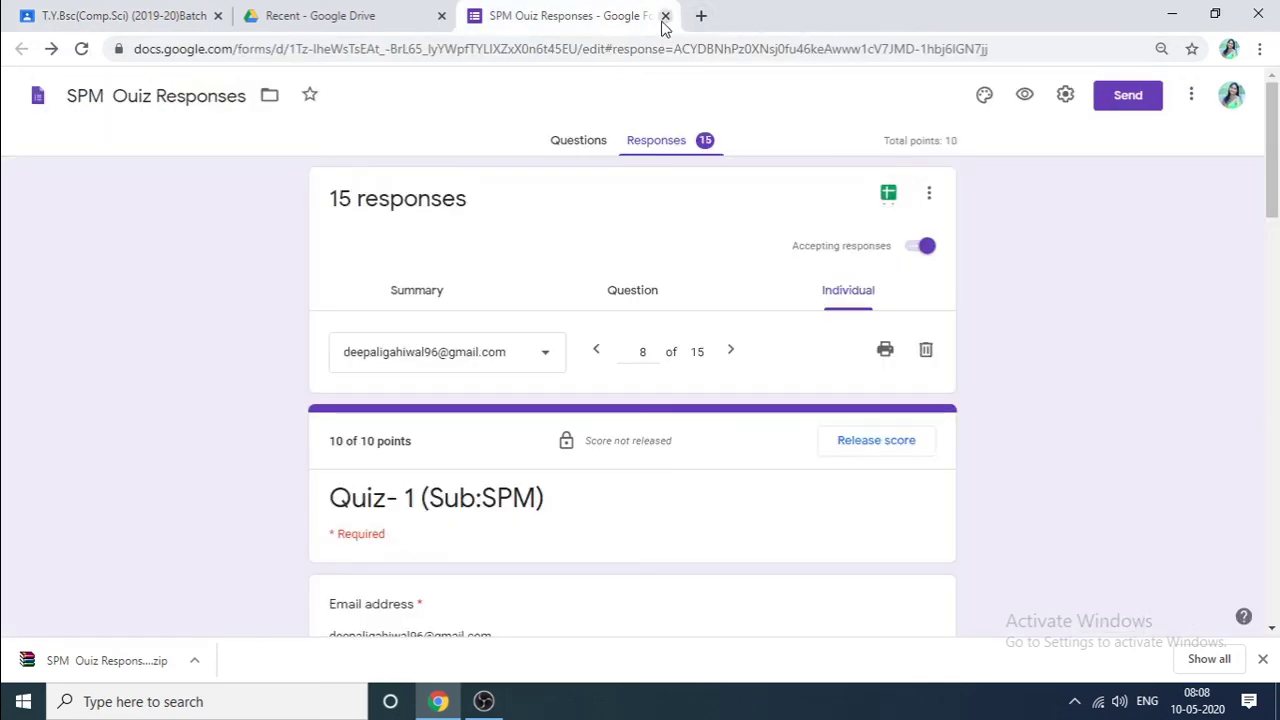
{"action": "left_click", "coordinate": [664, 17]}
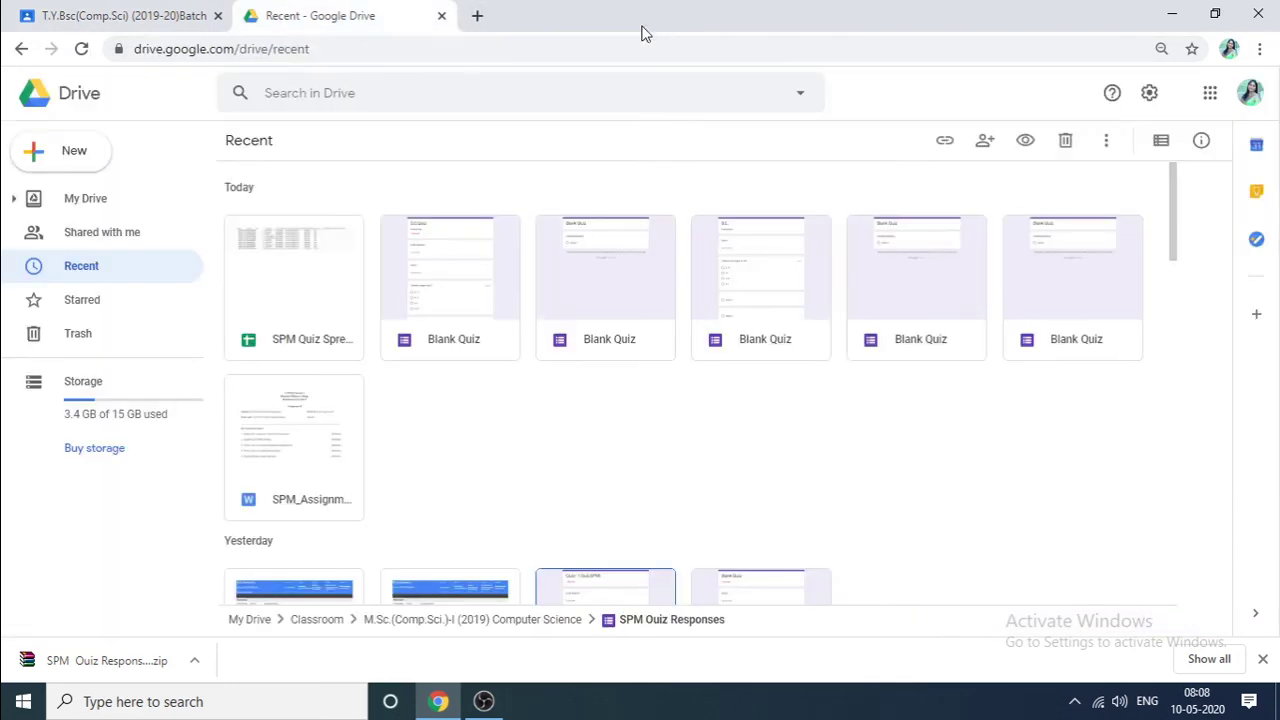
{"action": "left_click", "coordinate": [128, 15]}
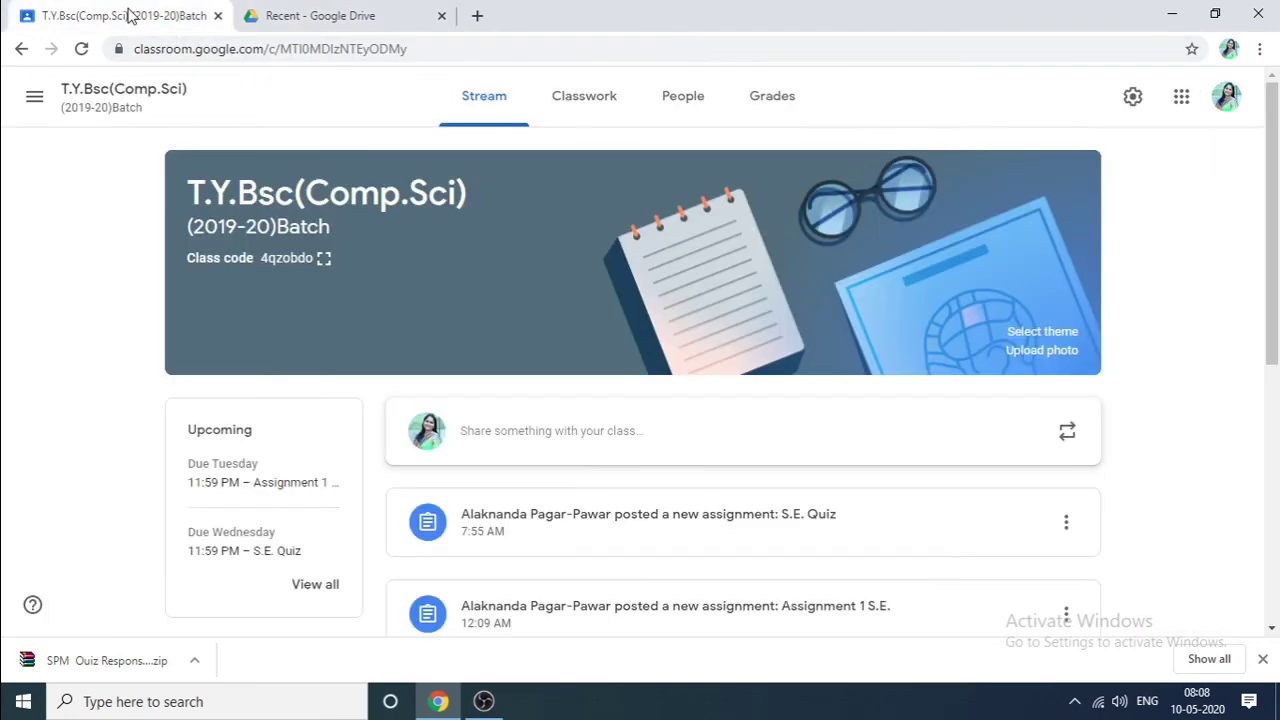
View the student work for the upcoming Assignment 1 S.E. and return to the T.Y.Bsc(Comp.Sci) class stream
{"action": "scroll", "coordinate": [445, 580], "scroll_direction": "down", "scroll_amount": 2}
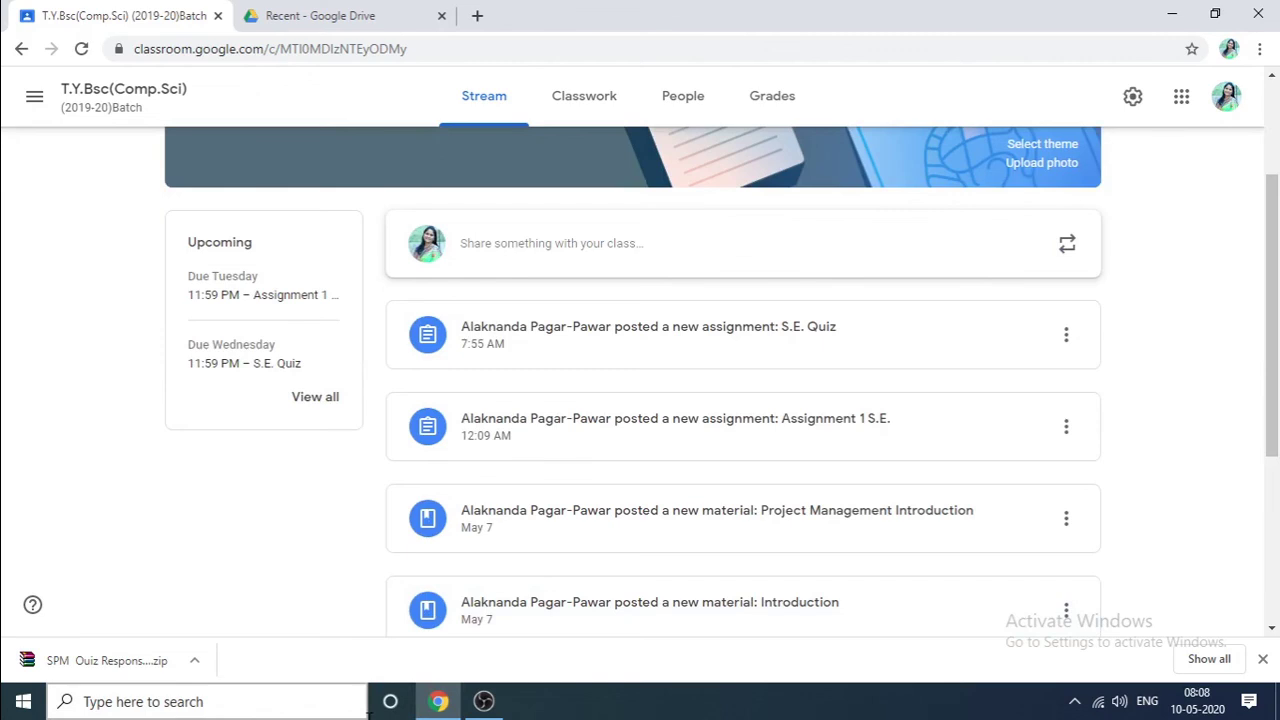
{"action": "left_click", "coordinate": [302, 312]}
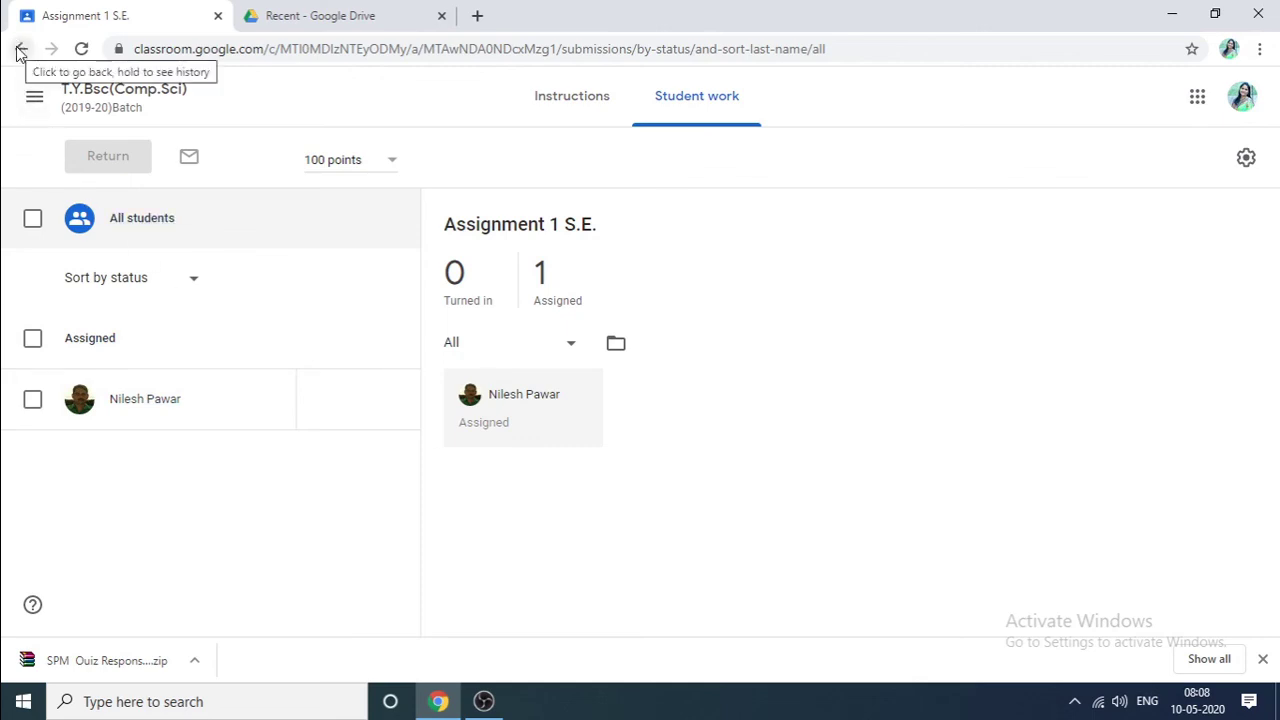
{"action": "left_click", "coordinate": [34, 102]}
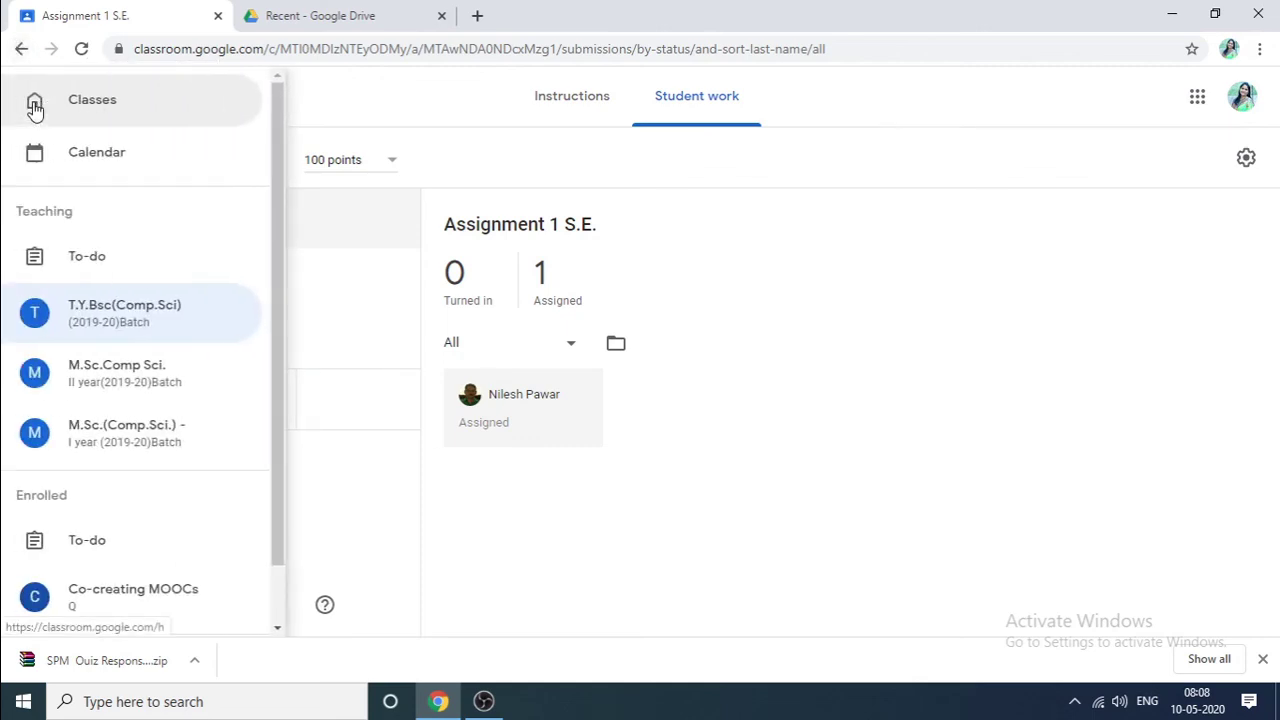
{"action": "scroll", "coordinate": [143, 598], "scroll_direction": "down", "scroll_amount": 1}
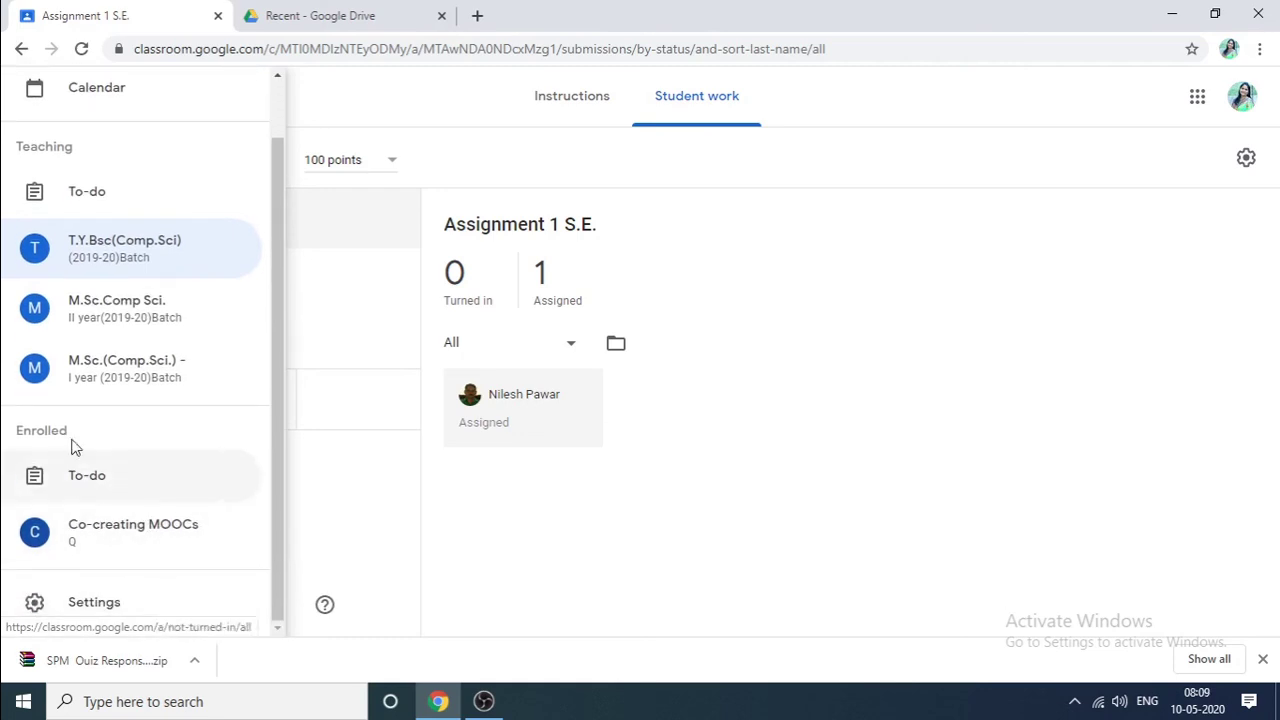
{"action": "left_click", "coordinate": [102, 272]}
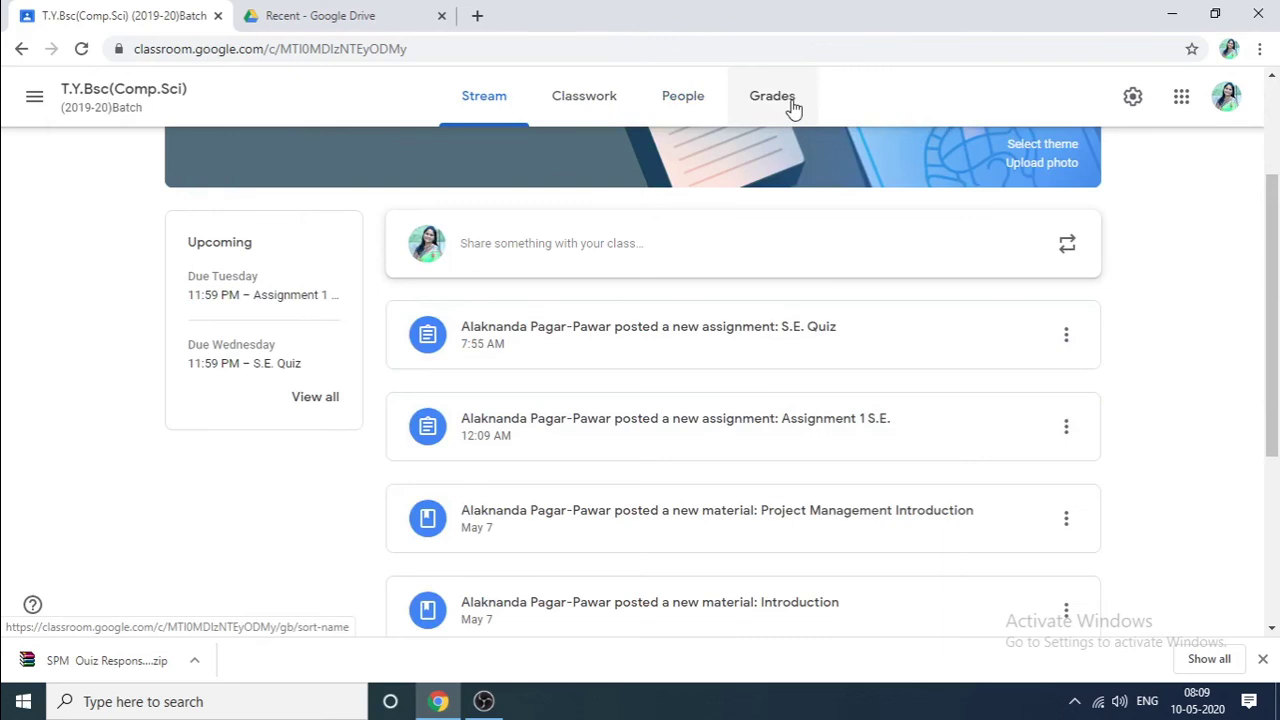
{"action": "left_click_drag", "start_coordinate": [1275, 297], "coordinate": [1275, 204]}
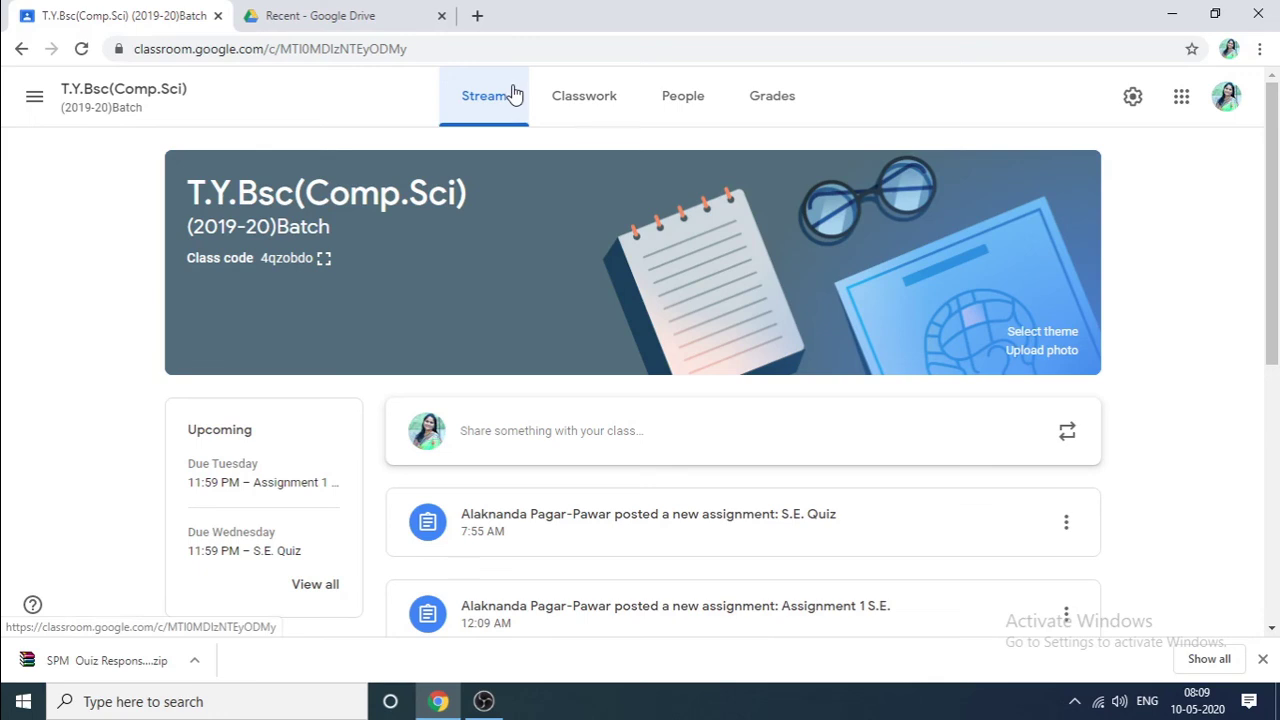
Start a new question post in the classwork of T.Y.Bsc(Comp.Sci)
{"action": "left_click", "coordinate": [585, 108]}
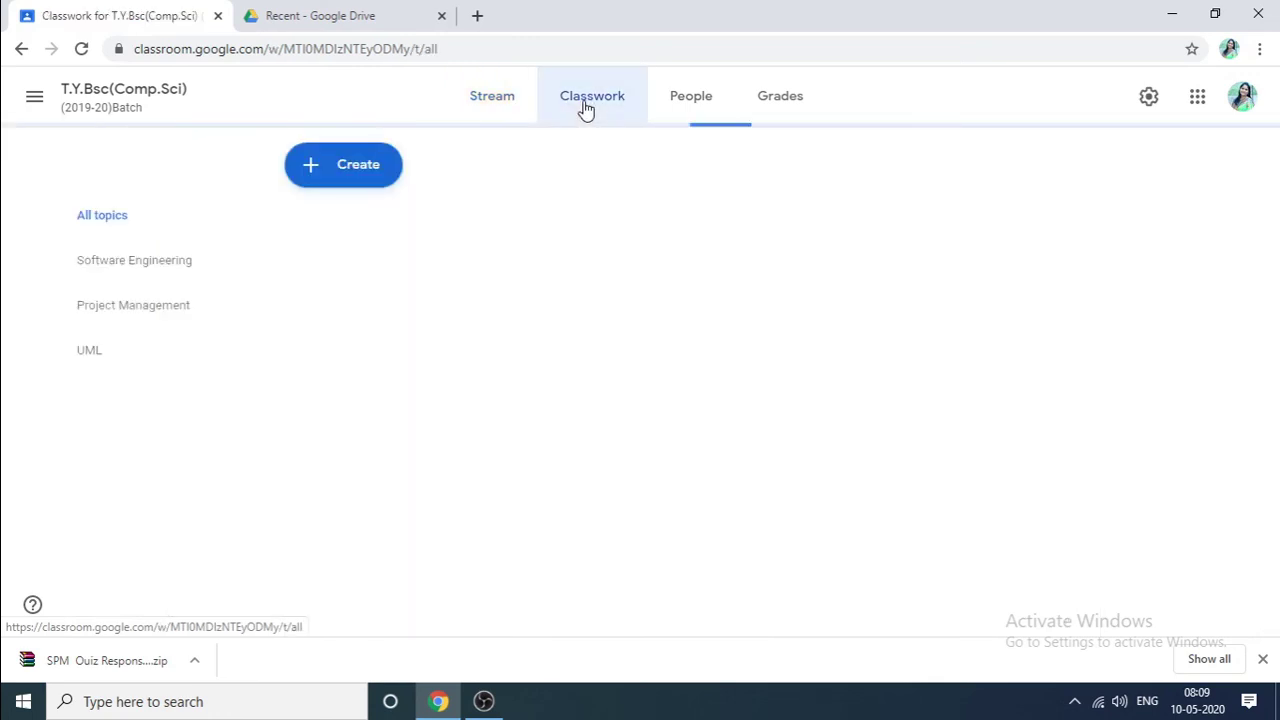
{"action": "left_click", "coordinate": [344, 178]}
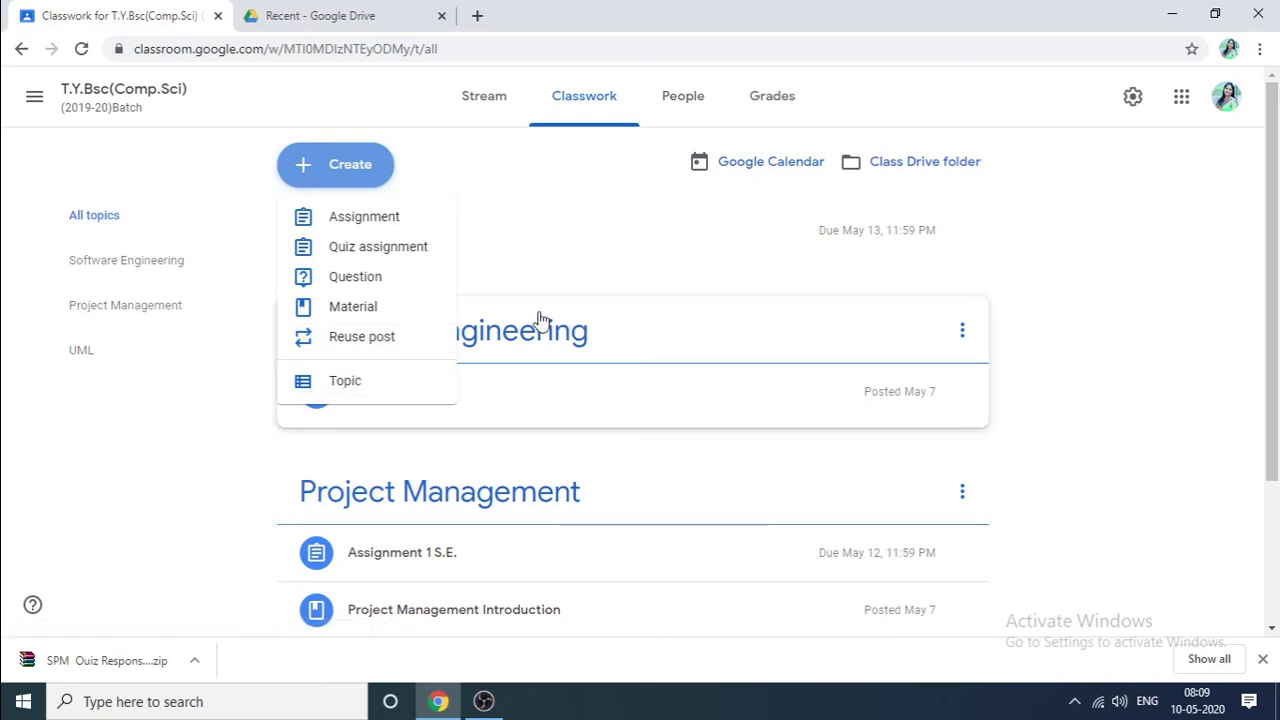
{"action": "left_click", "coordinate": [366, 284]}
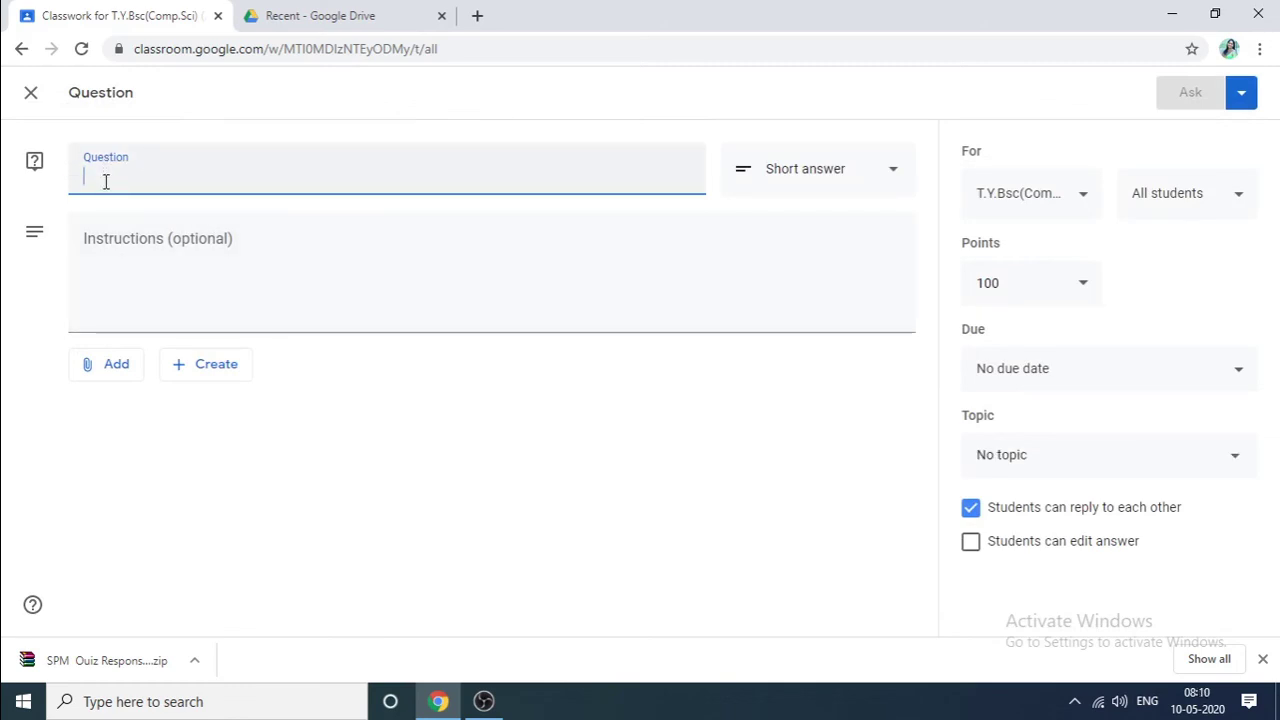
{"action": "type", "text": "Wha"}
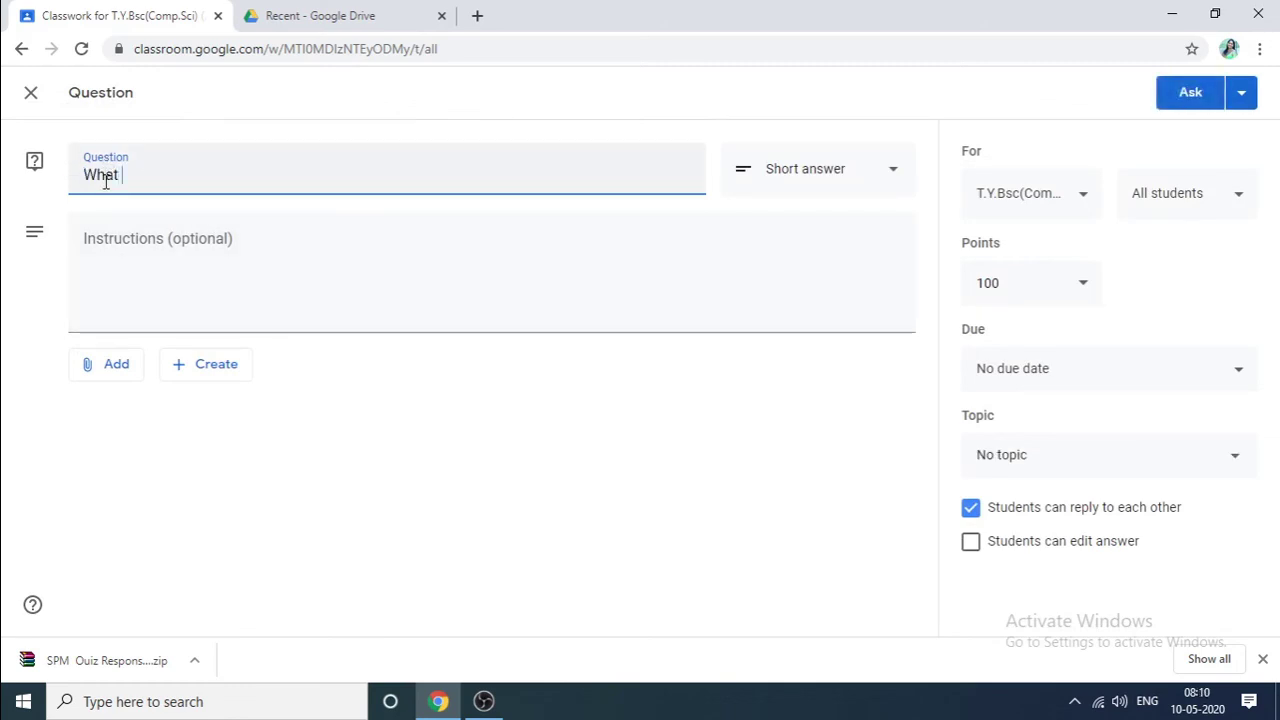
{"action": "type", "text": "t"}
{"action": "key", "text": "BackSpace"}
{"action": "key", "text": "BackSpace"}
{"action": "key", "text": "BackSpace"}
{"action": "key", "text": "BackSpace"}
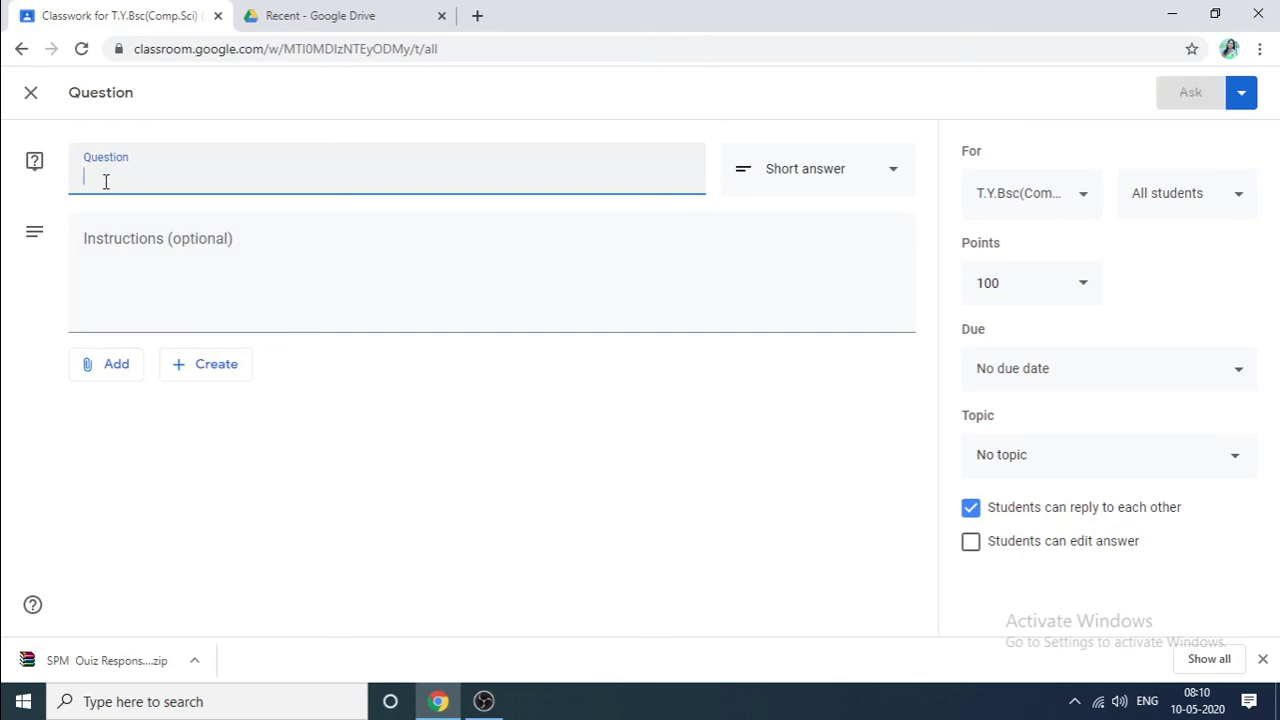
Enter "Explain The SDLC life cycle." as the question and keep its answer type as Short answer
{"action": "type", "text": "Ex"}
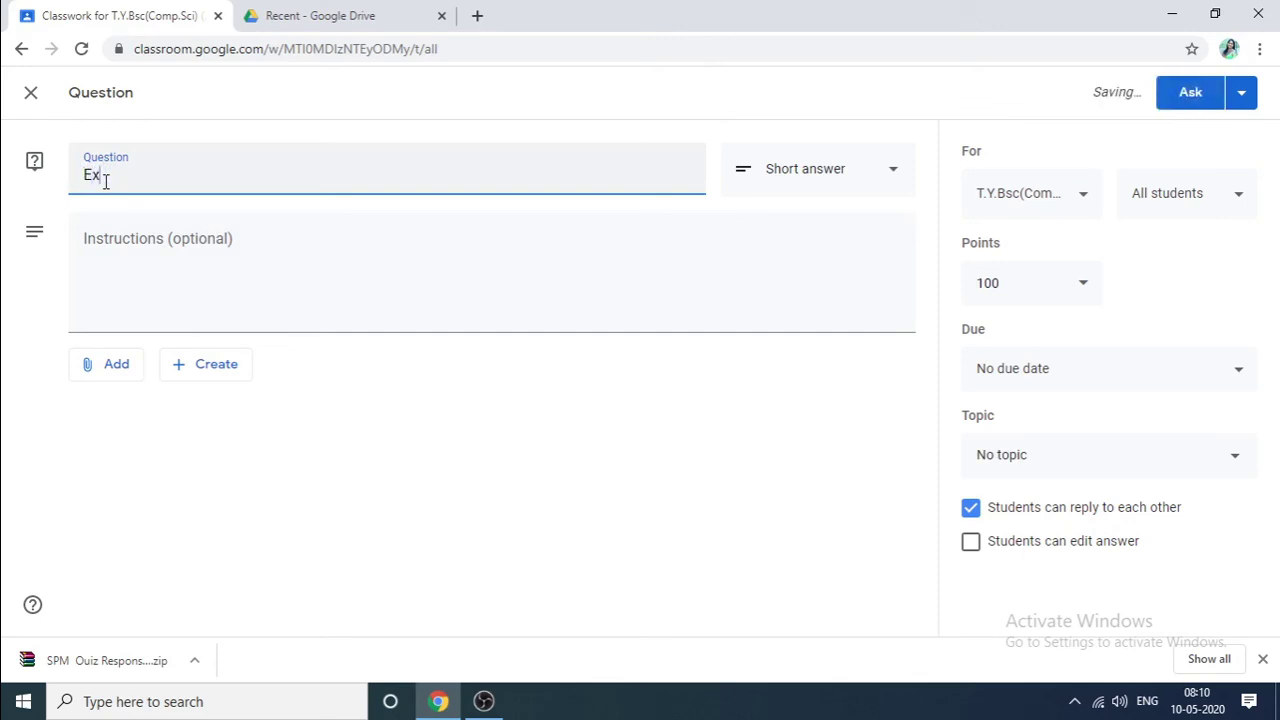
{"action": "type", "text": "plain The"}
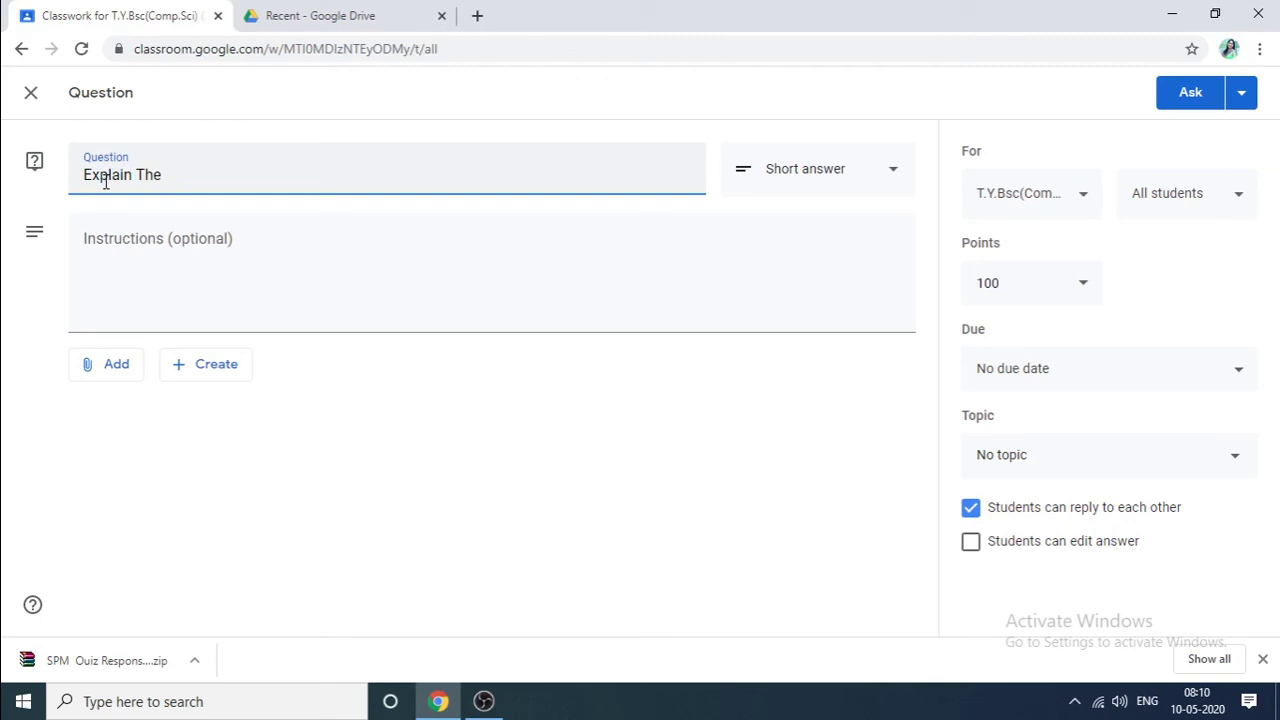
{"action": "type", "text": " SD"}
{"action": "type", "text": "LC "}
{"action": "type", "text": "Ii"}
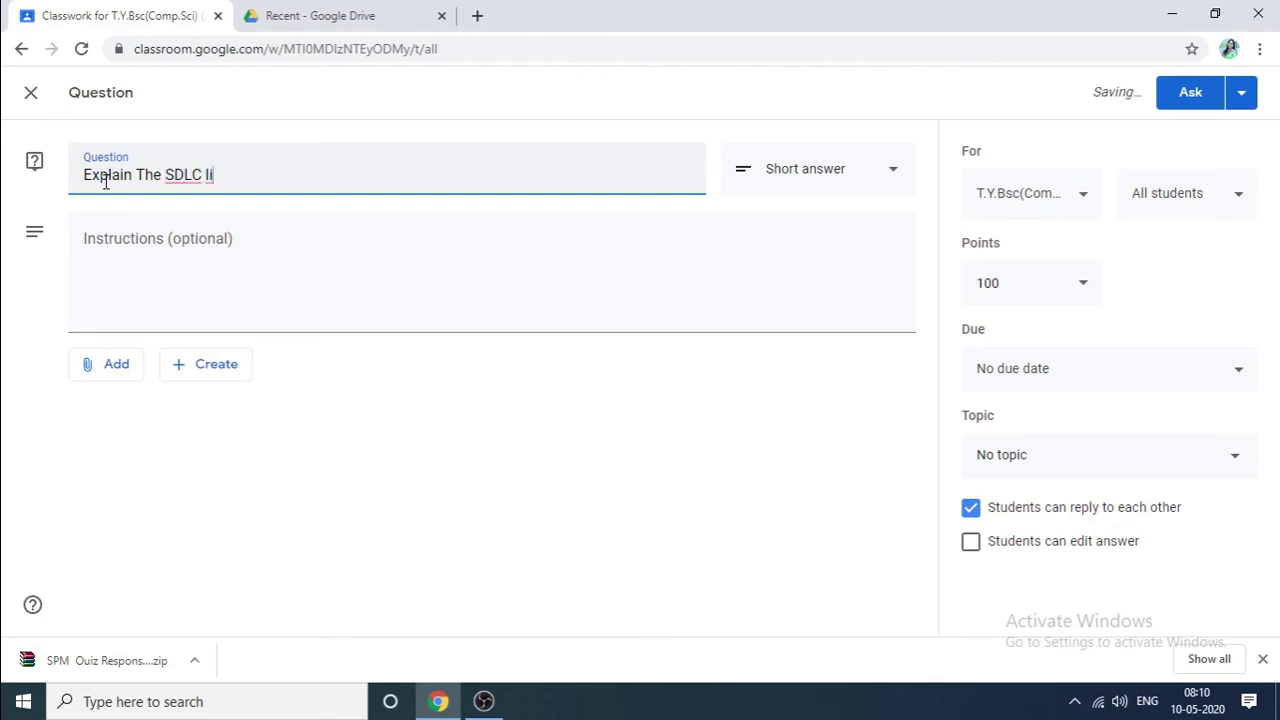
{"action": "type", "text": "fe  cycle."}
{"action": "left_click", "coordinate": [890, 176]}
{"action": "left_click", "coordinate": [831, 176]}
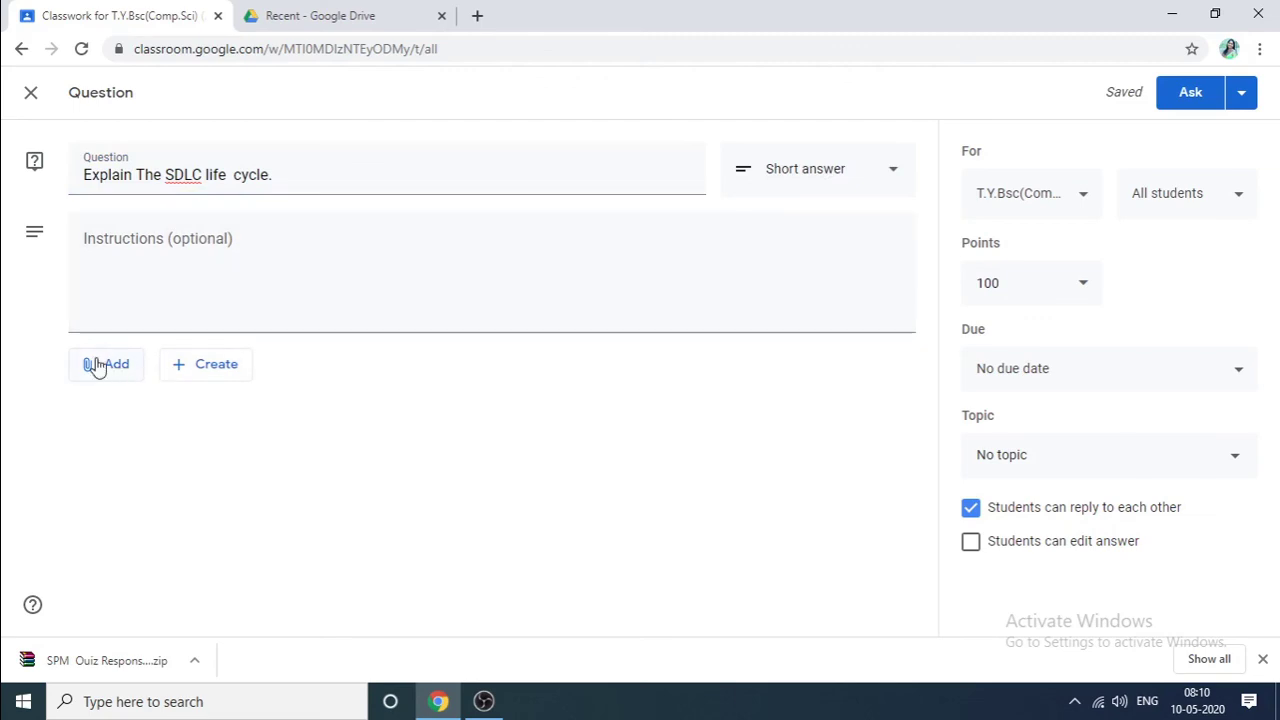
Set the question's points to 10 and its due date to May 14, 2020, 11:59 PM
{"action": "left_click", "coordinate": [1066, 288]}
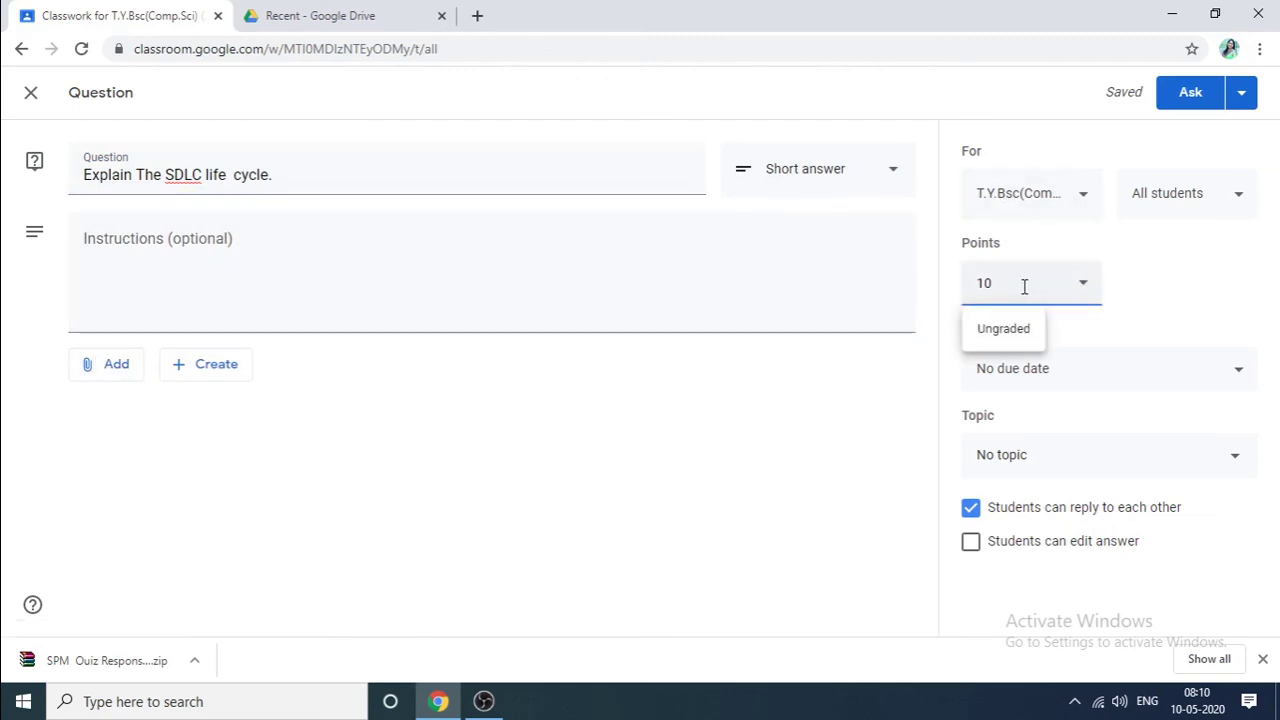
{"action": "left_click", "coordinate": [1015, 378]}
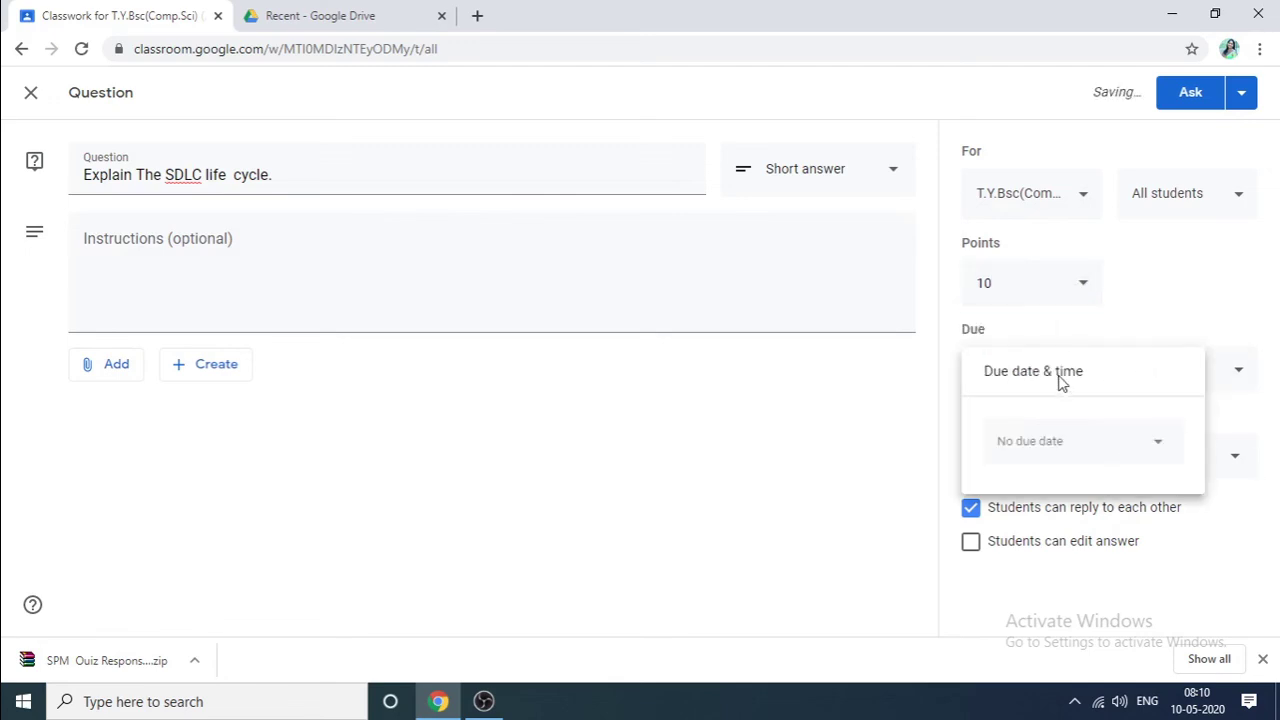
{"action": "left_click", "coordinate": [1154, 443]}
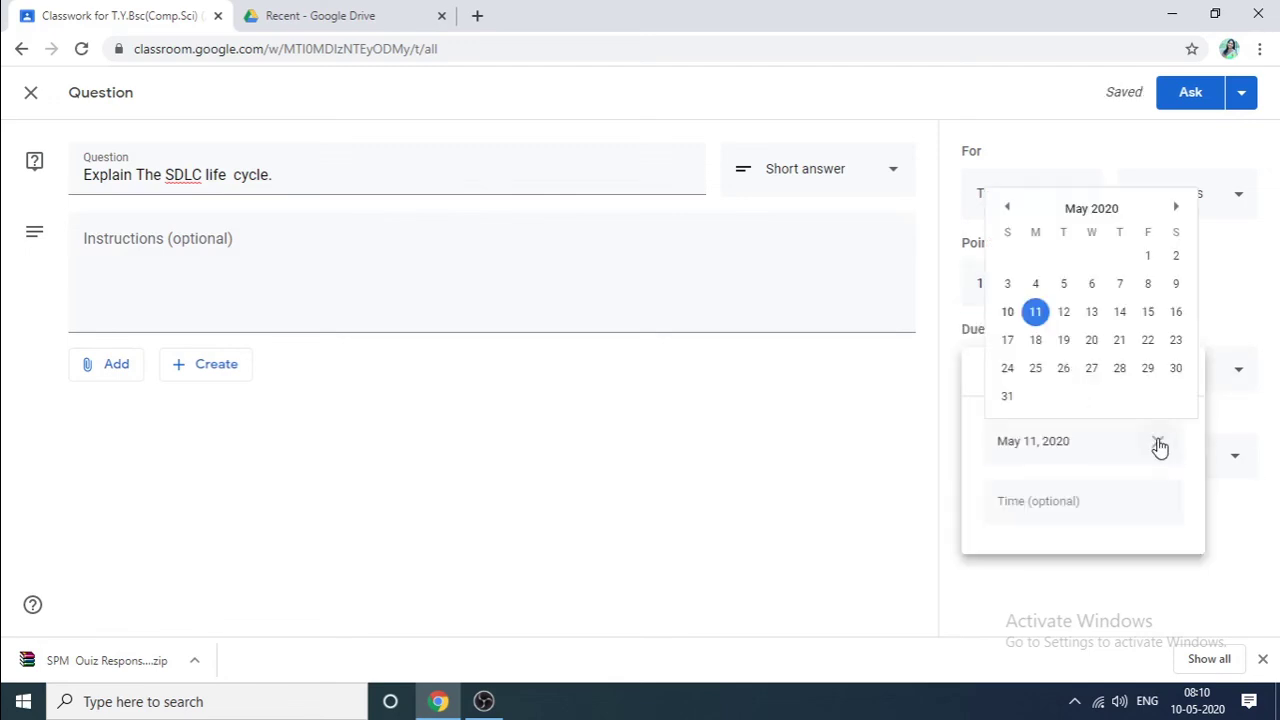
{"action": "left_click", "coordinate": [1120, 313]}
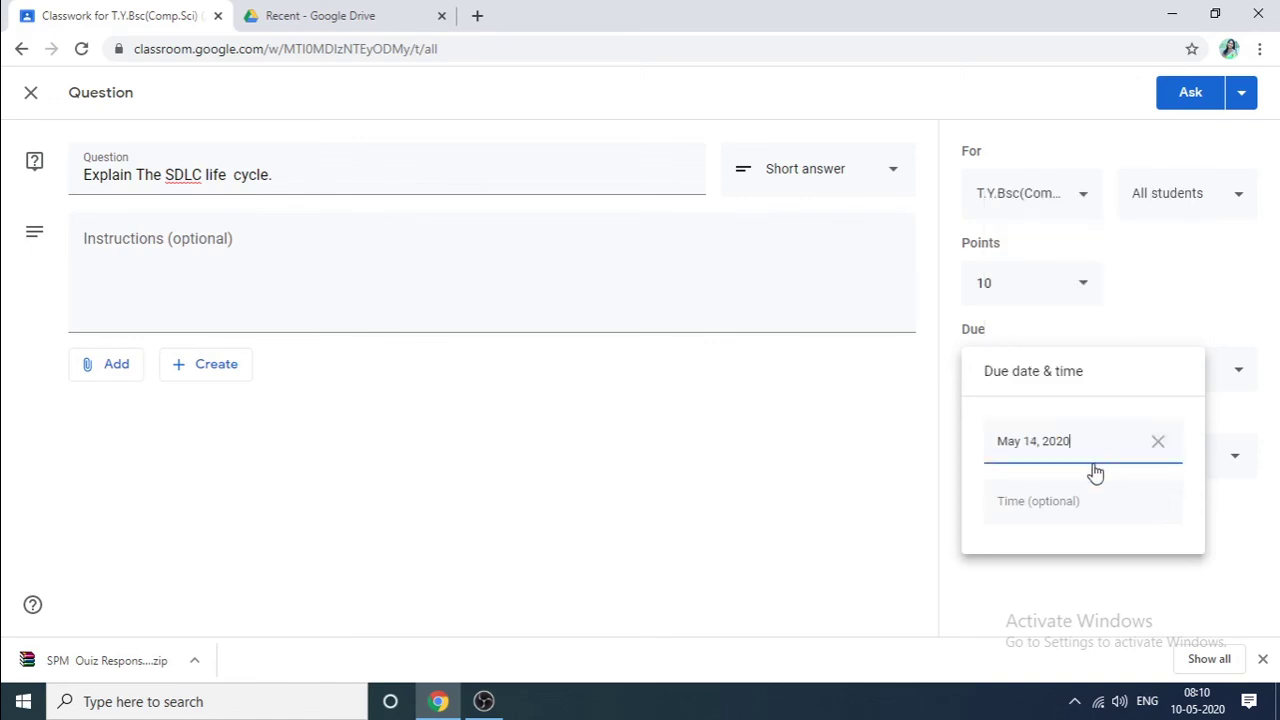
{"action": "left_click", "coordinate": [1043, 502]}
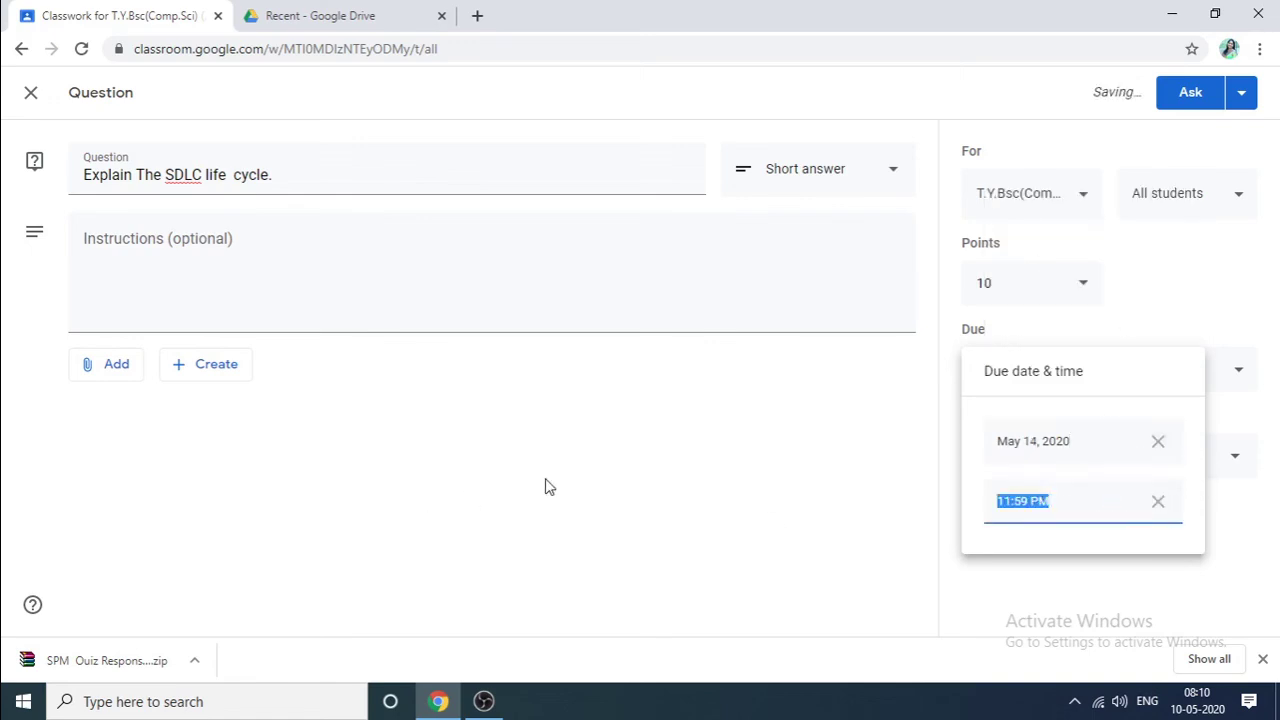
{"action": "left_click", "coordinate": [742, 520]}
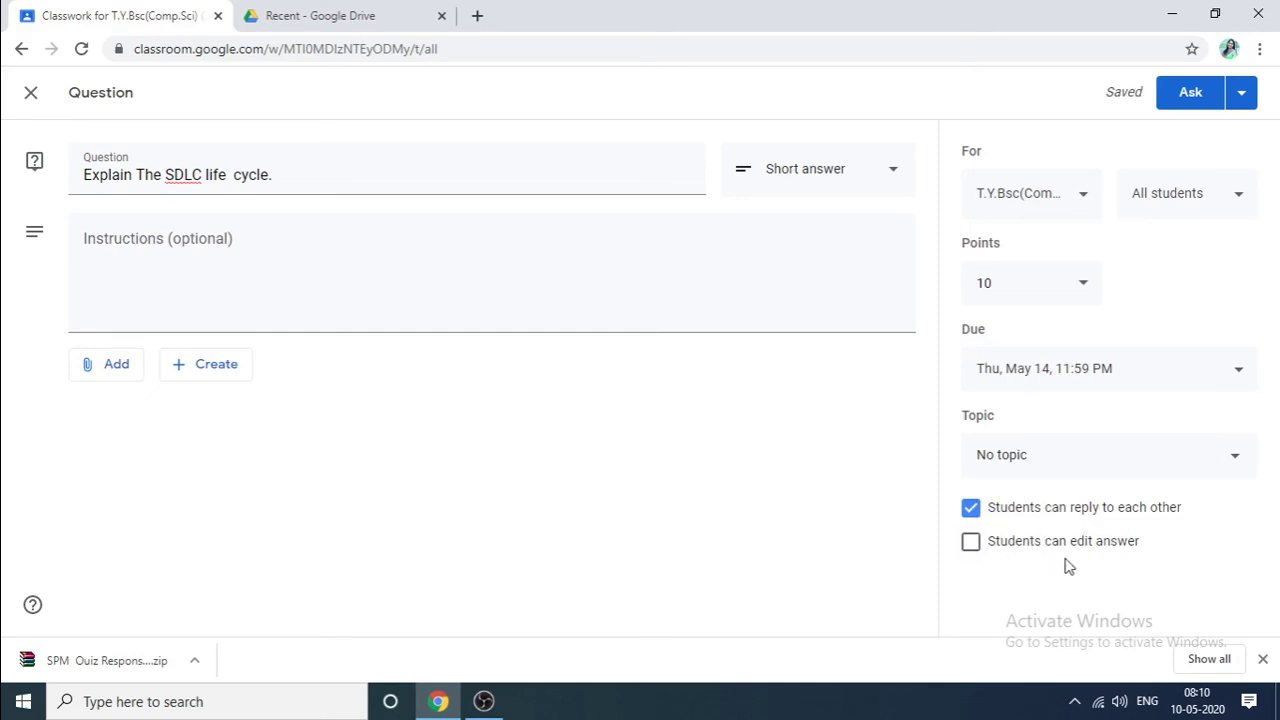
Allow students to edit their answers and post the question to the class
{"action": "left_click", "coordinate": [970, 545]}
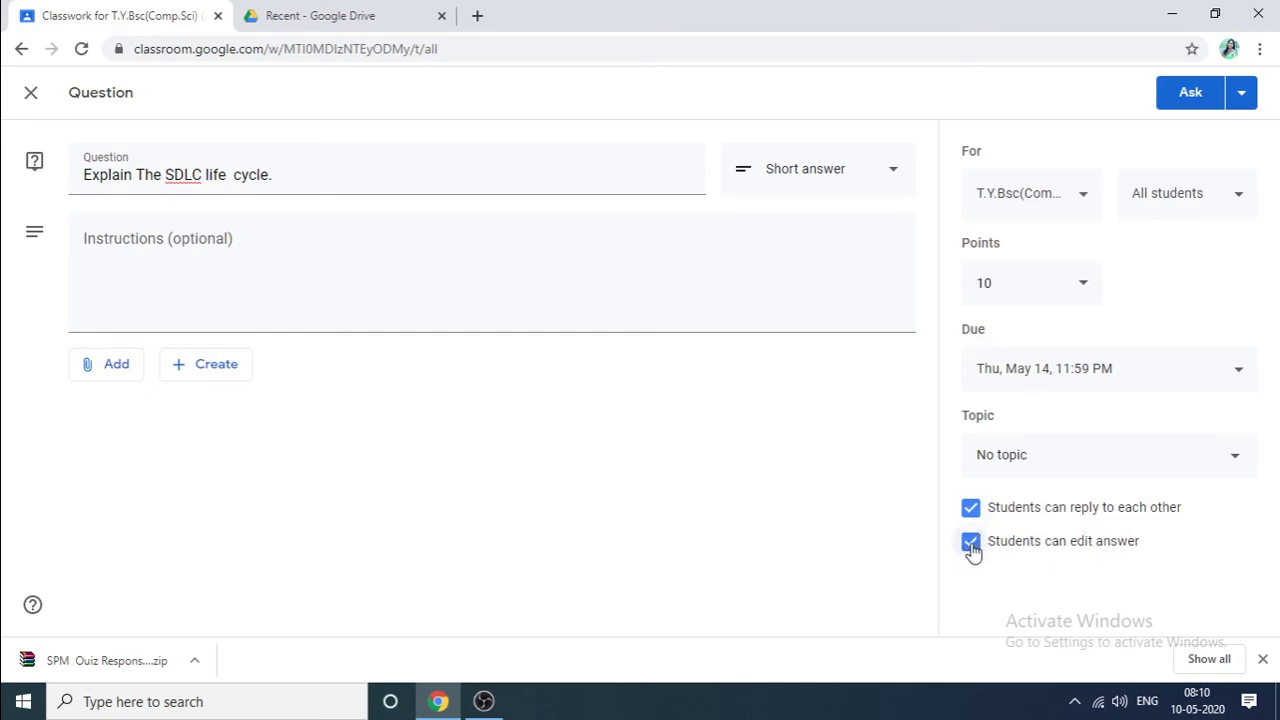
{"action": "left_click", "coordinate": [1175, 108]}
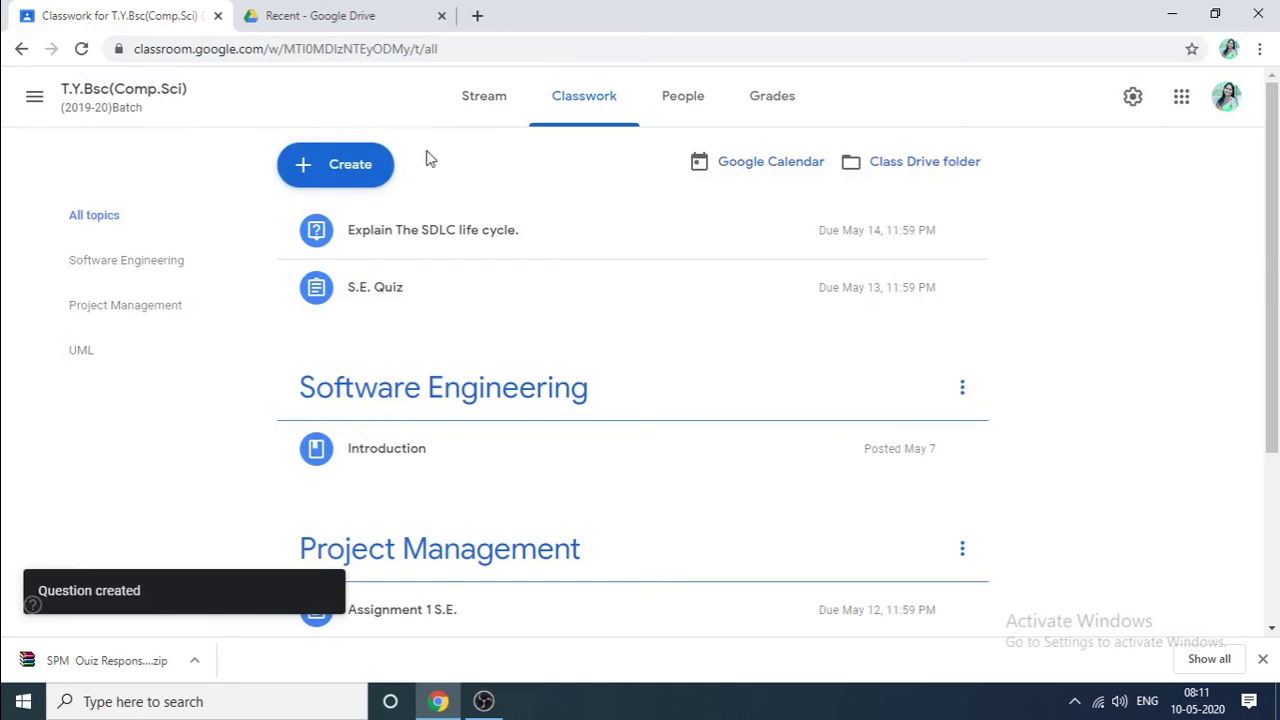
Open the posted SDLC life cycle question from the class stream and view its student answers
{"action": "left_click", "coordinate": [484, 110]}
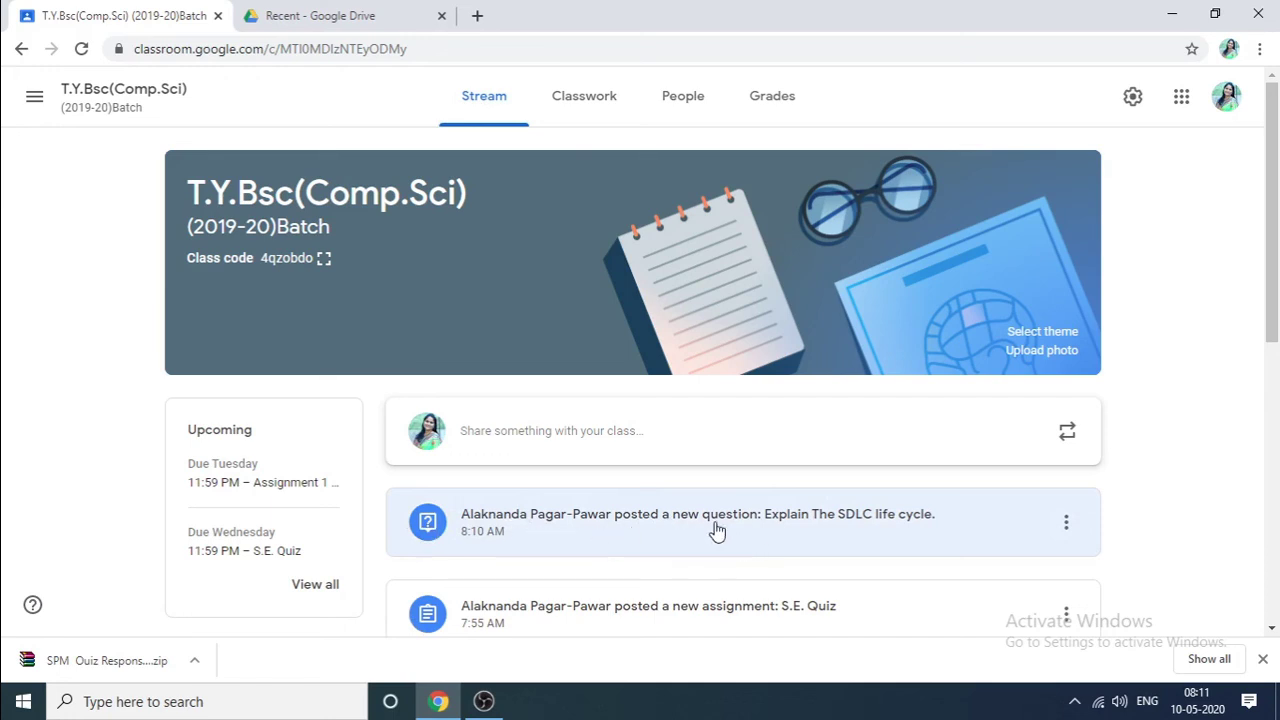
{"action": "left_click", "coordinate": [885, 540]}
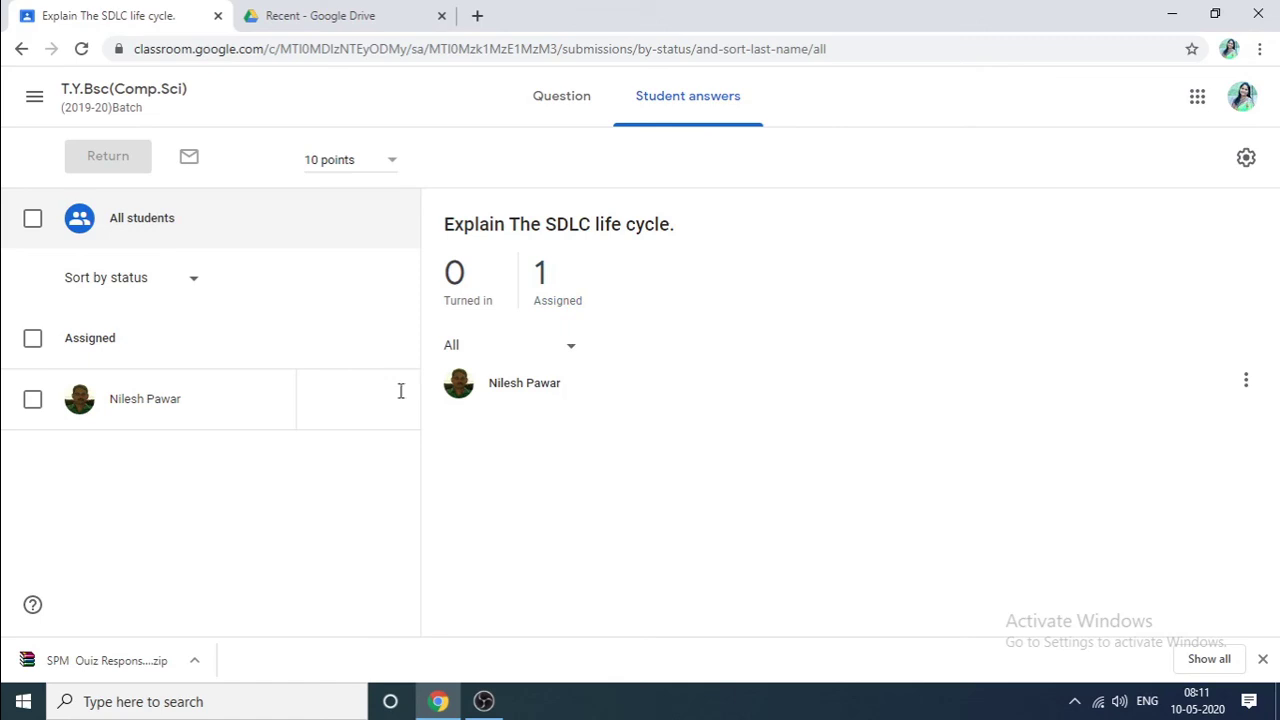
Return to the T.Y.Bsc(Comp.Sci) class and view its list of people and its gradebook
{"action": "left_click", "coordinate": [36, 106]}
{"action": "left_click", "coordinate": [80, 114]}
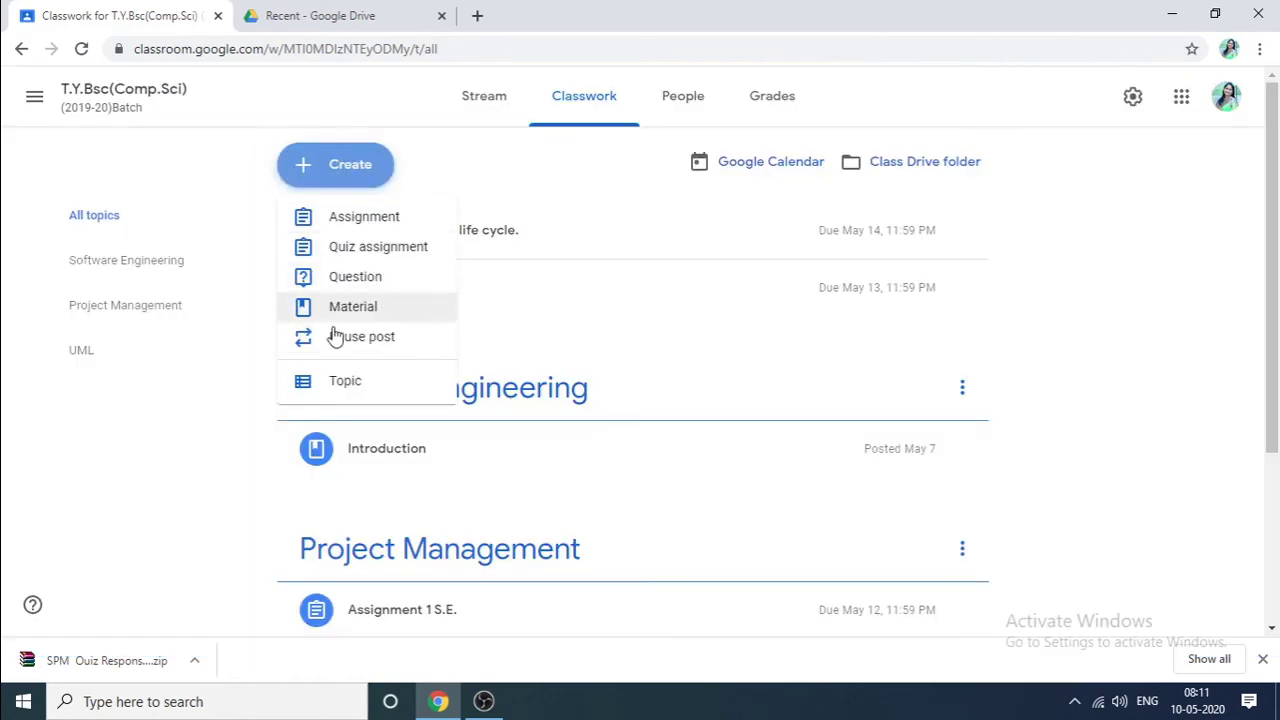
{"action": "left_click", "coordinate": [679, 100]}
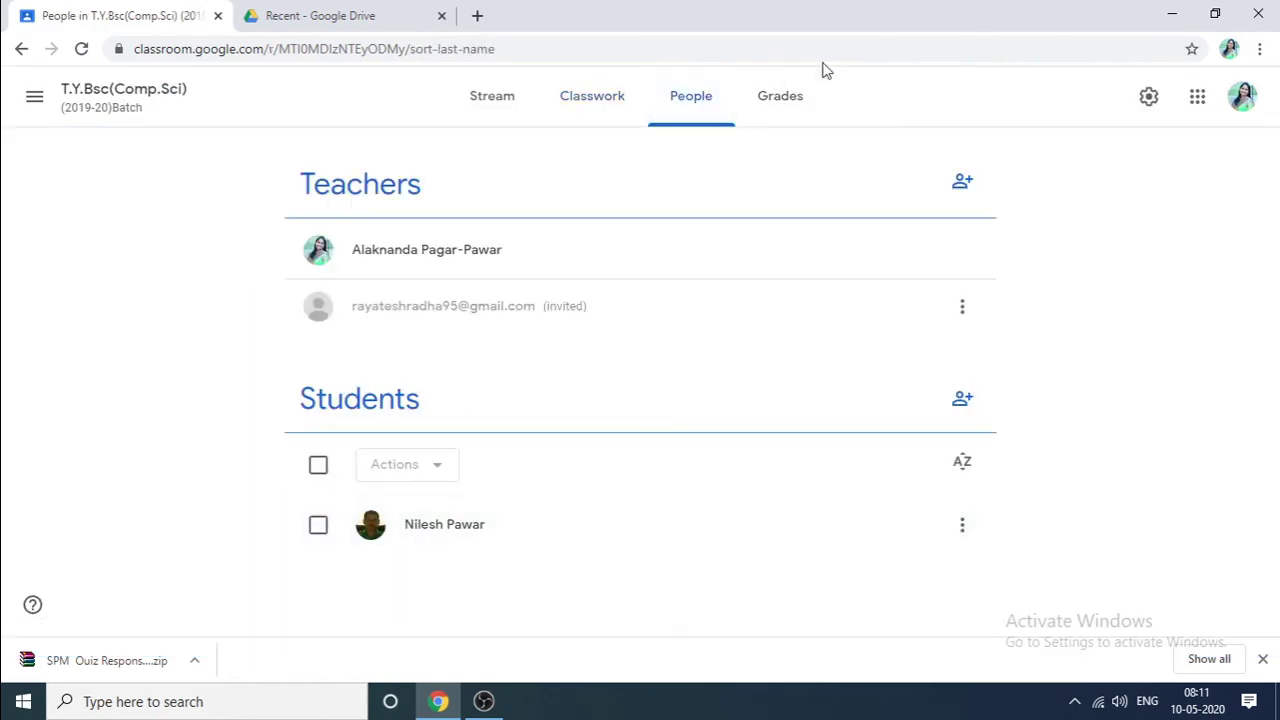
{"action": "left_click", "coordinate": [772, 110]}
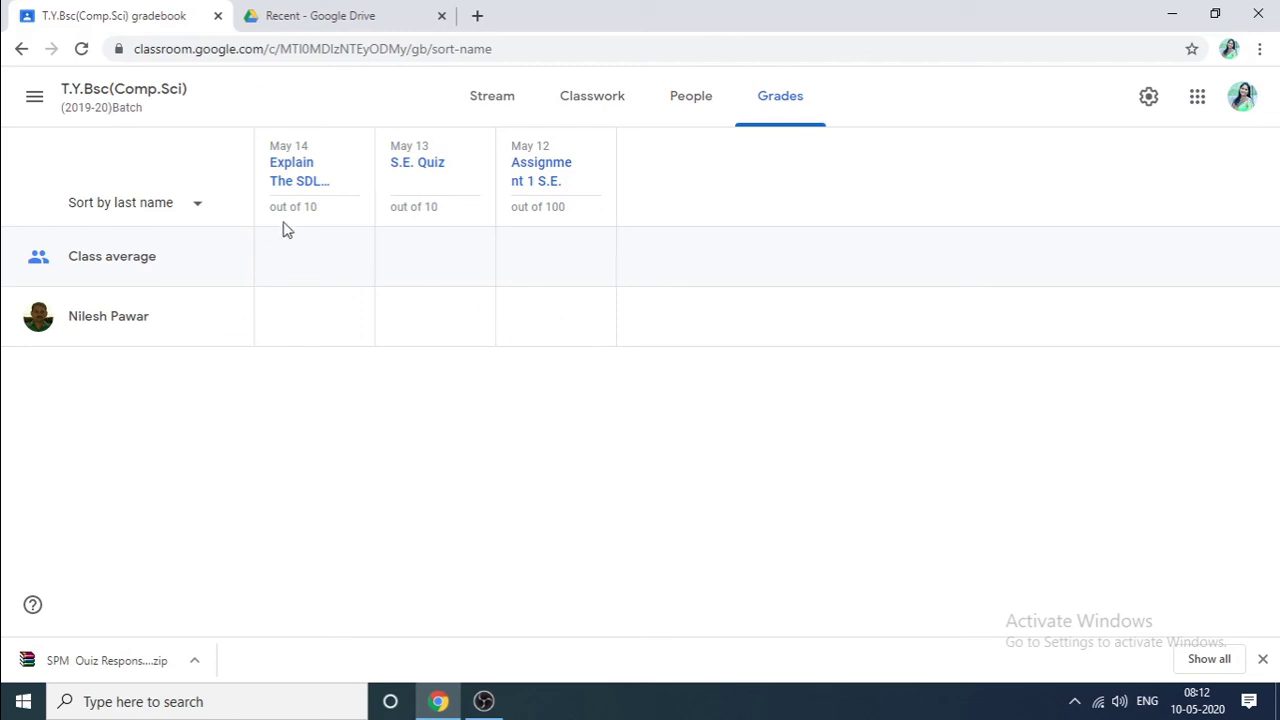
Close the Google Drive page and return to the T.Y.Bsc(Comp.Sci) stream to look through its posts
{"action": "left_click", "coordinate": [35, 104]}
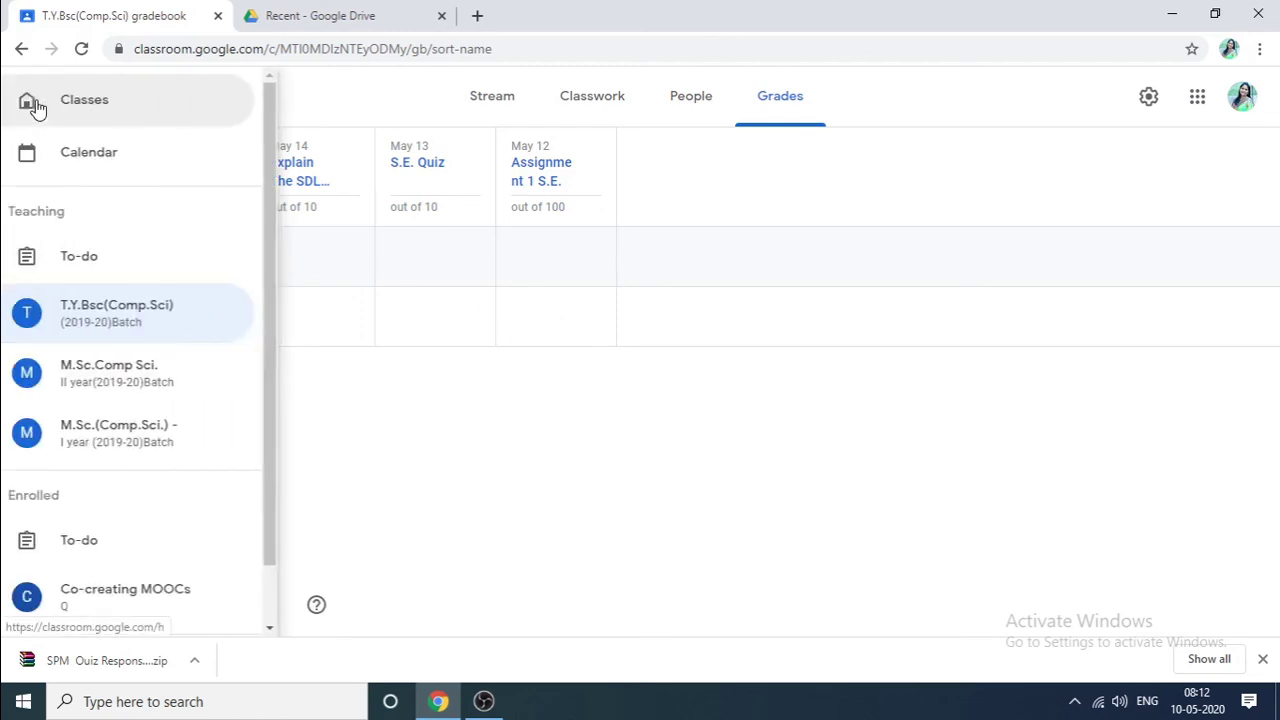
{"action": "scroll", "coordinate": [165, 486], "scroll_direction": "down", "scroll_amount": 1}
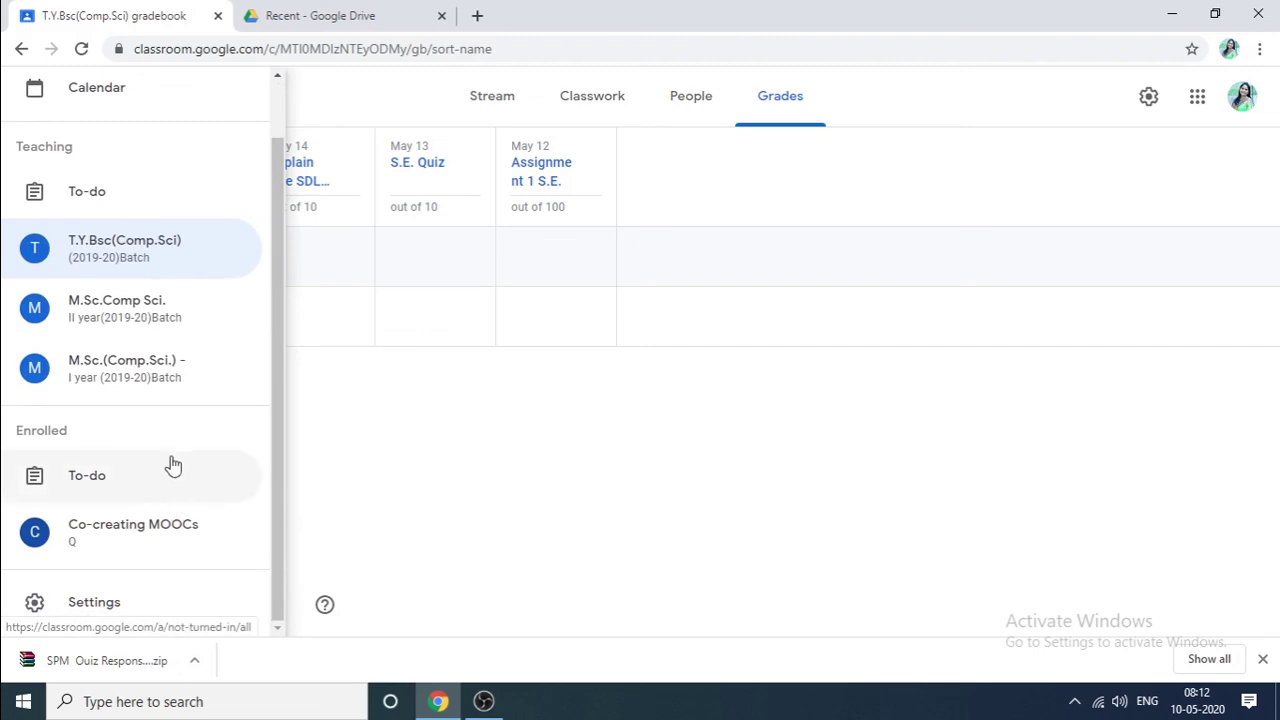
{"action": "left_click", "coordinate": [441, 17]}
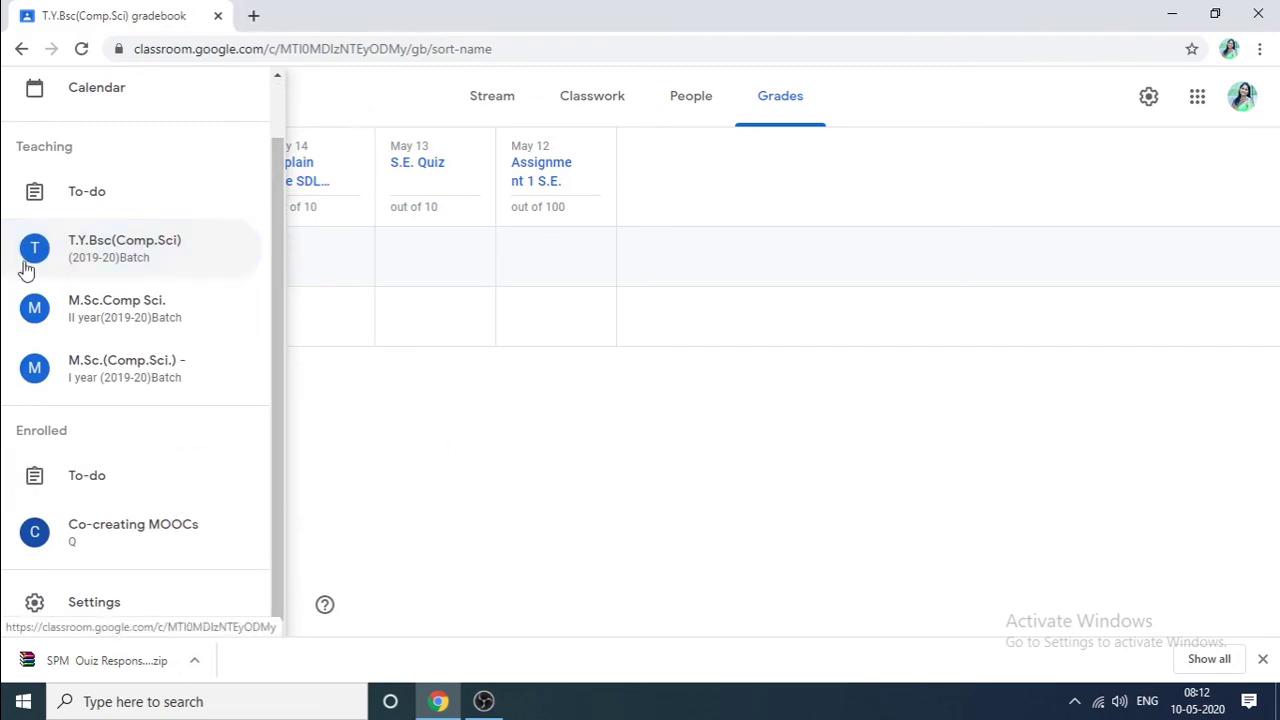
{"action": "left_click", "coordinate": [92, 252]}
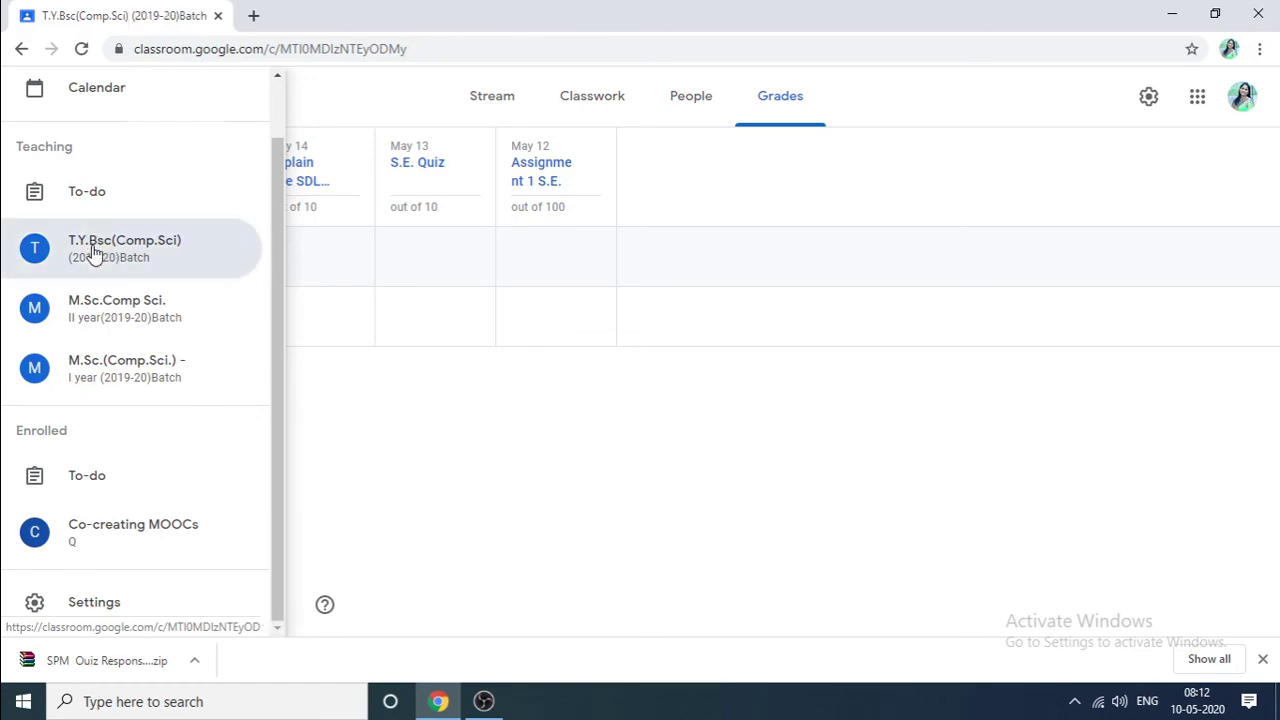
{"action": "scroll", "coordinate": [668, 516], "scroll_direction": "down", "scroll_amount": 6}
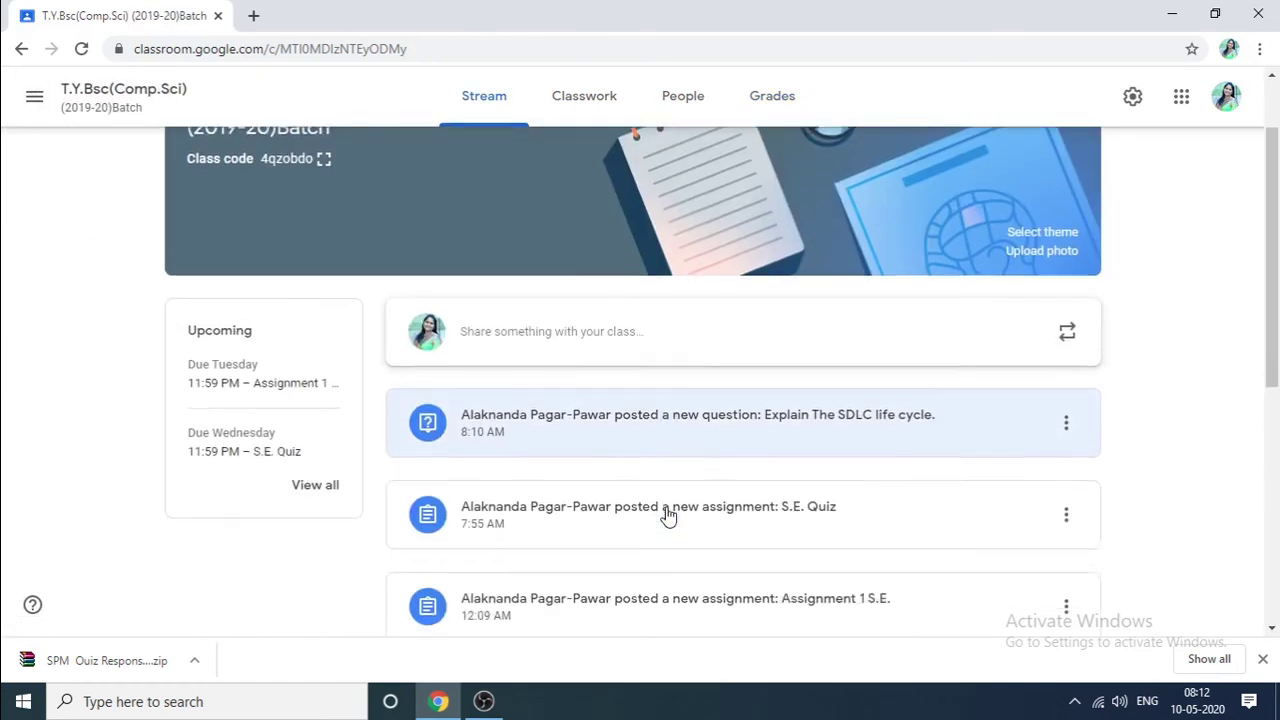
{"action": "scroll", "coordinate": [668, 516], "scroll_direction": "up", "scroll_amount": 8}
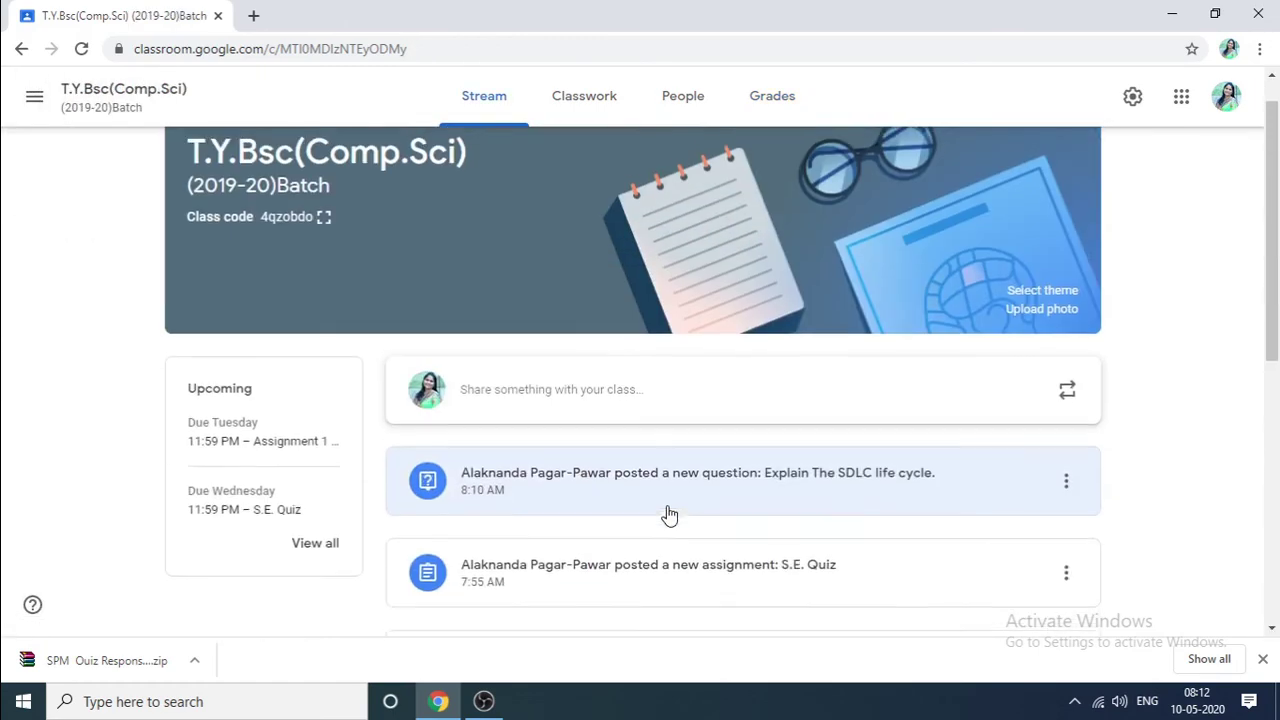